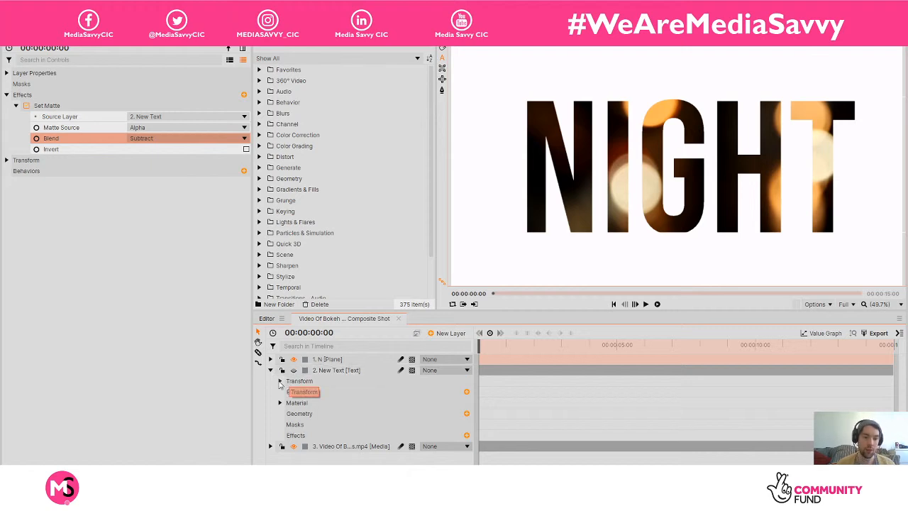
# Keyframe the New Text layer's Scale at 100% at the 1-second mark
pyautogui.click(279, 381)
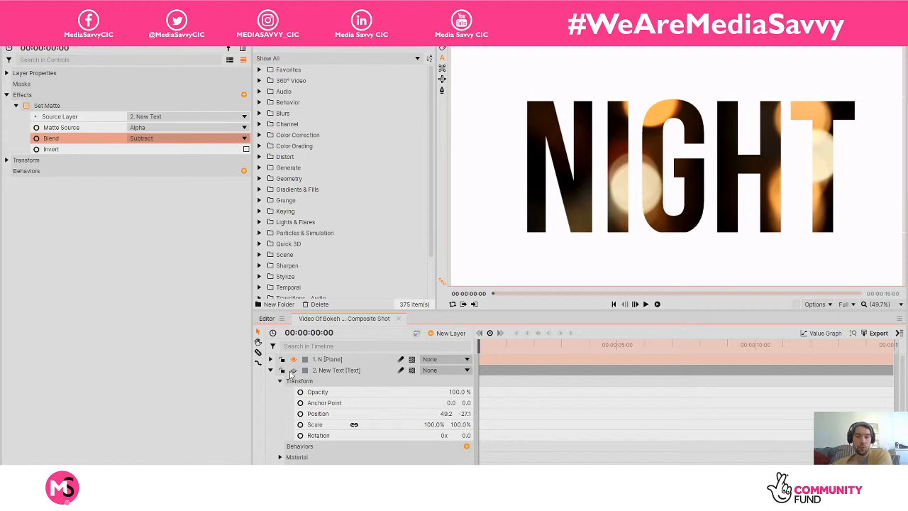
pyautogui.moveTo(473, 347); pyautogui.dragTo(507, 347)
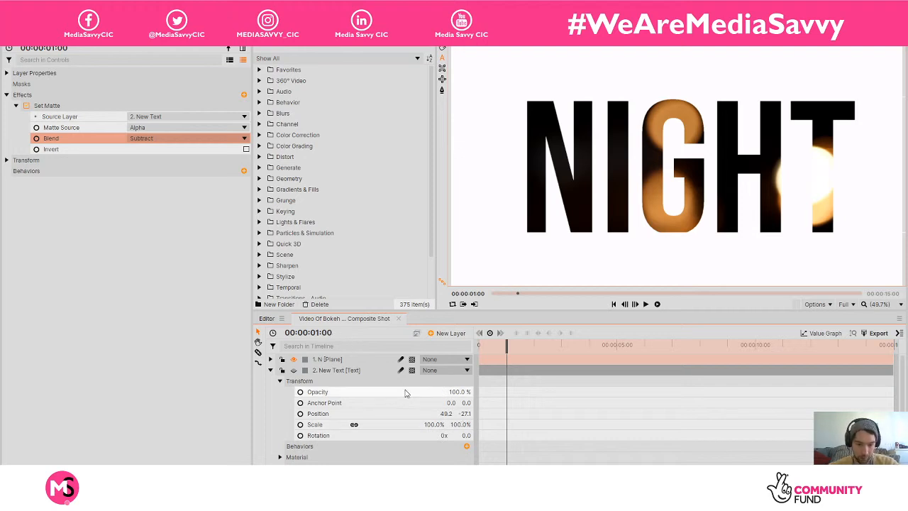
pyautogui.moveTo(406, 393); pyautogui.dragTo(279, 388)
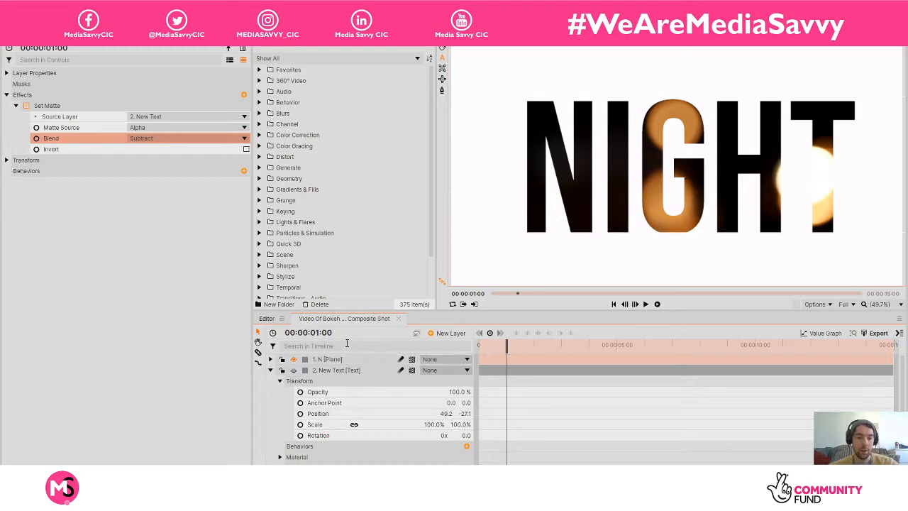
pyautogui.click(299, 424)
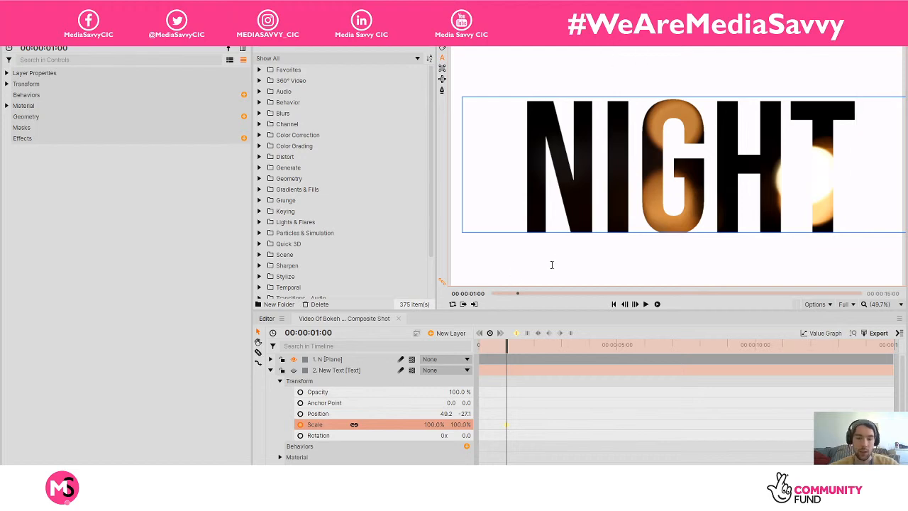
# Set the New Text layer's Scale to 4000% at the start of the composite shot
pyautogui.moveTo(507, 344); pyautogui.dragTo(479, 343)
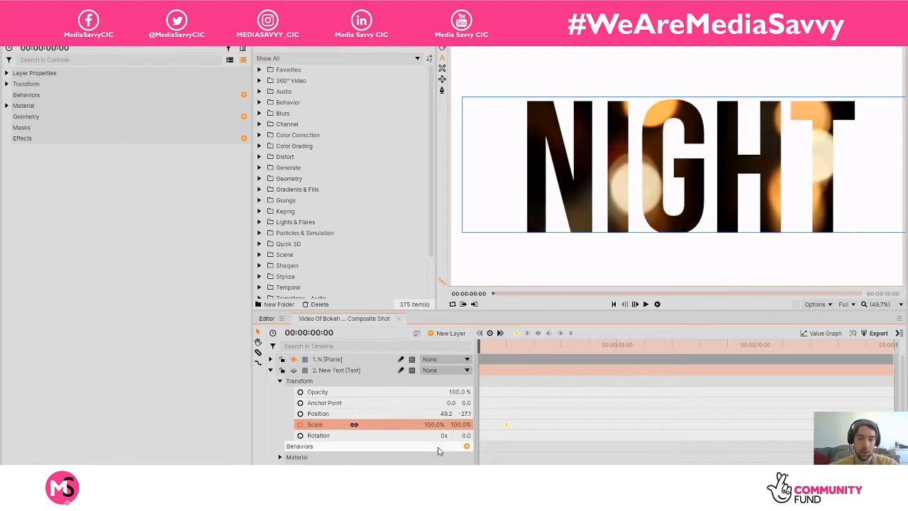
pyautogui.click(438, 424)
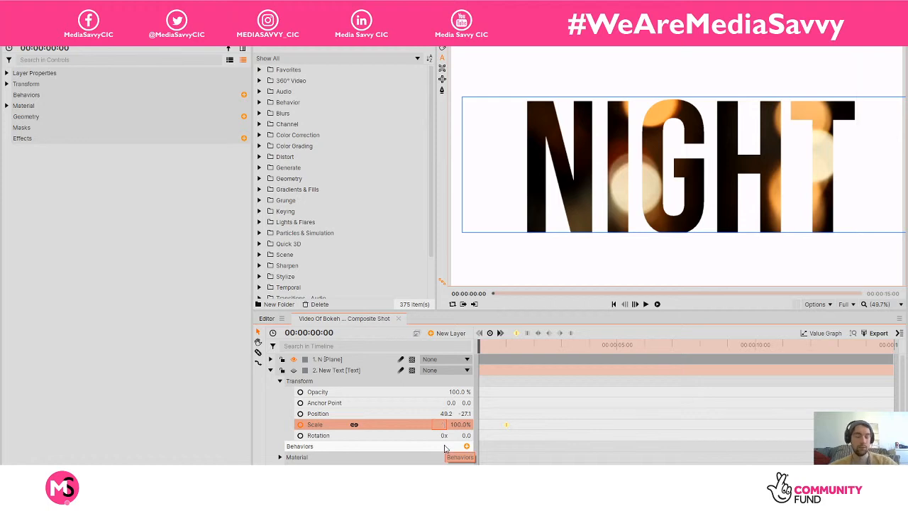
pyautogui.write('4')
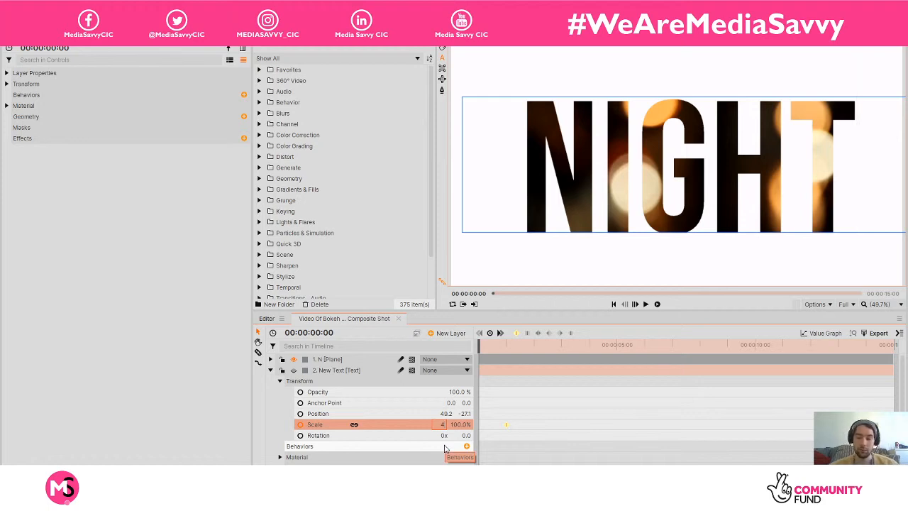
pyautogui.write('000')
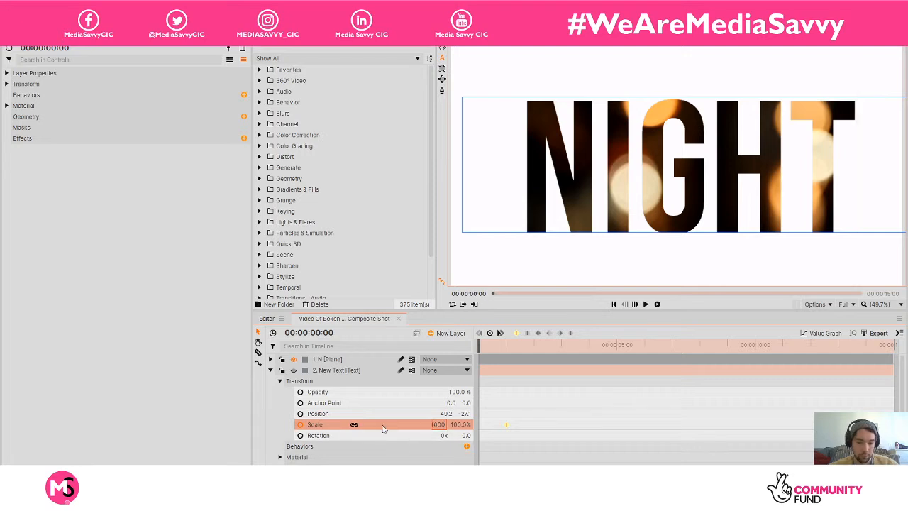
pyautogui.press('Return')
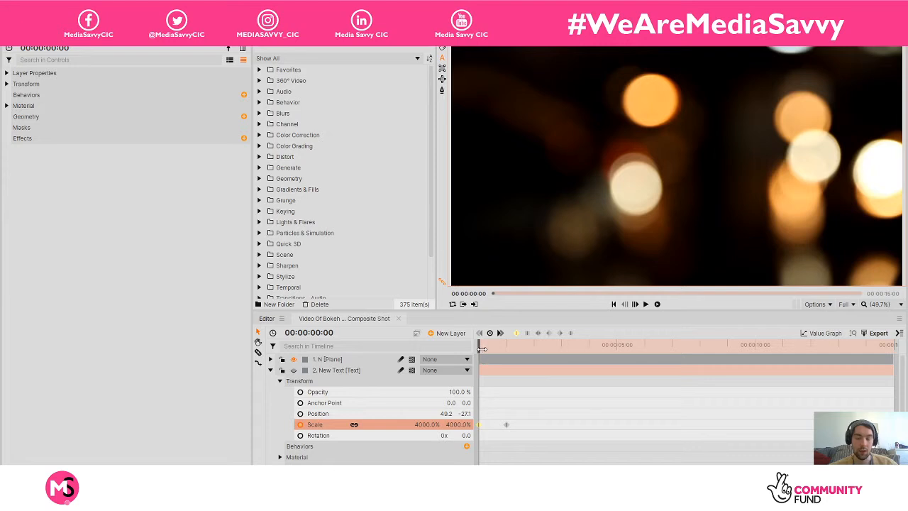
# Scrub through the first second and play the composite shot from the start to check the scale animation
pyautogui.moveTo(481, 346); pyautogui.dragTo(507, 347)
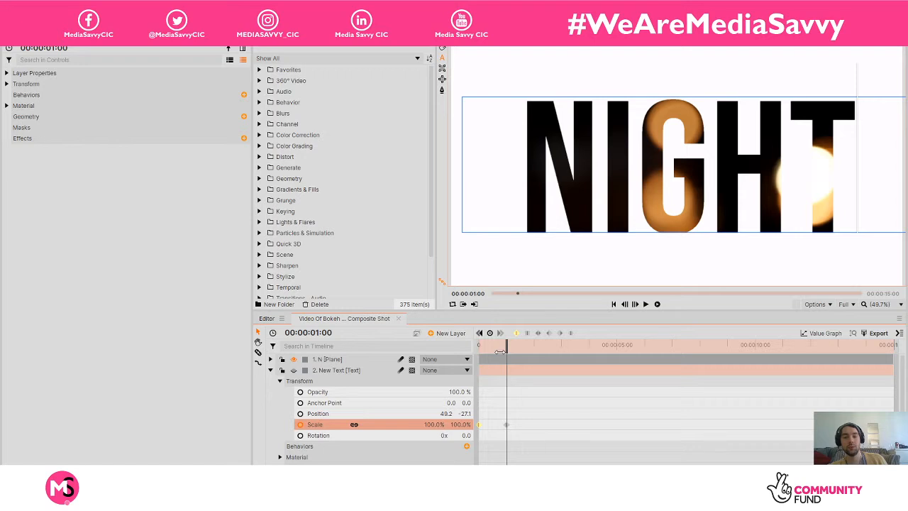
pyautogui.moveTo(500, 350); pyautogui.dragTo(472, 352)
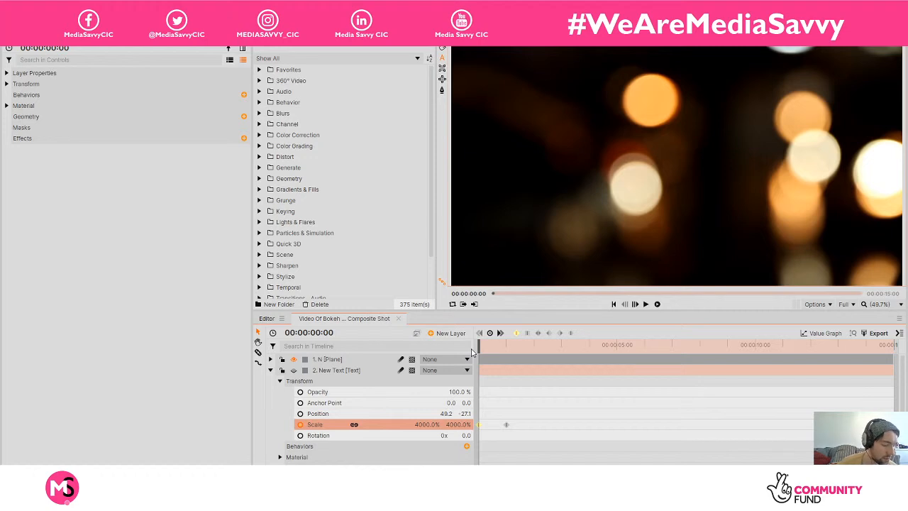
pyautogui.press('space')
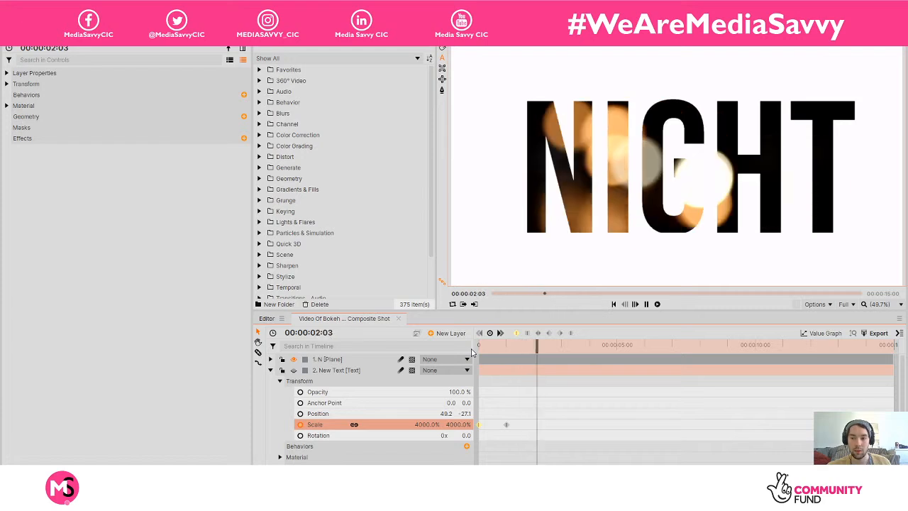
pyautogui.press('space')
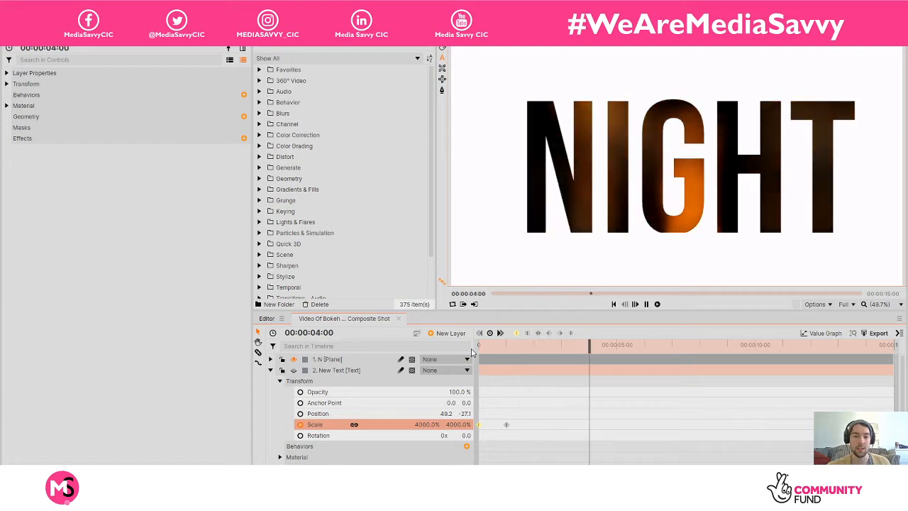
# Keyframe the text layer's Position at 00:00:01:01 and try a shifted start position with X at about 1417
pyautogui.moveTo(589, 345); pyautogui.dragTo(506, 349)
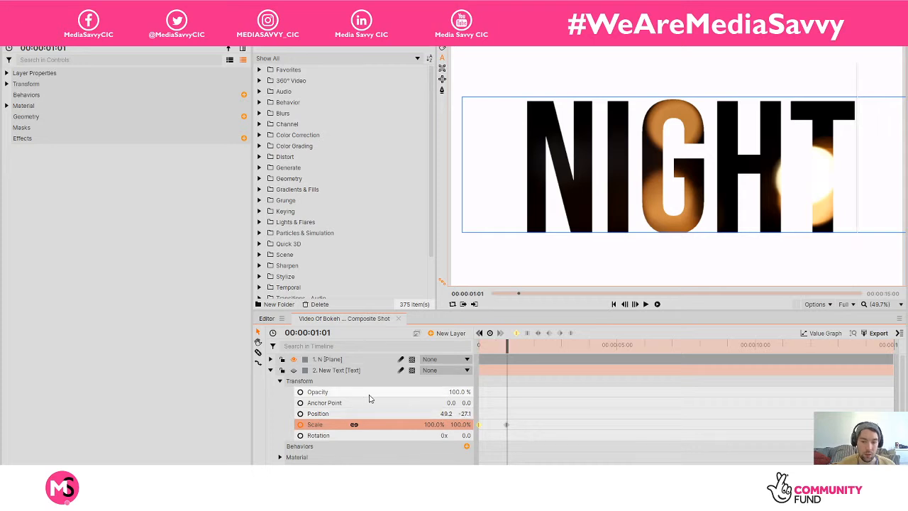
pyautogui.click(299, 413)
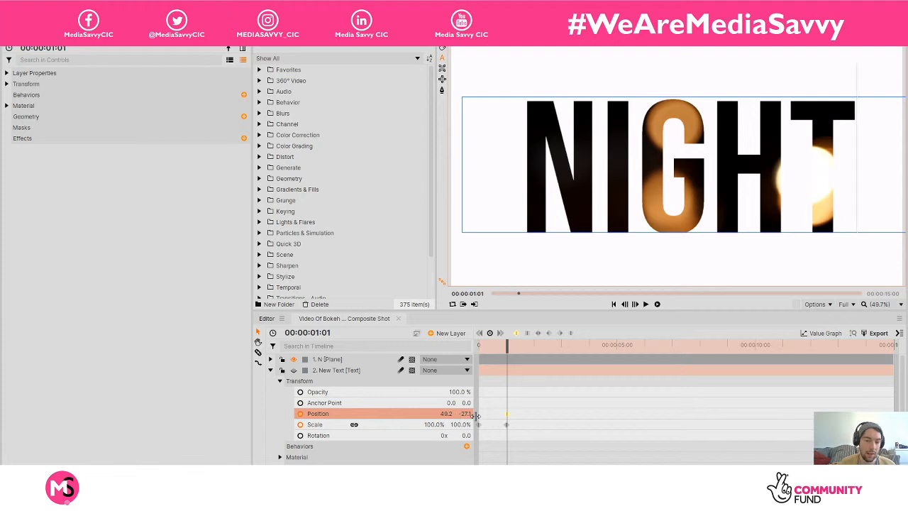
pyautogui.moveTo(506, 347); pyautogui.dragTo(476, 348)
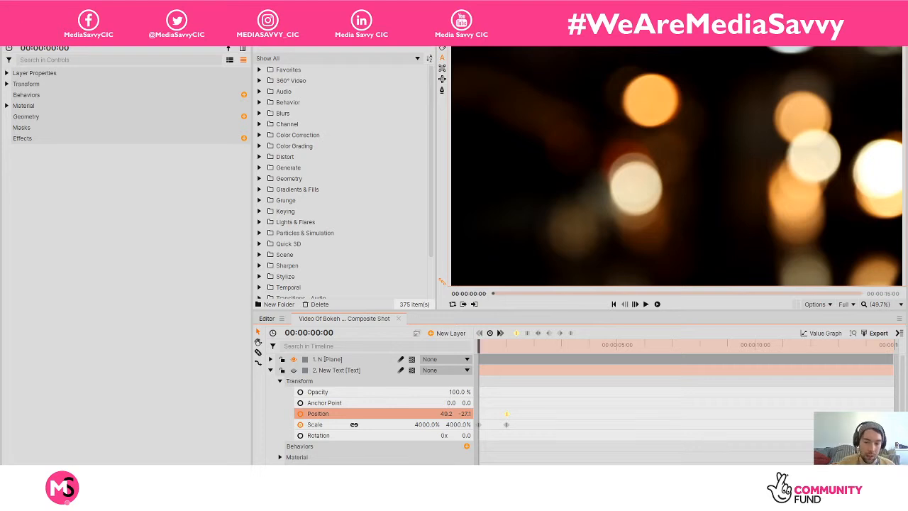
pyautogui.moveTo(445, 413); pyautogui.dragTo(361, 413)
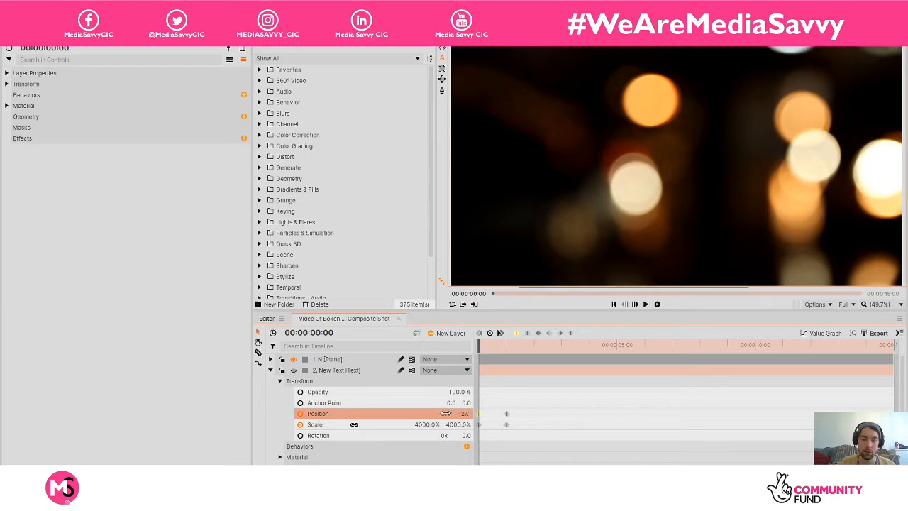
pyautogui.moveTo(445, 414); pyautogui.dragTo(539, 413)
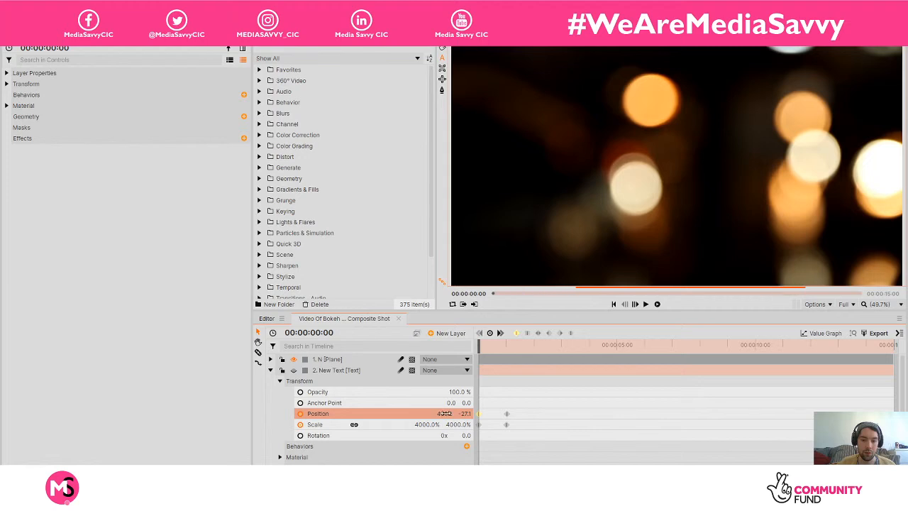
pyautogui.moveTo(446, 414); pyautogui.dragTo(516, 413)
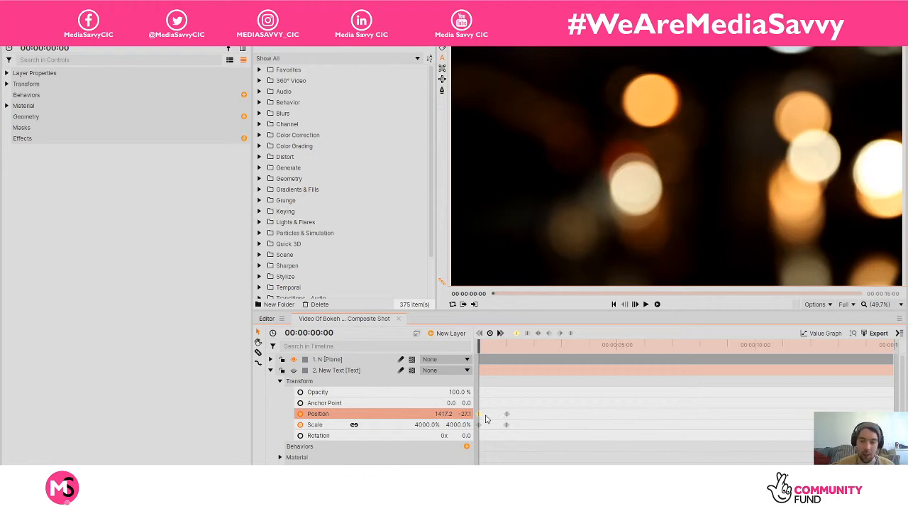
pyautogui.moveTo(461, 413); pyautogui.dragTo(455, 413)
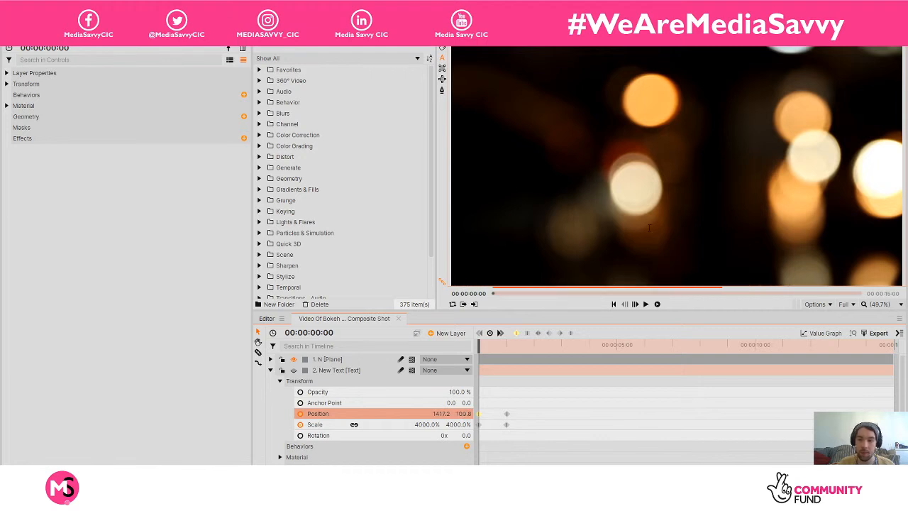
pyautogui.moveTo(463, 413); pyautogui.dragTo(434, 414)
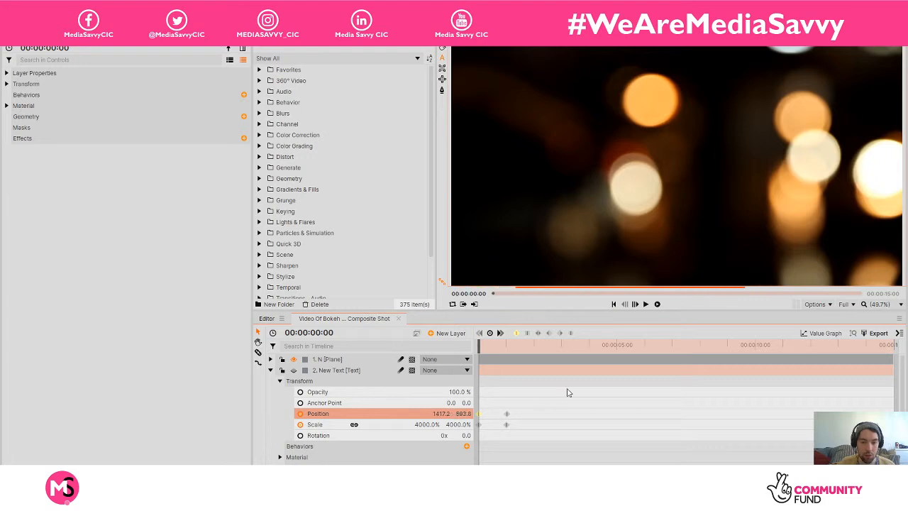
# Undo the position changes and the Position keyframes on the text layer
pyautogui.hotkey('ctrl', 'z')
pyautogui.hotkey('ctrl', 'z')
pyautogui.hotkey('ctrl', 'z')
pyautogui.hotkey('ctrl', 'z')
pyautogui.hotkey('ctrl', 'z')
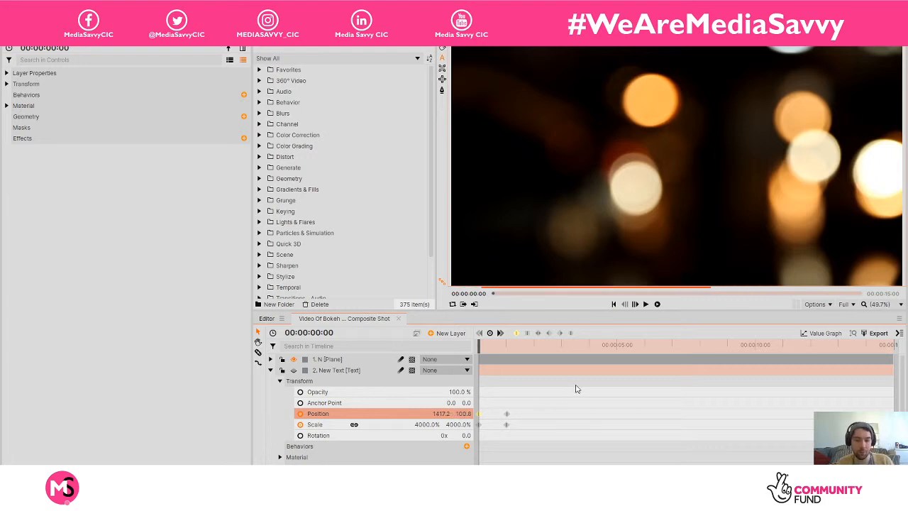
pyautogui.hotkey('ctrl', 'z')
pyautogui.hotkey('ctrl', 'z')
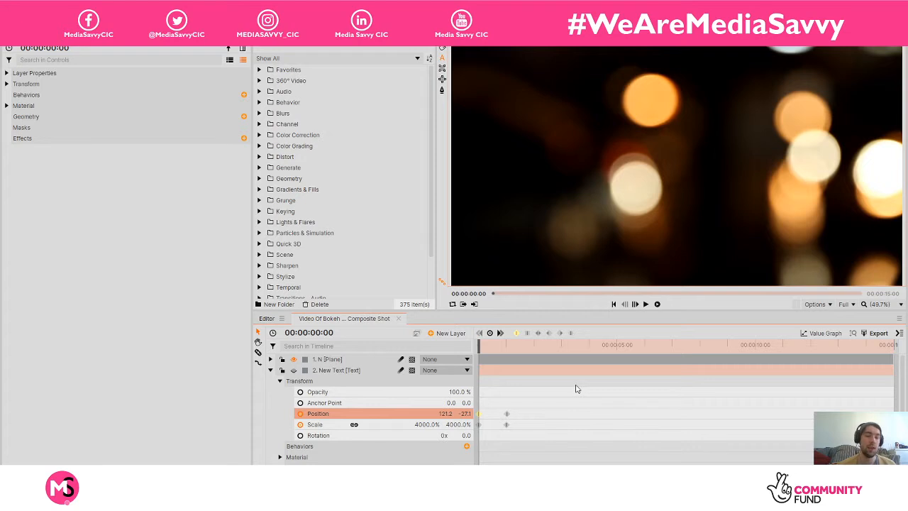
pyautogui.moveTo(576, 385); pyautogui.dragTo(532, 398)
pyautogui.hotkey('ctrl', 'z')
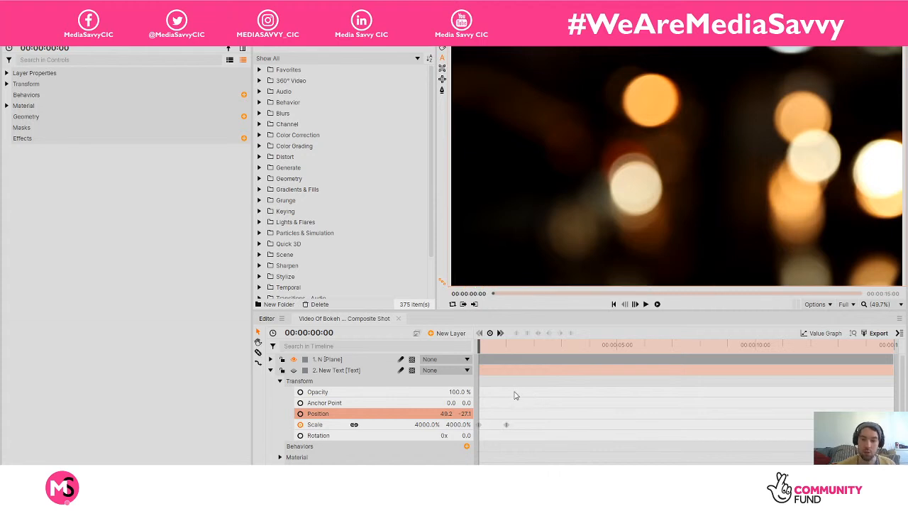
# Play the composite shot in the Editor timeline and trim the clip's end to about the 10-second mark
pyautogui.moveTo(481, 346); pyautogui.dragTo(508, 350)
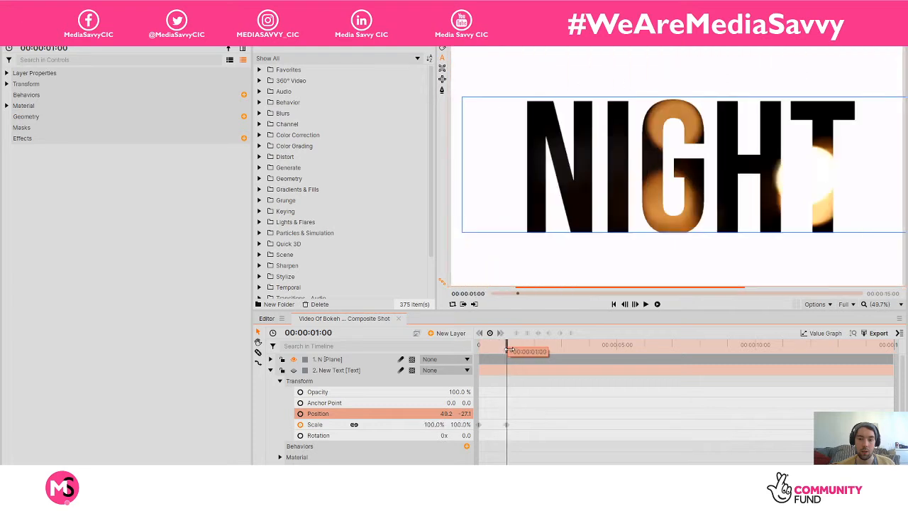
pyautogui.click(265, 318)
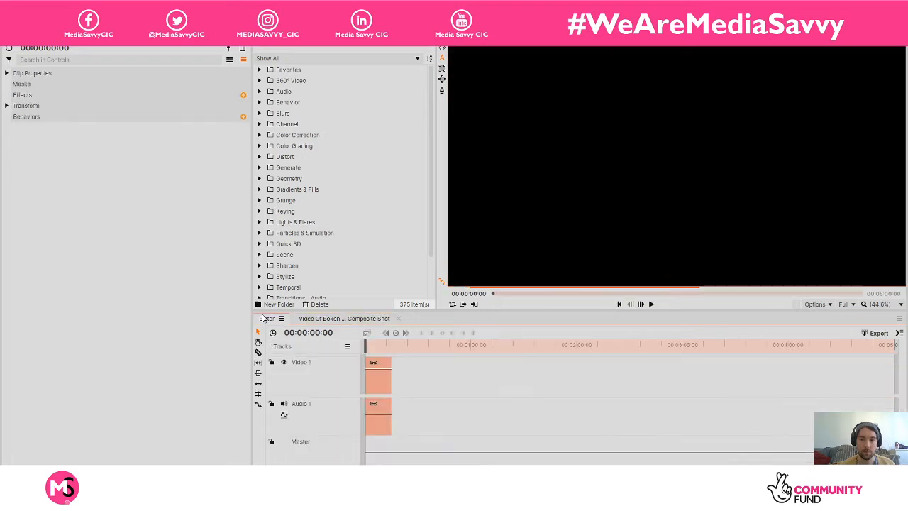
pyautogui.moveTo(366, 343)
pyautogui.mouseDown()
pyautogui.moveTo(381, 343)
pyautogui.moveTo(364, 343)
pyautogui.mouseUp()
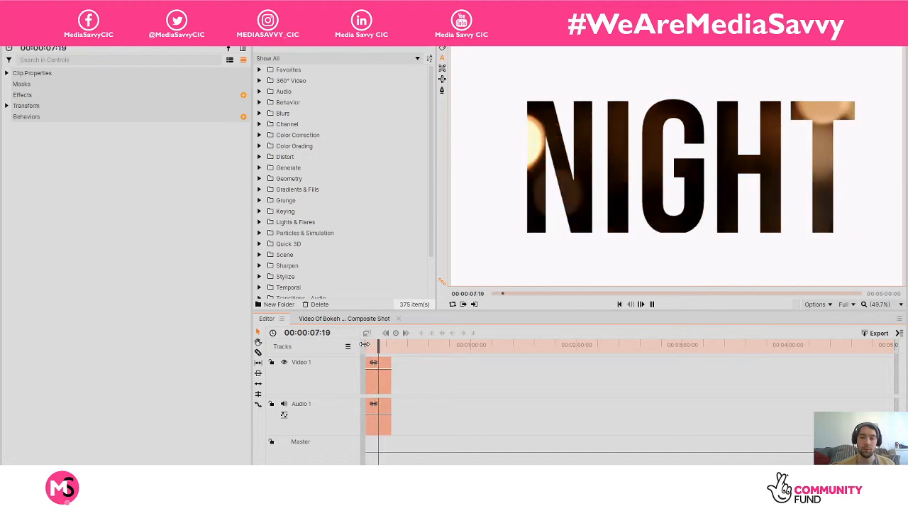
pyautogui.press('space')
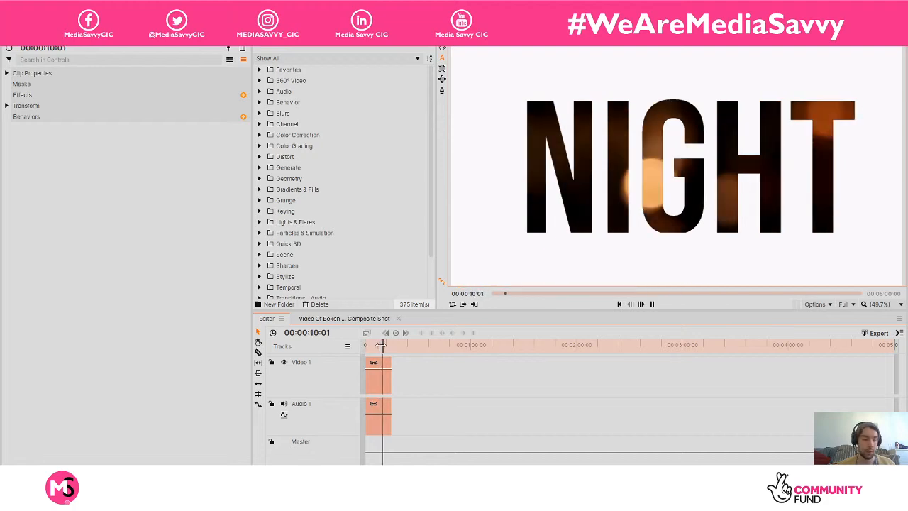
pyautogui.press('space')
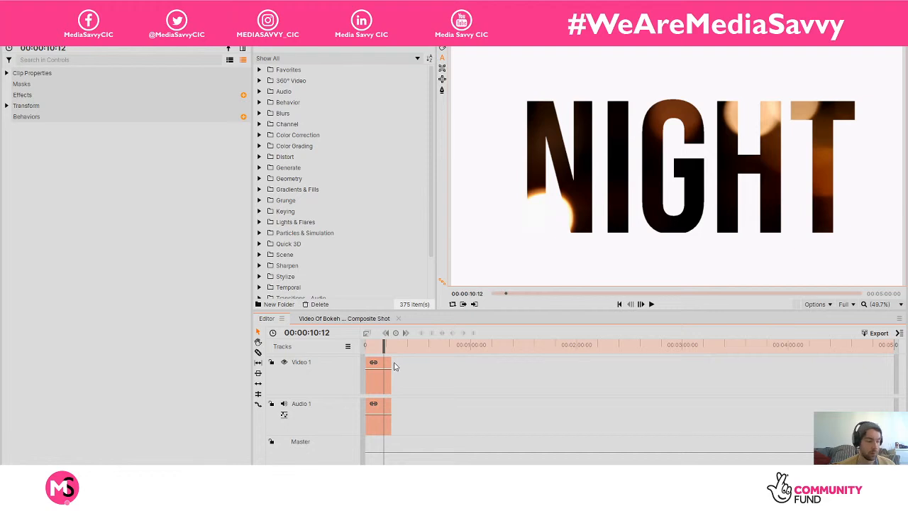
pyautogui.moveTo(392, 363); pyautogui.dragTo(378, 341)
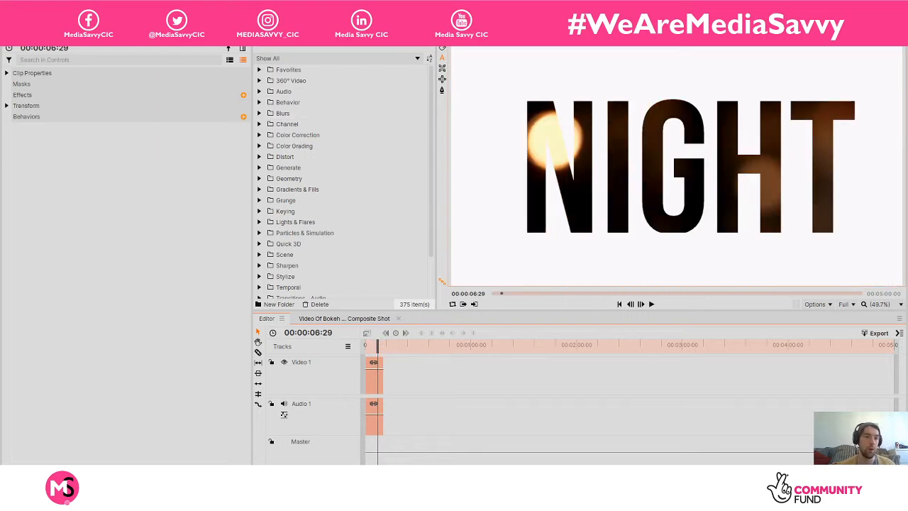
# Reset the workspace layout and find the Bokeh Lights video in the project media
pyautogui.click(170, 7)
pyautogui.moveTo(190, 21)
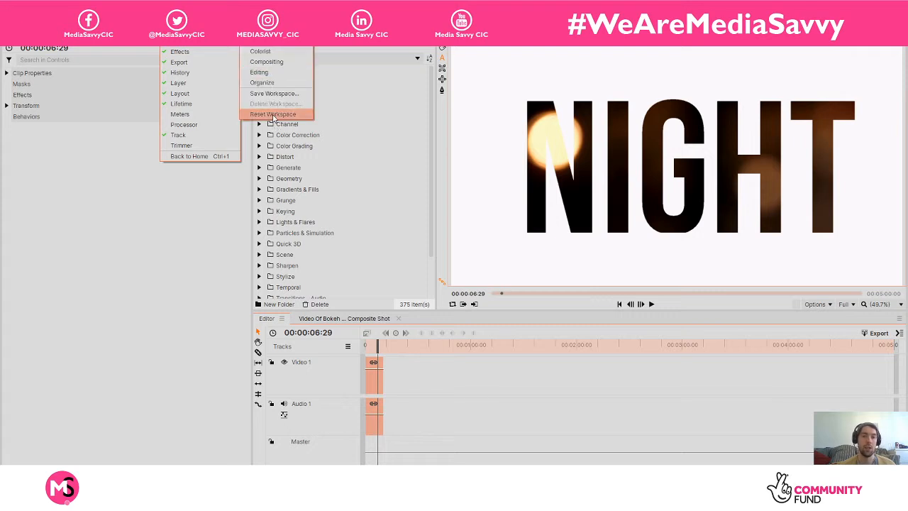
pyautogui.click(282, 116)
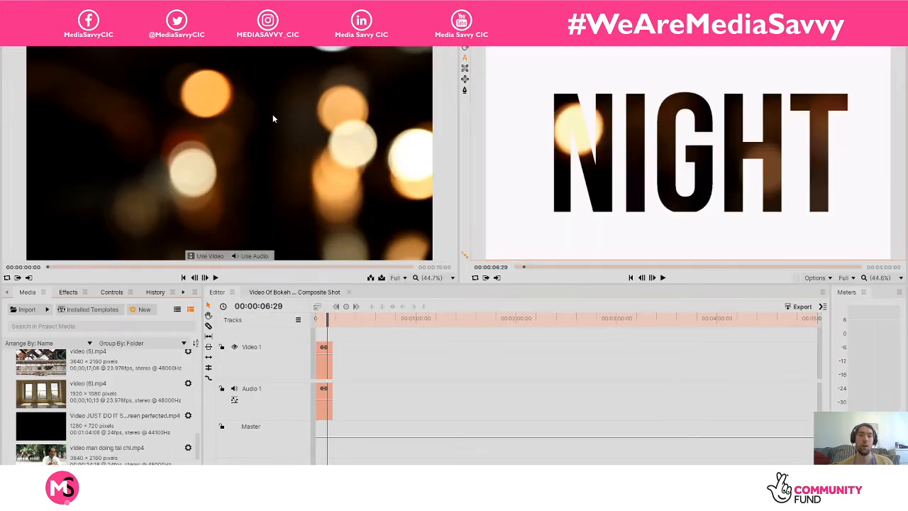
pyautogui.scroll(-2, 86, 456)
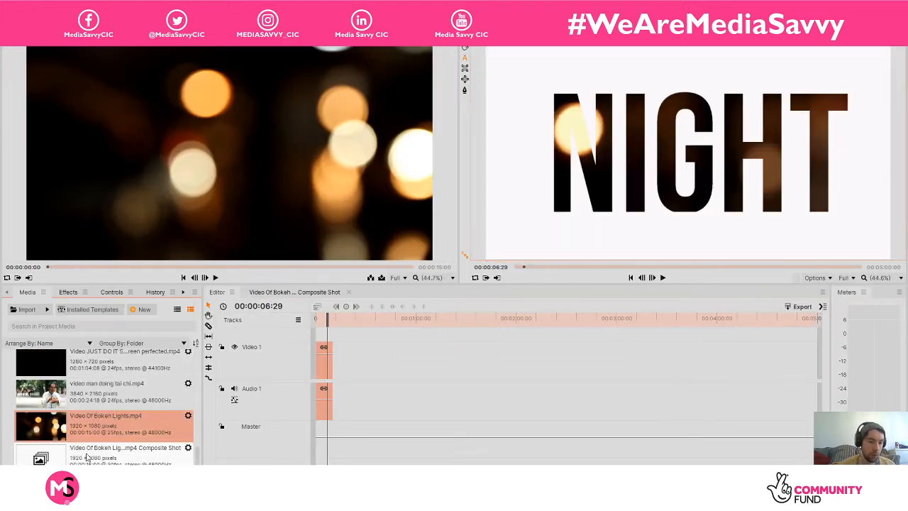
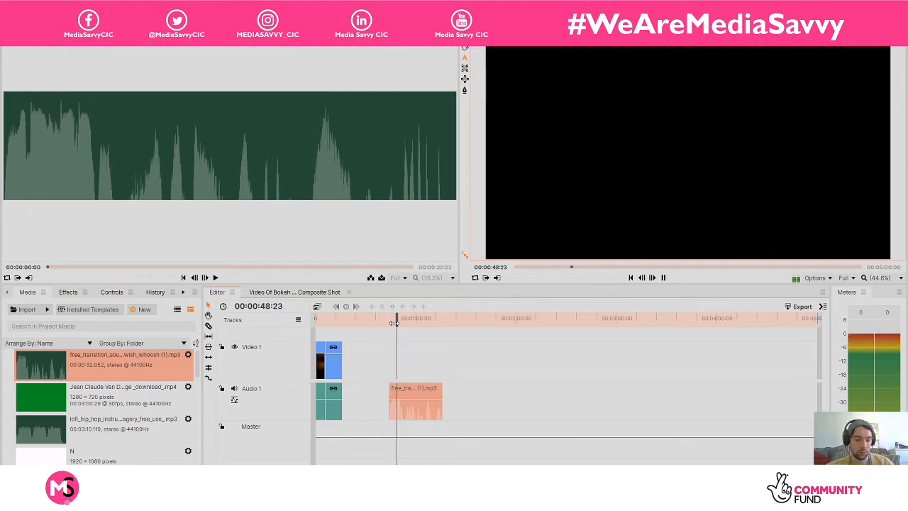
# Stop playback of the transition sound effect on the Audio 1 track
pyautogui.press('space')
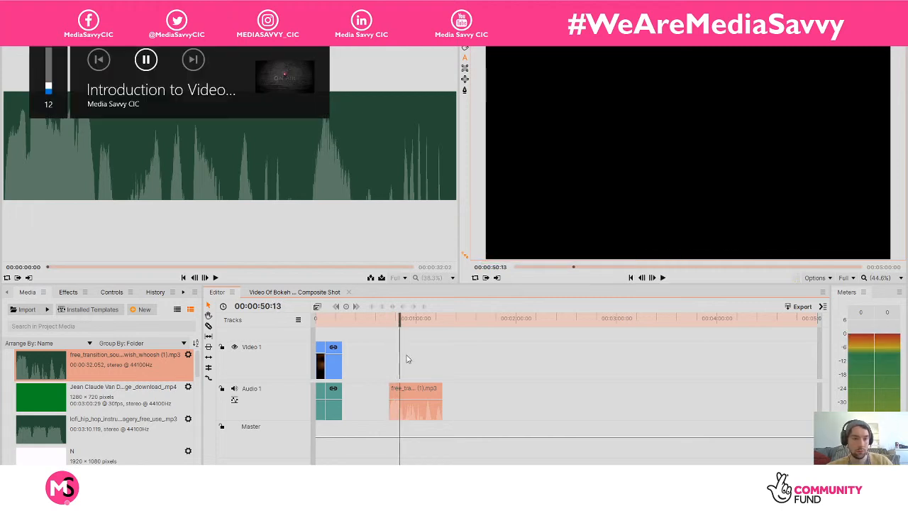
# Lower the volume level of the transition sound clip on Audio 1 and play it back to check the loudness
pyautogui.press('space')
pyautogui.press('space')
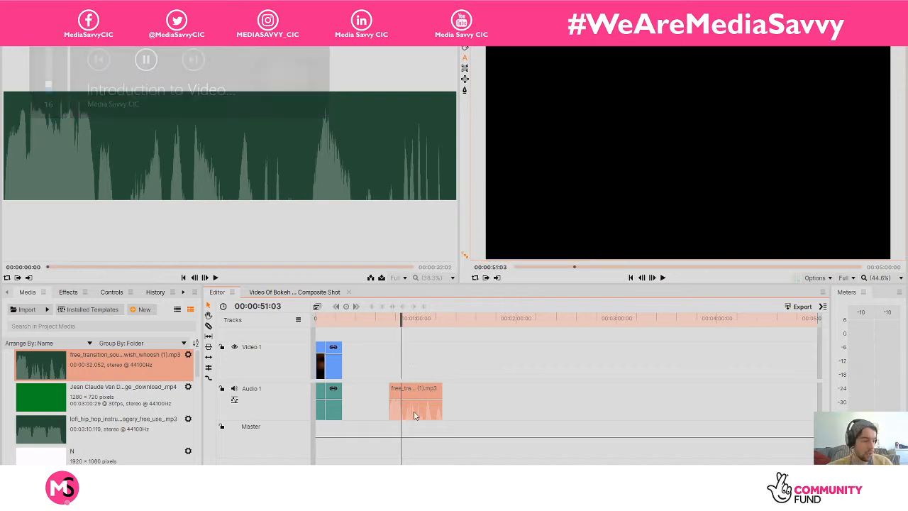
pyautogui.moveTo(416, 386); pyautogui.dragTo(420, 403)
pyautogui.press('space')
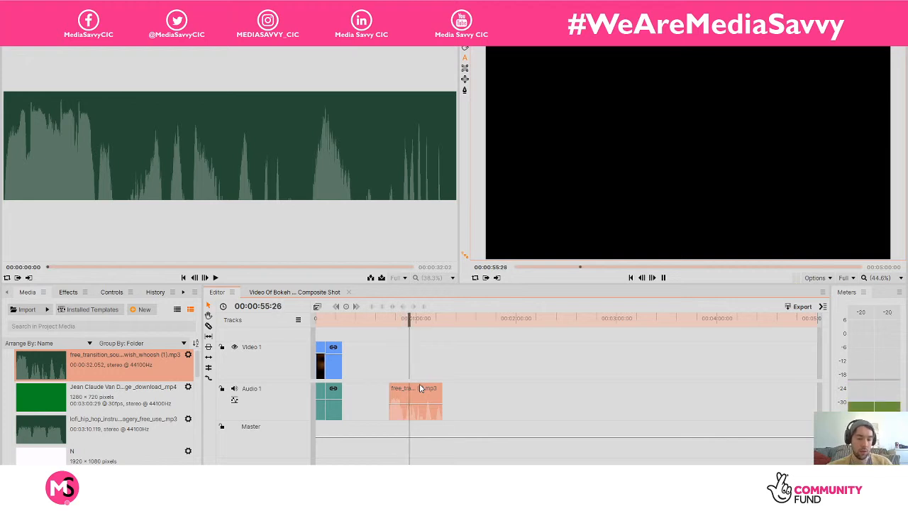
pyautogui.press('space')
# Raise the system volume to 24 and replay part of the transition sound clip
pyautogui.press('XF86AudioRaiseVolume')
pyautogui.press('XF86AudioRaiseVolume')
pyautogui.press('XF86AudioRaiseVolume')
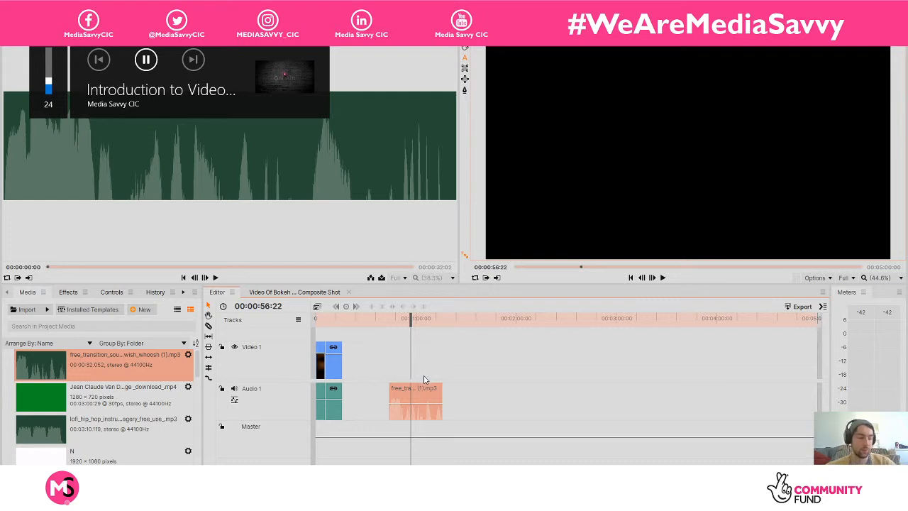
pyautogui.press('space')
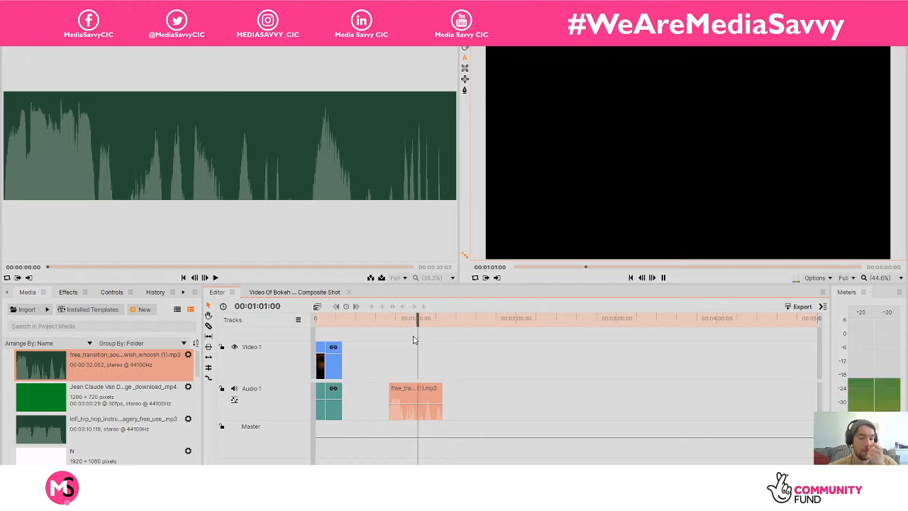
pyautogui.press('space')
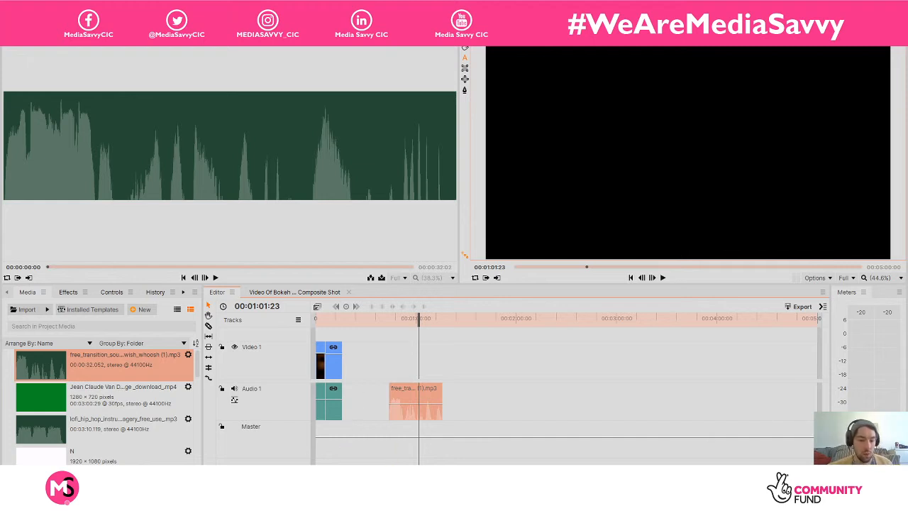
# Enlarge the timeline around the transition sound clip and listen to its section just after the one-minute mark
pyautogui.press('=')
pyautogui.press('=')
pyautogui.press('-')
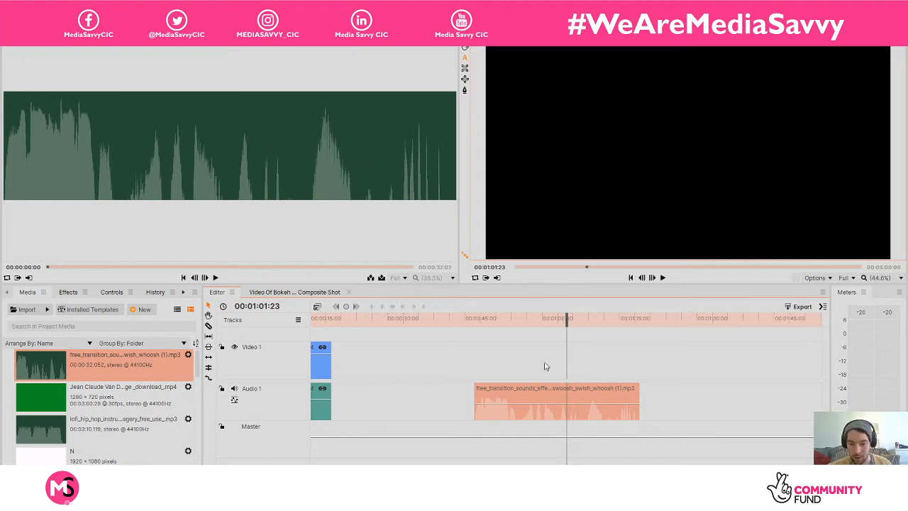
pyautogui.press('space')
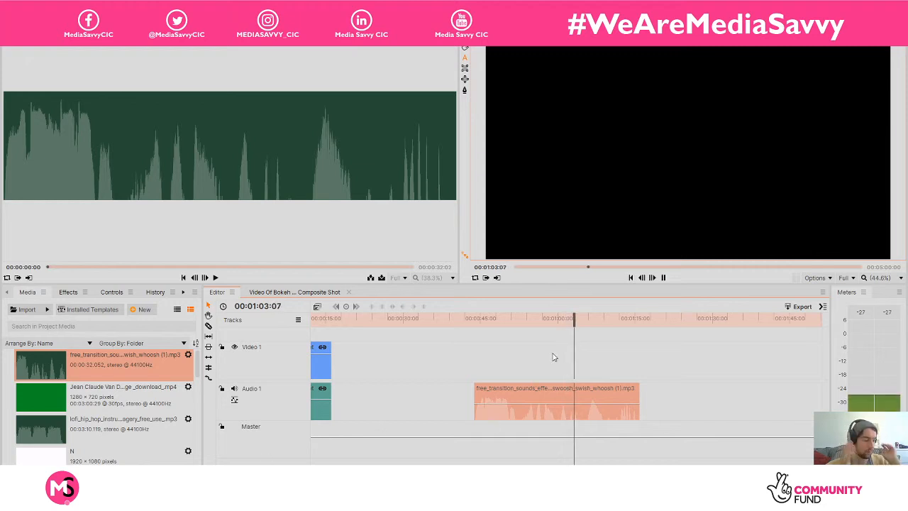
pyautogui.press('space')
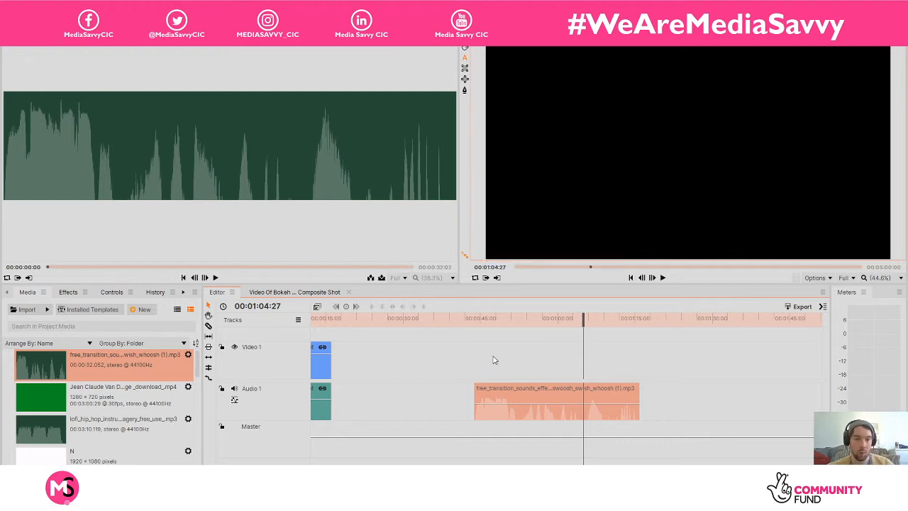
# Switch to OBS, lower the Desktop Audio level in the Audio Mixer, and return to the video editor
pyautogui.hotkey('alt', 'Tab')
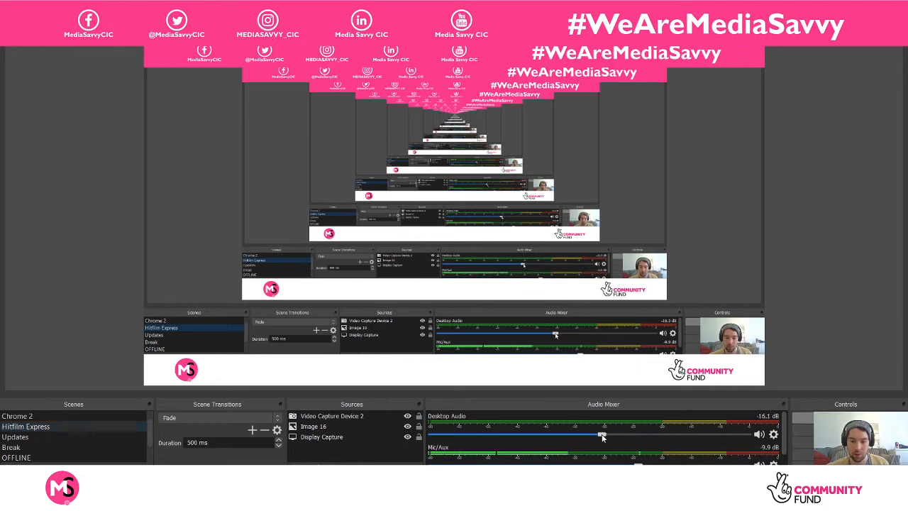
pyautogui.moveTo(602, 438); pyautogui.dragTo(579, 436)
pyautogui.hotkey('alt', 'Tab')
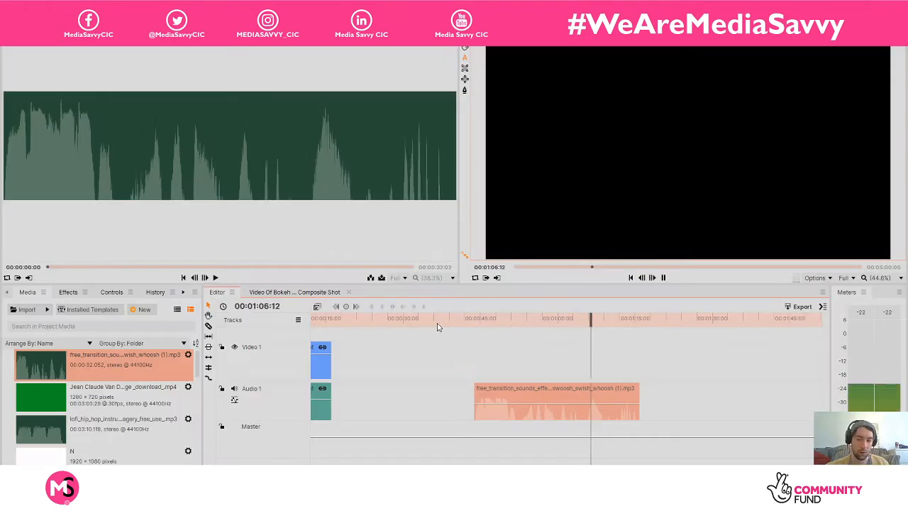
# Listen to several sections of the transition sound clip to find a suitable whoosh
pyautogui.press('space')
pyautogui.moveTo(601, 317); pyautogui.dragTo(586, 317)
pyautogui.press('space')
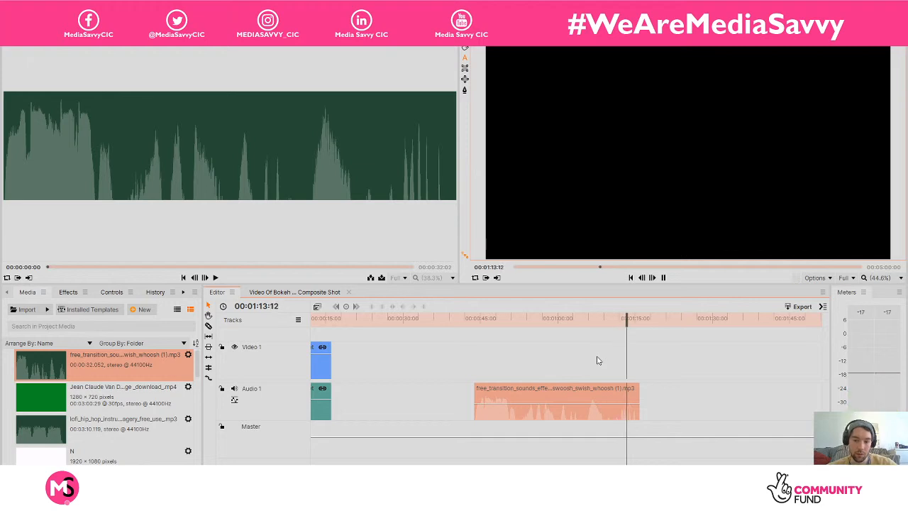
pyautogui.click(546, 315)
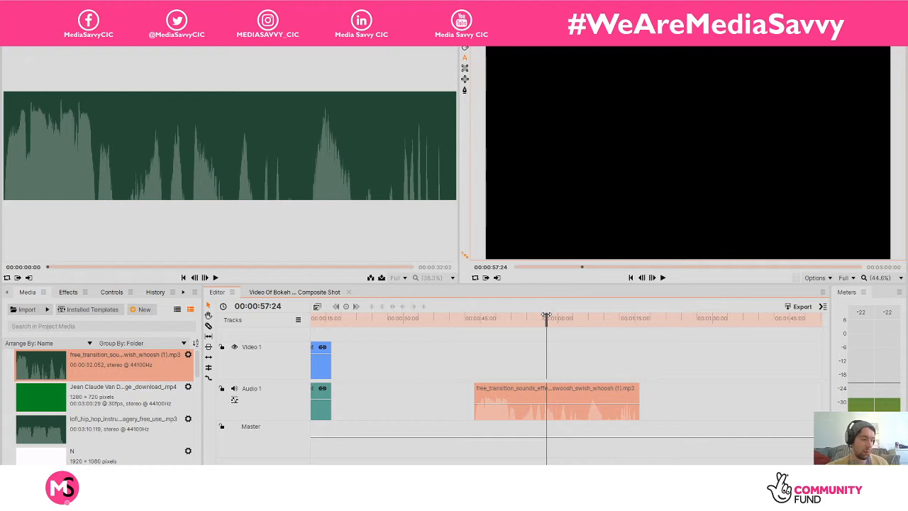
pyautogui.moveTo(546, 315); pyautogui.dragTo(526, 315)
pyautogui.press('space')
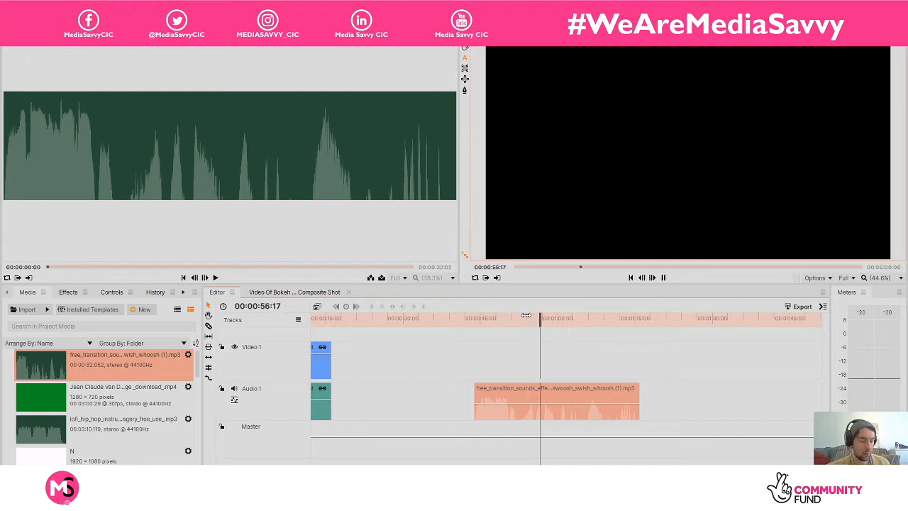
# Slice the transition sound clip on Audio 1 at 00:00:57:09 and 00:00:59:12 to isolate one whoosh
pyautogui.press('space')
pyautogui.moveTo(550, 316); pyautogui.dragTo(543, 315)
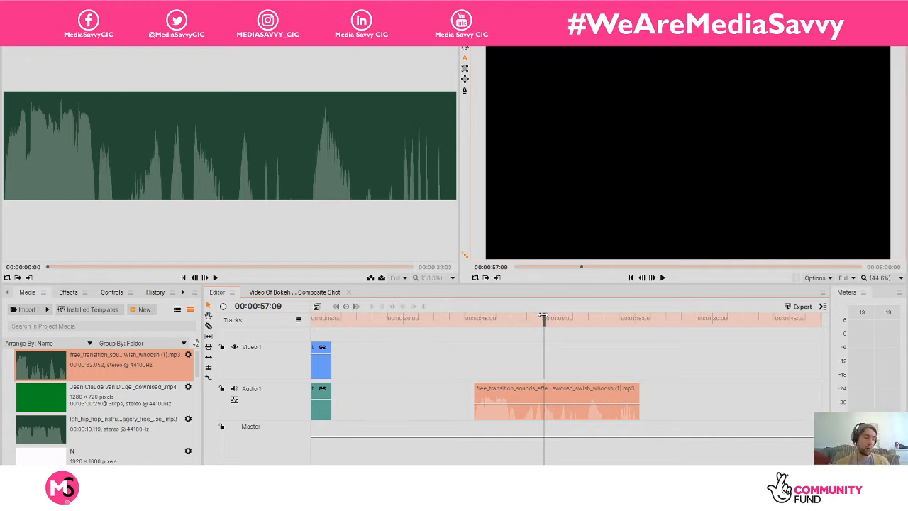
pyautogui.press('c')
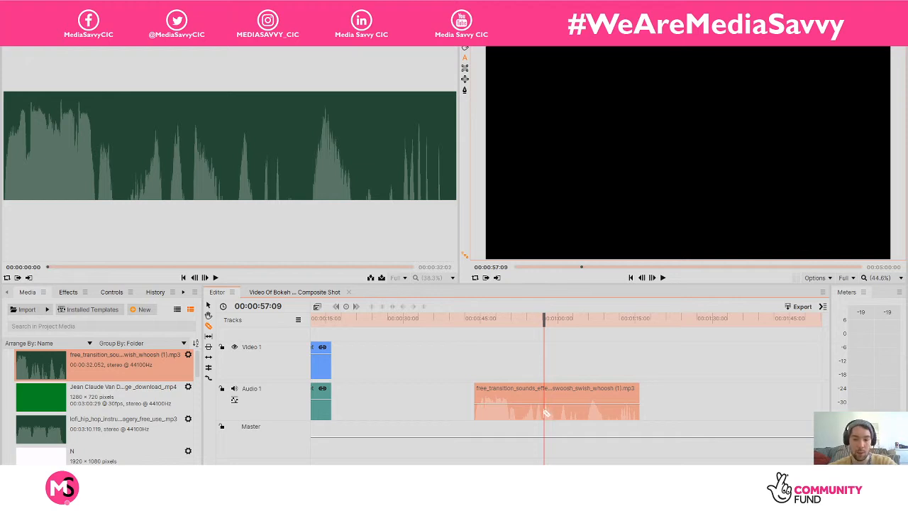
pyautogui.click(546, 412)
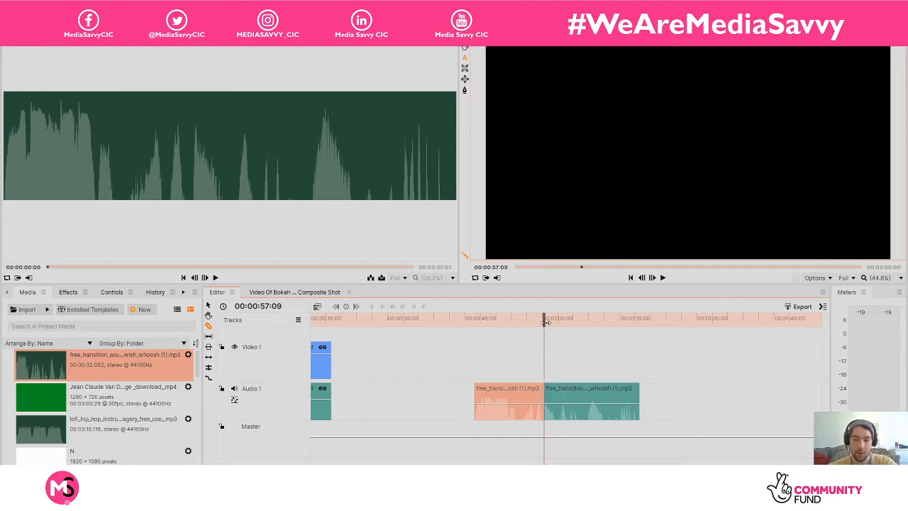
pyautogui.moveTo(544, 318); pyautogui.dragTo(555, 317)
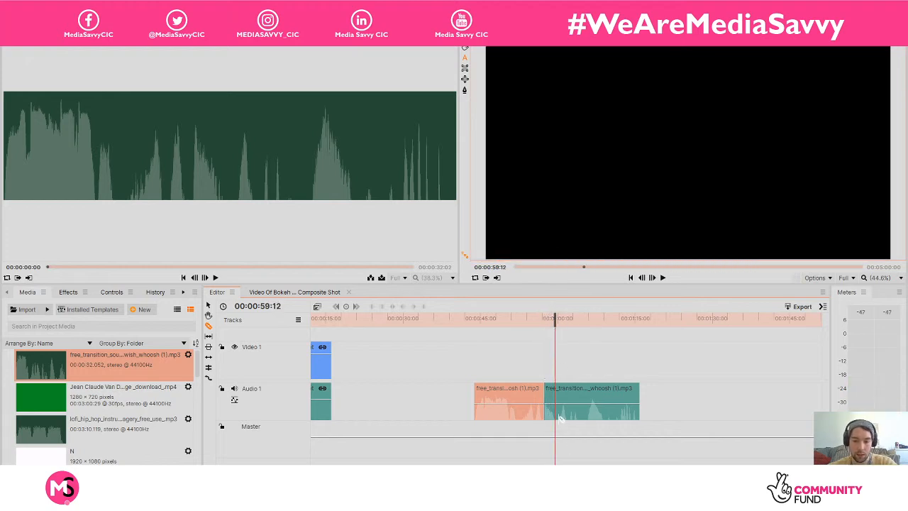
pyautogui.click(557, 419)
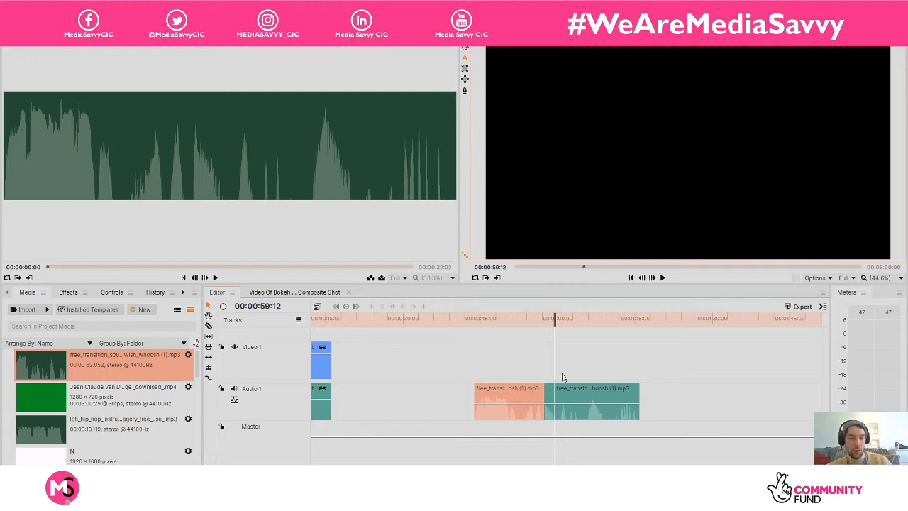
# Insert a second audio track below Audio 1 and move the short sliced whoosh onto it near the composite shot
pyautogui.moveTo(551, 389); pyautogui.dragTo(388, 397)
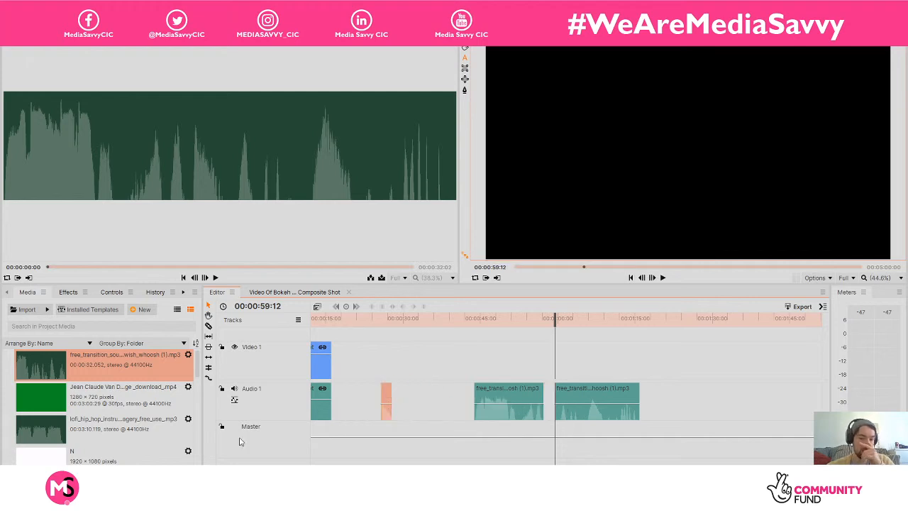
pyautogui.rightClick(260, 396)
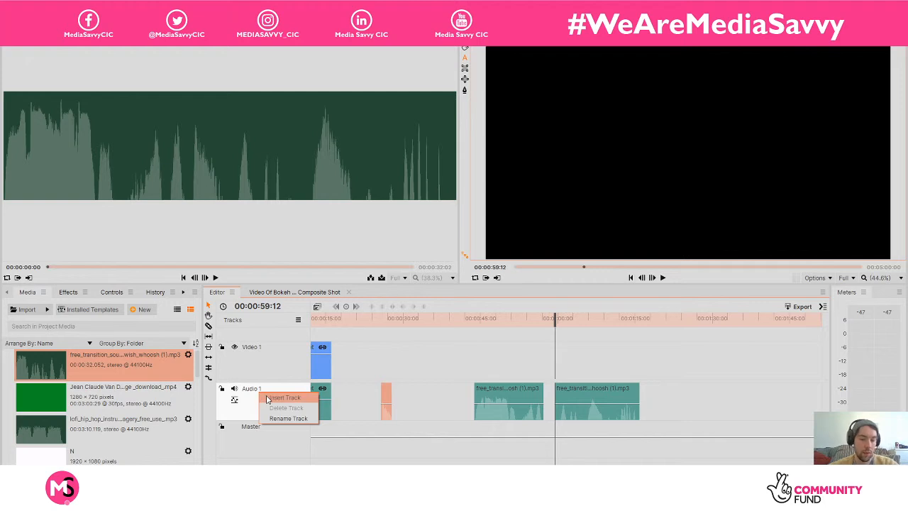
pyautogui.click(266, 397)
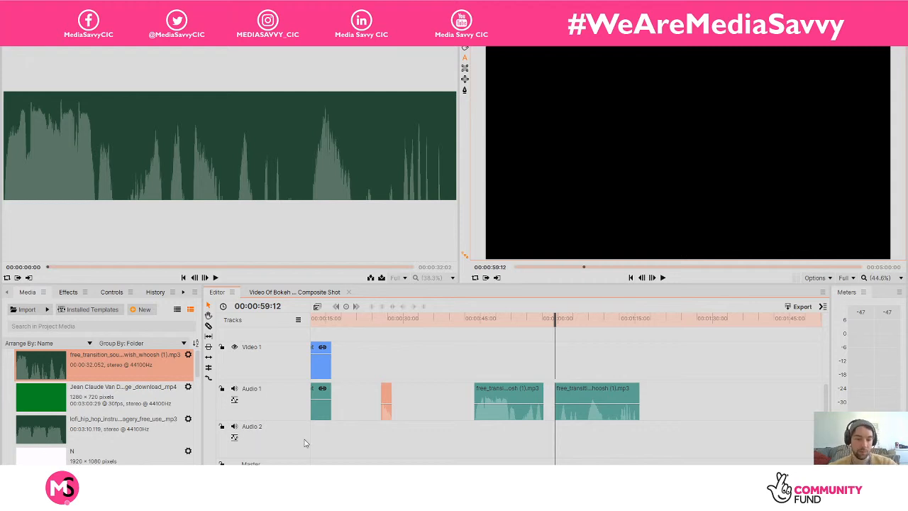
pyautogui.moveTo(387, 390); pyautogui.dragTo(327, 430)
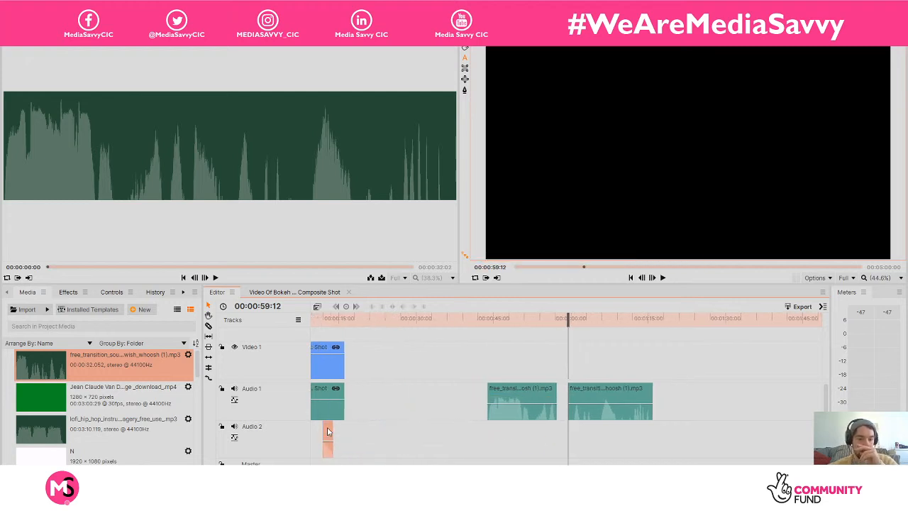
# Align the start of the whoosh on Audio 2 with the composite shot's start at 00:00:05:24 and preview the transition
pyautogui.hscroll(-3, 565, 390)
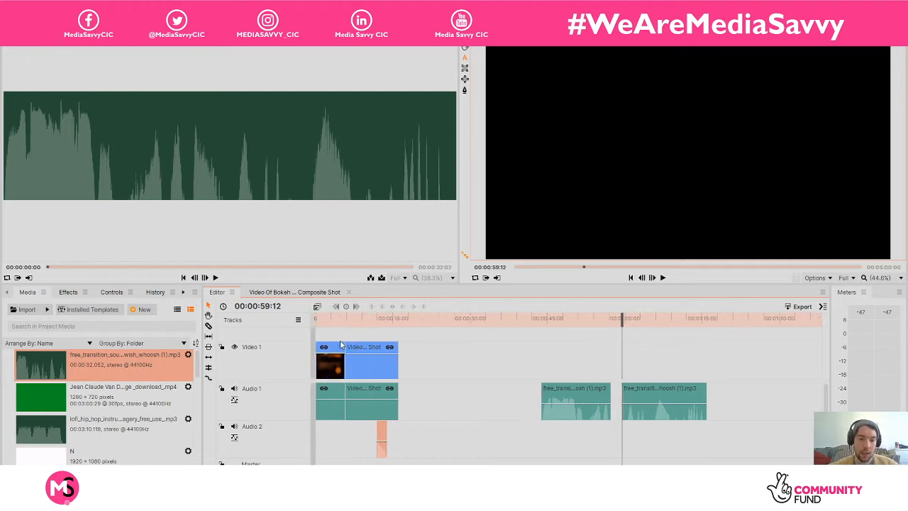
pyautogui.moveTo(347, 319); pyautogui.dragTo(345, 318)
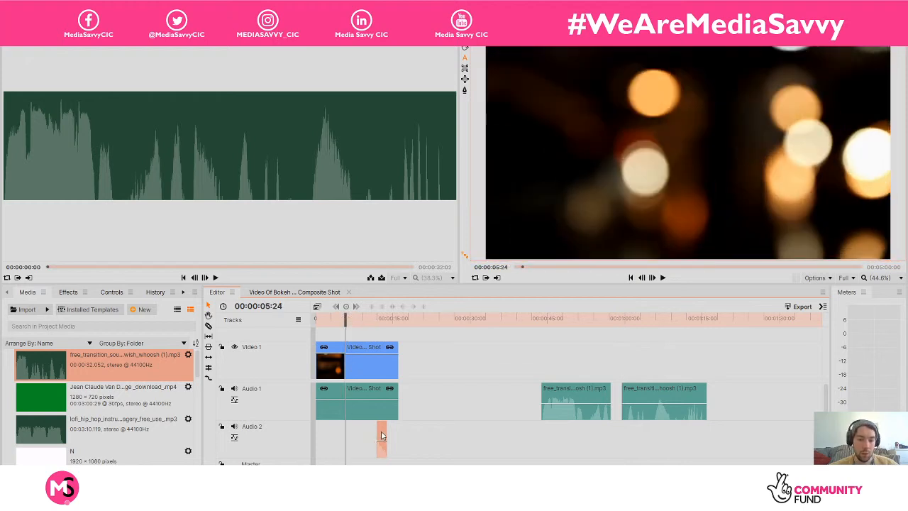
pyautogui.moveTo(381, 435); pyautogui.dragTo(349, 435)
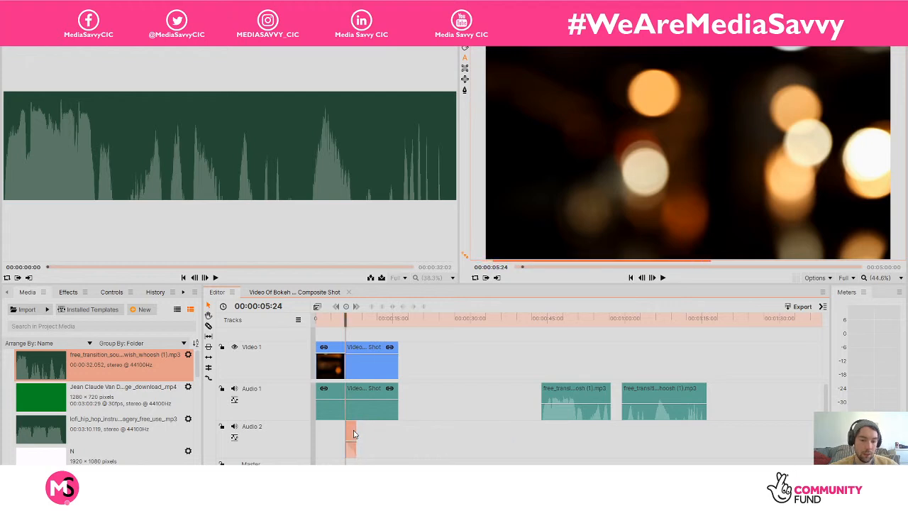
pyautogui.moveTo(348, 316); pyautogui.dragTo(342, 314)
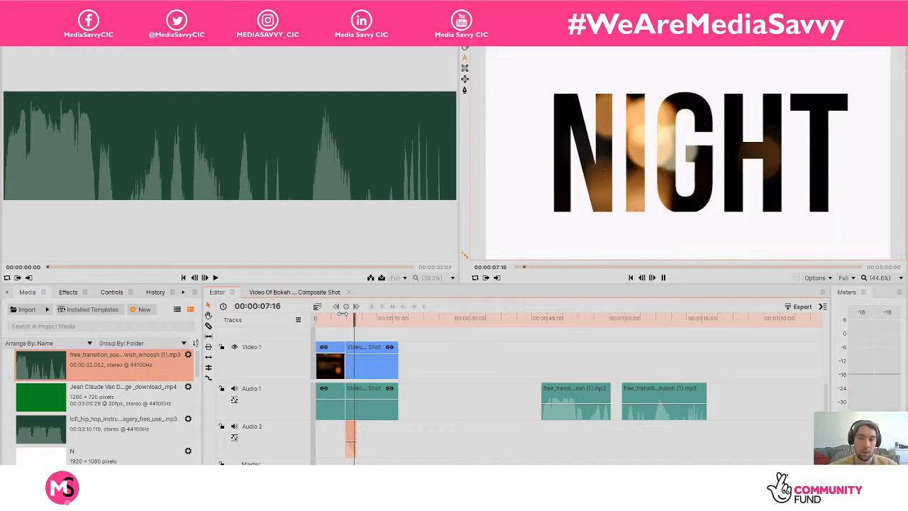
pyautogui.press('space')
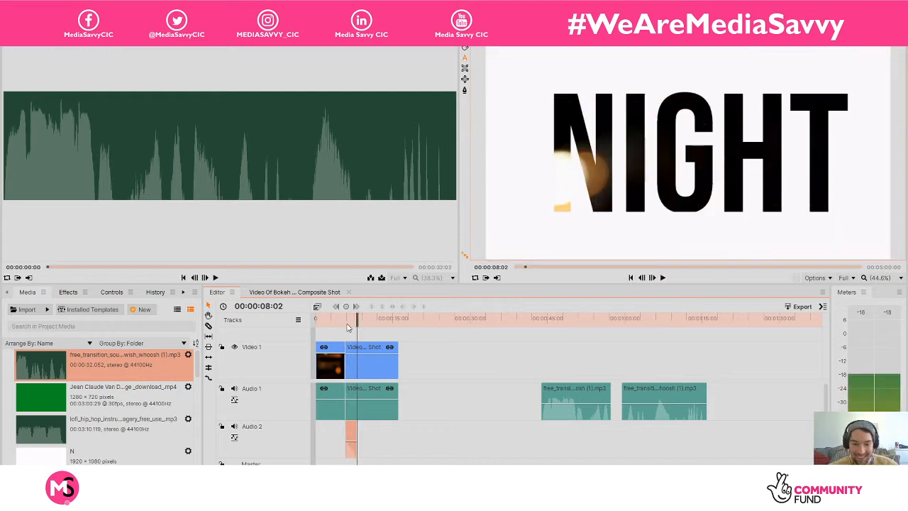
# Extend the start of the Audio 2 whoosh slightly earlier and preview it against the NIGHT text animation
pyautogui.moveTo(360, 320); pyautogui.dragTo(349, 319)
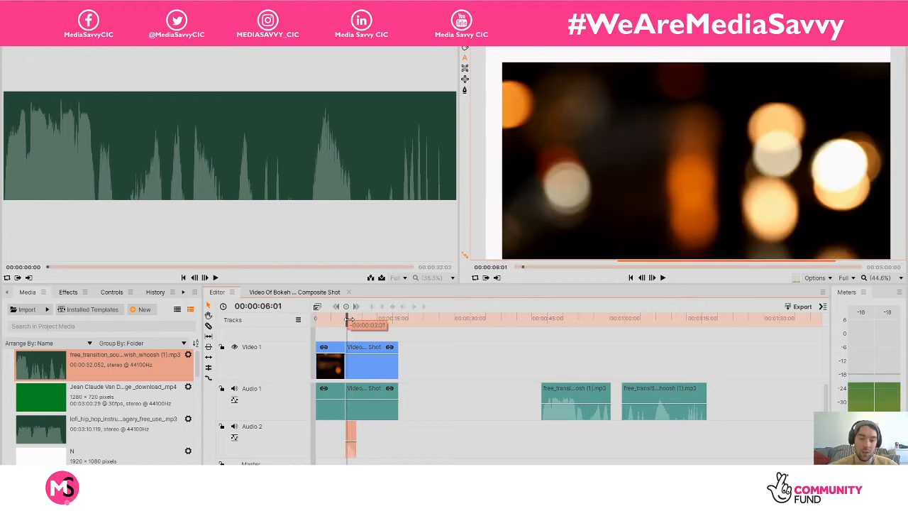
pyautogui.moveTo(344, 431); pyautogui.dragTo(340, 430)
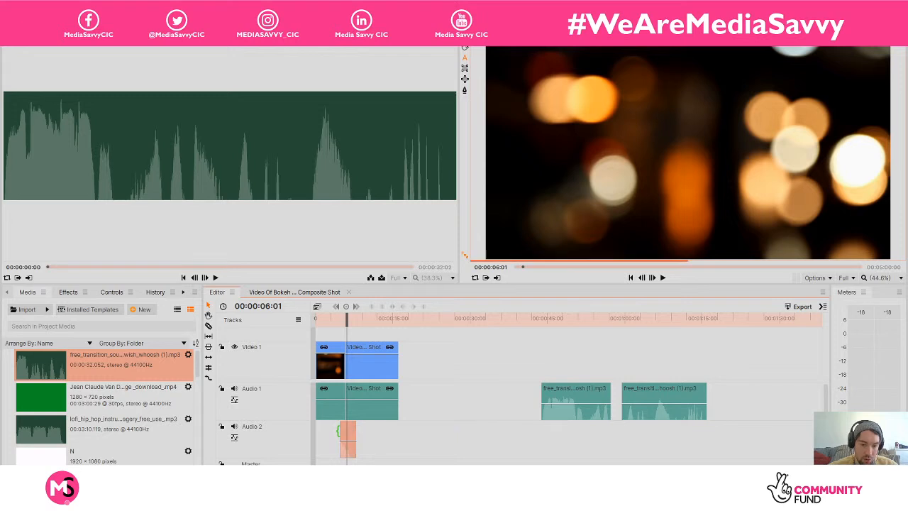
pyautogui.press('space')
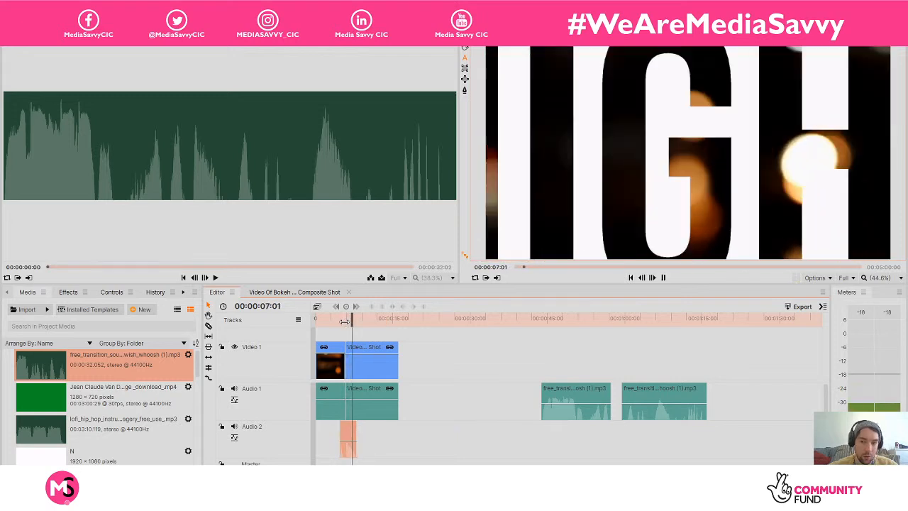
pyautogui.press('space')
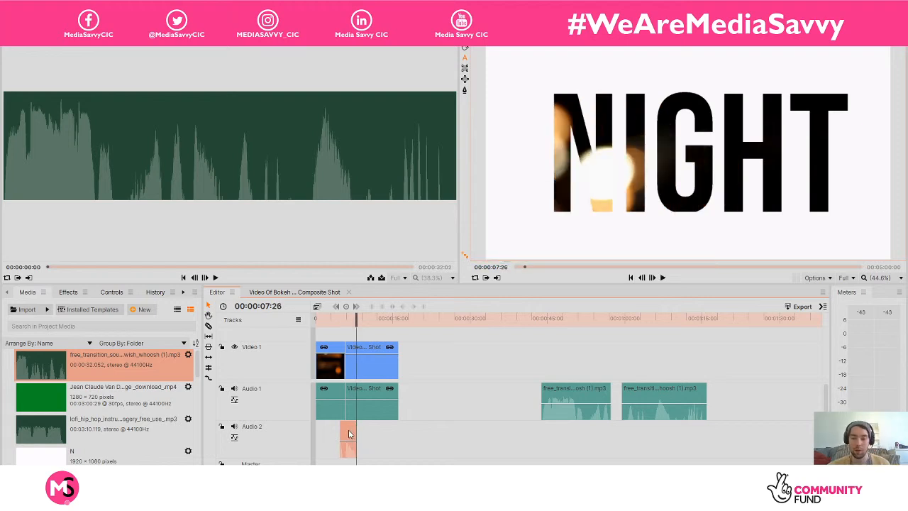
# Delete the whoosh from Audio 2 and audition the remaining transition sound clips on Audio 1 for a replacement
pyautogui.press('Delete')
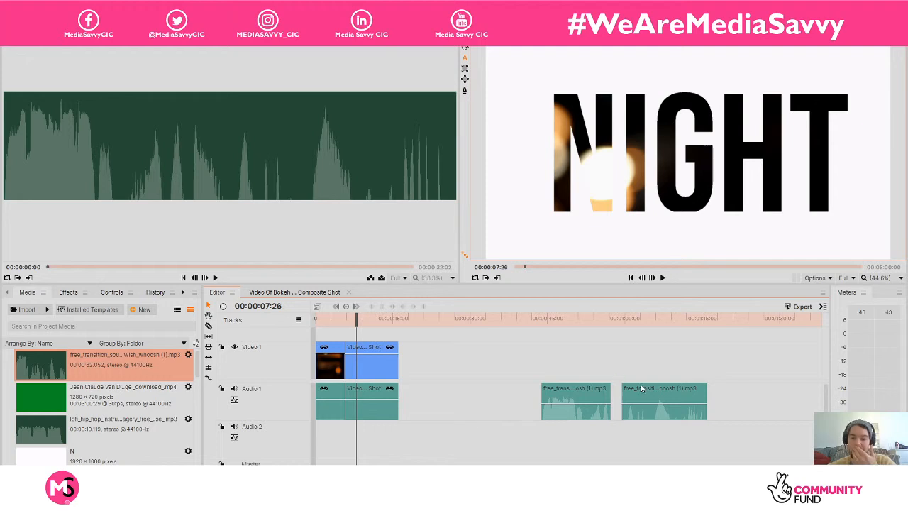
pyautogui.click(624, 321)
pyautogui.press('space')
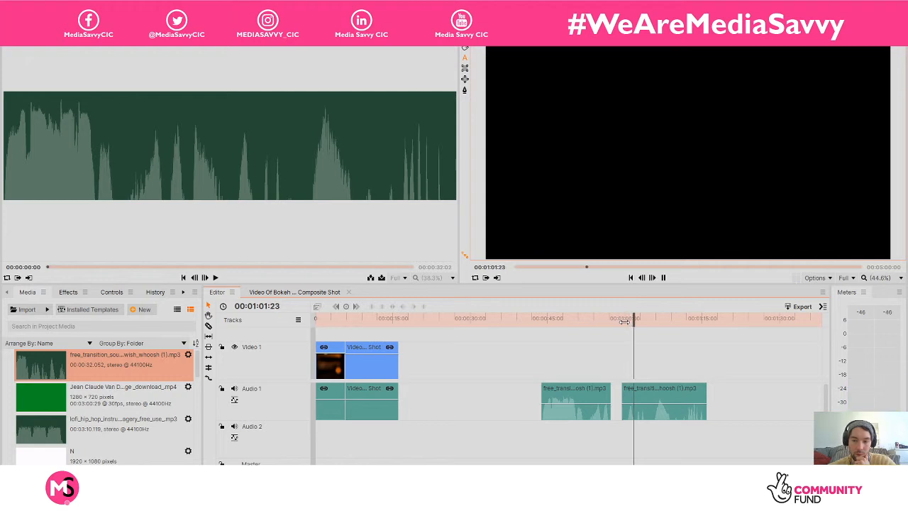
pyautogui.press('space')
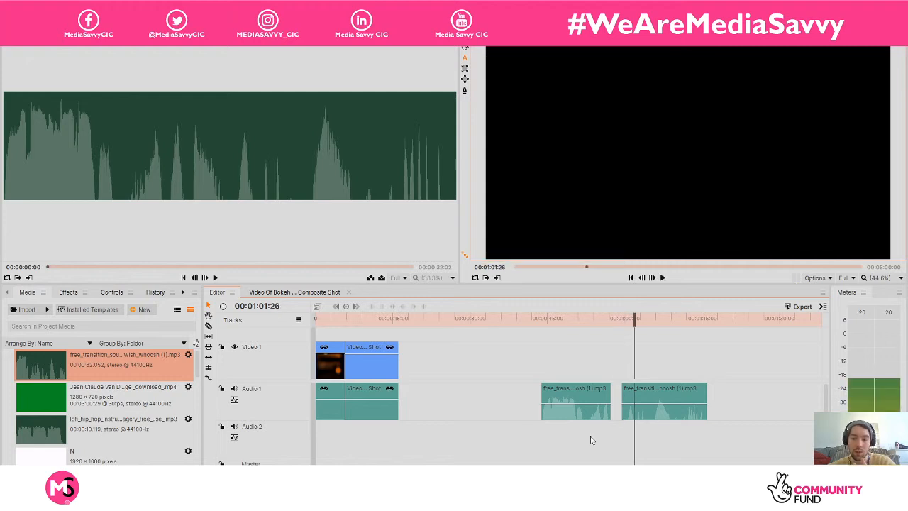
pyautogui.click(587, 323)
pyautogui.press('space')
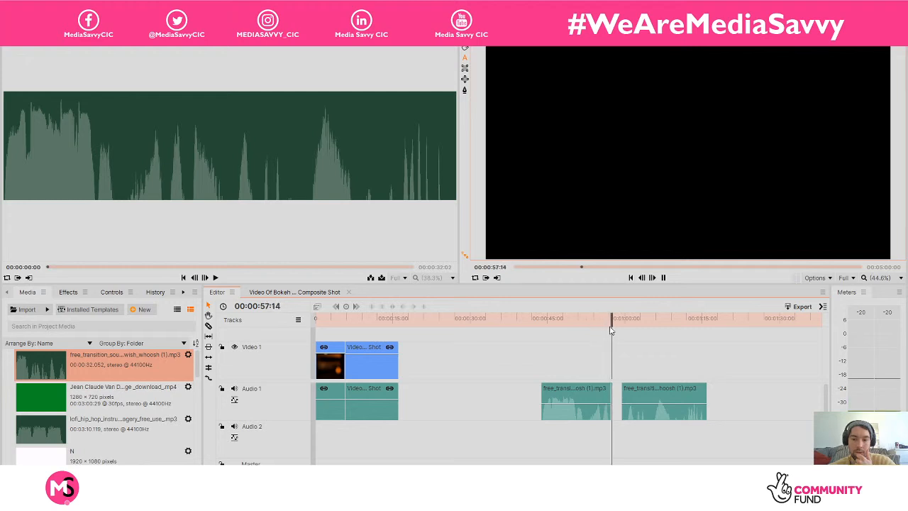
pyautogui.moveTo(611, 327); pyautogui.dragTo(656, 328)
pyautogui.press('space')
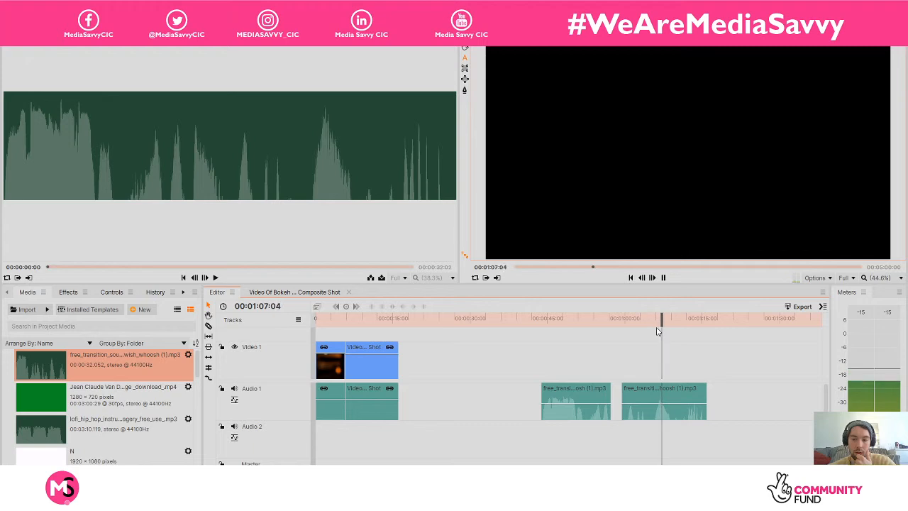
pyautogui.moveTo(673, 321); pyautogui.dragTo(602, 327)
pyautogui.press('space')
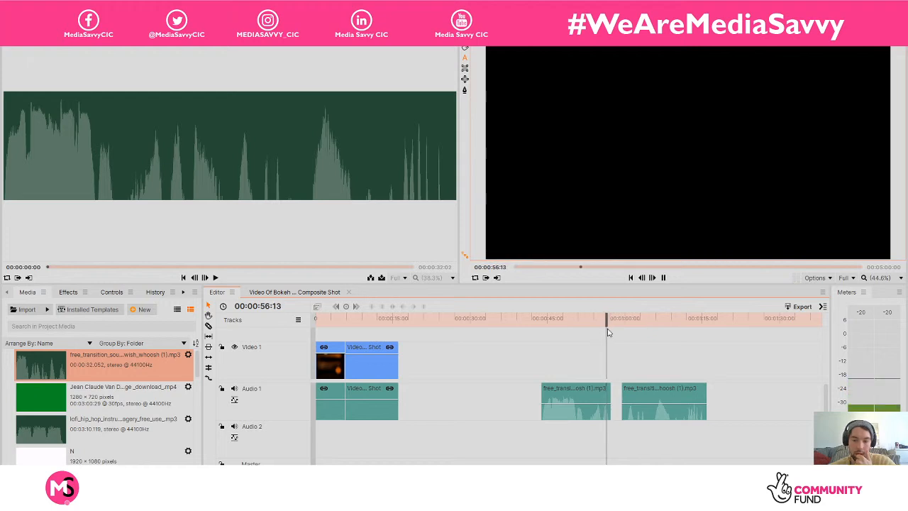
pyautogui.click(621, 324)
pyautogui.press('space')
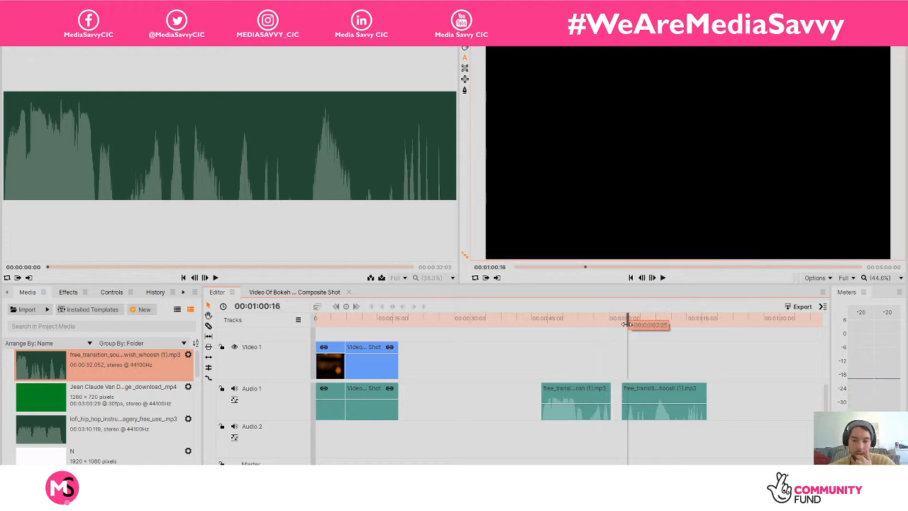
pyautogui.press('space')
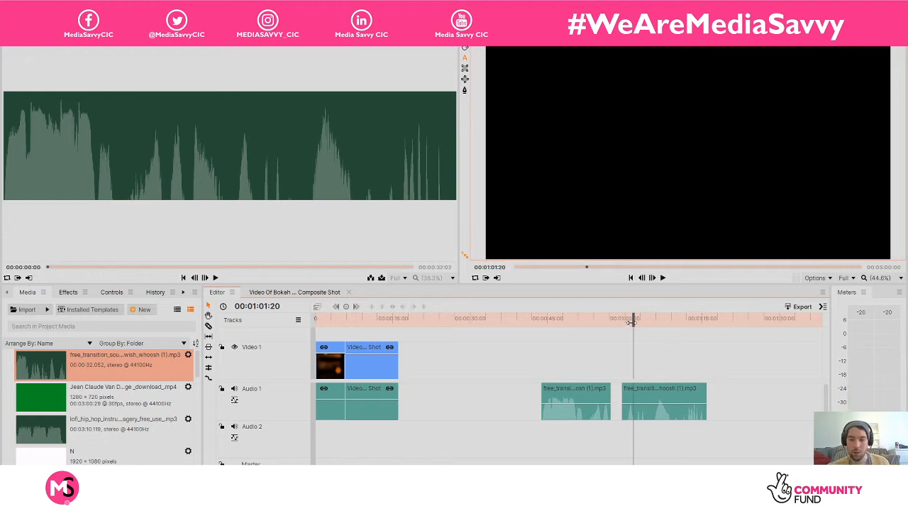
# Slice the second transition sound clip at 00:01:01:26 and move its short first piece to Audio 2 at the composite shot's start
pyautogui.click(635, 321)
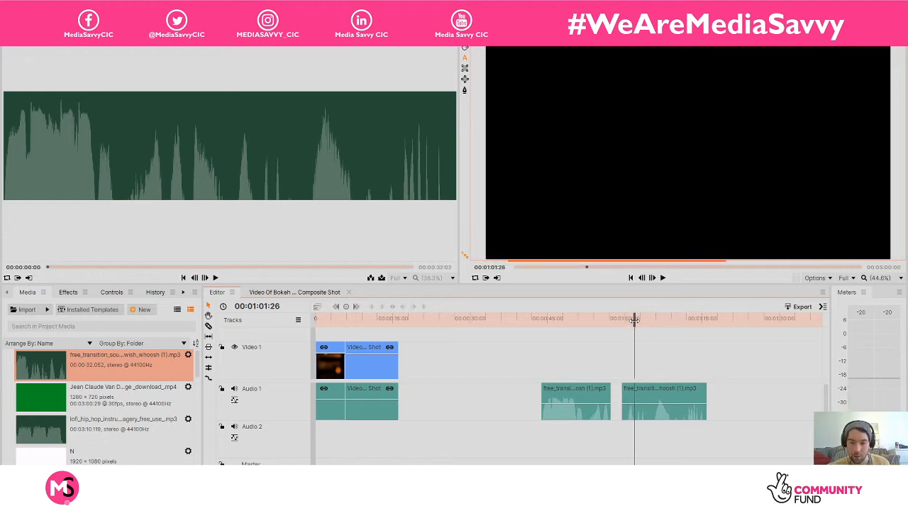
pyautogui.click(636, 412)
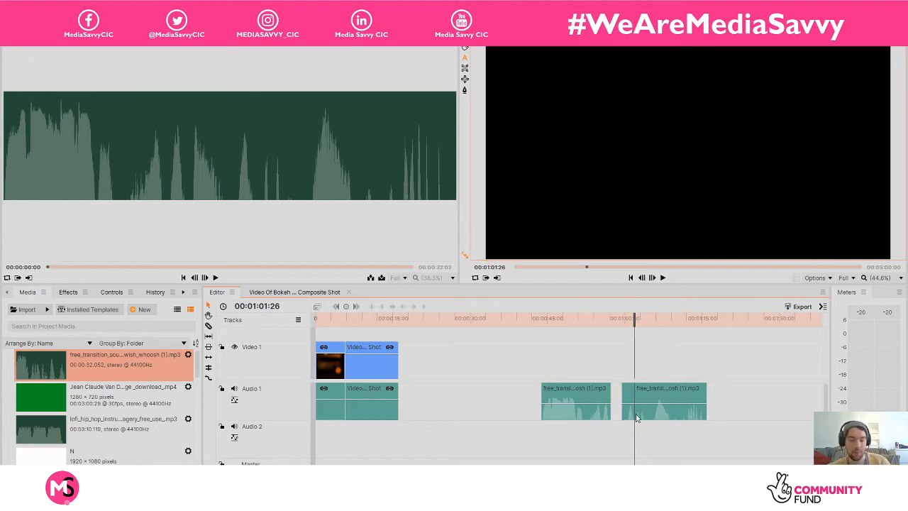
pyautogui.moveTo(627, 399); pyautogui.dragTo(349, 435)
# Preview the replacement whoosh on Audio 2 against the NIGHT text animation, including playback from the start of the timeline
pyautogui.click(348, 321)
pyautogui.press('space')
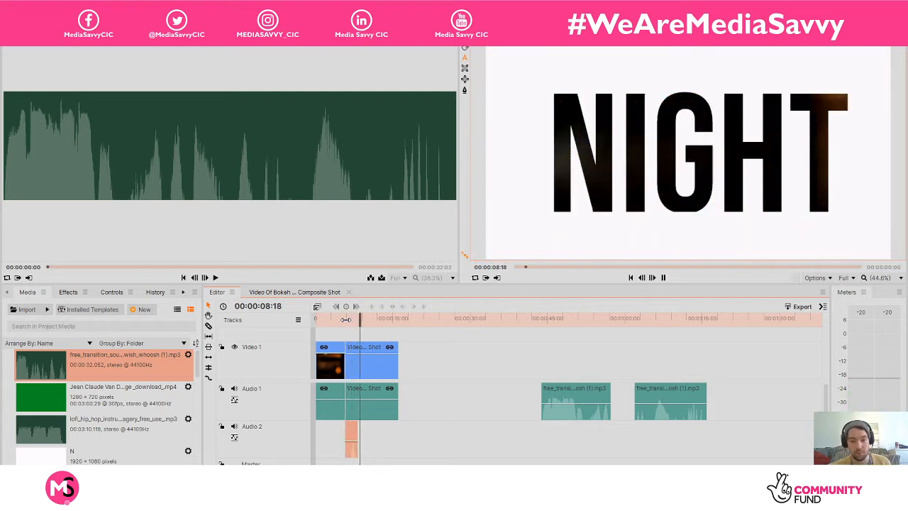
pyautogui.press('space')
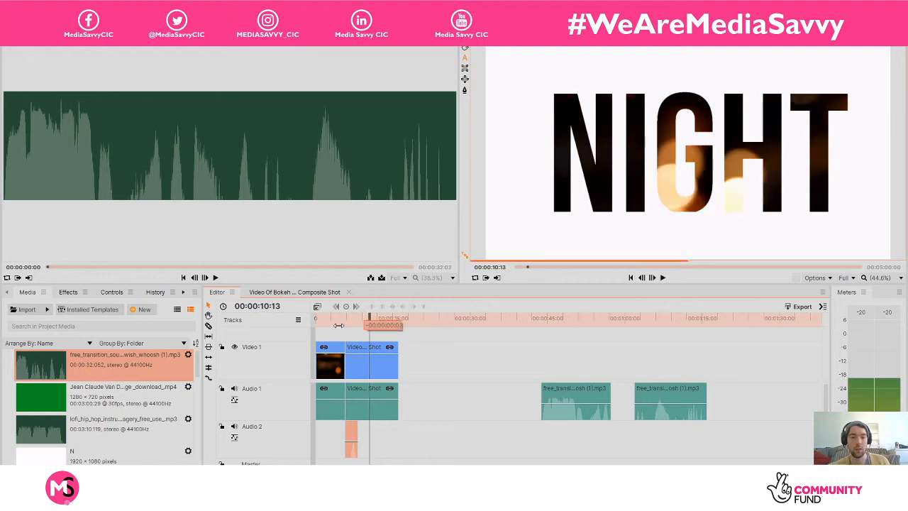
pyautogui.click(335, 324)
pyautogui.press('space')
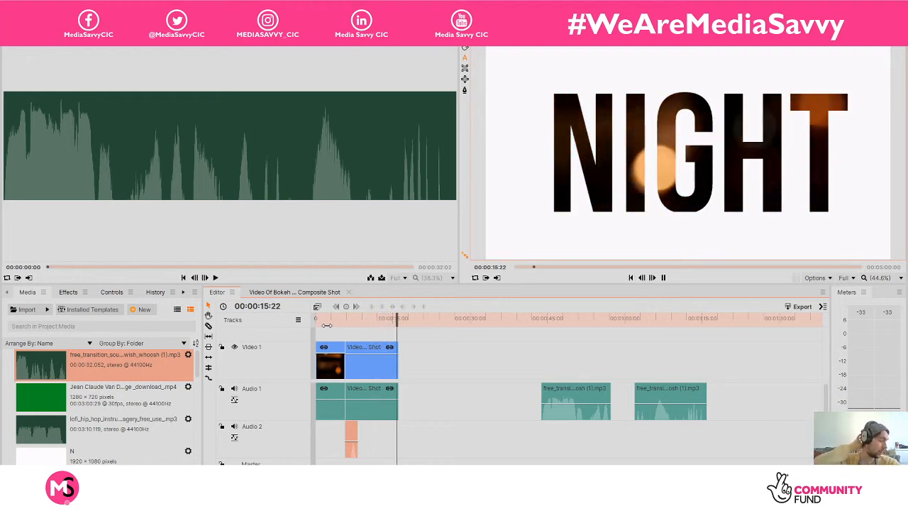
pyautogui.moveTo(348, 317); pyautogui.dragTo(349, 318)
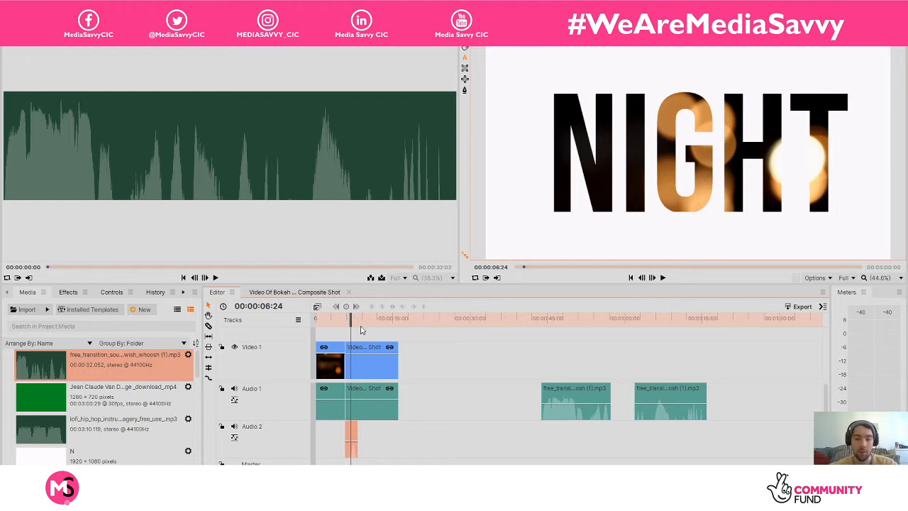
pyautogui.moveTo(356, 325); pyautogui.dragTo(310, 322)
pyautogui.press('space')
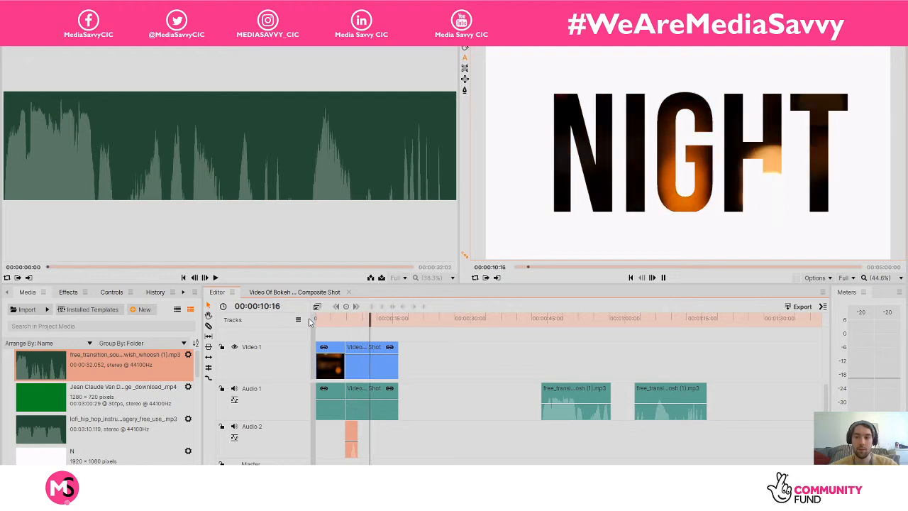
pyautogui.press('space')
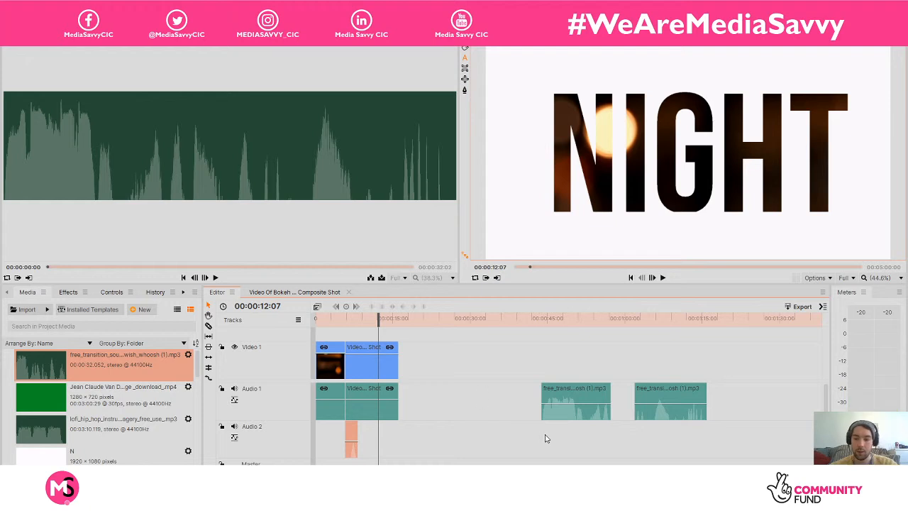
# Delete the two leftover transition sound clips from Audio 1 and add the lofi hip hop instrumental to Audio 2 directly after the whoosh
pyautogui.moveTo(703, 440); pyautogui.dragTo(586, 390)
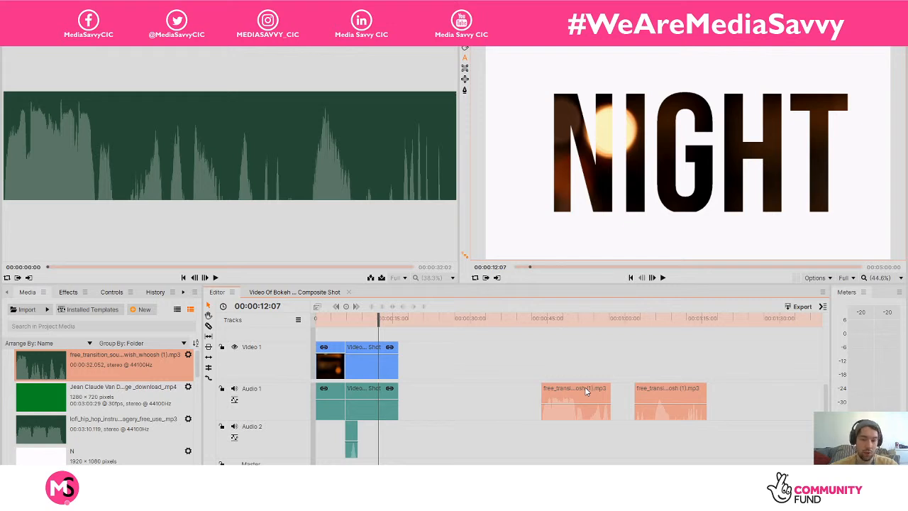
pyautogui.press('Delete')
pyautogui.moveTo(70, 425); pyautogui.dragTo(395, 437)
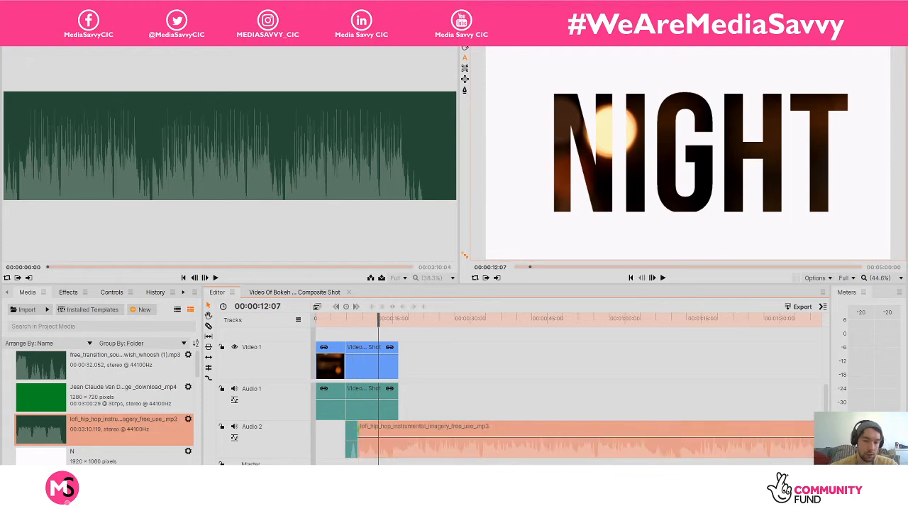
pyautogui.rightClick(362, 429)
pyautogui.moveTo(370, 418)
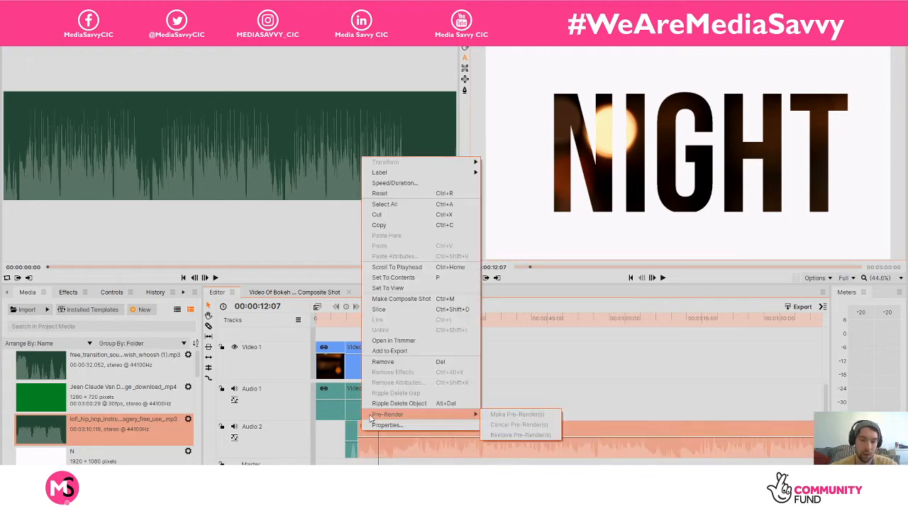
pyautogui.click(598, 417)
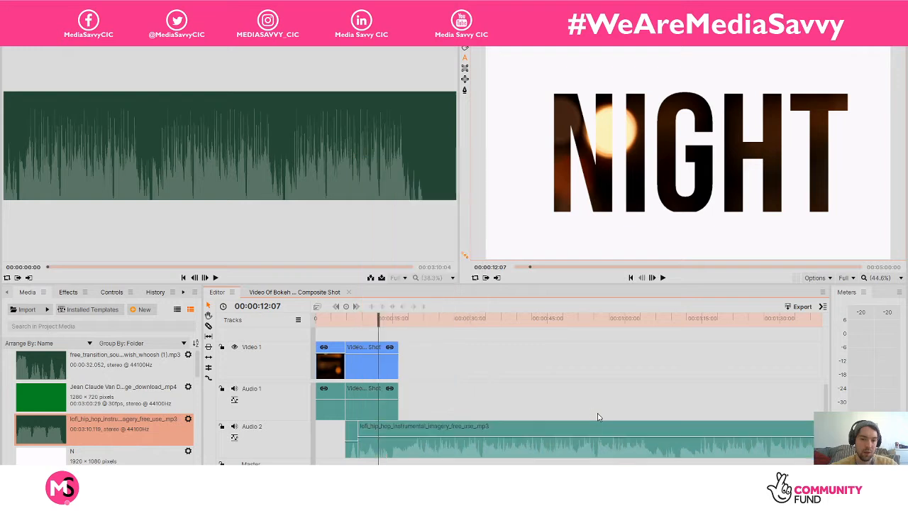
# Apply the Cross Fade audio transition at the start of the lofi music clip and preview the join with the whoosh
pyautogui.click(66, 293)
pyautogui.scroll(-5, 62, 378)
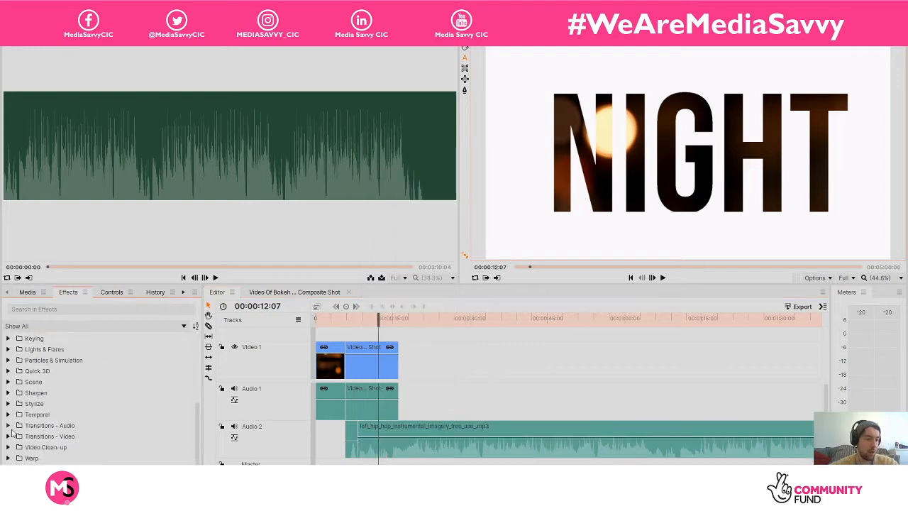
pyautogui.click(8, 425)
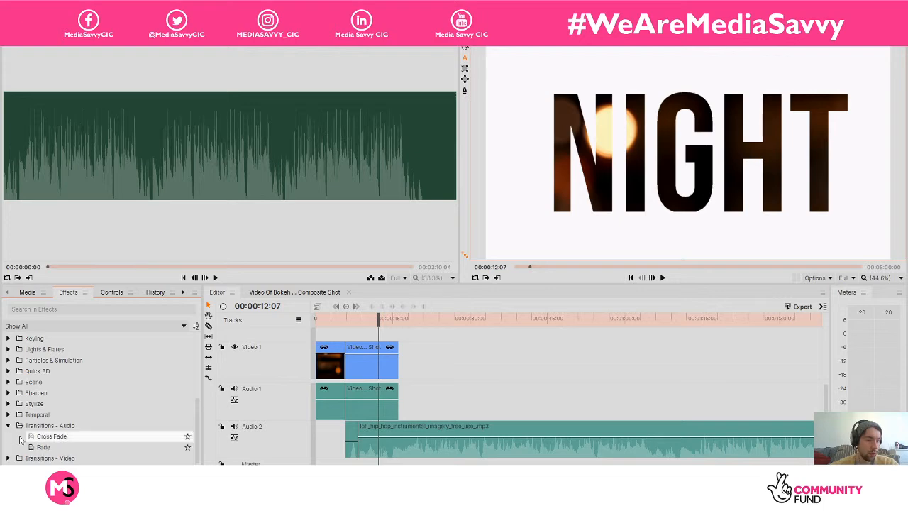
pyautogui.moveTo(32, 436)
pyautogui.mouseDown()
pyautogui.moveTo(342, 453)
pyautogui.moveTo(360, 428)
pyautogui.mouseUp()
pyautogui.moveTo(363, 318); pyautogui.dragTo(355, 314)
pyautogui.press('space')
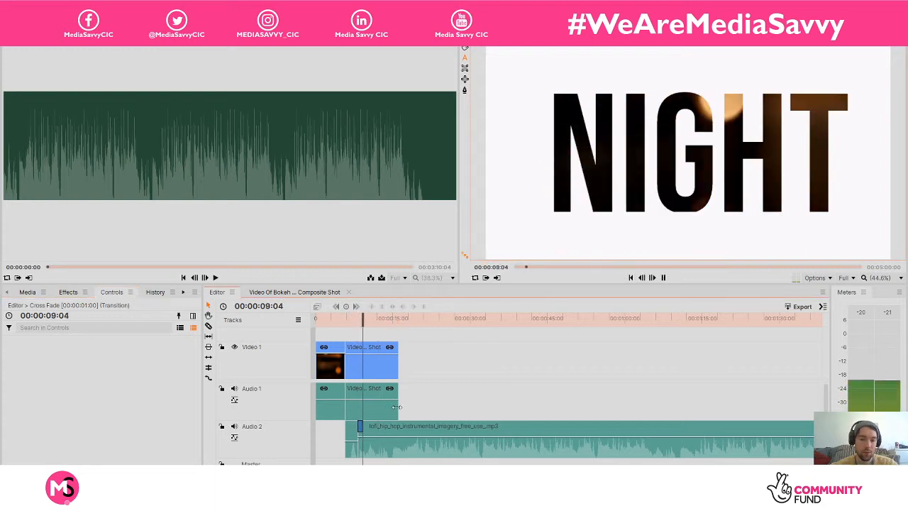
# Move the lofi music clip on Audio 2 to start at about 00:00:10:09 and preview the sequence through the composite shot's end
pyautogui.moveTo(416, 437); pyautogui.dragTo(412, 424)
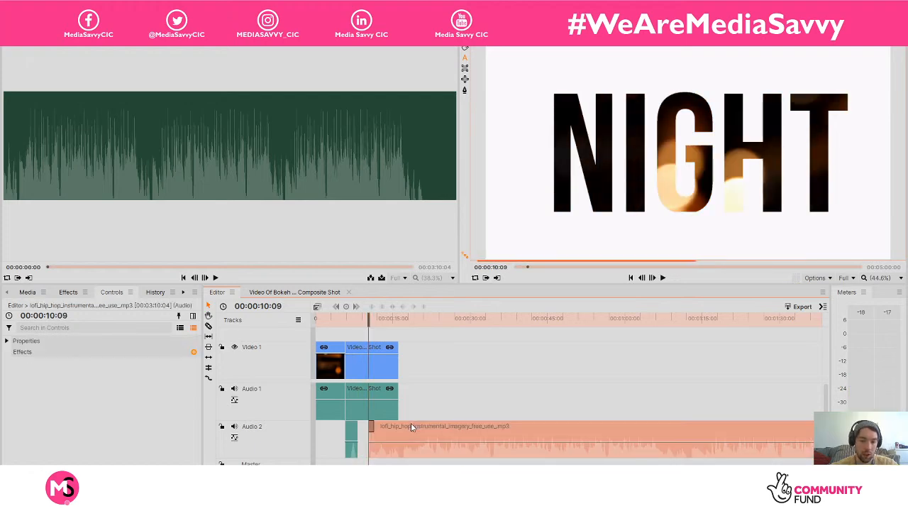
pyautogui.click(349, 319)
pyautogui.press('space')
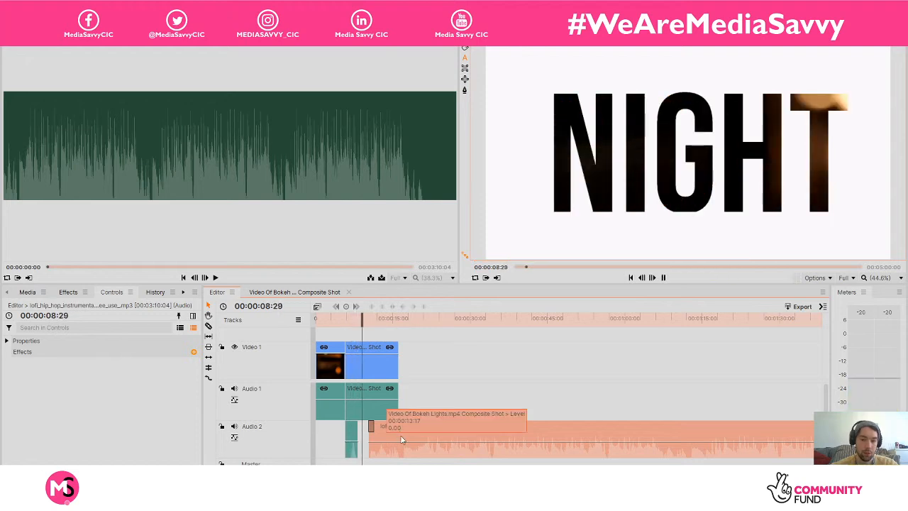
pyautogui.press('space')
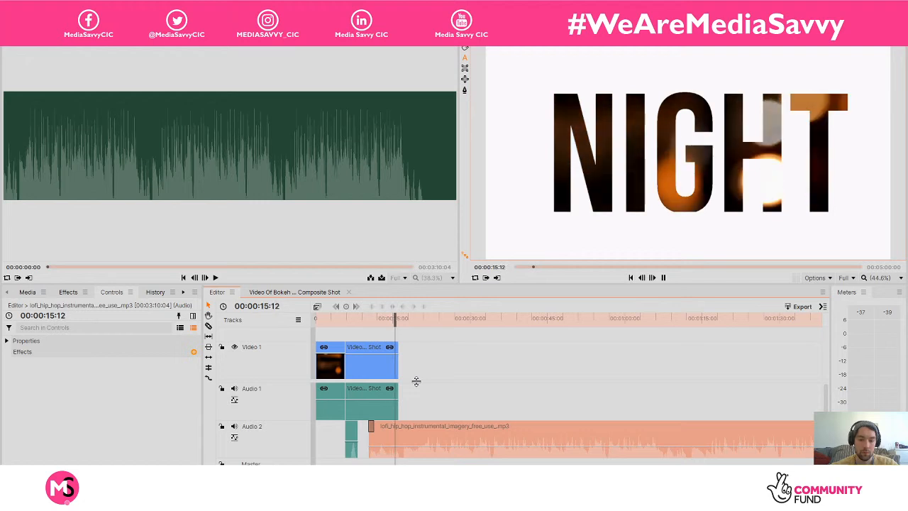
pyautogui.press('space')
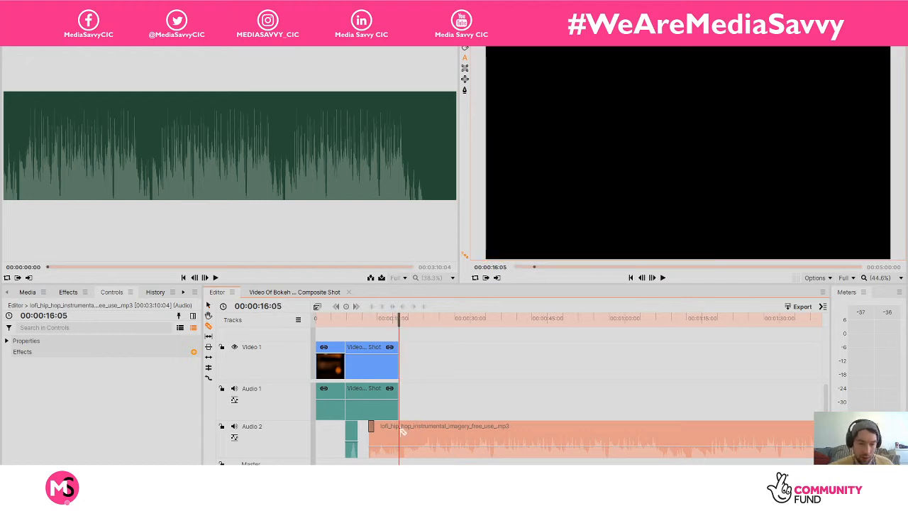
# Slice the lofi music at 00:00:16:05, where the composite shot ends, and delete the remainder
pyautogui.click(400, 431)
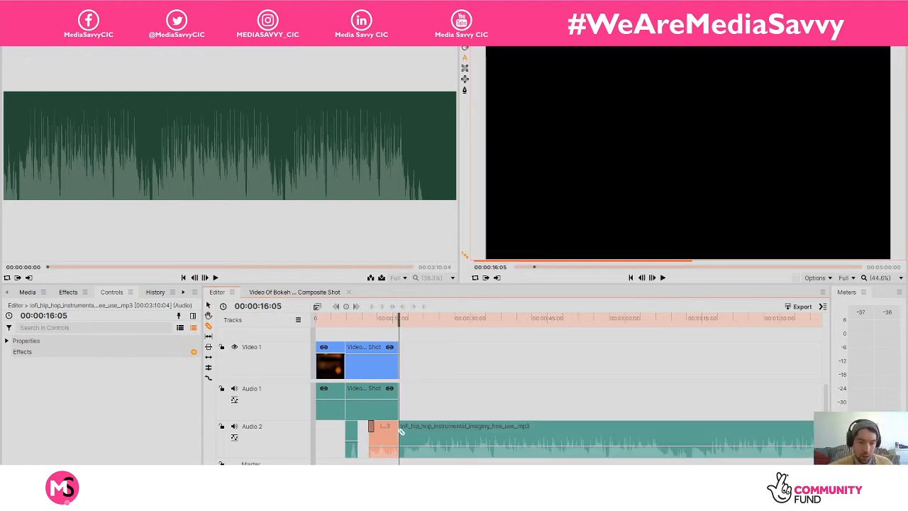
pyautogui.click(553, 437)
pyautogui.press('Delete')
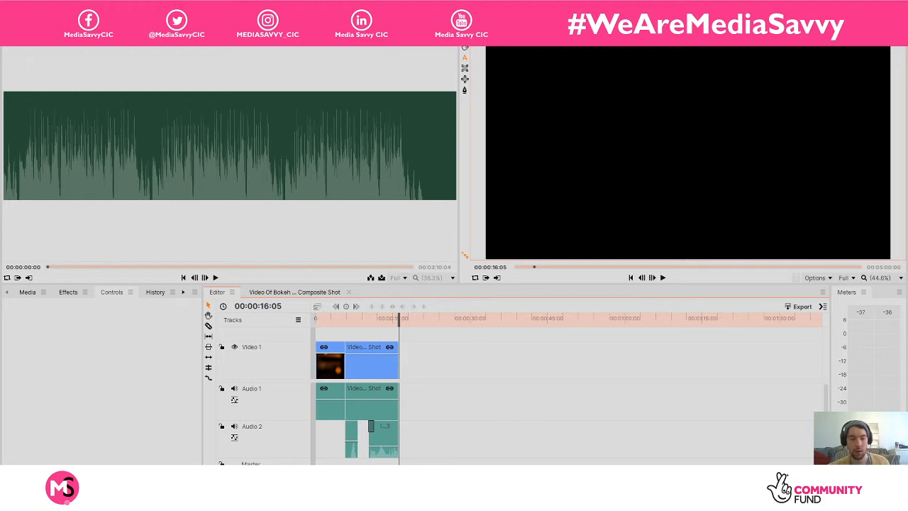
# Examine the edited NIGHT sequence on the timeline and browse the project media for other available footage
pyautogui.moveTo(401, 319); pyautogui.dragTo(428, 319)
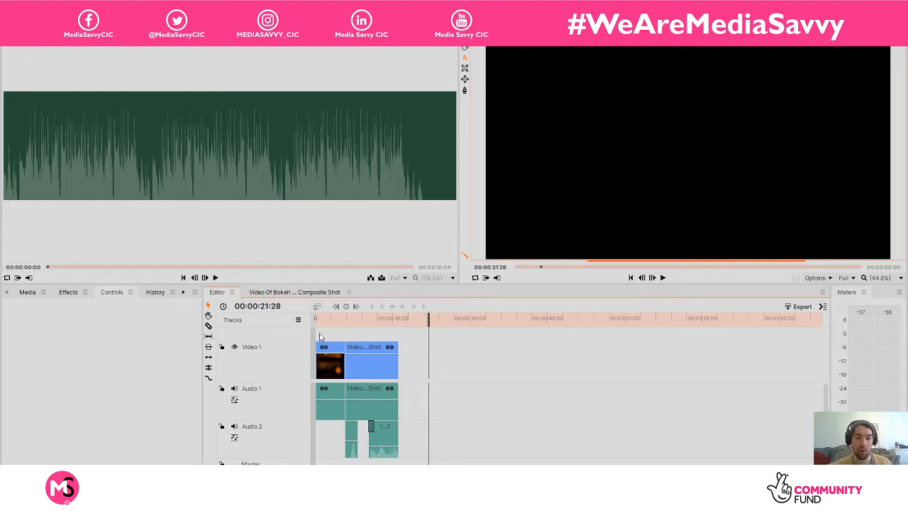
pyautogui.click(28, 294)
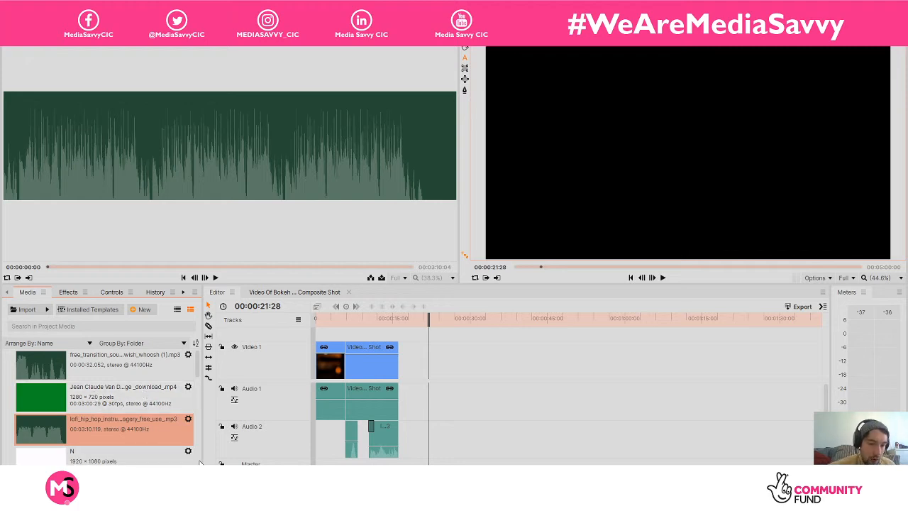
pyautogui.scroll(-2, 199, 362)
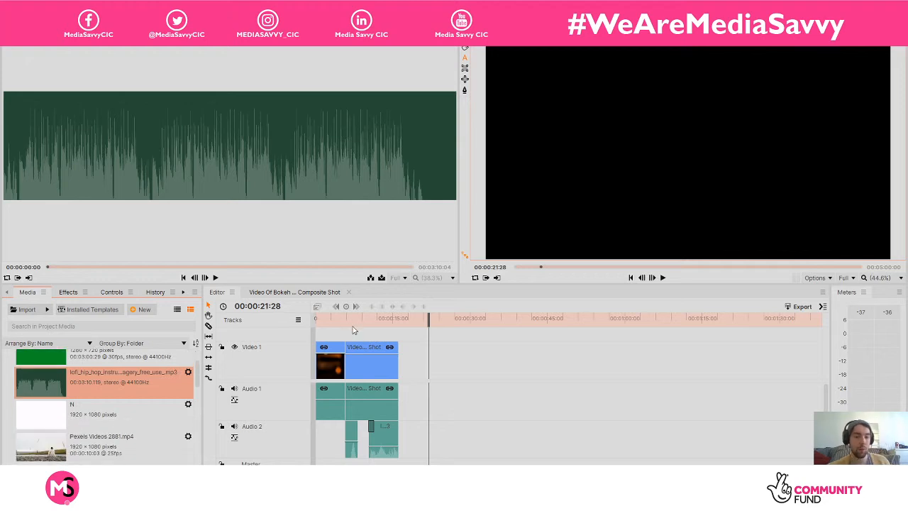
pyautogui.moveTo(331, 317); pyautogui.dragTo(359, 323)
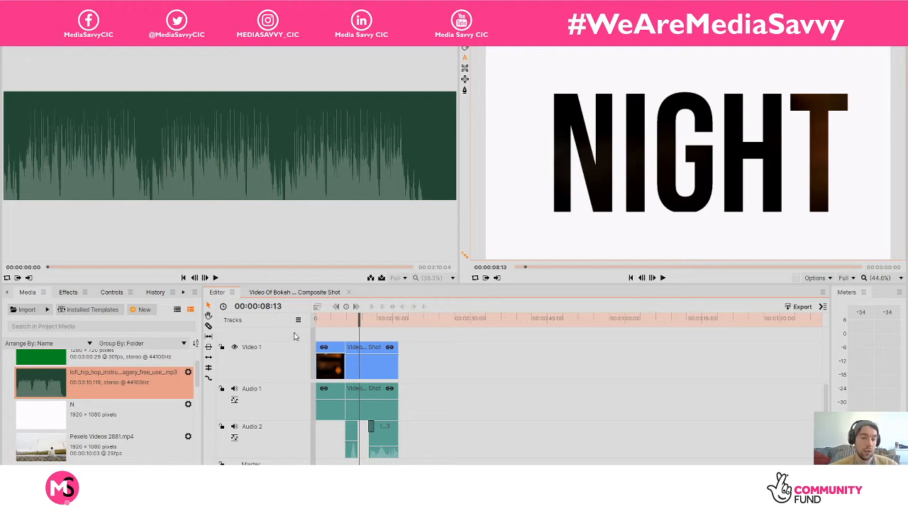
pyautogui.scroll(-2, 197, 374)
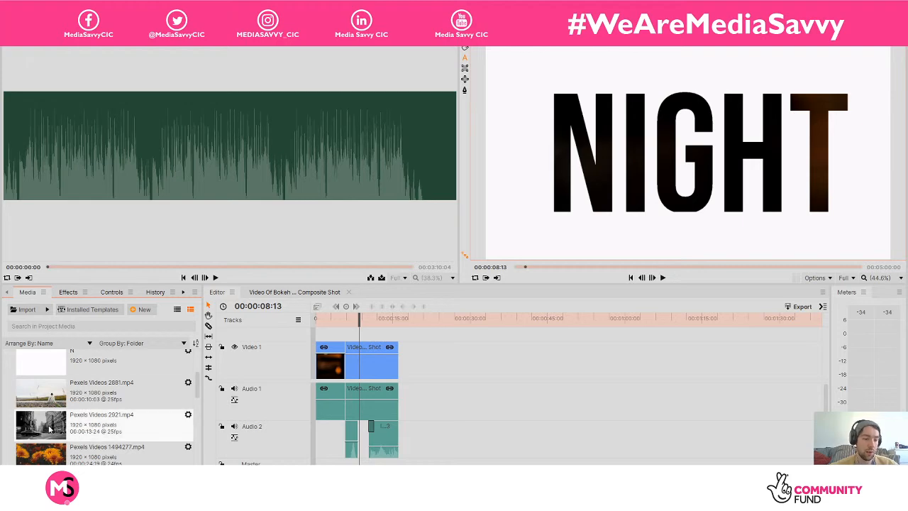
pyautogui.scroll(-2, 50, 428)
pyautogui.scroll(-3, 42, 401)
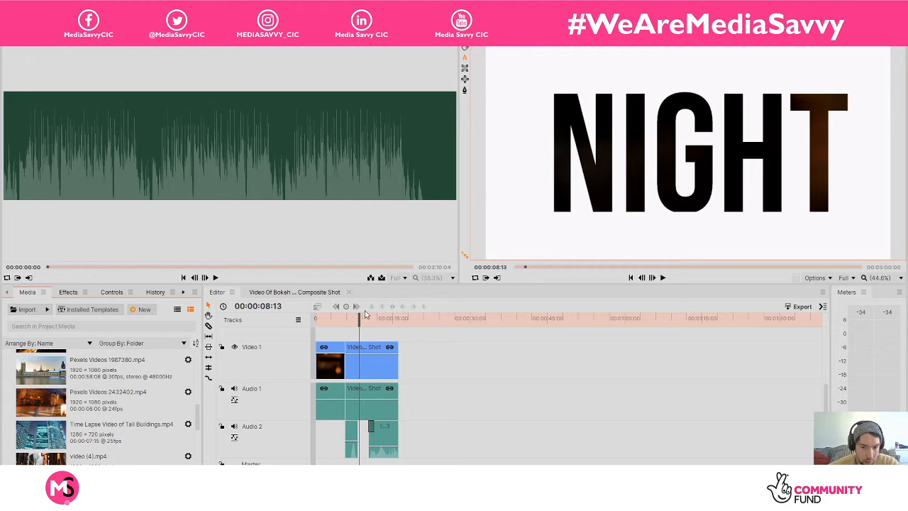
# Place the JUST DO IT green screen clip on Video 1 at about 00:00:24, after the NIGHT sequence, and check its opening frames
pyautogui.moveTo(360, 314); pyautogui.dragTo(399, 319)
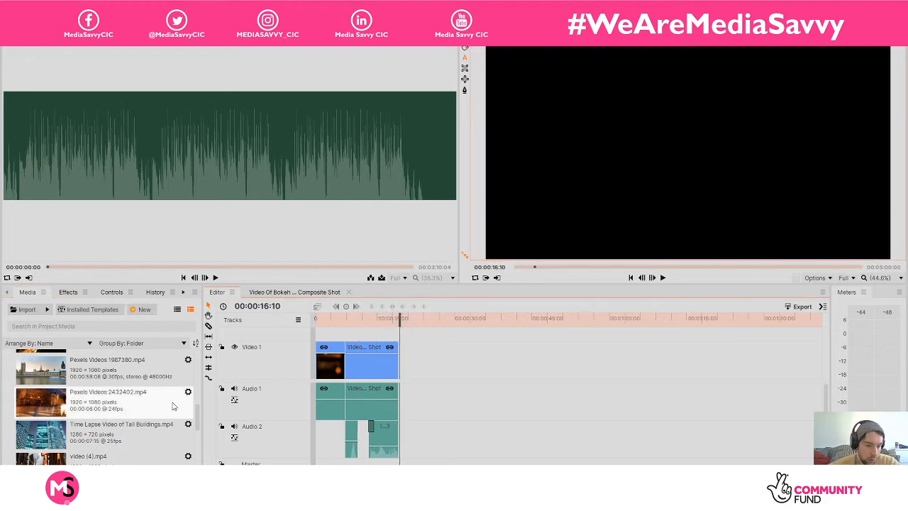
pyautogui.moveTo(199, 410); pyautogui.dragTo(208, 436)
pyautogui.moveTo(56, 435); pyautogui.dragTo(440, 346)
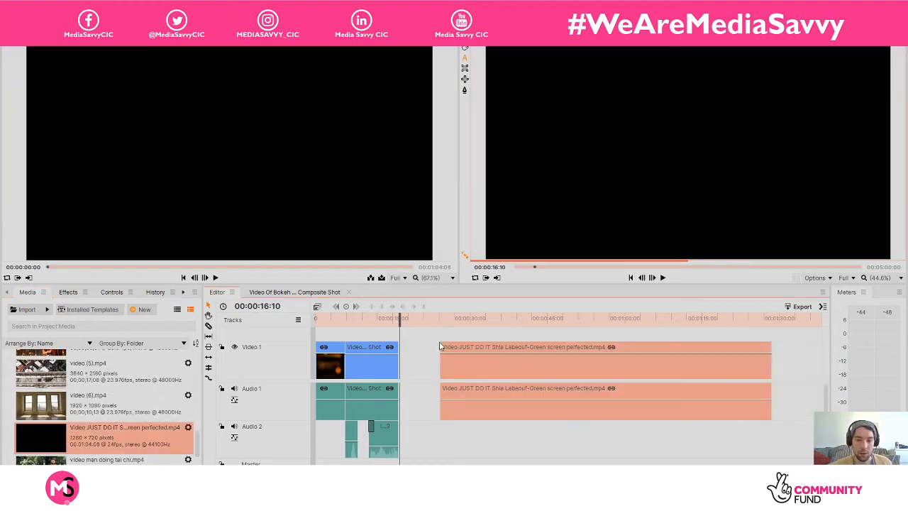
pyautogui.click(445, 318)
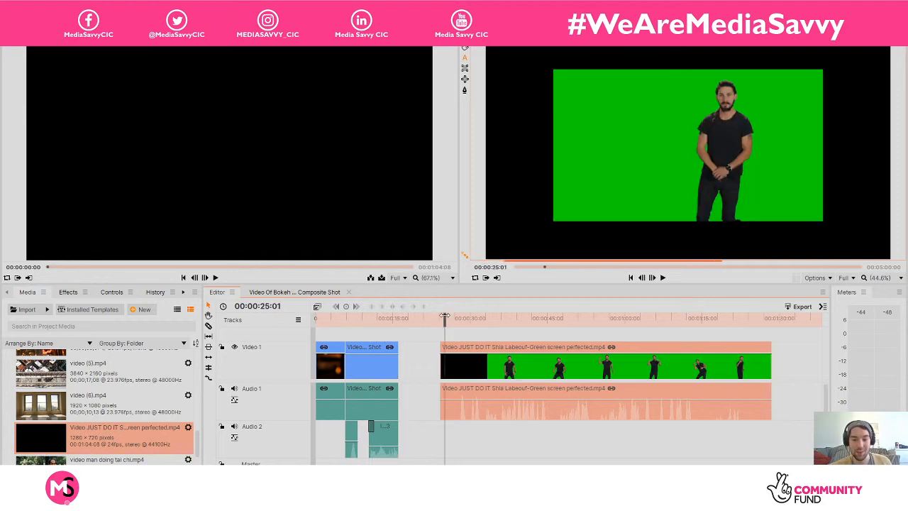
pyautogui.moveTo(444, 316); pyautogui.dragTo(449, 320)
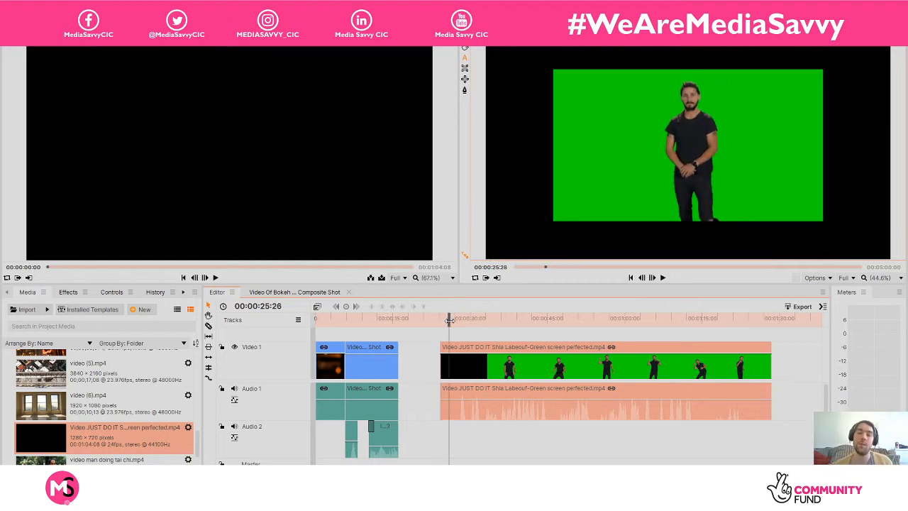
# Fit the green screen clip to the frame
pyautogui.rightClick(480, 351)
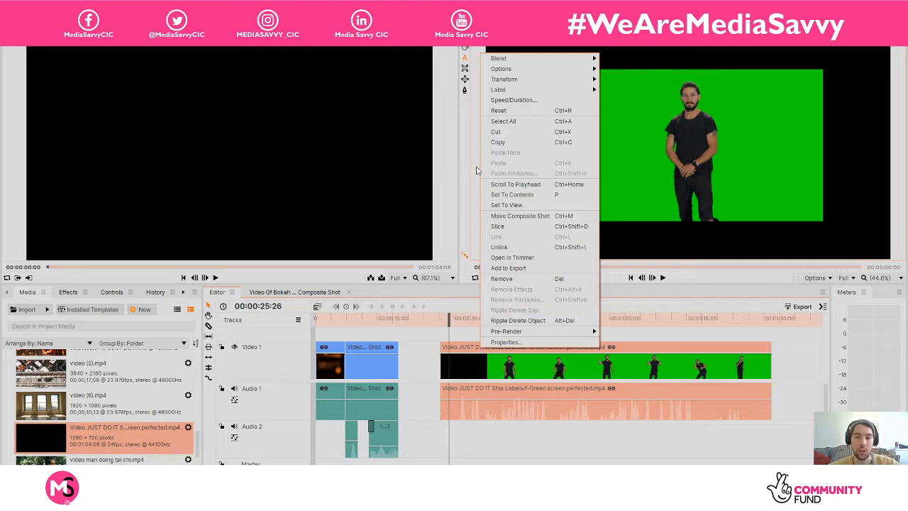
pyautogui.moveTo(532, 80)
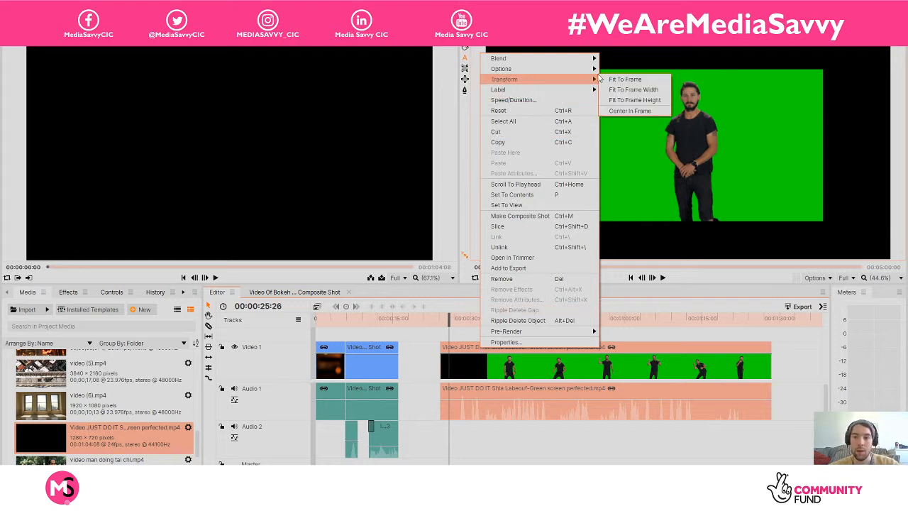
pyautogui.click(619, 80)
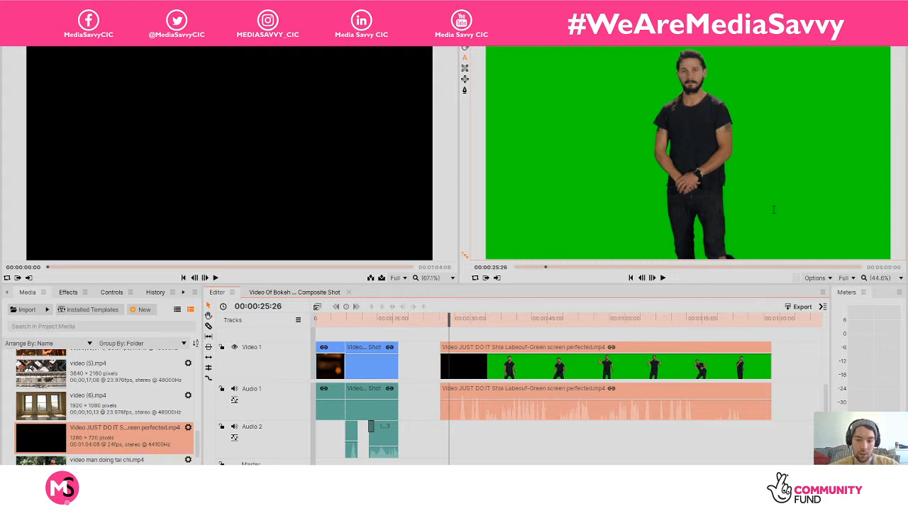
# Preview the opening of the green screen clip and lower its audio level on Audio 1
pyautogui.moveTo(453, 318); pyautogui.dragTo(444, 319)
pyautogui.press('space')
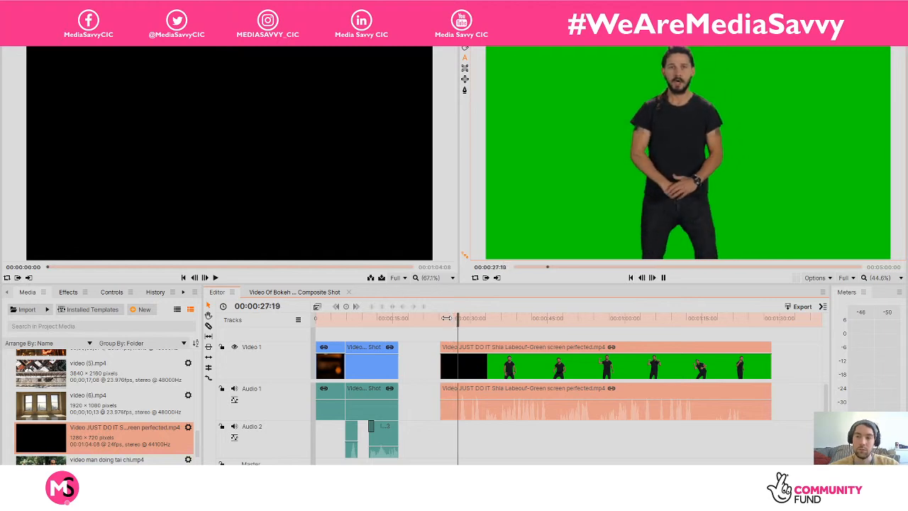
pyautogui.press('space')
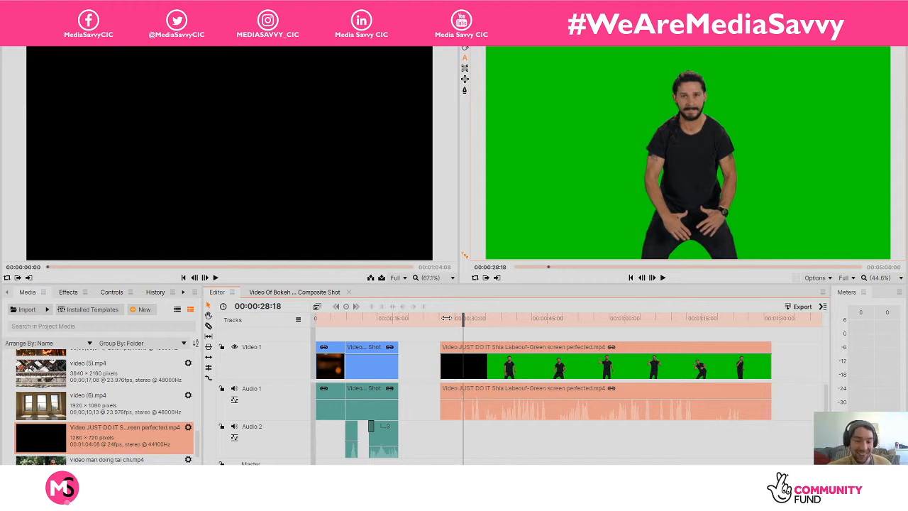
pyautogui.moveTo(471, 399); pyautogui.dragTo(474, 406)
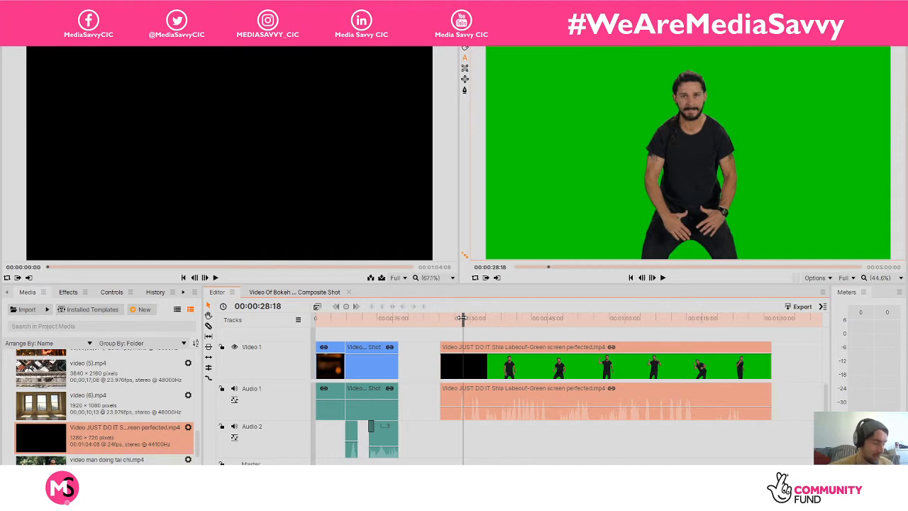
# Replay the green screen clip's first spoken section, reduce its audio level further and play it again
pyautogui.moveTo(462, 318); pyautogui.dragTo(457, 318)
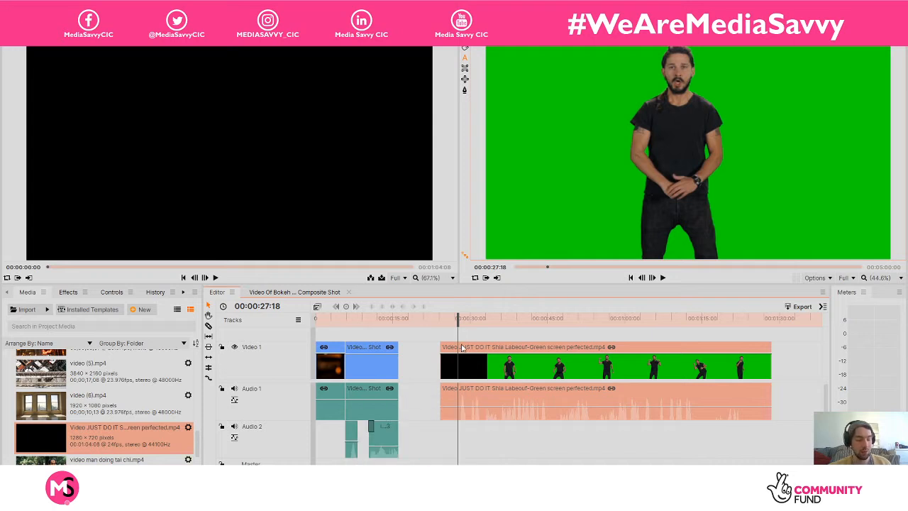
pyautogui.moveTo(459, 320); pyautogui.dragTo(454, 323)
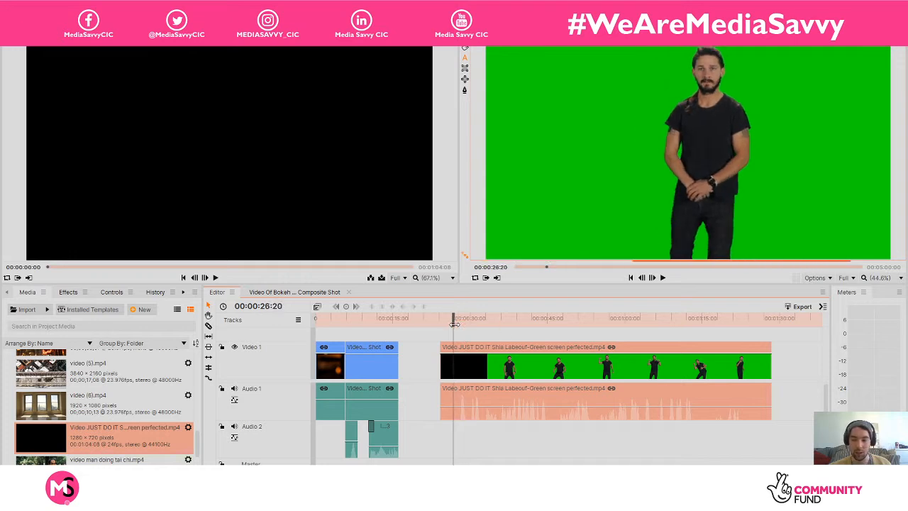
pyautogui.press('space')
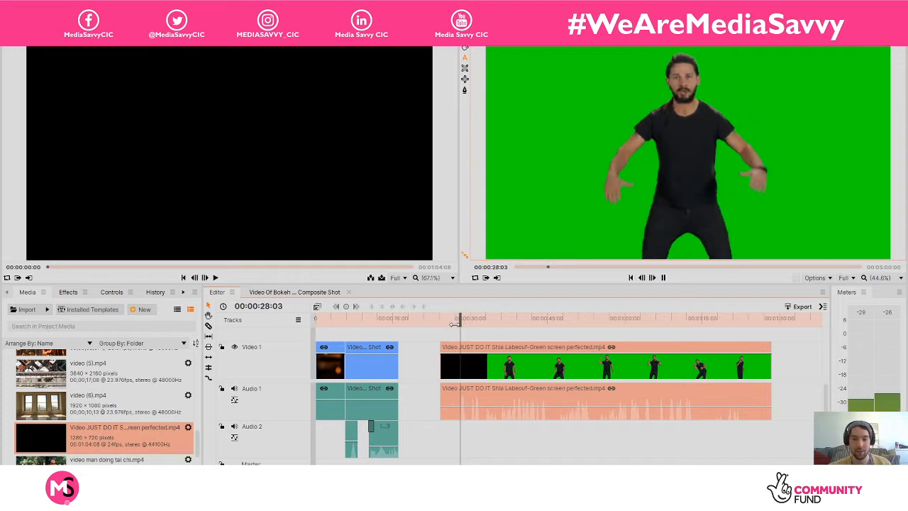
pyautogui.press('space')
pyautogui.moveTo(460, 319); pyautogui.dragTo(455, 317)
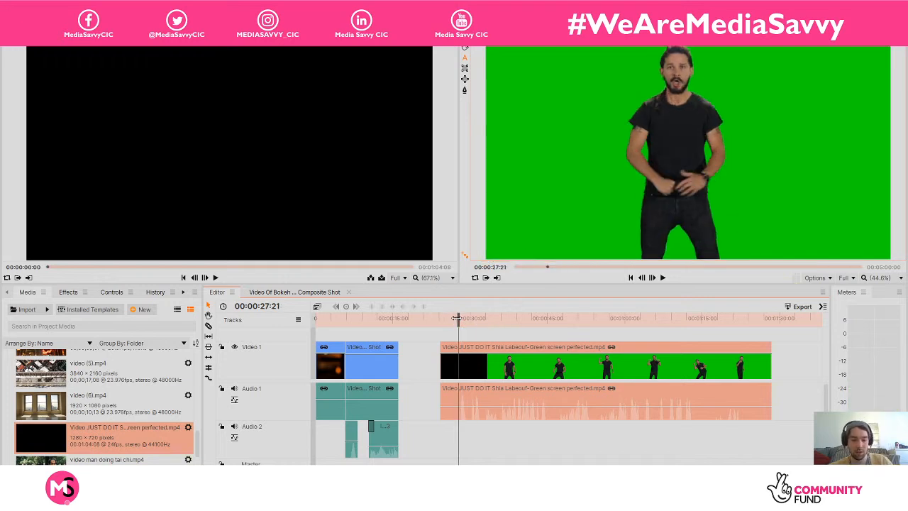
pyautogui.moveTo(470, 406); pyautogui.dragTo(472, 409)
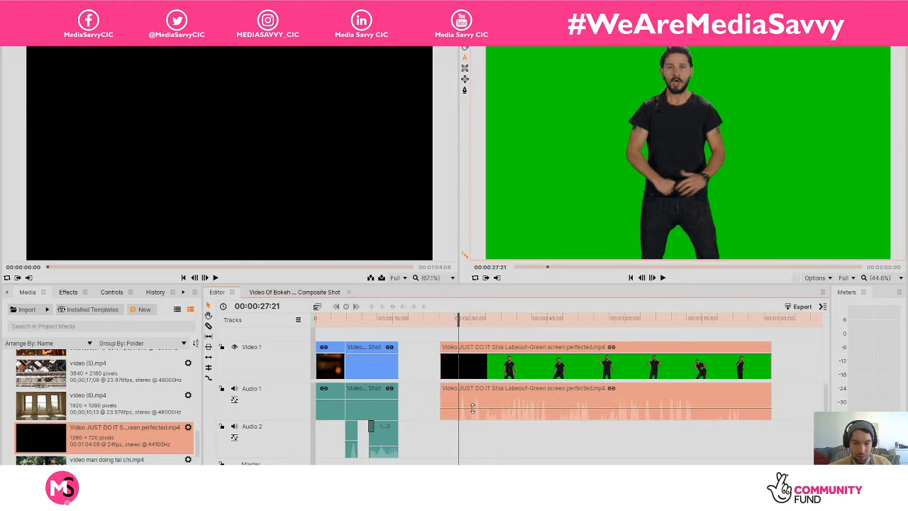
pyautogui.press('space')
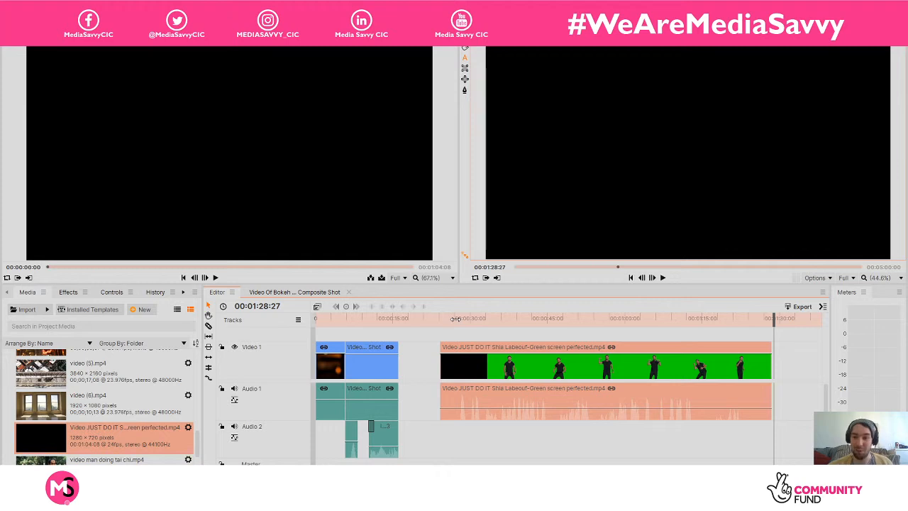
# Park the playhead at 00:00:36:21 on the green screen clip and look through the effect categories for a keying effect
pyautogui.moveTo(496, 323); pyautogui.dragTo(447, 318)
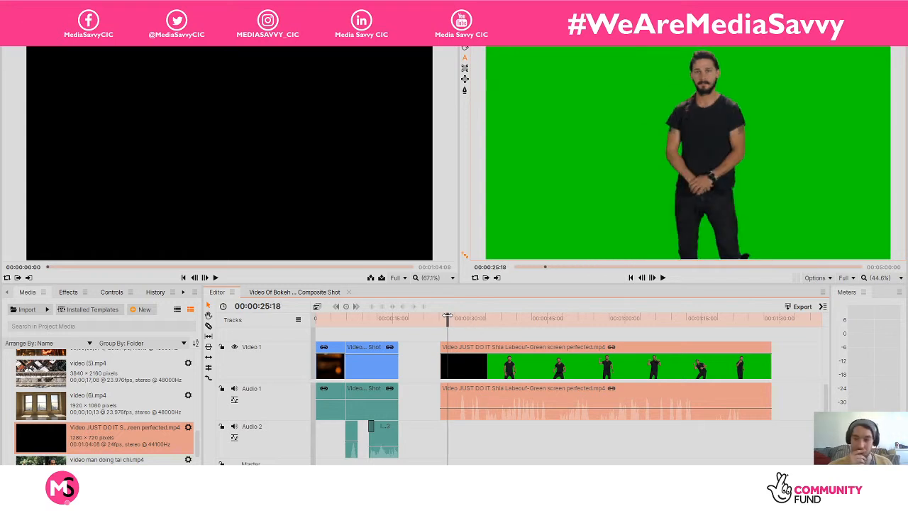
pyautogui.click(505, 324)
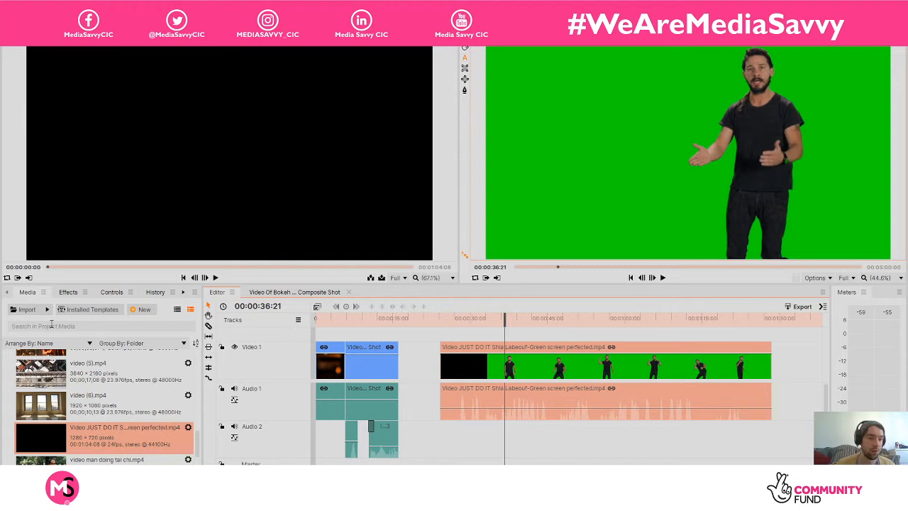
pyautogui.click(69, 293)
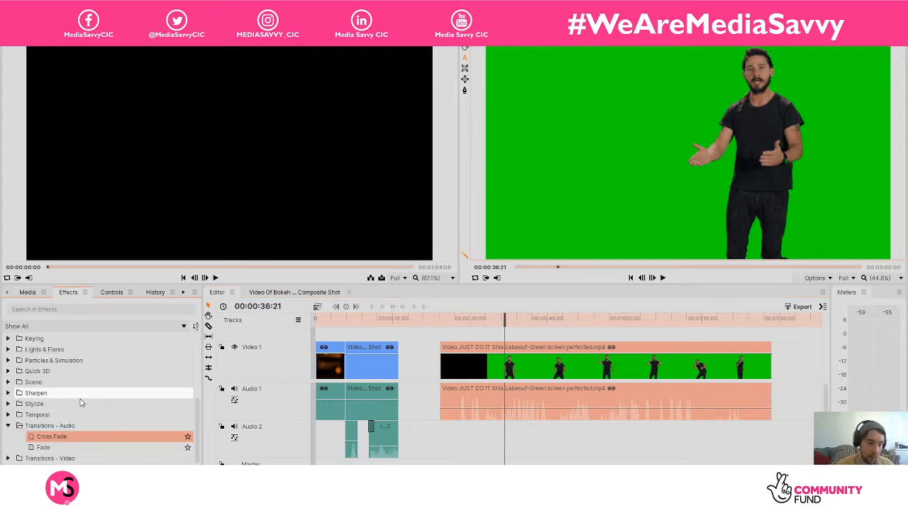
pyautogui.scroll(-1, 136, 428)
pyautogui.scroll(5, 136, 428)
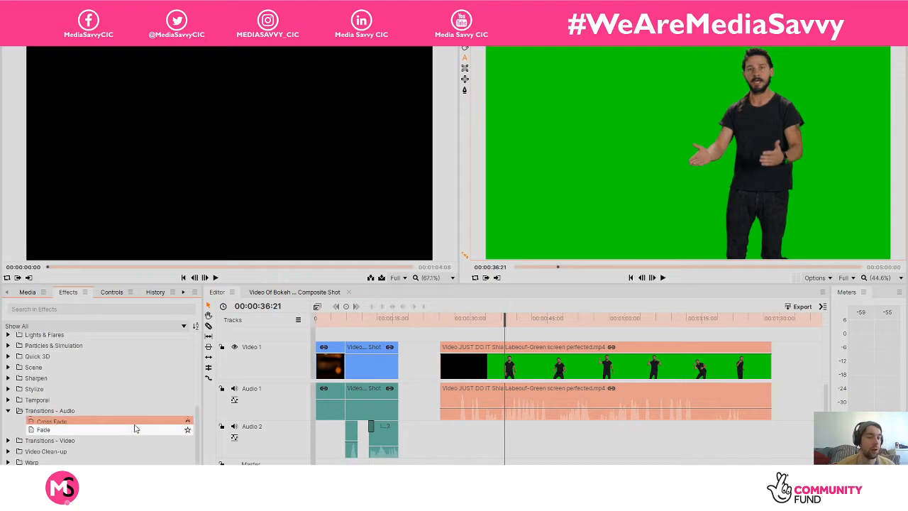
pyautogui.scroll(6, 136, 429)
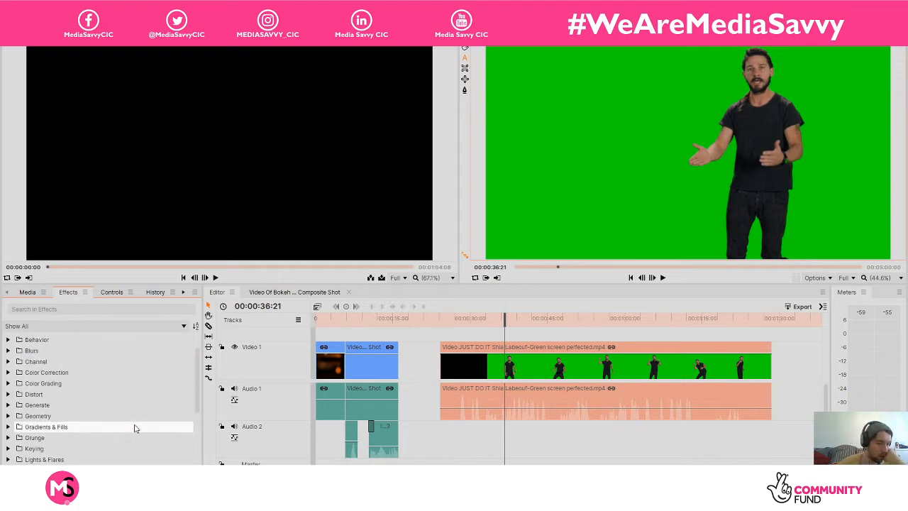
pyautogui.scroll(-8, 137, 428)
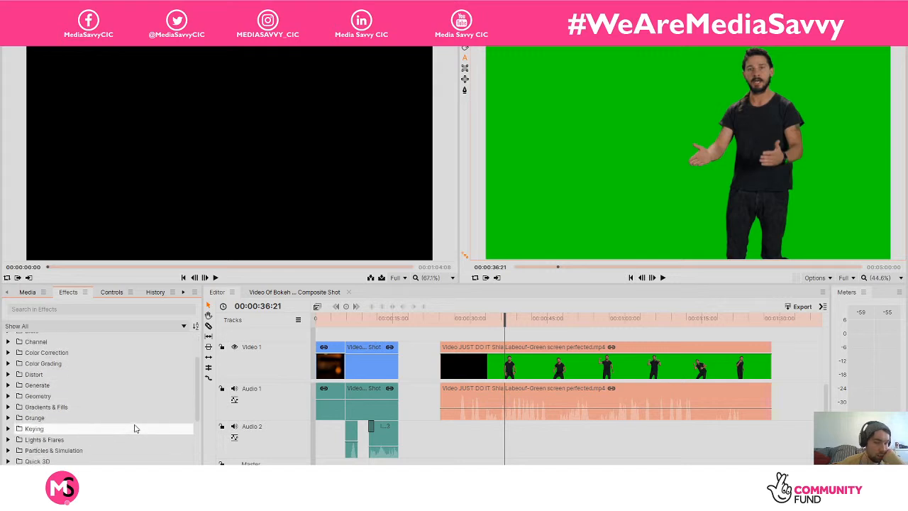
pyautogui.scroll(-5, 136, 428)
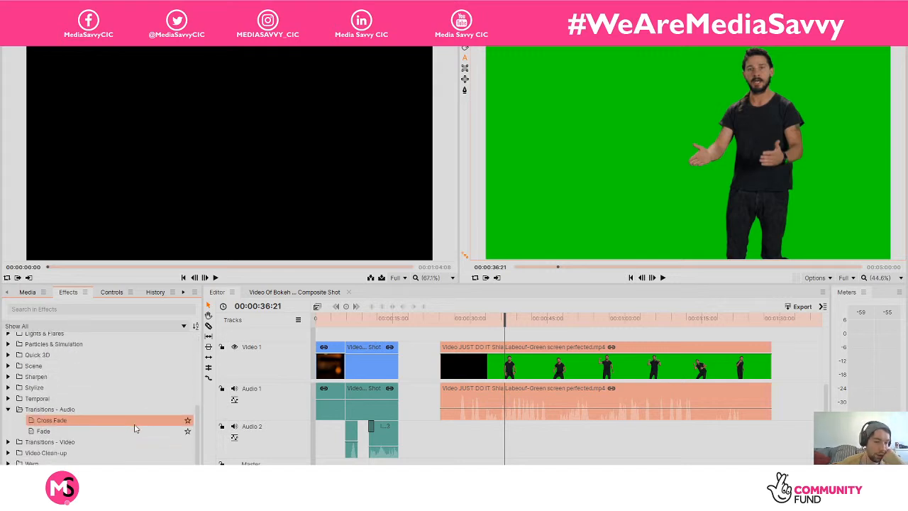
pyautogui.scroll(-1, 136, 428)
pyautogui.scroll(15, 136, 428)
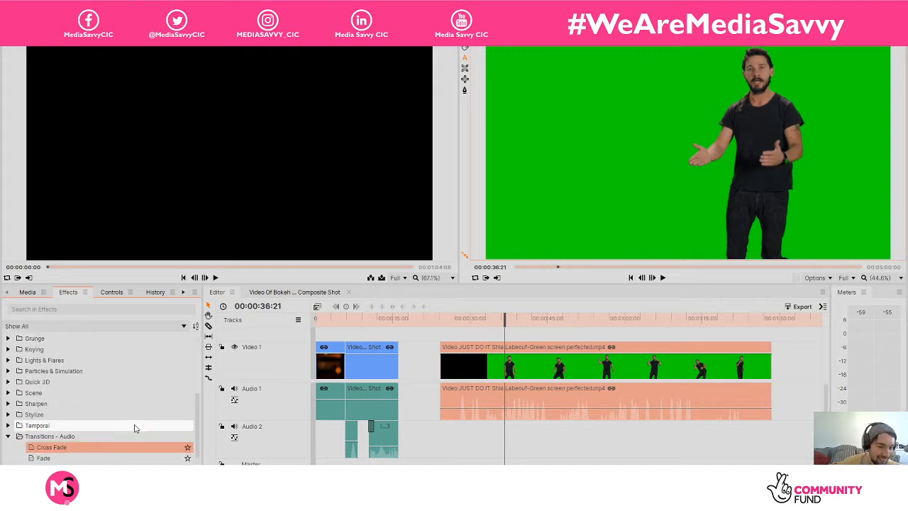
# Search the effects for "colour di" and apply Color Difference Key to the green screen clip on Video 1
pyautogui.click(74, 308)
pyautogui.write('colour di')
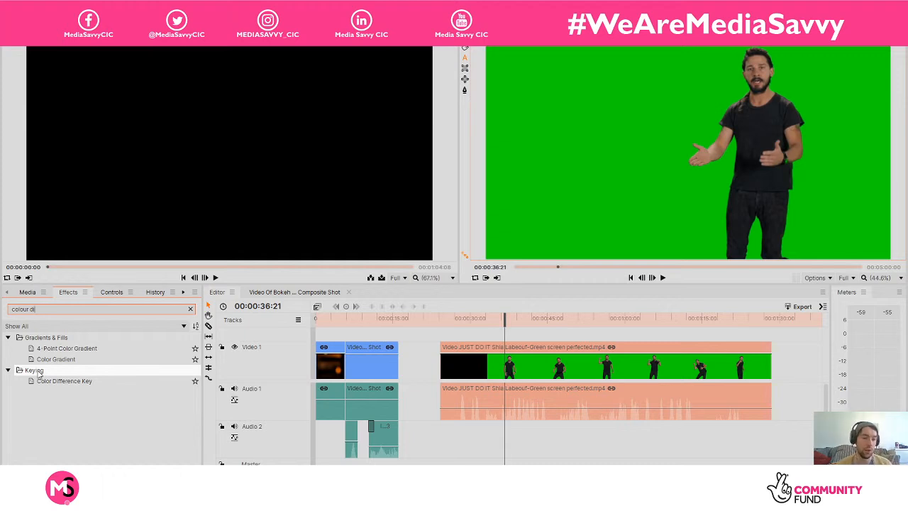
pyautogui.click(60, 383)
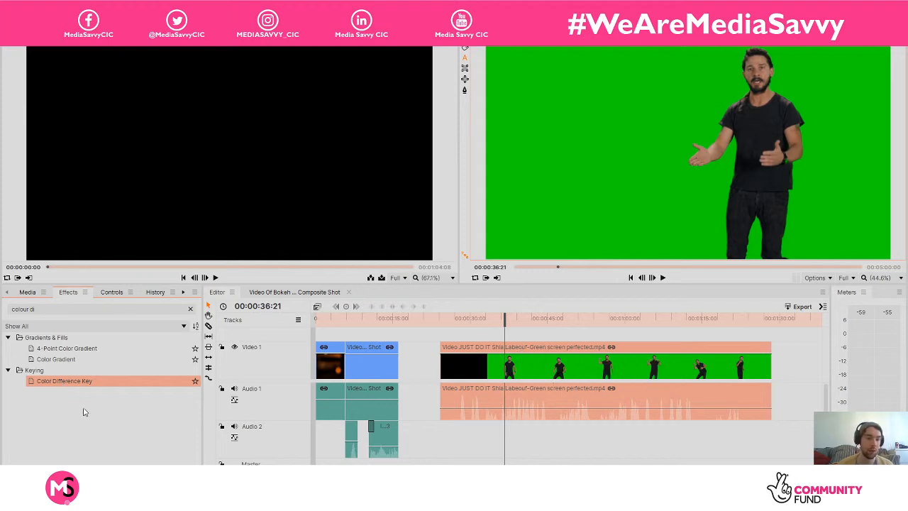
pyautogui.moveTo(82, 383); pyautogui.dragTo(517, 355)
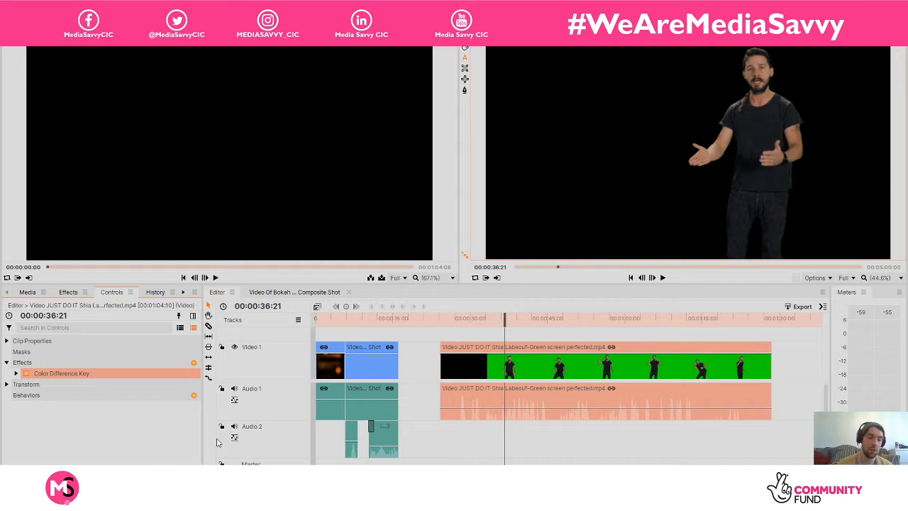
# Try Red and Blue as the Screen Color in the Color Difference Key settings, and restore Green
pyautogui.click(16, 374)
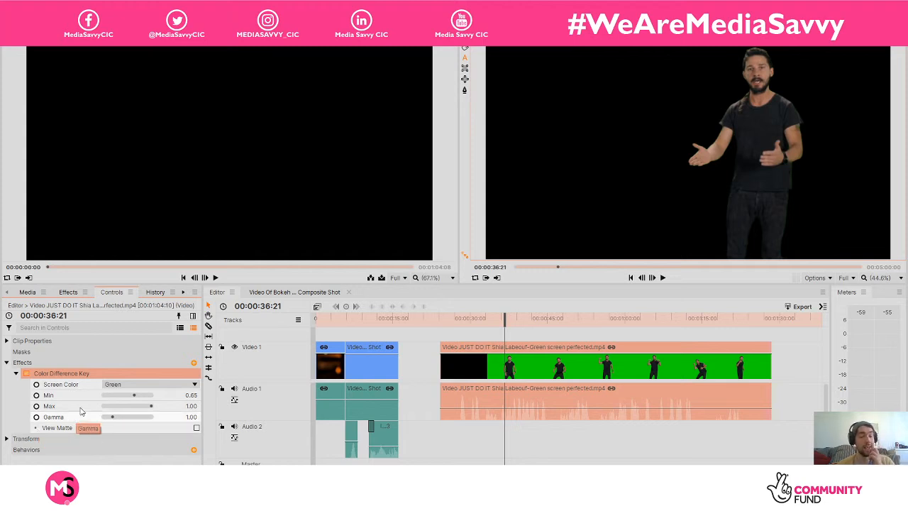
pyautogui.click(114, 385)
pyautogui.click(113, 397)
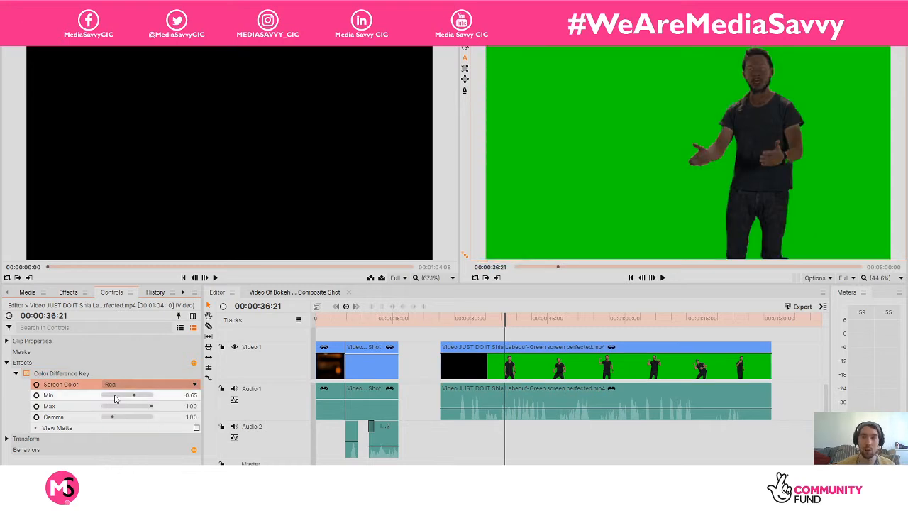
pyautogui.click(114, 384)
pyautogui.click(115, 383)
pyautogui.click(113, 385)
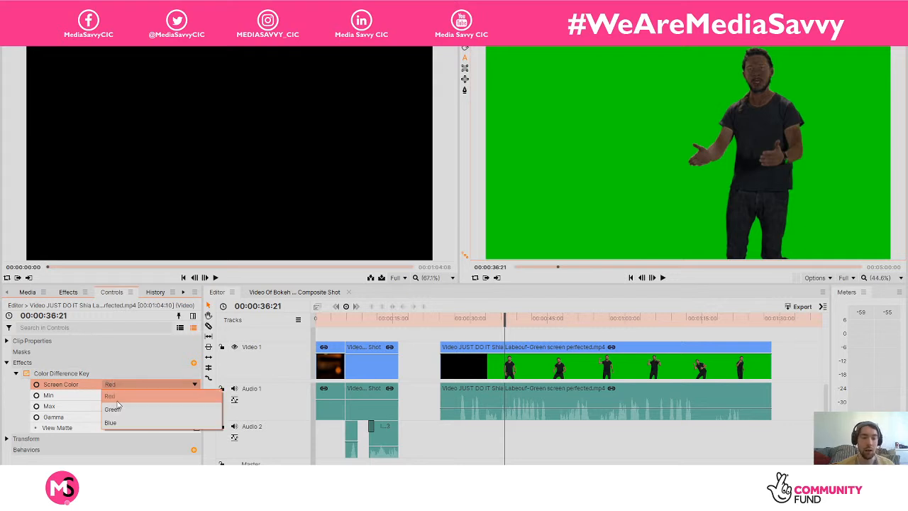
pyautogui.click(120, 421)
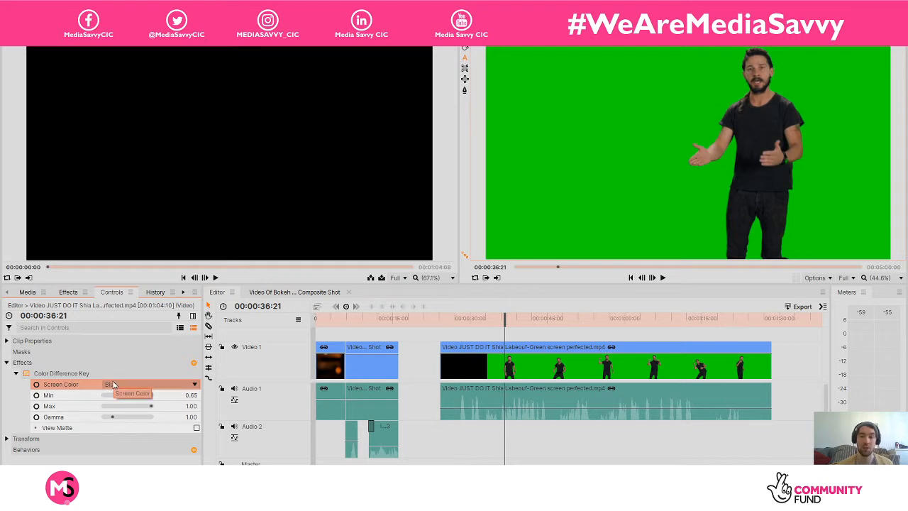
pyautogui.click(113, 384)
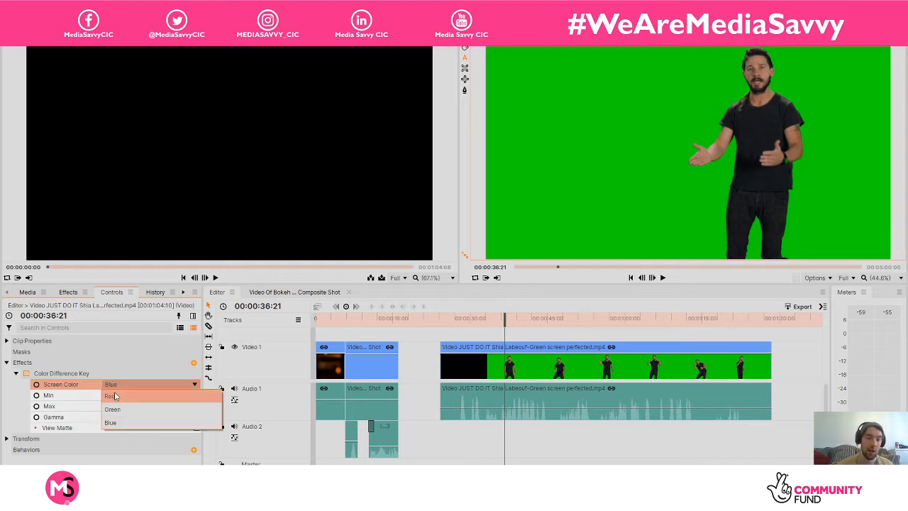
pyautogui.click(111, 395)
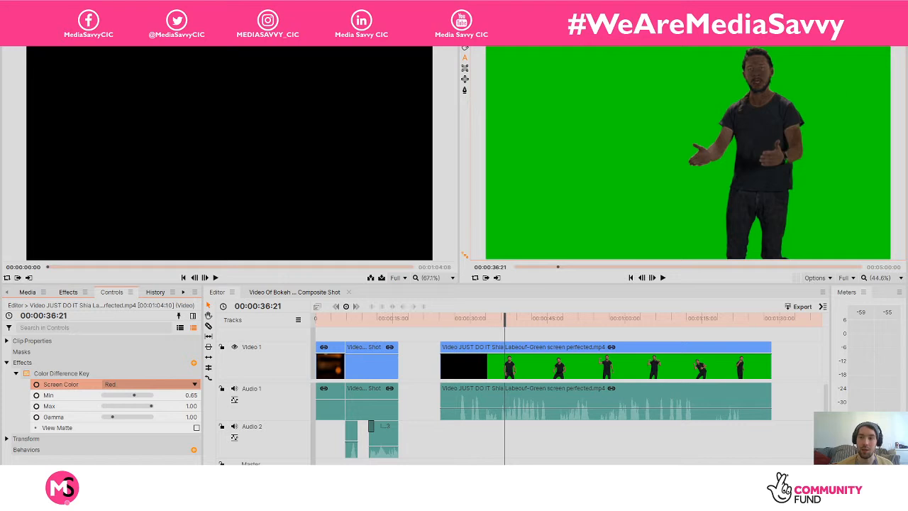
pyautogui.click(115, 385)
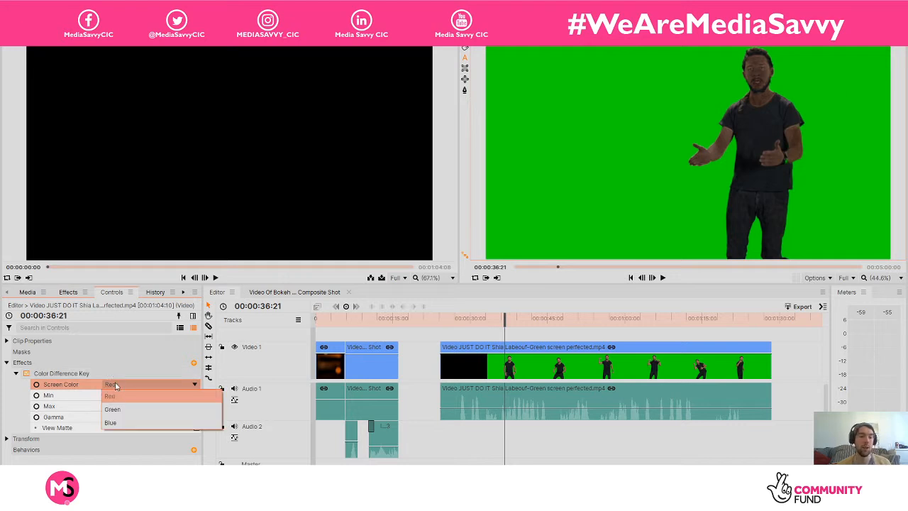
pyautogui.click(121, 408)
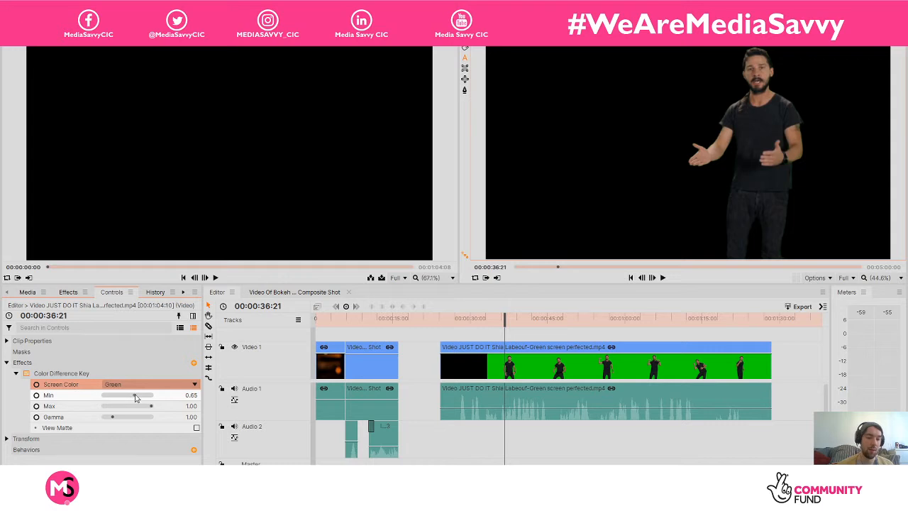
# Try the Color Difference Key's Min at 0.00 and 1.00, and restore it to 0.65
pyautogui.moveTo(152, 409); pyautogui.dragTo(99, 397)
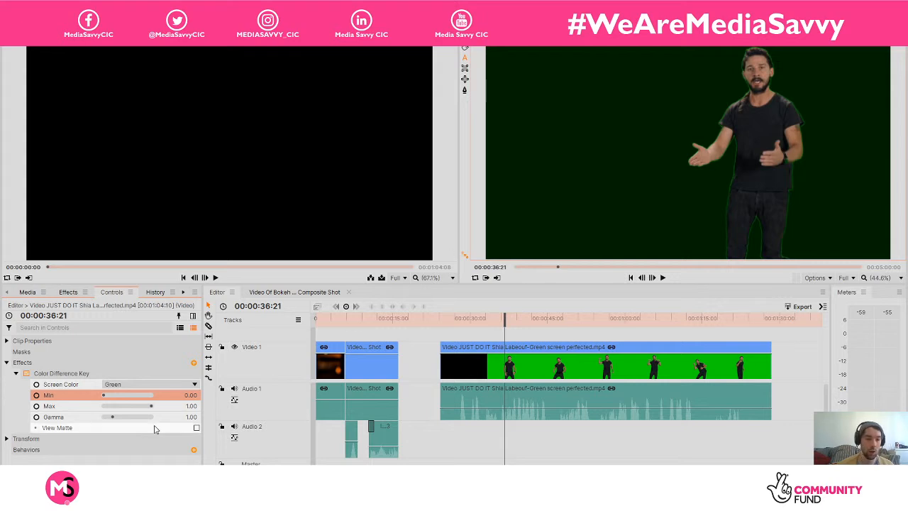
pyautogui.click(108, 397)
pyautogui.moveTo(108, 396); pyautogui.dragTo(163, 395)
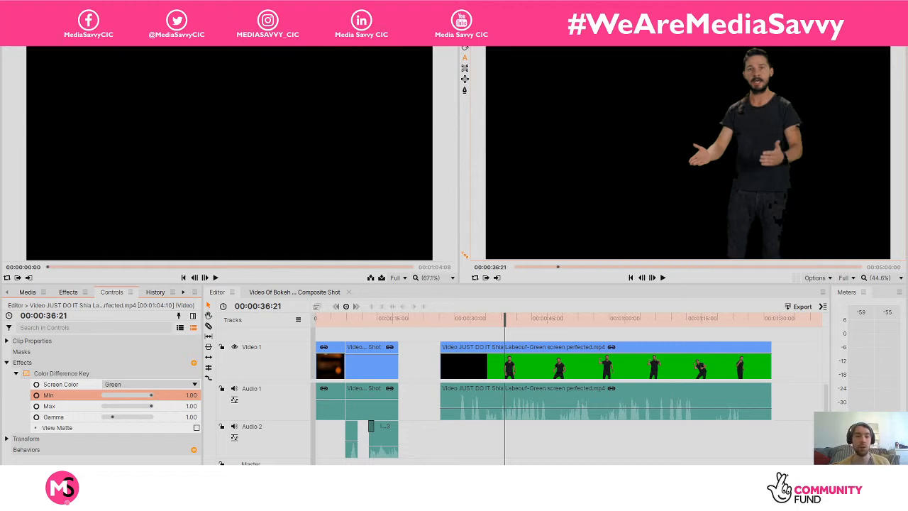
pyautogui.moveTo(151, 395)
pyautogui.mouseDown()
pyautogui.moveTo(103, 395)
pyautogui.moveTo(134, 395)
pyautogui.moveTo(109, 405)
pyautogui.moveTo(151, 405)
pyautogui.mouseUp()
pyautogui.scroll(1, 154, 387)
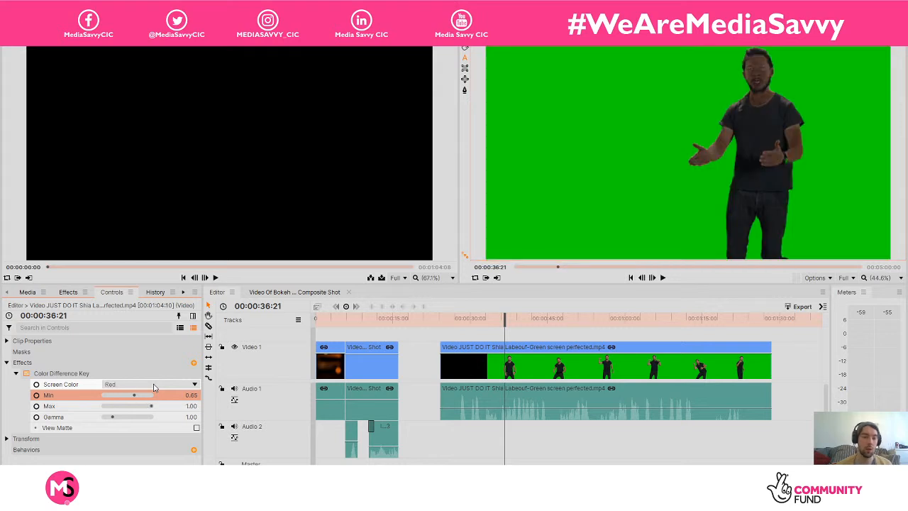
# Set the Color Difference Key's Screen Color to Green, Min to 0.71 and Gamma to 0.95, and check the key at 00:00:35:15
pyautogui.click(151, 385)
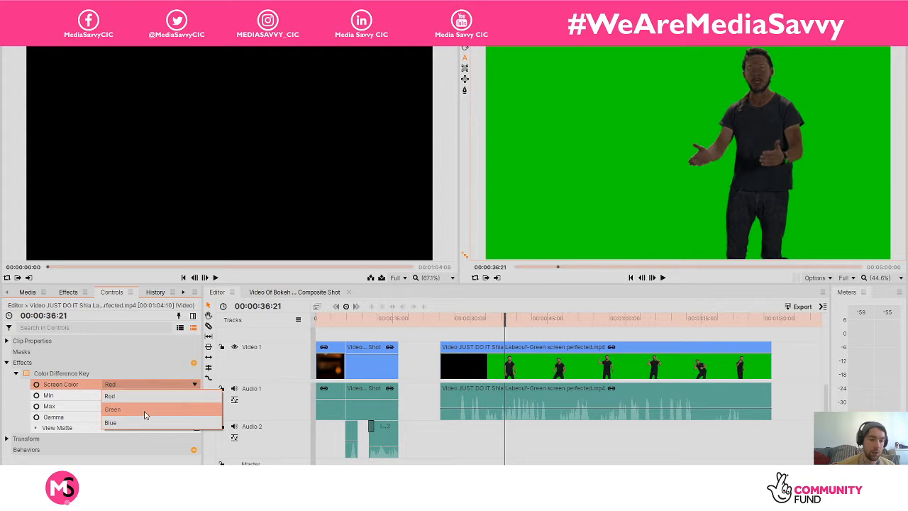
pyautogui.click(144, 414)
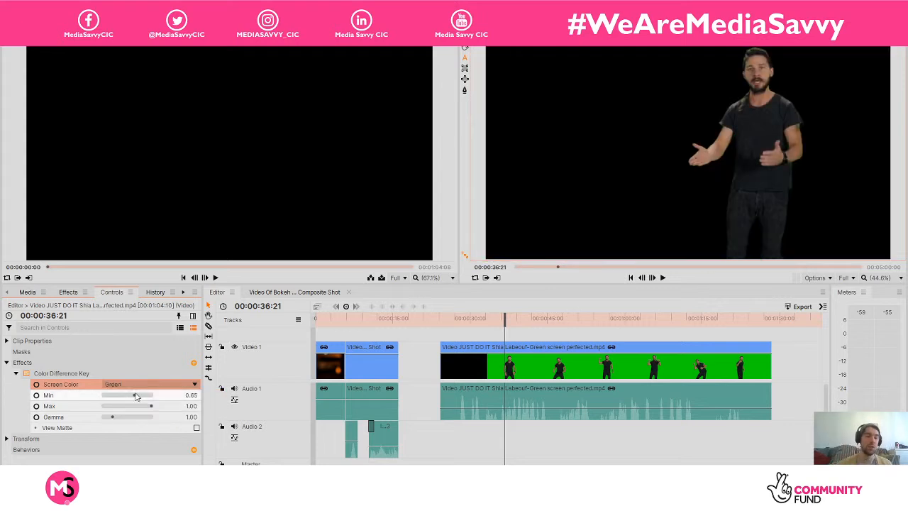
pyautogui.moveTo(134, 395); pyautogui.dragTo(138, 397)
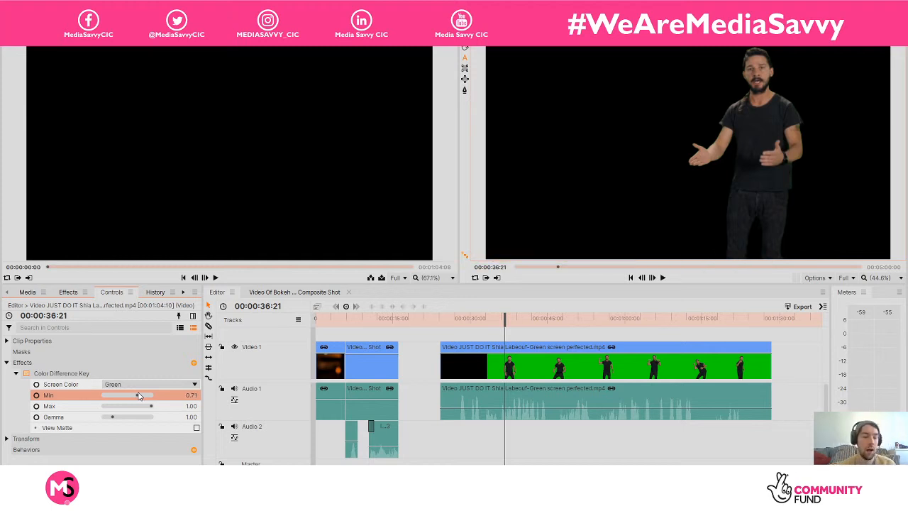
pyautogui.moveTo(113, 417)
pyautogui.mouseDown()
pyautogui.moveTo(159, 423)
pyautogui.moveTo(112, 420)
pyautogui.mouseUp()
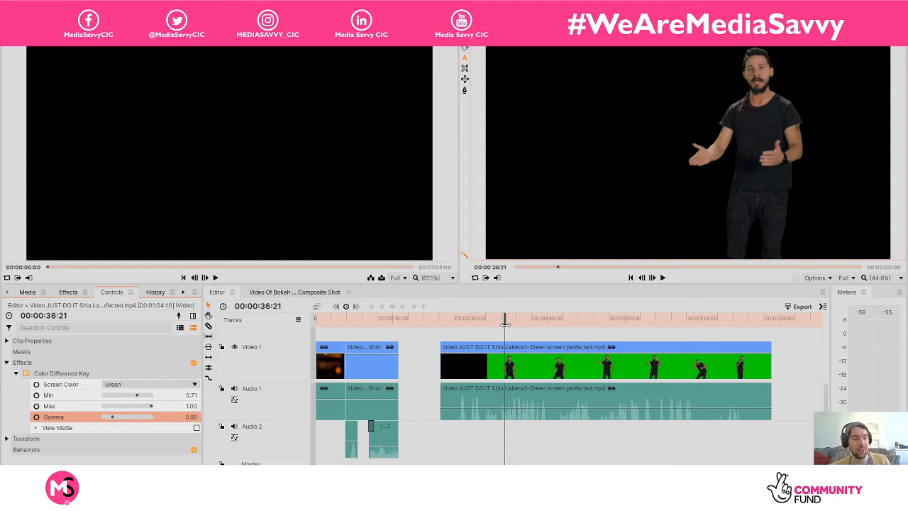
pyautogui.moveTo(505, 323); pyautogui.dragTo(499, 324)
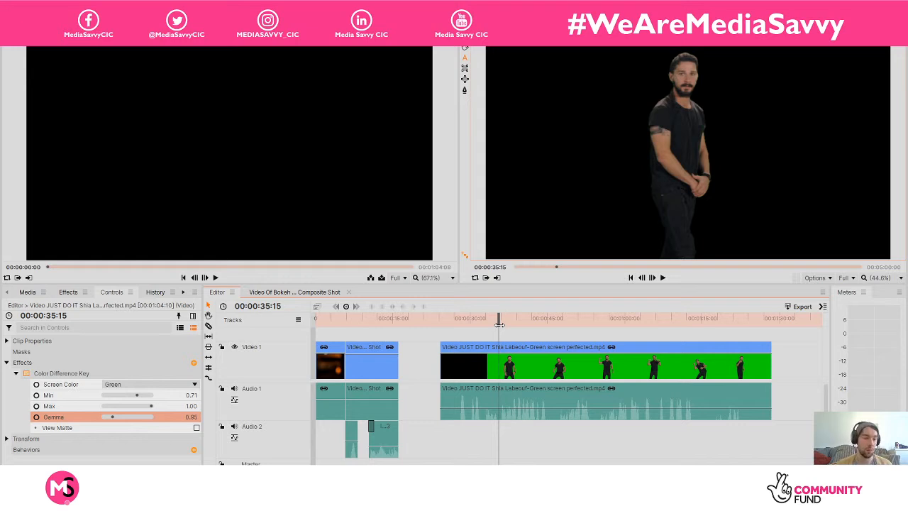
# Move the keyed green screen clip up from Video 1 to a new Video 2 track, keeping its start time
pyautogui.click(33, 293)
pyautogui.click(618, 345)
pyautogui.moveTo(618, 344); pyautogui.dragTo(617, 332)
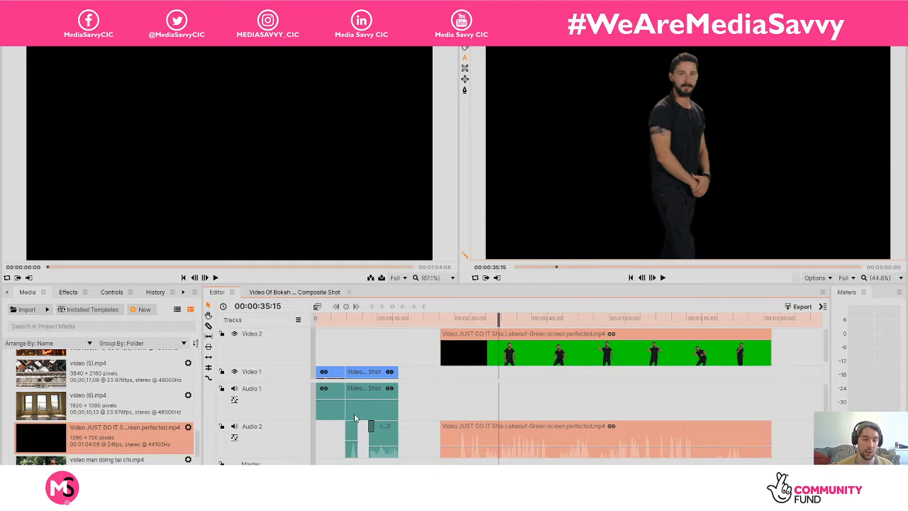
# Find Pexels Videos 1494277.mp4 in the project media and place it on Video 1, aligned with the start of the green screen clip
pyautogui.scroll(-2, 197, 454)
pyautogui.scroll(-5, 196, 447)
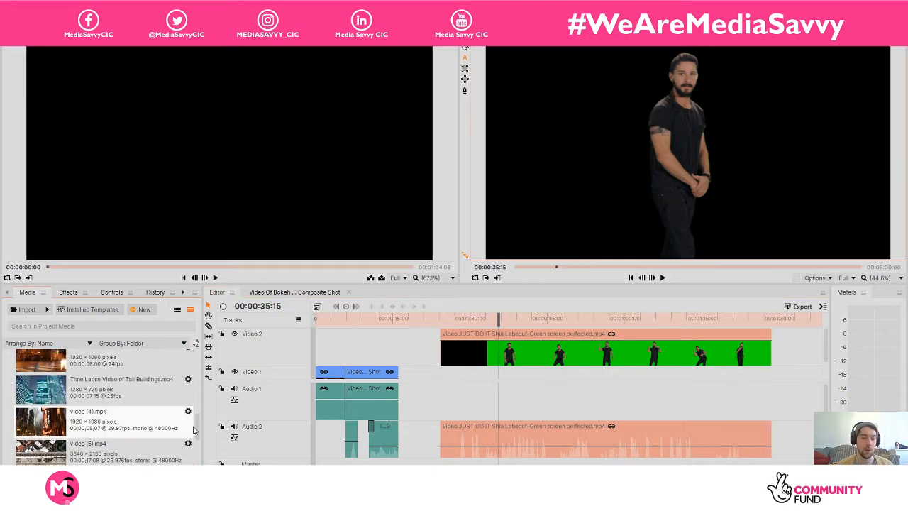
pyautogui.scroll(2, 197, 422)
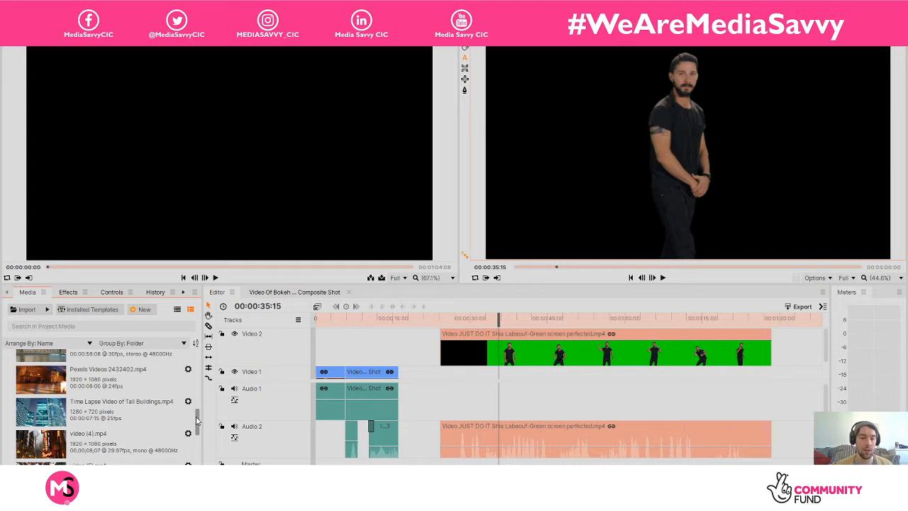
pyautogui.scroll(2, 163, 426)
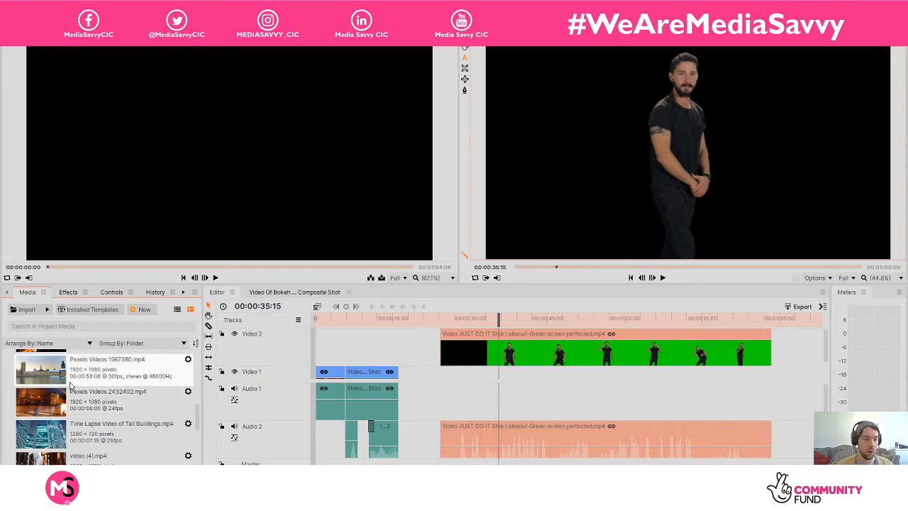
pyautogui.click(110, 399)
pyautogui.moveTo(110, 399); pyautogui.dragTo(127, 411)
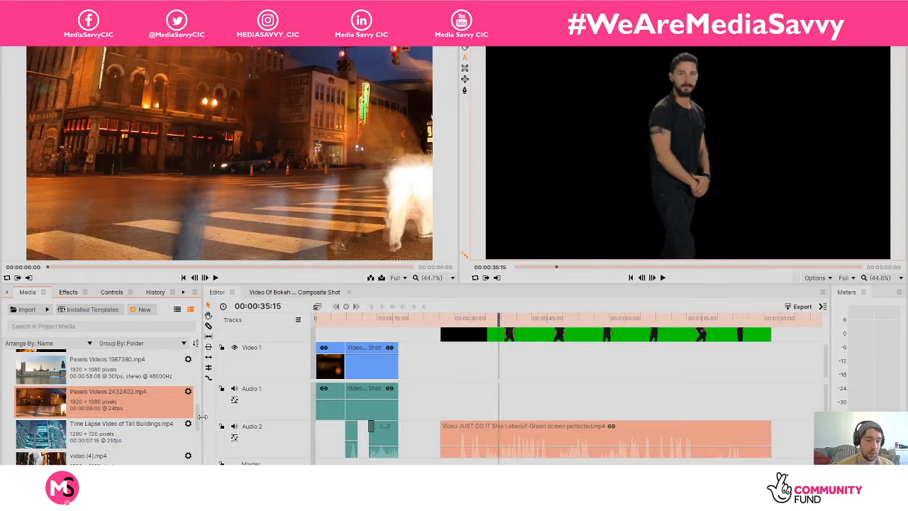
pyautogui.moveTo(197, 414); pyautogui.dragTo(197, 392)
pyautogui.moveTo(112, 406); pyautogui.dragTo(444, 365)
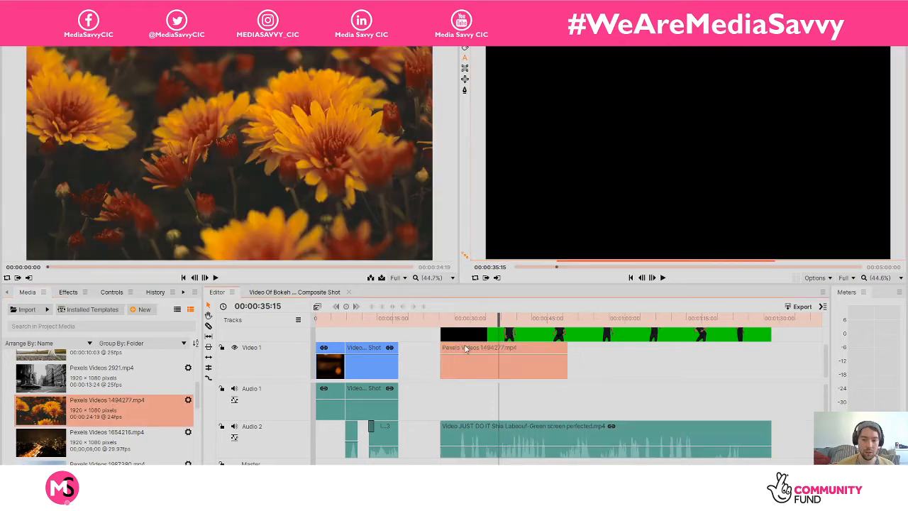
# Play the keyed clip over the flower background from the clip's start to about 00:00:35:16, pausing along the way
pyautogui.moveTo(499, 317); pyautogui.dragTo(488, 319)
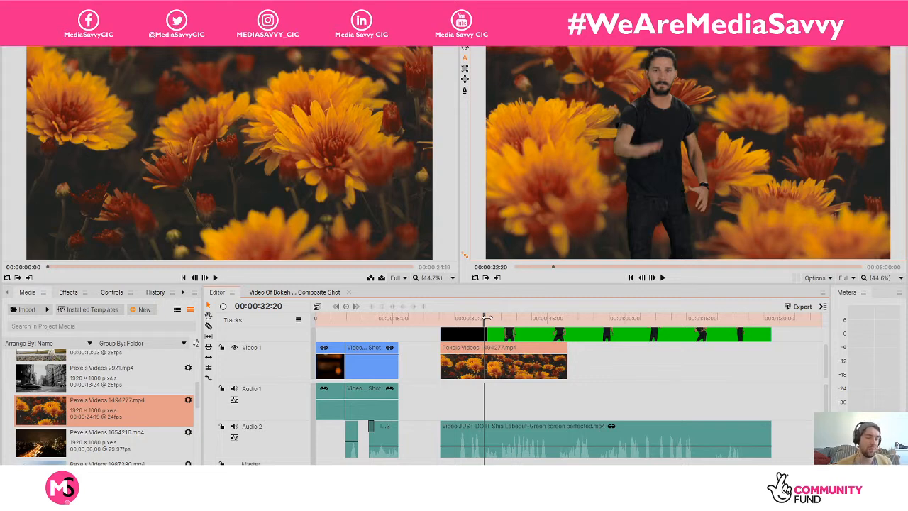
pyautogui.moveTo(483, 319); pyautogui.dragTo(441, 321)
pyautogui.press('space')
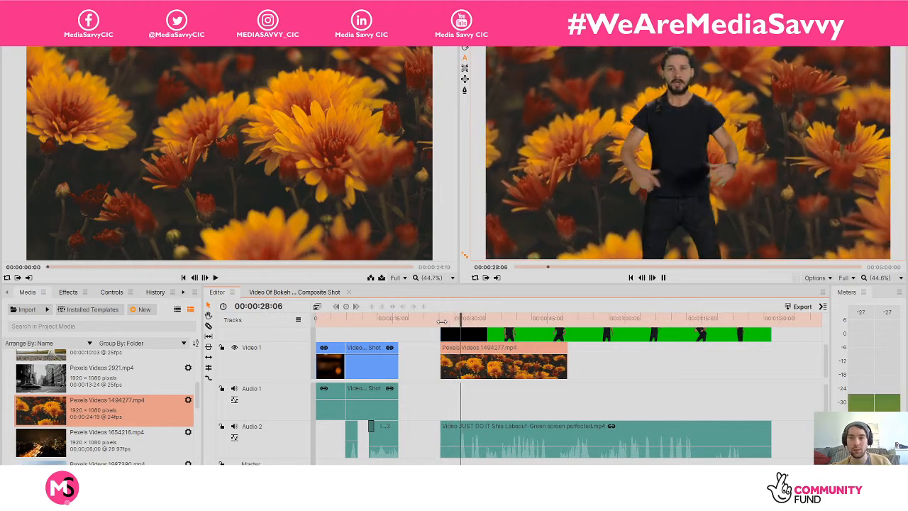
pyautogui.press('space')
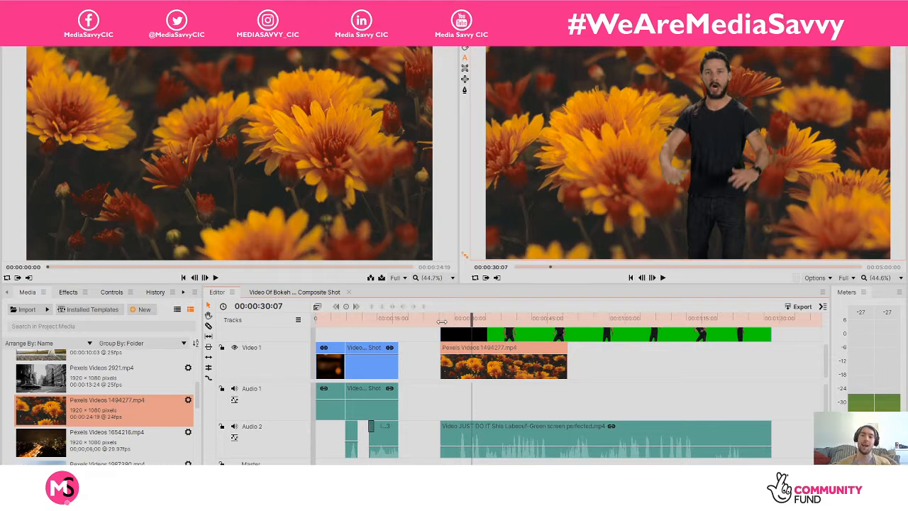
pyautogui.press('space')
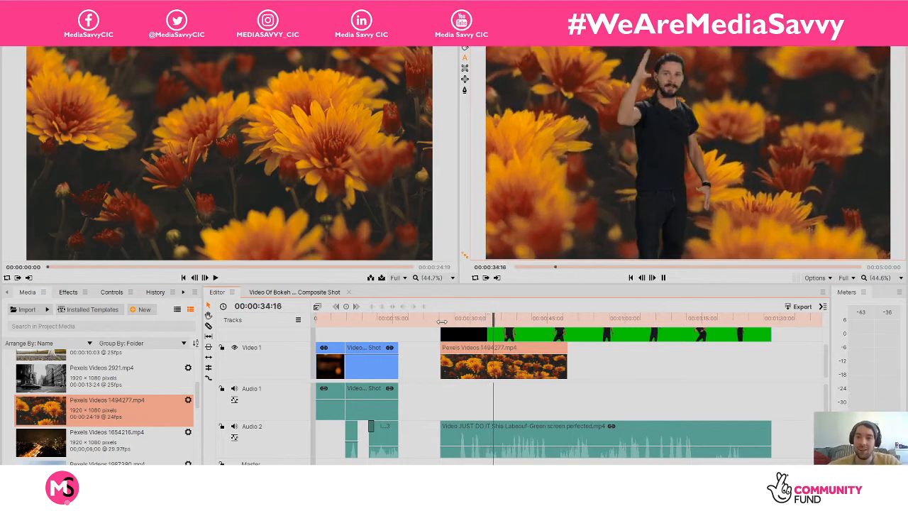
pyautogui.press('space')
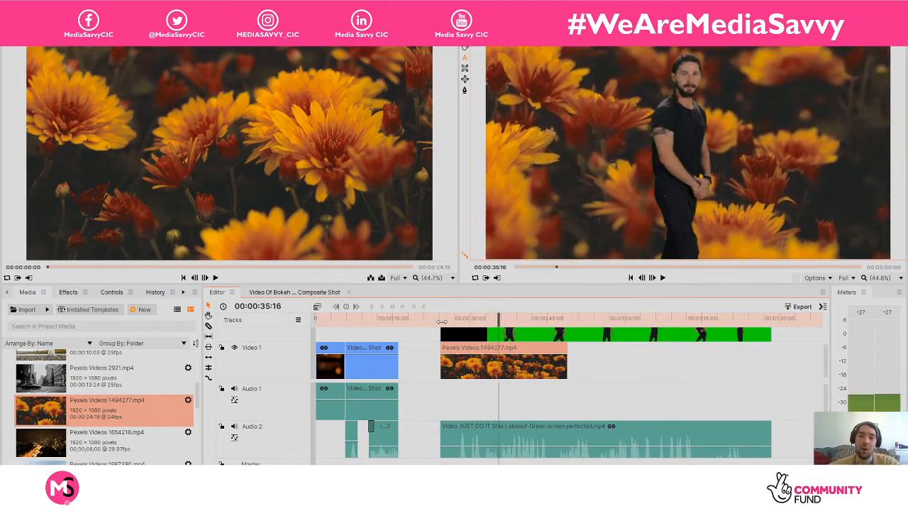
# Check the stacked video tracks and play the composite on in short sections until just past the end of the flower background
pyautogui.scroll(2, 825, 369)
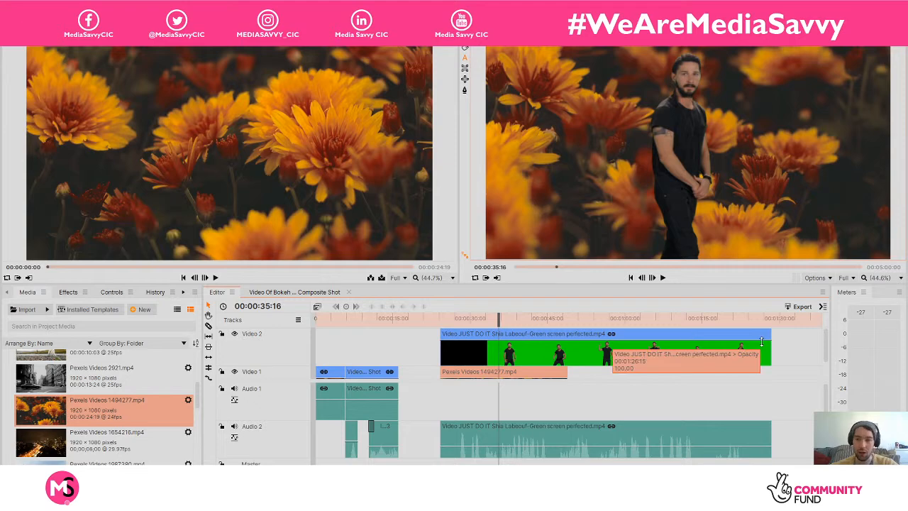
pyautogui.scroll(-2, 824, 340)
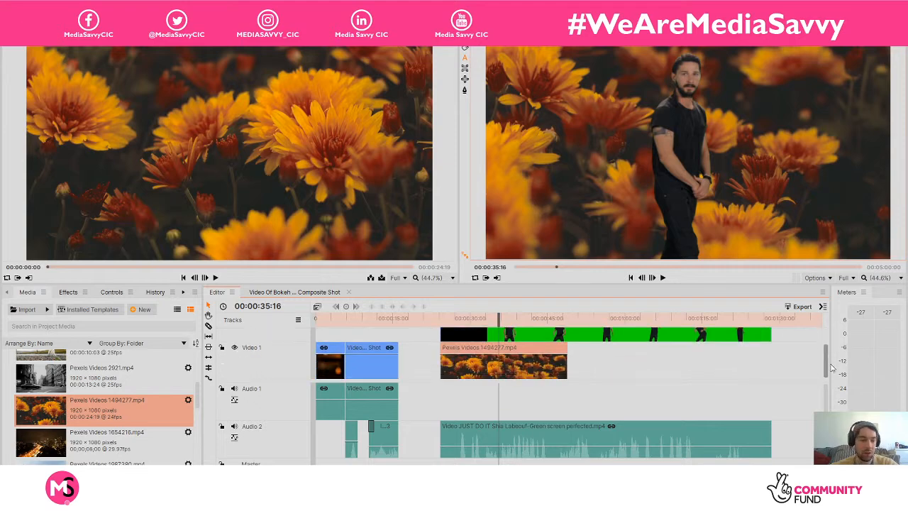
pyautogui.press('space')
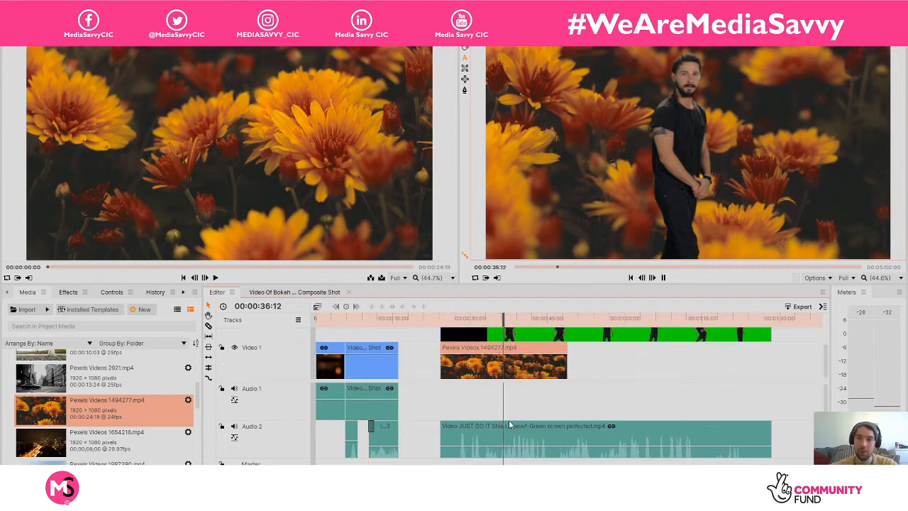
pyautogui.press('space')
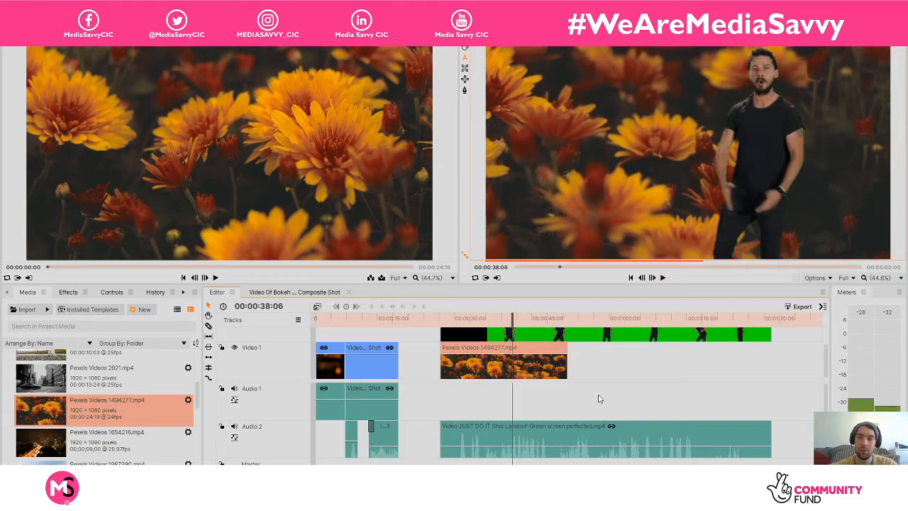
pyautogui.press('space')
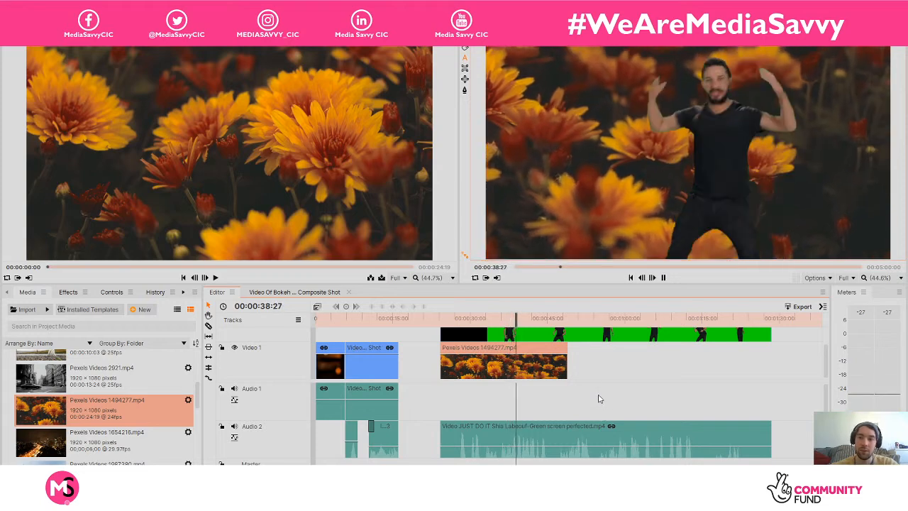
pyautogui.press('space')
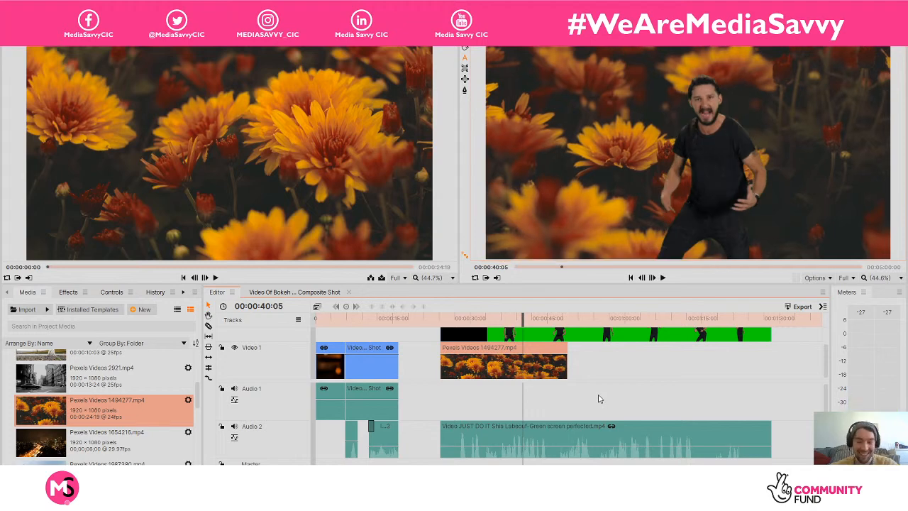
pyautogui.press('space')
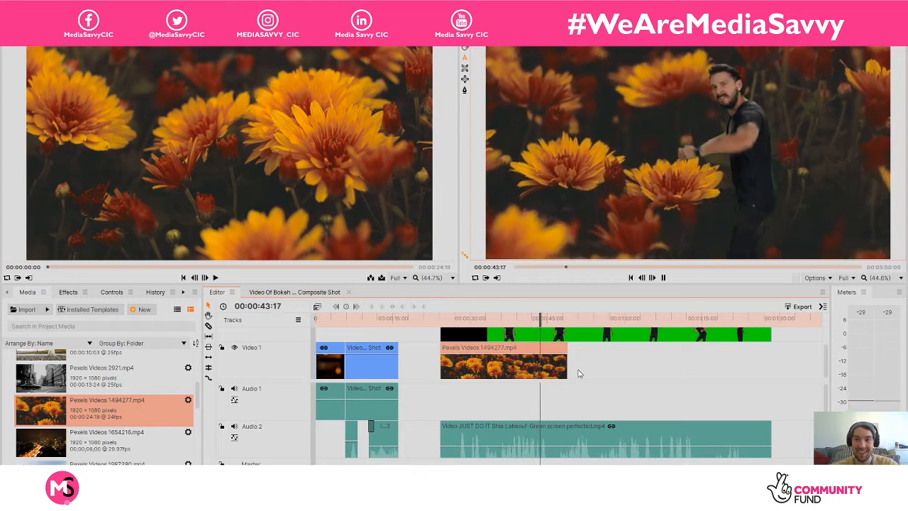
pyautogui.press('space')
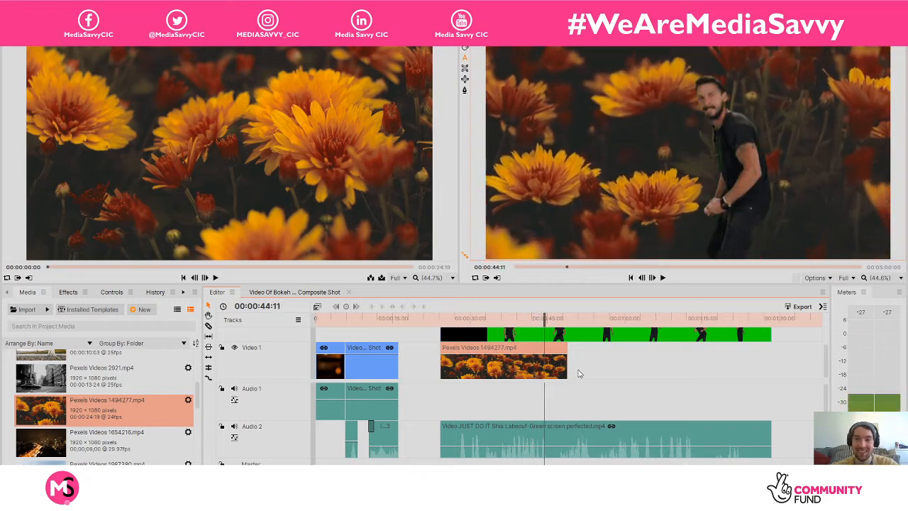
pyautogui.press('space')
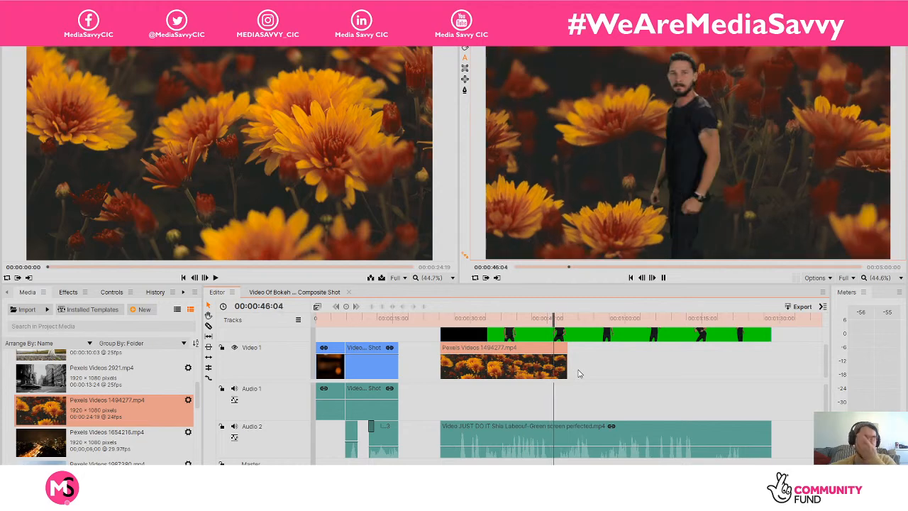
pyautogui.press('space')
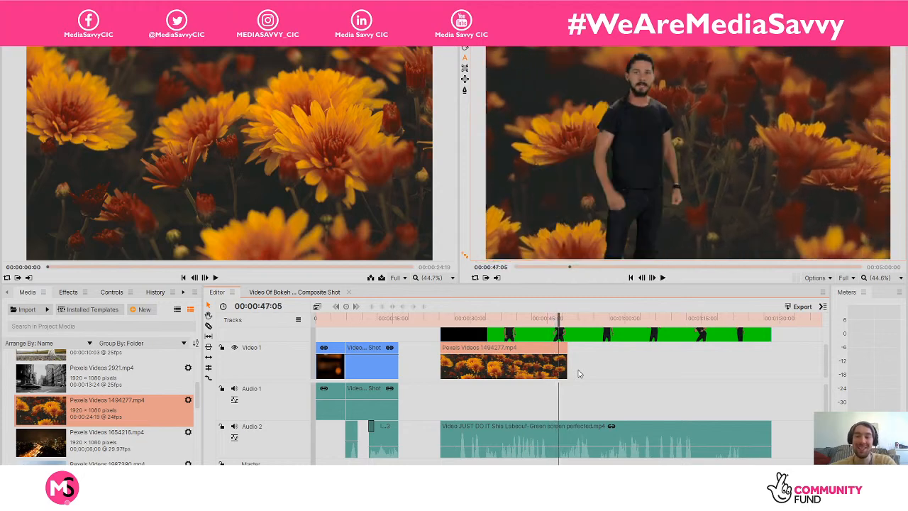
pyautogui.press('space')
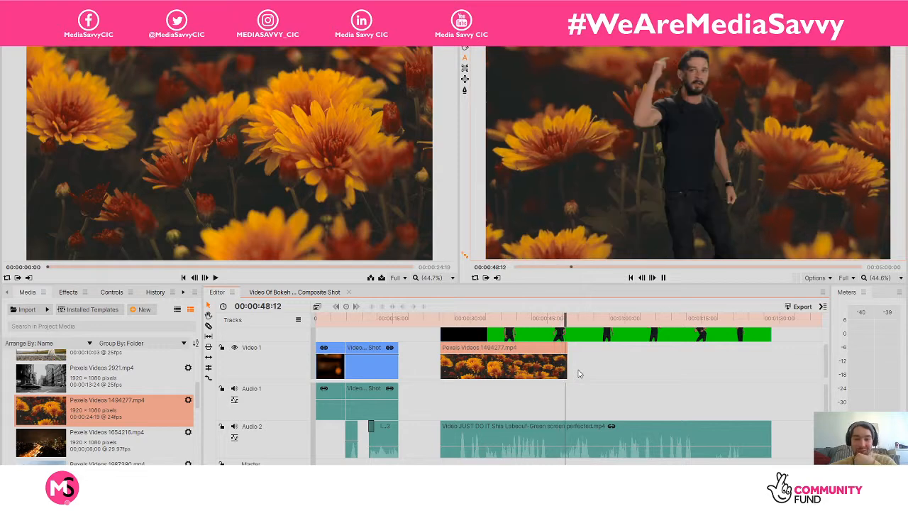
pyautogui.press('space')
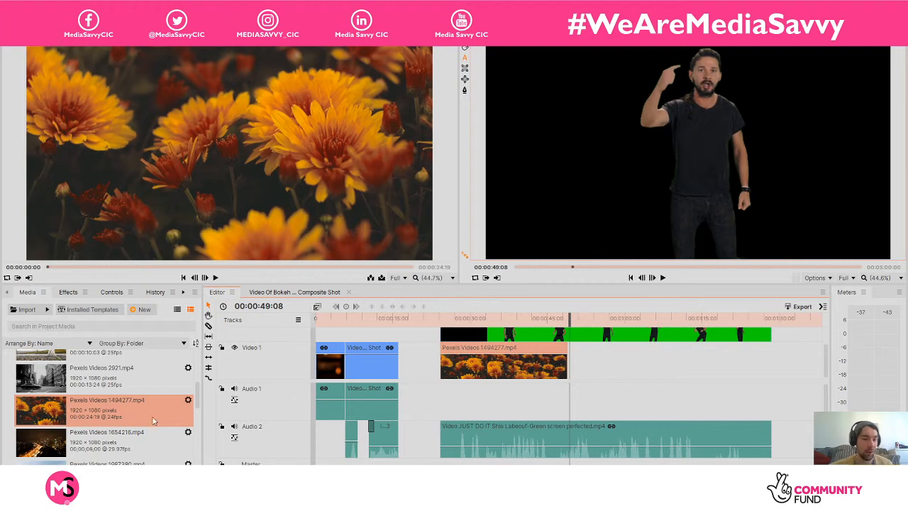
# Save the project as test 2 in the lesson 3 folder
pyautogui.moveTo(197, 391)
pyautogui.mouseDown()
pyautogui.moveTo(193, 368)
pyautogui.moveTo(199, 407)
pyautogui.mouseUp()
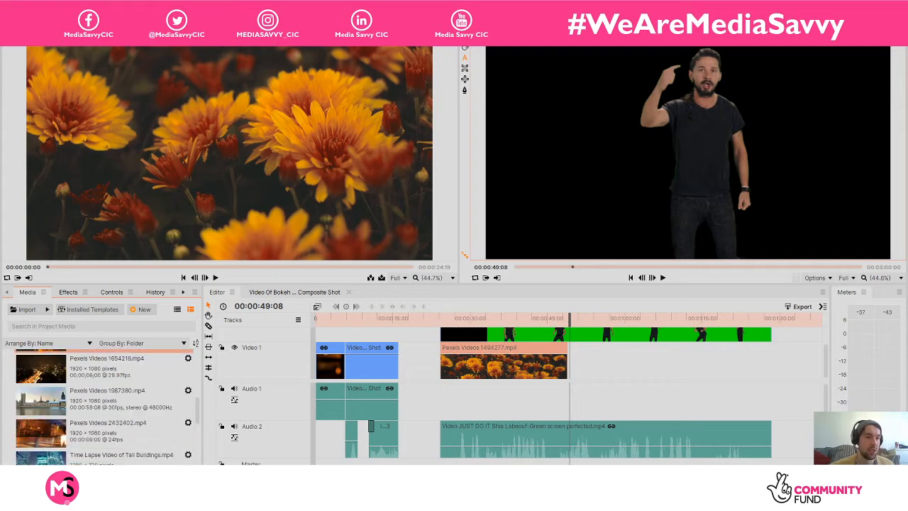
pyautogui.click(137, 9)
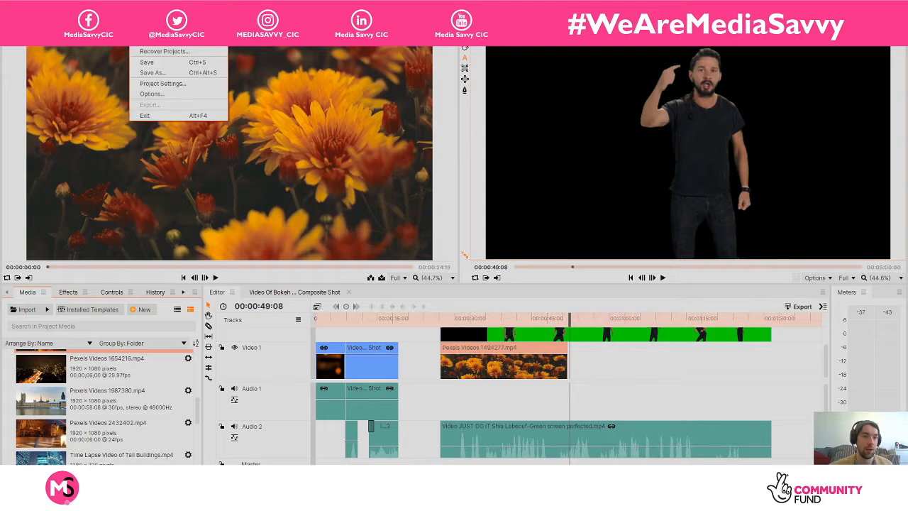
pyautogui.click(144, 64)
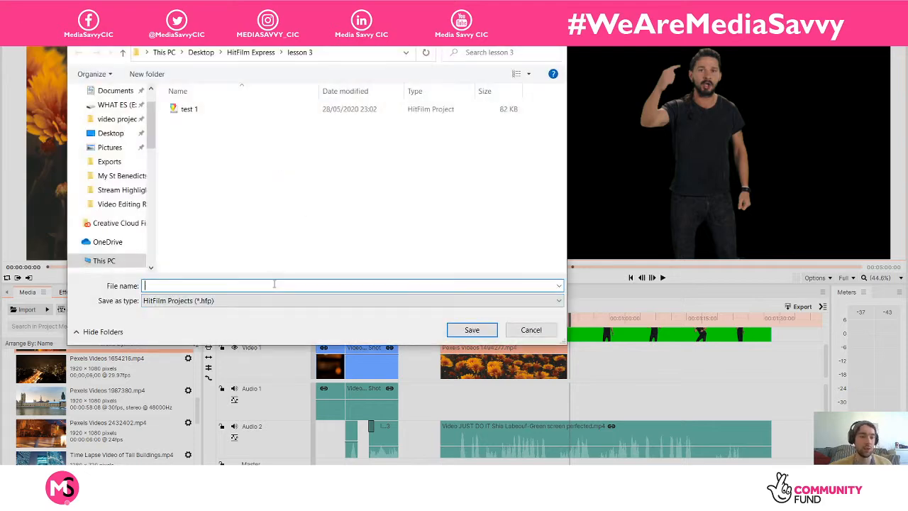
pyautogui.write('test 2')
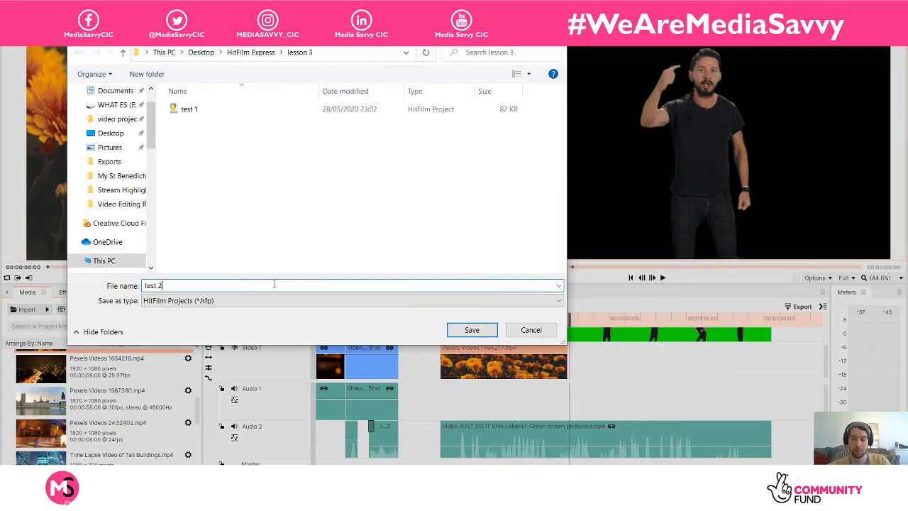
pyautogui.press('Return')
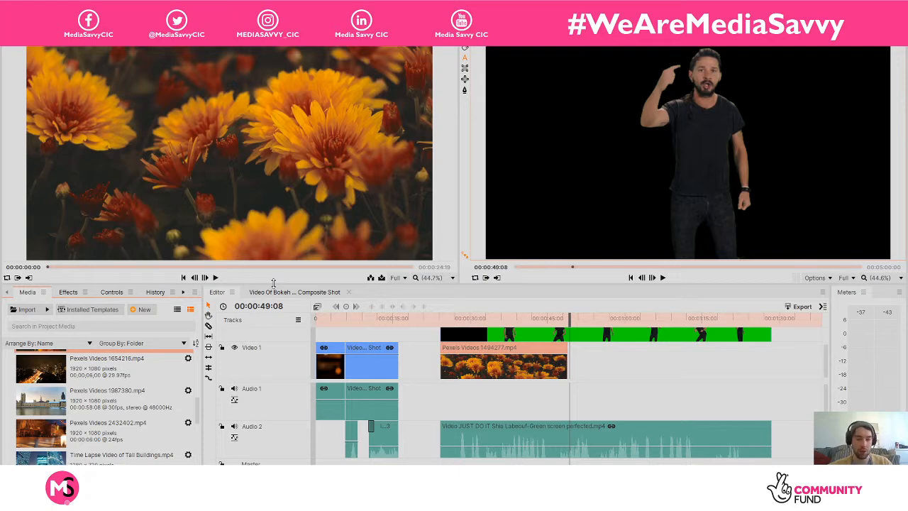
# Place video (4).mp4 from the project media on Video 1 just after the flower background and preview it behind the keyed clip
pyautogui.scroll(-3, 109, 414)
pyautogui.scroll(-5, 106, 411)
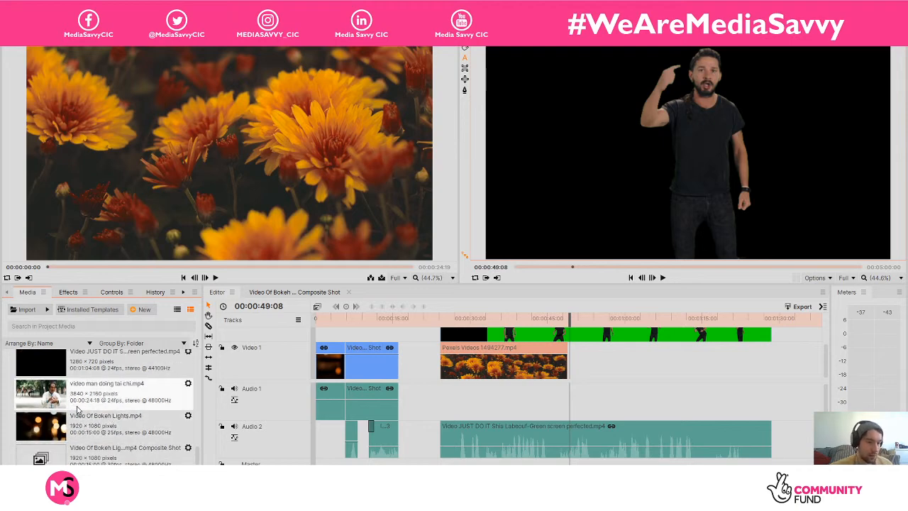
pyautogui.scroll(3, 69, 404)
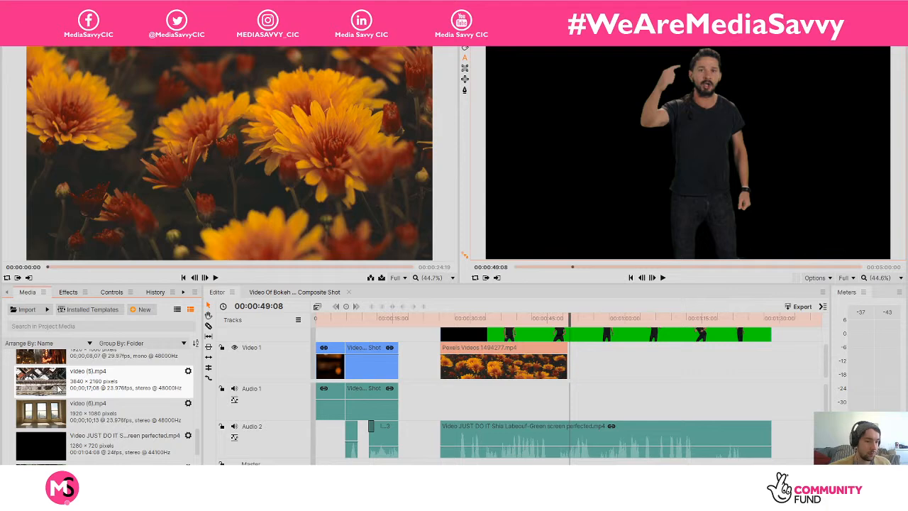
pyautogui.scroll(2, 61, 389)
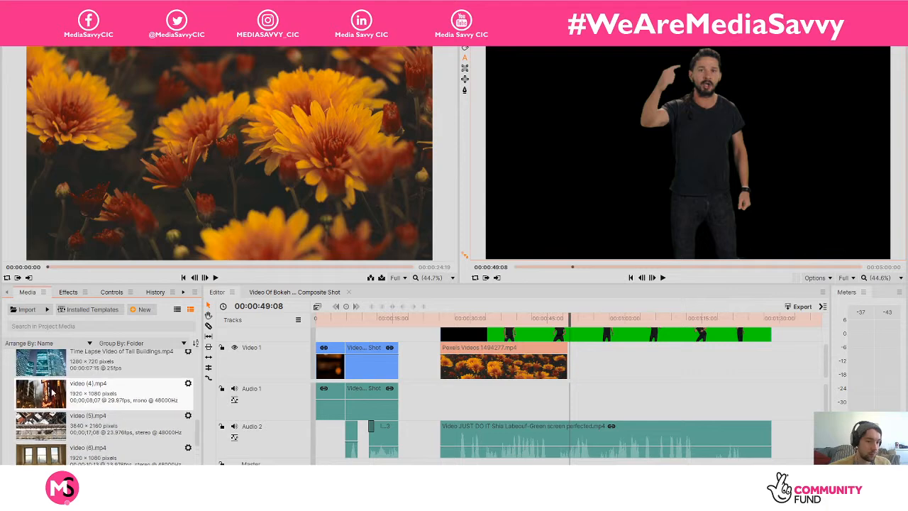
pyautogui.moveTo(419, 360); pyautogui.dragTo(577, 356)
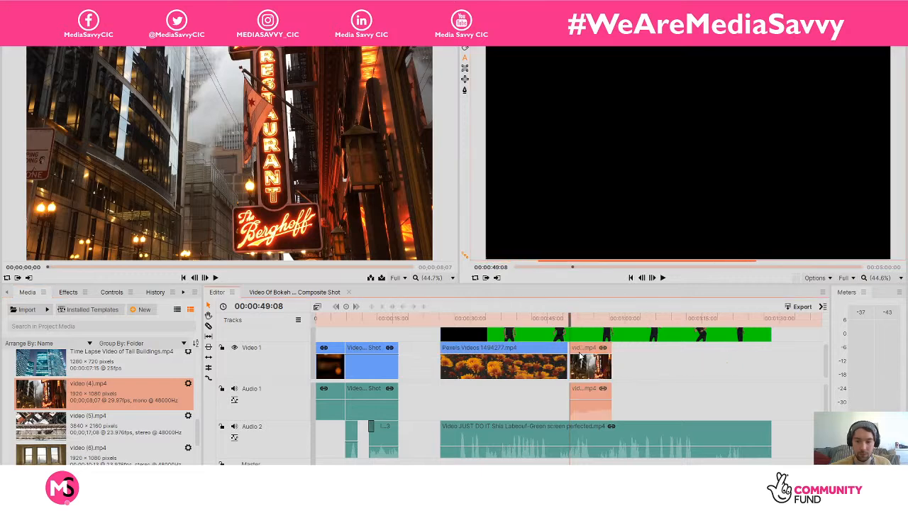
pyautogui.press('space')
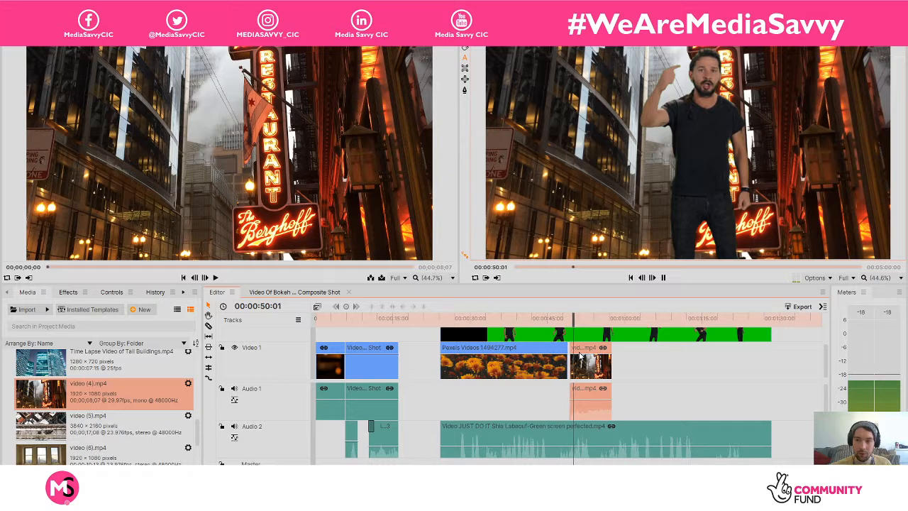
# Unlink the video (4).mp4 clip and delete both its audio and its video from the timeline
pyautogui.rightClick(588, 390)
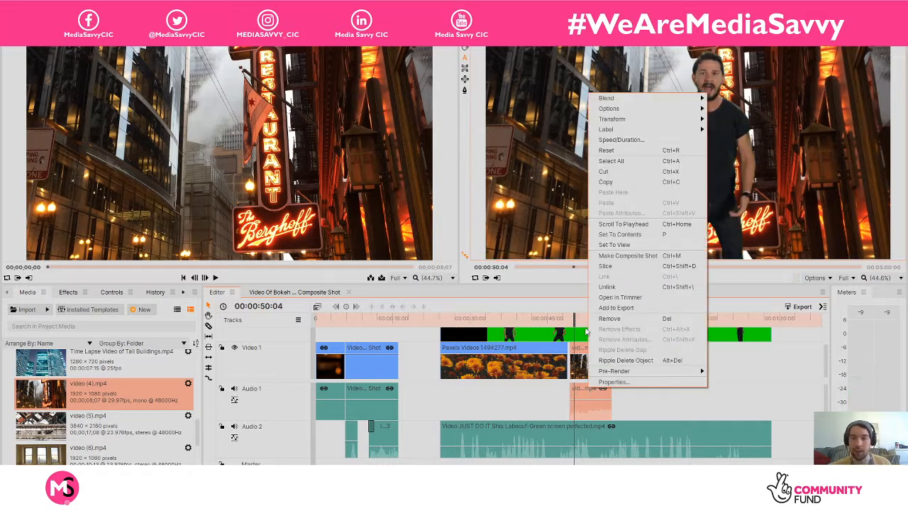
pyautogui.click(599, 286)
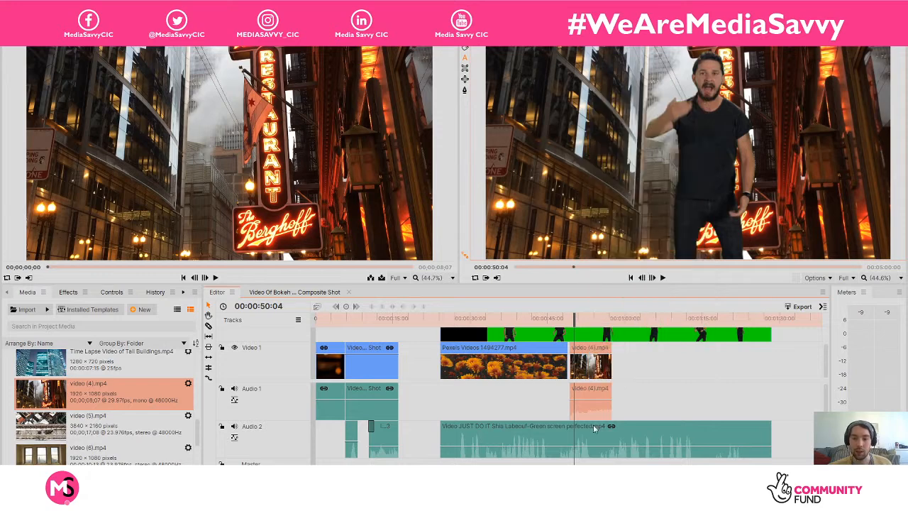
pyautogui.click(585, 395)
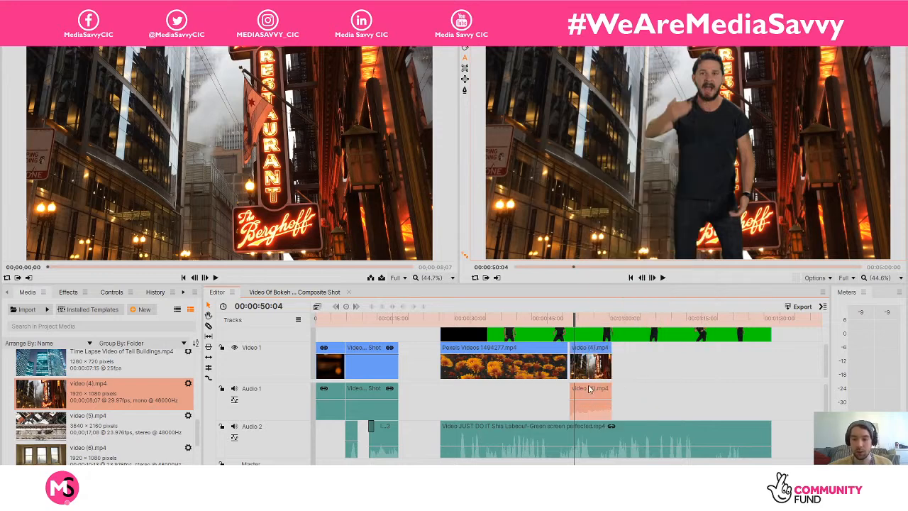
pyautogui.click(659, 392)
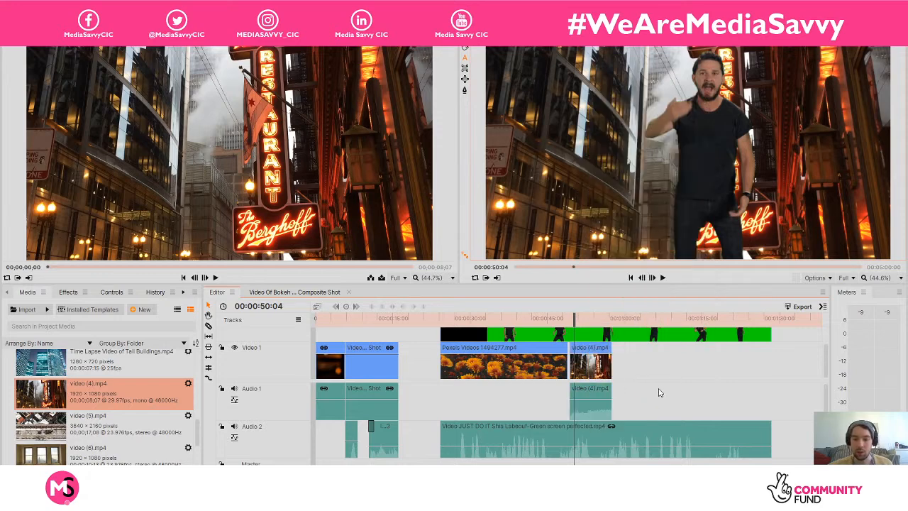
pyautogui.click(594, 390)
pyautogui.press('Delete')
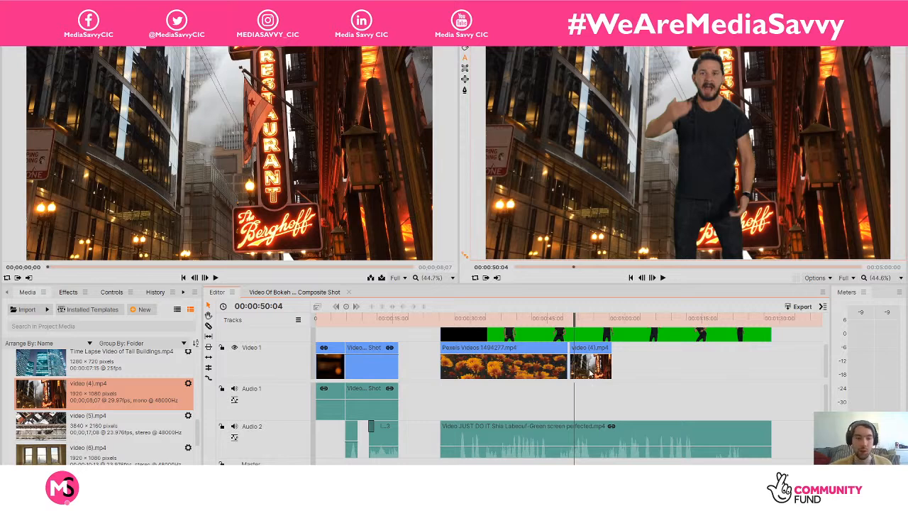
pyautogui.click(597, 355)
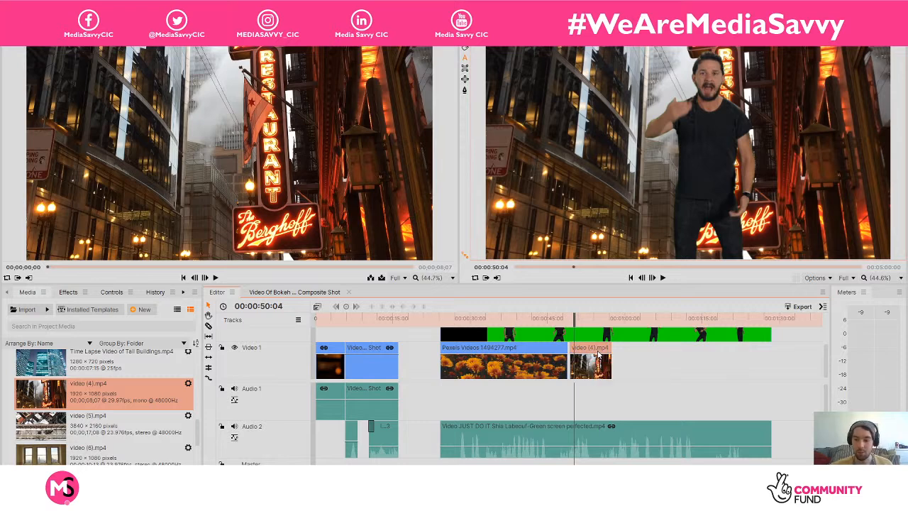
pyautogui.press('Delete')
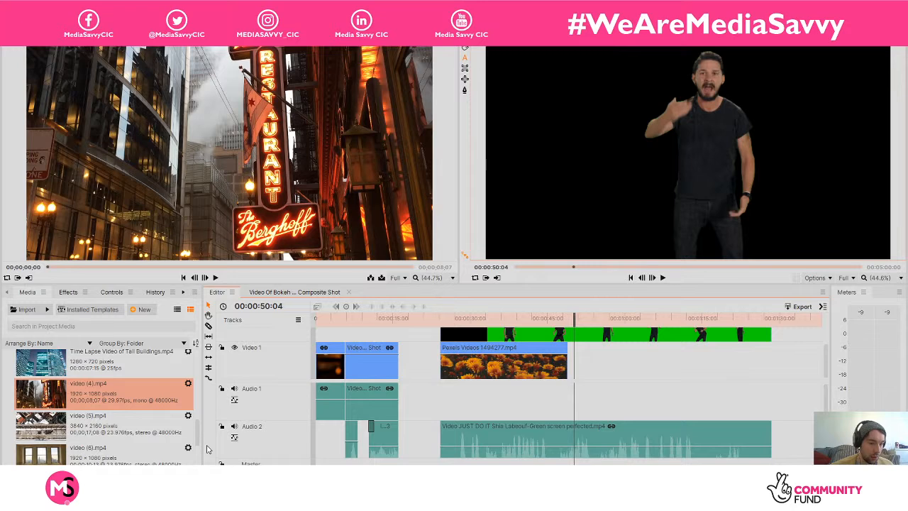
# Place Pexels Videos 1987380.mp4 from the project media on Video 1, butted against the end of the flower background
pyautogui.moveTo(199, 426)
pyautogui.mouseDown()
pyautogui.moveTo(204, 378)
pyautogui.moveTo(204, 410)
pyautogui.mouseUp()
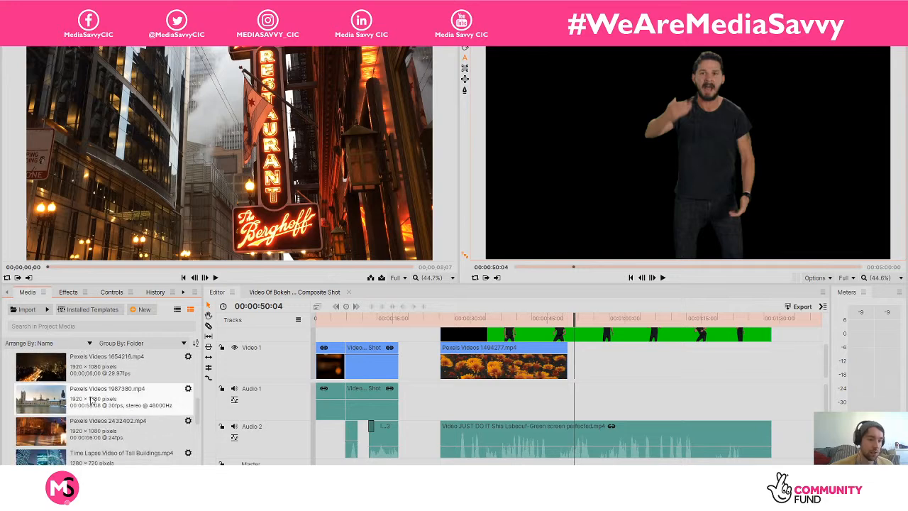
pyautogui.moveTo(86, 402); pyautogui.dragTo(576, 370)
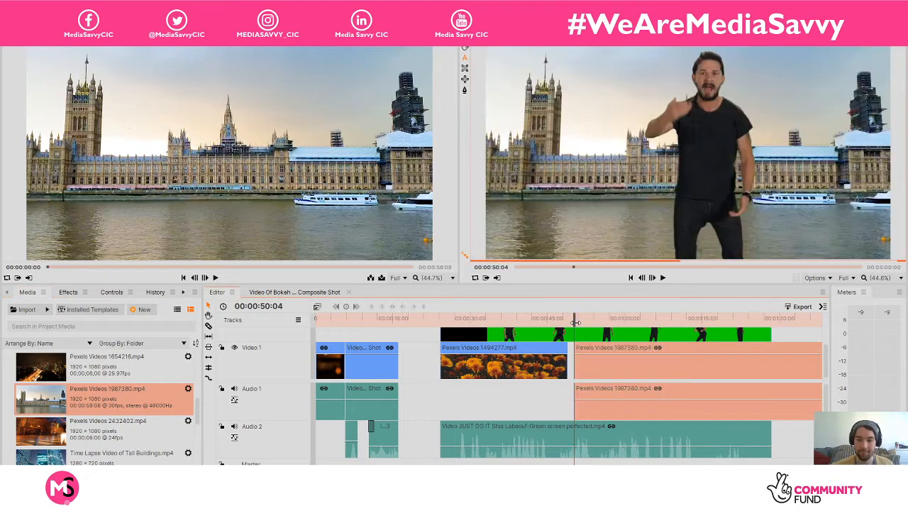
pyautogui.moveTo(575, 322); pyautogui.dragTo(558, 322)
pyautogui.moveTo(595, 350); pyautogui.dragTo(590, 351)
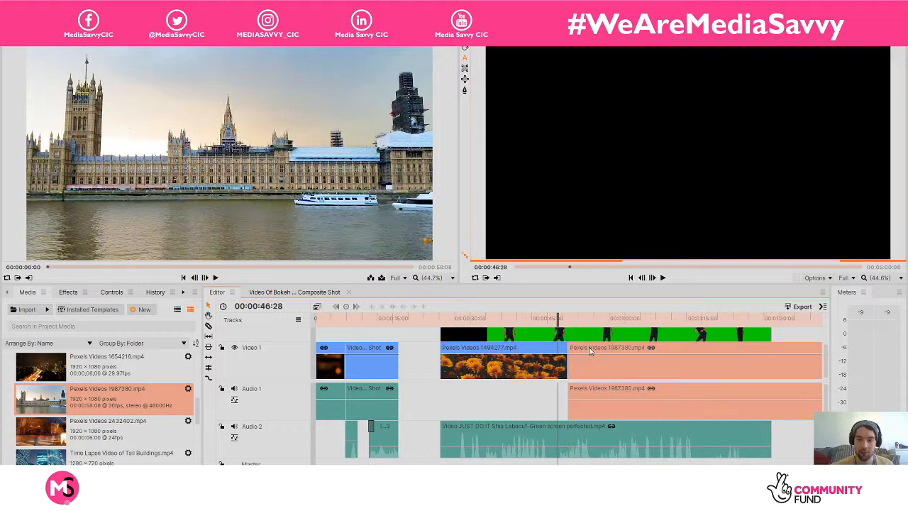
# Unlink the Pexels Videos 1987380.mp4 clip, delete only its audio from Audio 1, and play the composite to about 00:00:55:17
pyautogui.rightClick(589, 349)
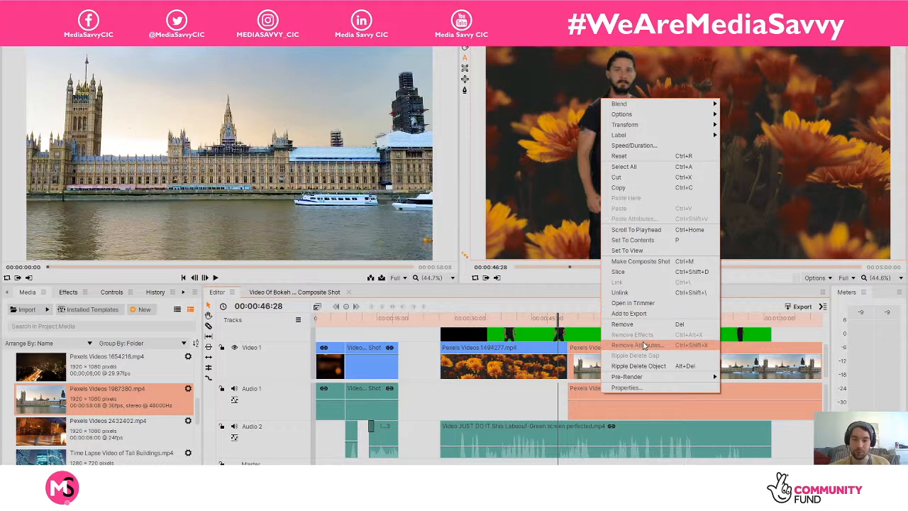
pyautogui.click(630, 293)
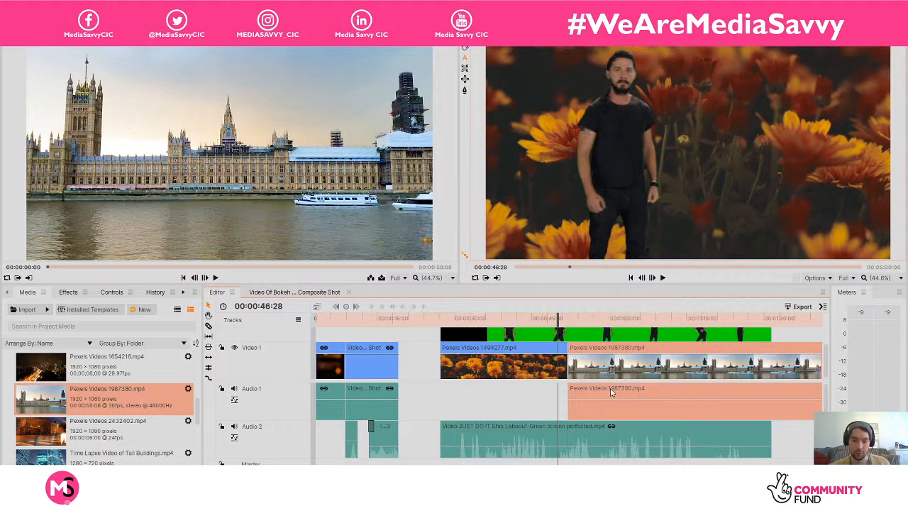
pyautogui.press('Delete')
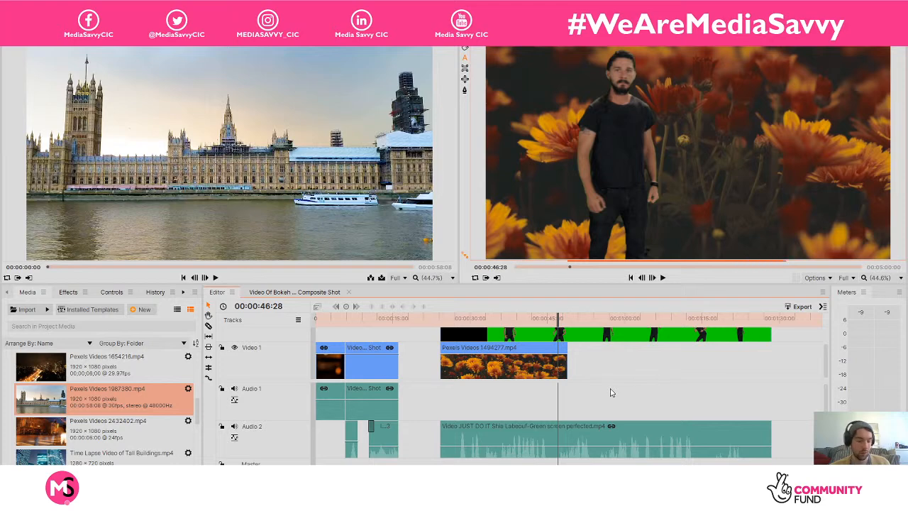
pyautogui.hotkey('ctrl', 'z')
pyautogui.click(596, 385)
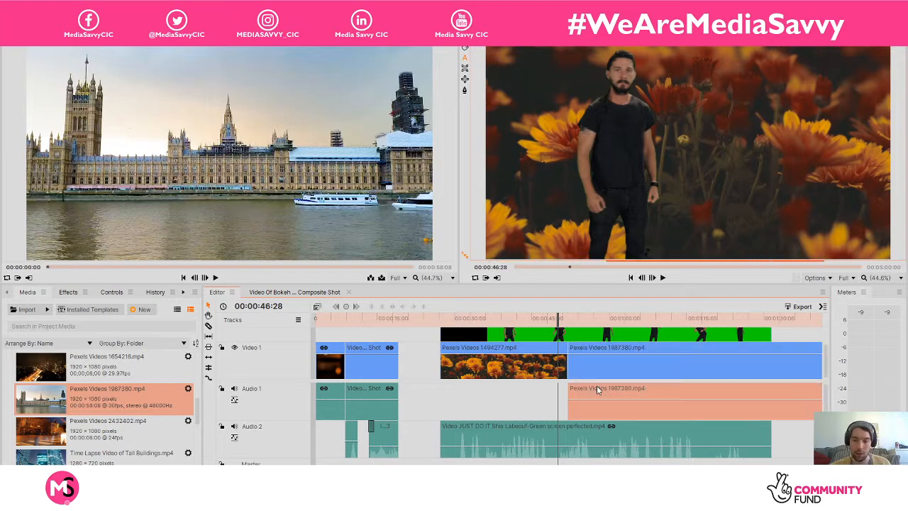
pyautogui.press('Delete')
pyautogui.press('space')
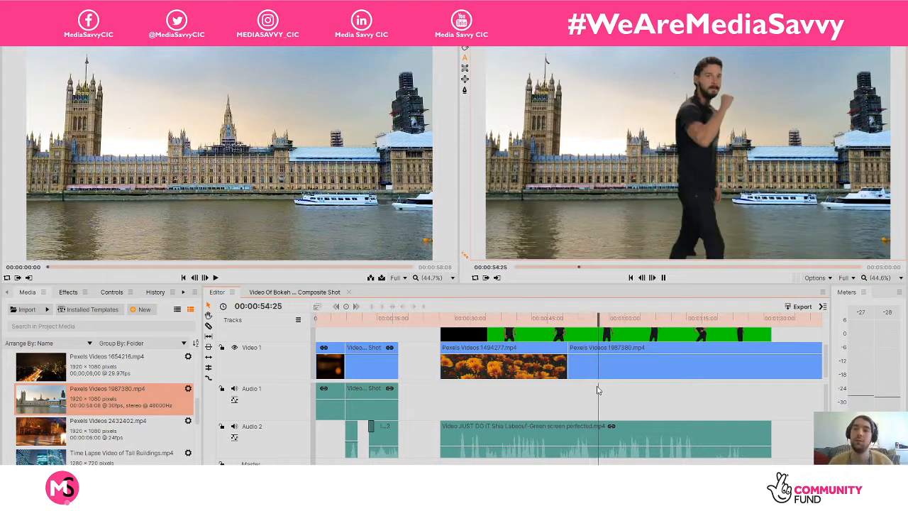
pyautogui.press('space')
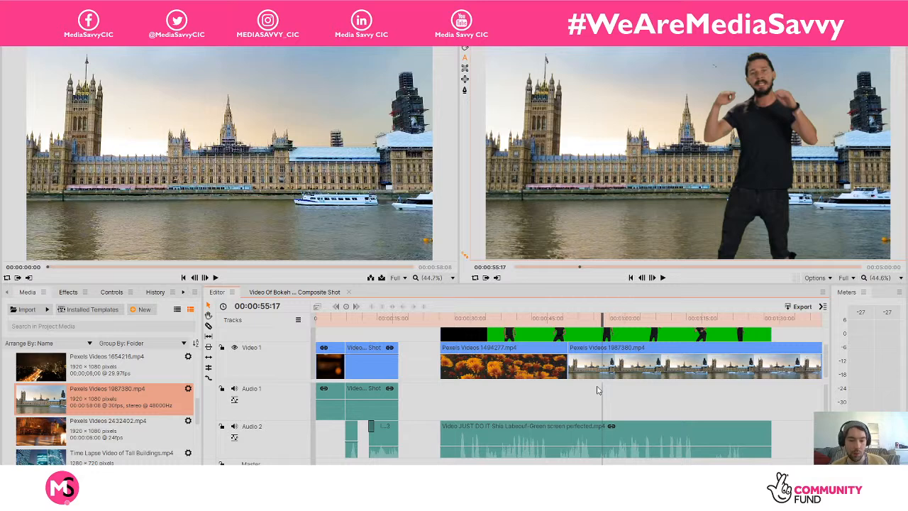
# Trim the end of the Pexels Videos 1987380.mp4 clip on Video 1 to match the end of the green screen clip
pyautogui.press('=')
pyautogui.press('=')
pyautogui.press('=')
pyautogui.press('=')
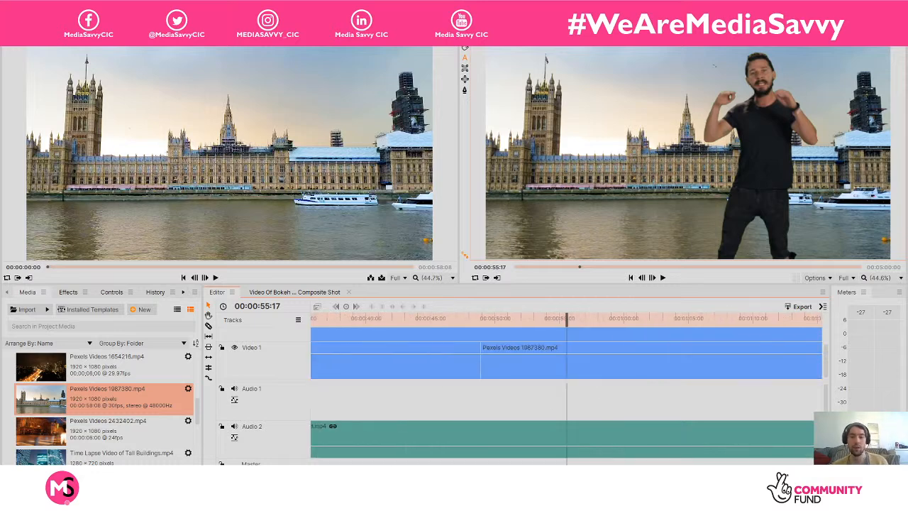
pyautogui.press('-')
pyautogui.press('-')
pyautogui.press('-')
pyautogui.press('-')
pyautogui.press('-')
pyautogui.press('-')
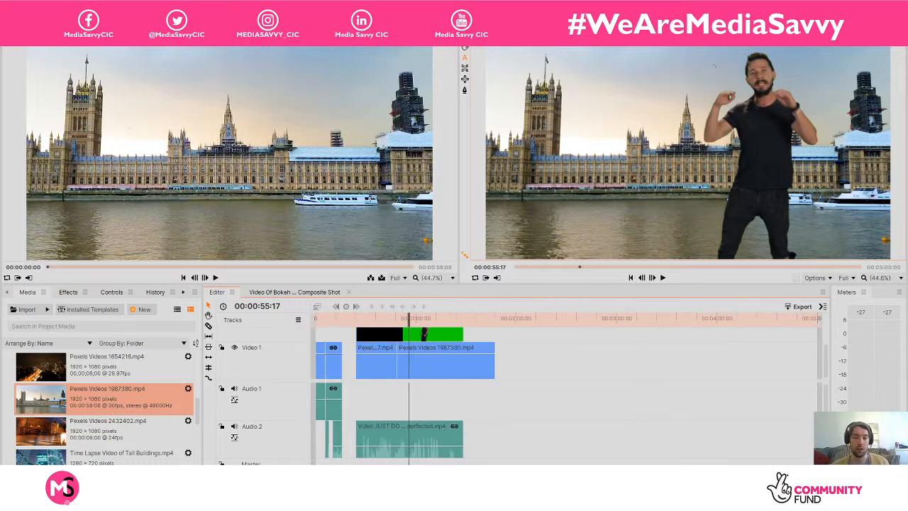
pyautogui.press('=')
pyautogui.press('=')
pyautogui.press('=')
pyautogui.press('=')
pyautogui.press('=')
pyautogui.press('=')
pyautogui.press('-')
pyautogui.press('-')
pyautogui.press('-')
pyautogui.press('-')
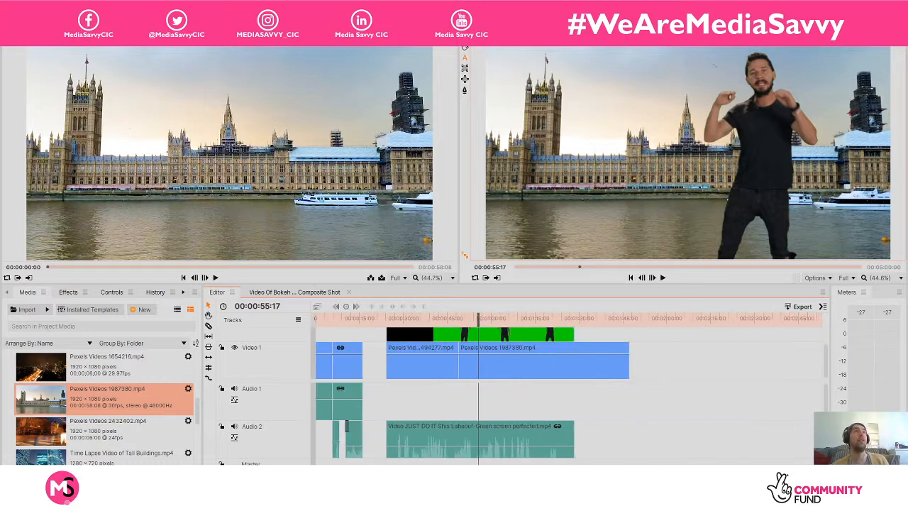
pyautogui.moveTo(629, 348); pyautogui.dragTo(574, 348)
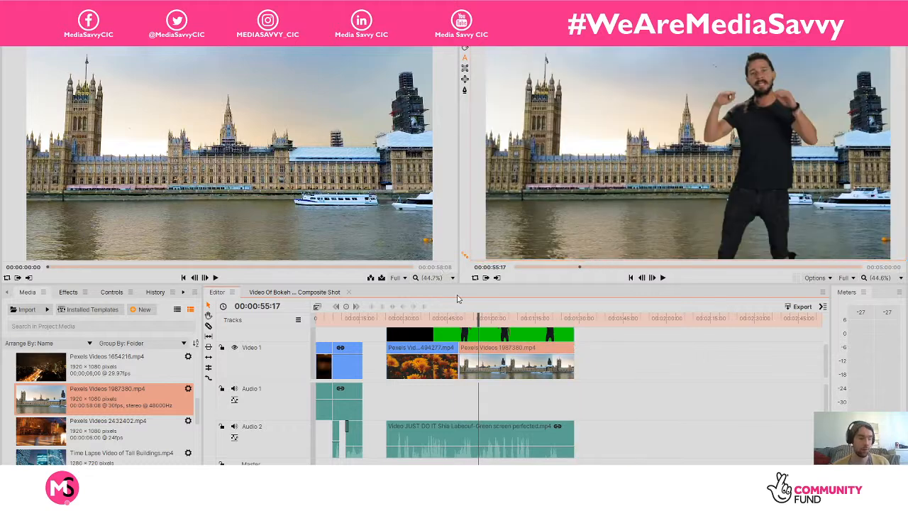
# Play the keyed clip over the riverside background to about 00:01:27:23, pausing once along the way
pyautogui.press('space')
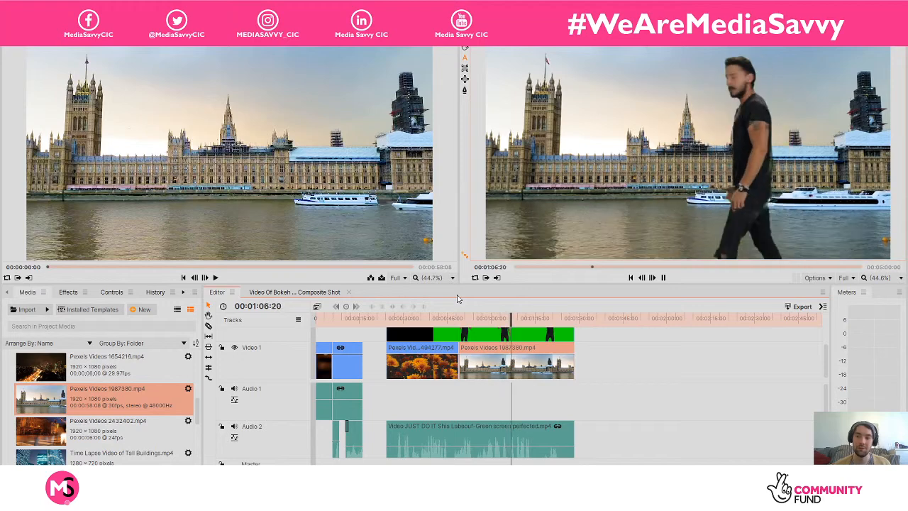
pyautogui.press('space')
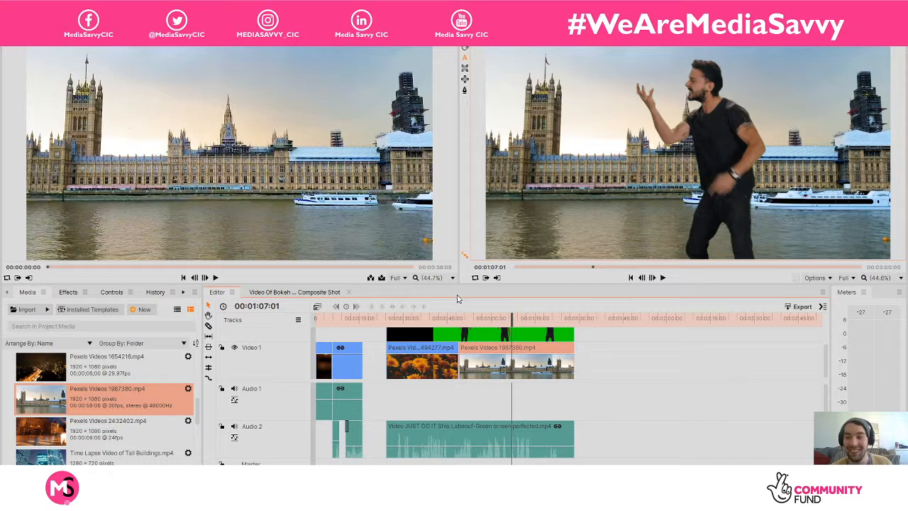
pyautogui.press('space')
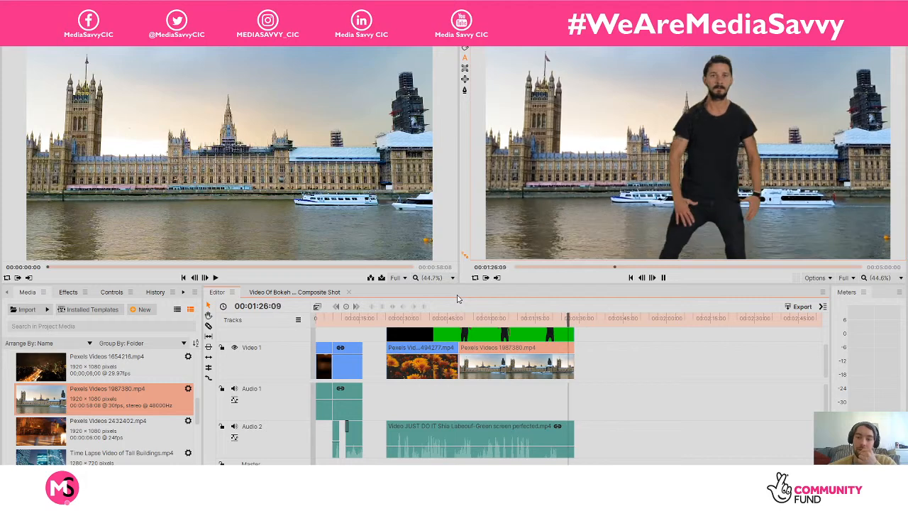
pyautogui.press('space')
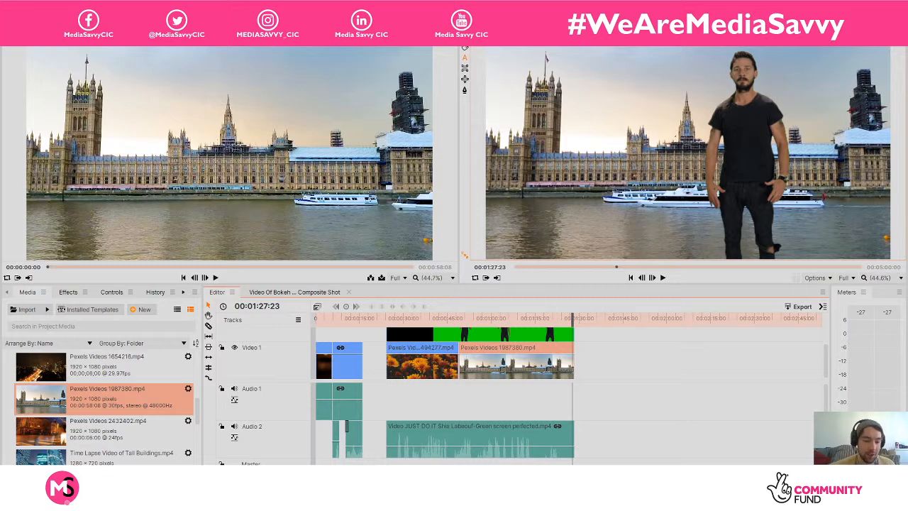
pyautogui.press('=')
pyautogui.press('=')
pyautogui.press('=')
pyautogui.press('-')
pyautogui.press('-')
pyautogui.press('-')
pyautogui.press('-')
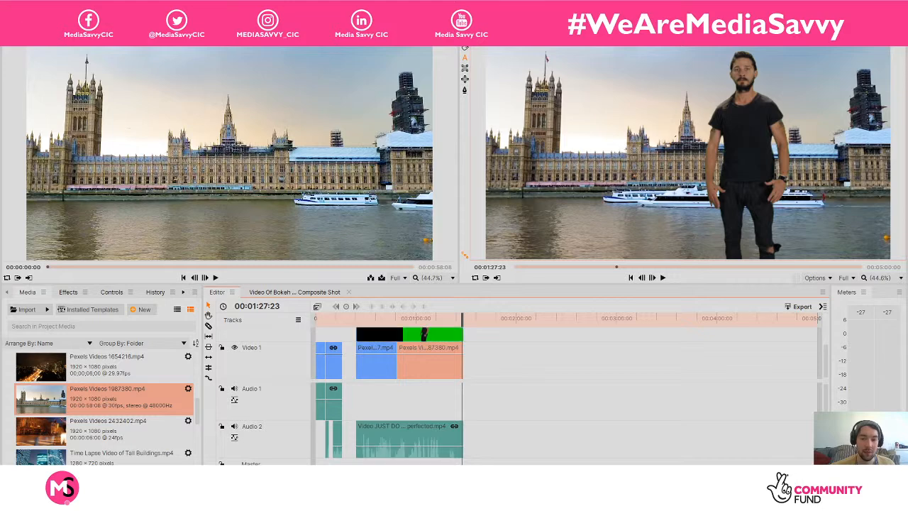
# Review the keyed clip over the flower background, including 00:00:31:23, and over the riverside background at 00:01:07:26
pyautogui.moveTo(393, 320); pyautogui.dragTo(383, 322)
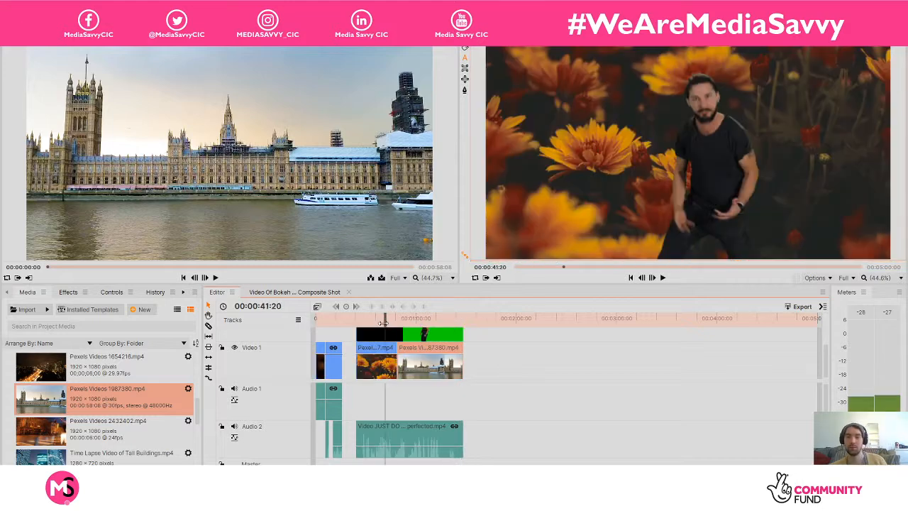
pyautogui.moveTo(383, 323); pyautogui.dragTo(367, 322)
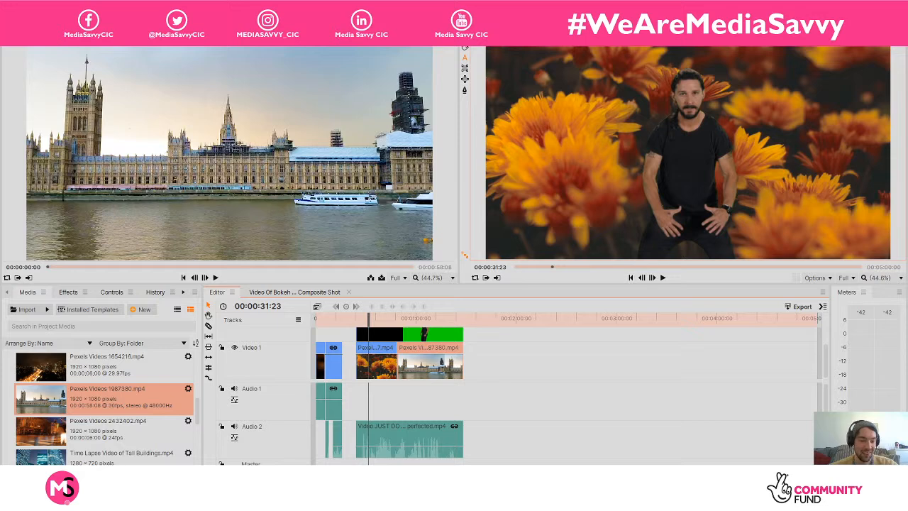
pyautogui.moveTo(327, 489)
pyautogui.mouseDown()
pyautogui.moveTo(355, 489)
pyautogui.moveTo(329, 490)
pyautogui.mouseUp()
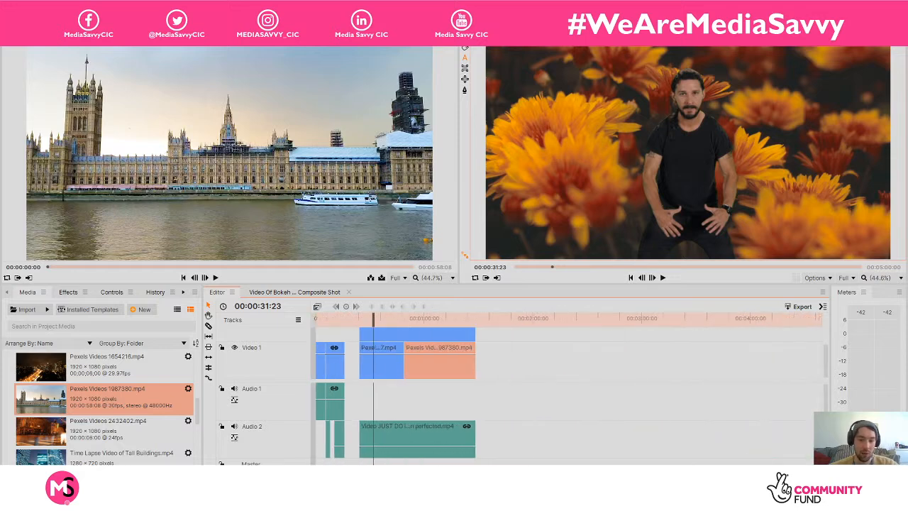
pyautogui.click(439, 318)
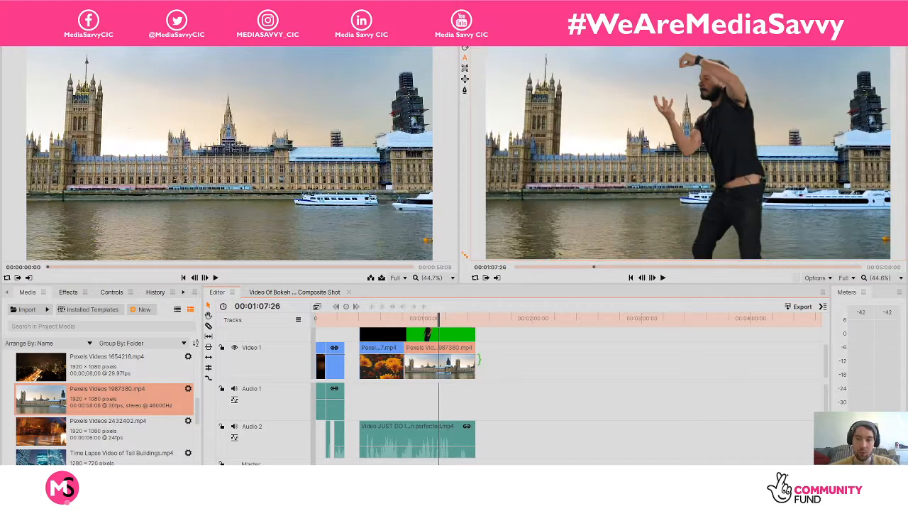
# Delete the whole keyed composite from the timeline: the green screen clip, its audio and both background clips
pyautogui.moveTo(528, 451); pyautogui.dragTo(469, 387)
pyautogui.moveTo(528, 426); pyautogui.dragTo(385, 340)
pyautogui.moveTo(537, 459); pyautogui.dragTo(381, 336)
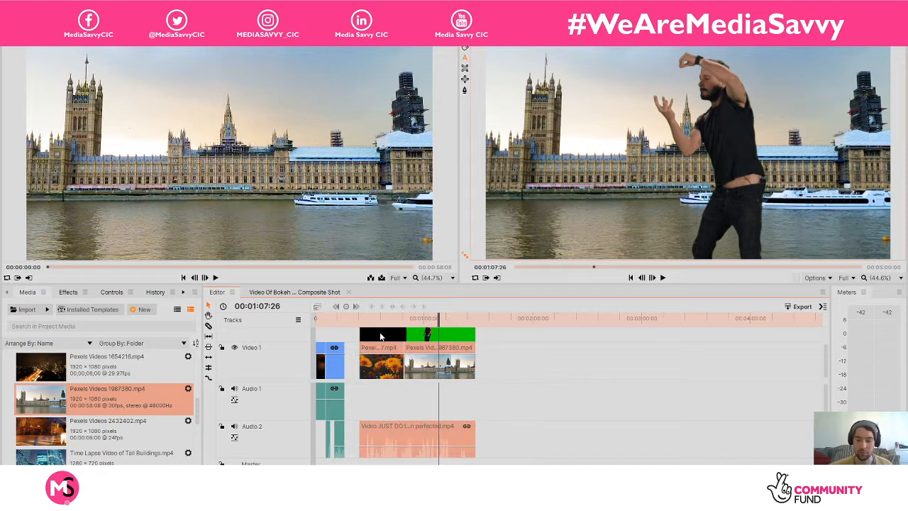
pyautogui.press('Delete')
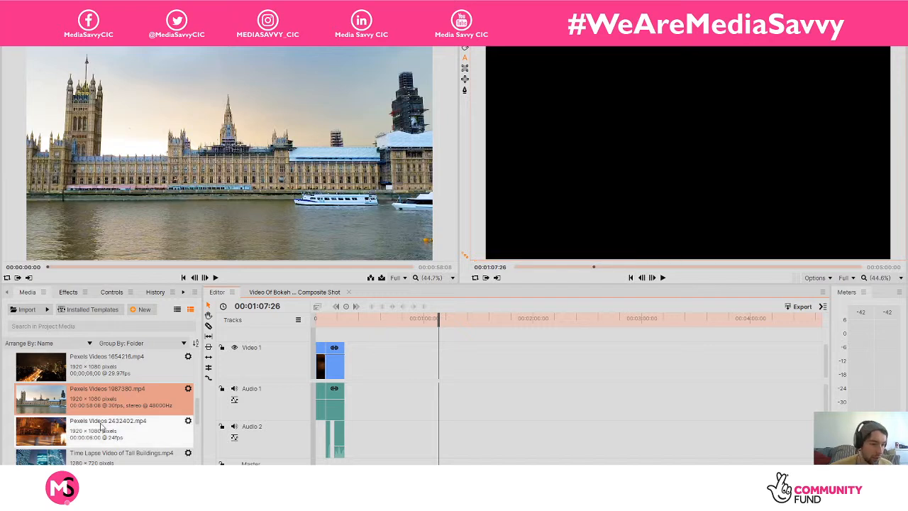
# Place the Jean Claude Van Damme green screen footage from the project media on Video 1 after the existing clips and fit it to the frame
pyautogui.moveTo(194, 419); pyautogui.dragTo(197, 372)
pyautogui.moveTo(51, 388); pyautogui.dragTo(369, 376)
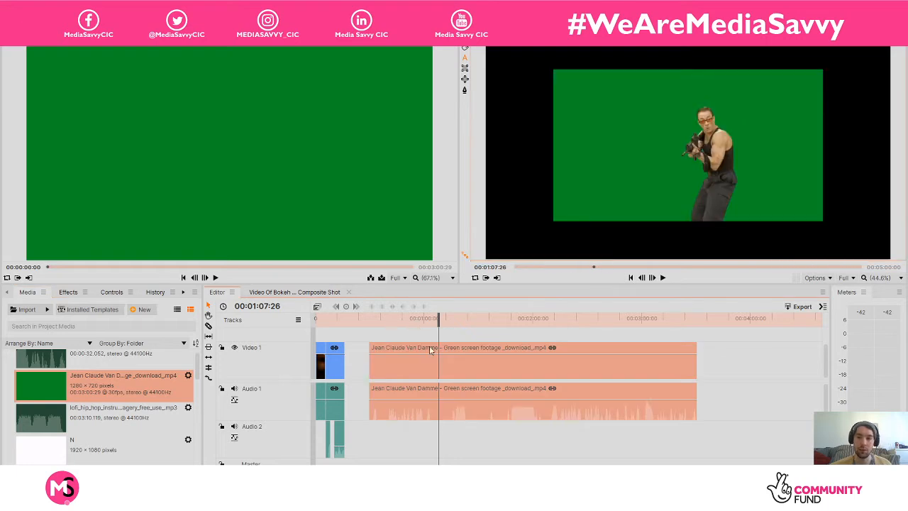
pyautogui.rightClick(424, 352)
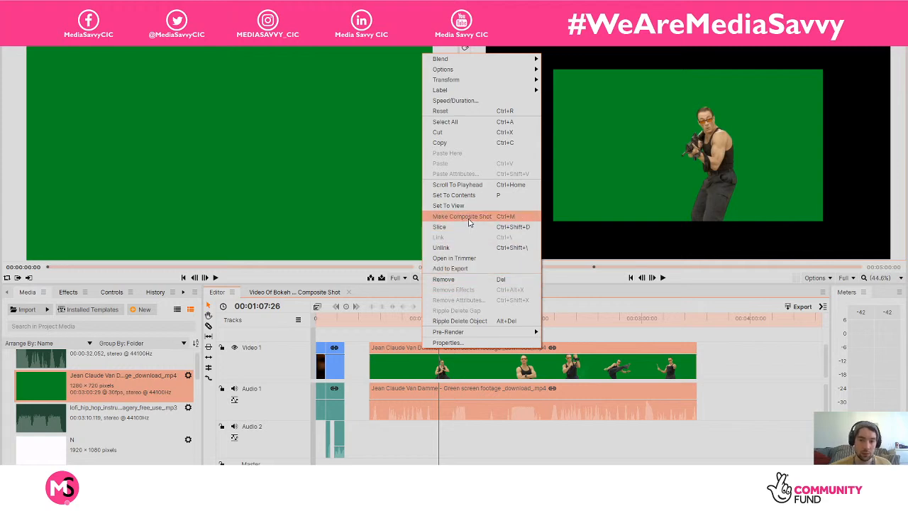
pyautogui.moveTo(490, 79)
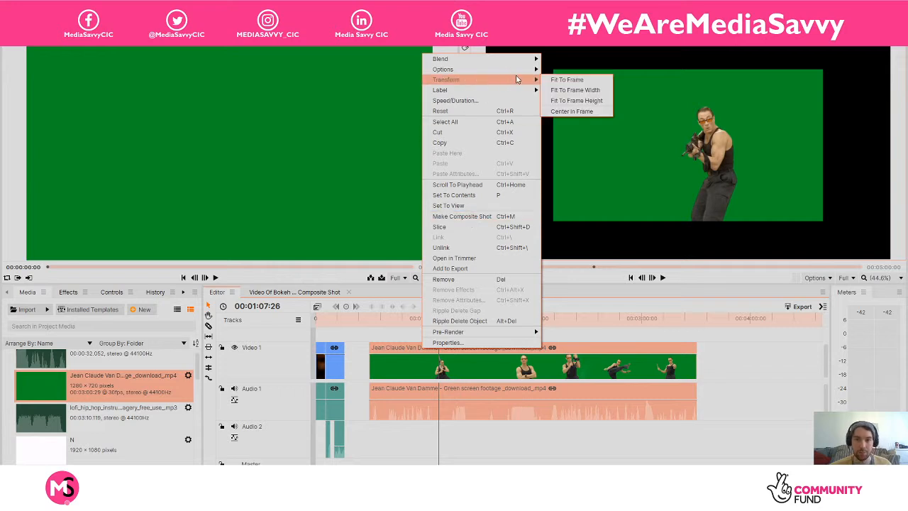
pyautogui.click(546, 76)
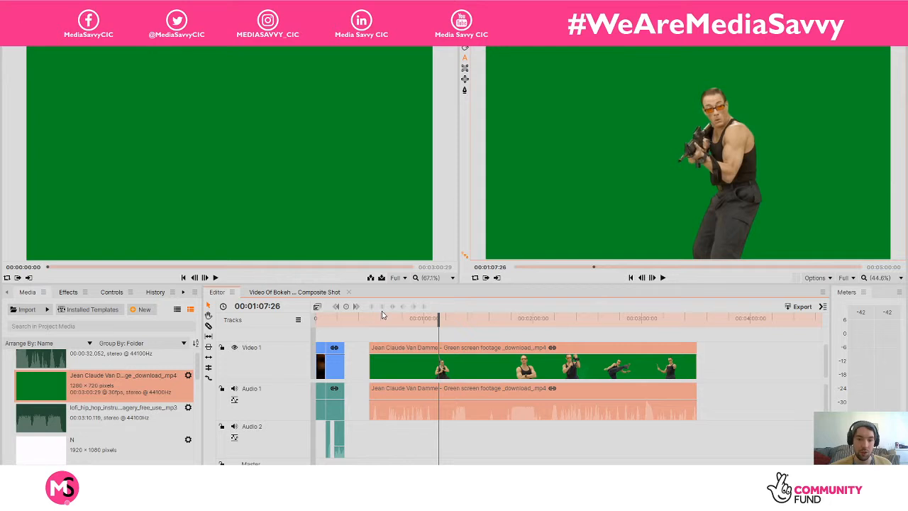
# Play the start of the Jean Claude Van Damme clip to 00:00:34:09 and apply the Color Difference Key effect to it
pyautogui.moveTo(385, 317); pyautogui.dragTo(369, 315)
pyautogui.press('space')
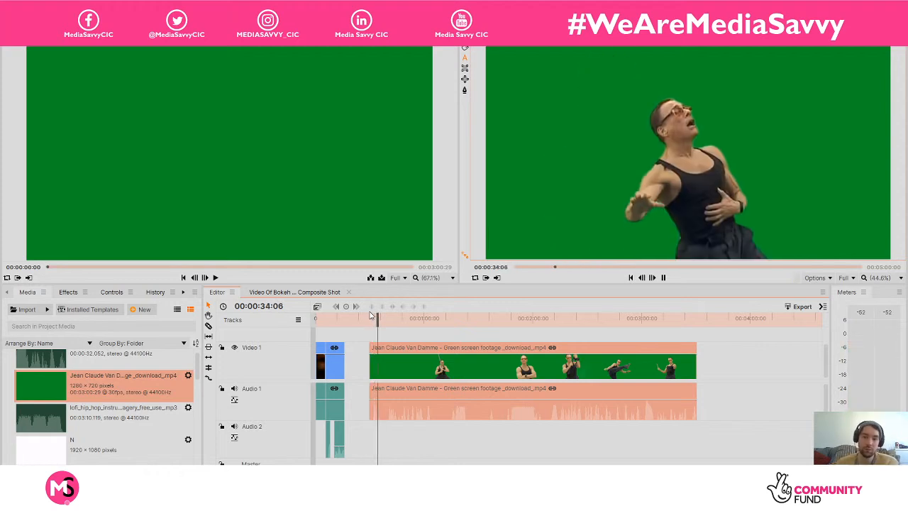
pyautogui.press('space')
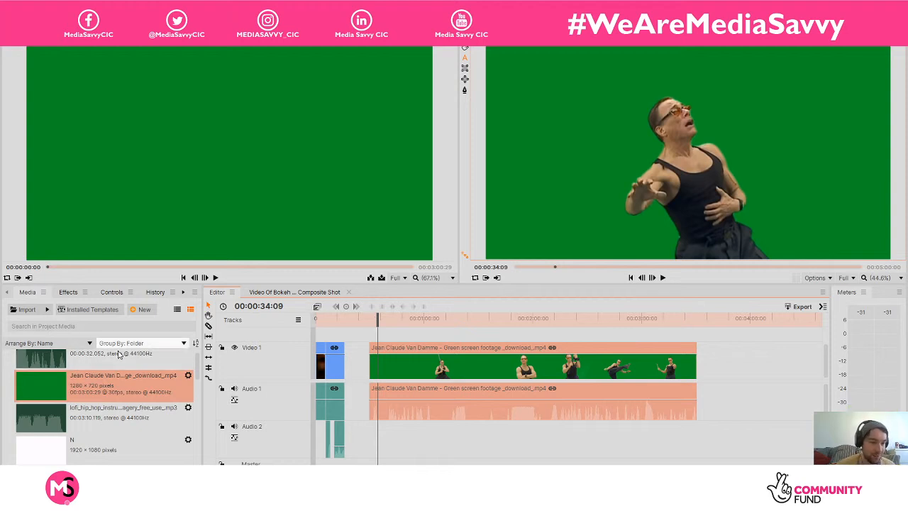
pyautogui.click(68, 292)
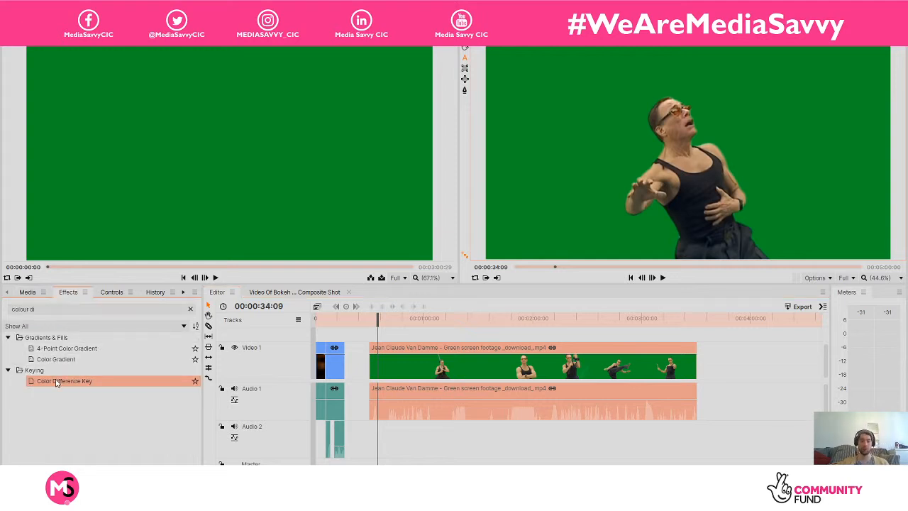
pyautogui.moveTo(490, 404); pyautogui.dragTo(430, 366)
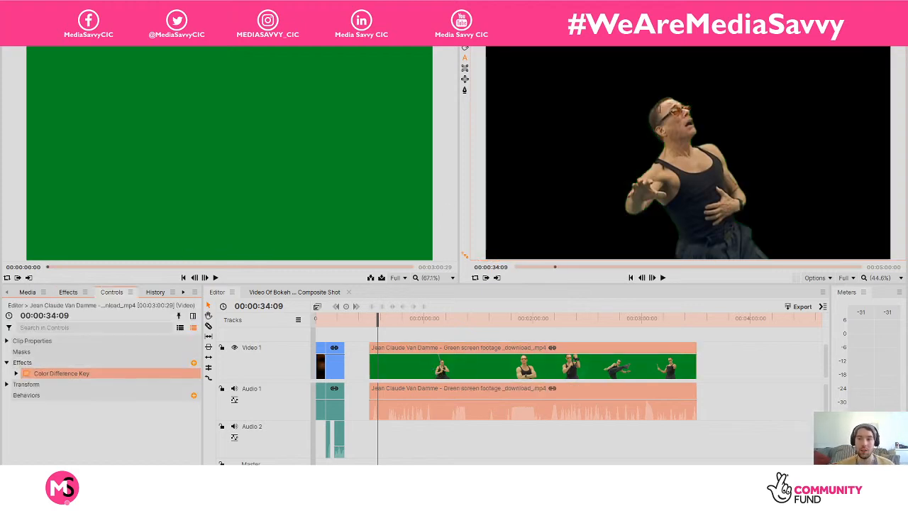
# Set the Gamma of the clip's Color Difference Key to 0.35
pyautogui.click(14, 373)
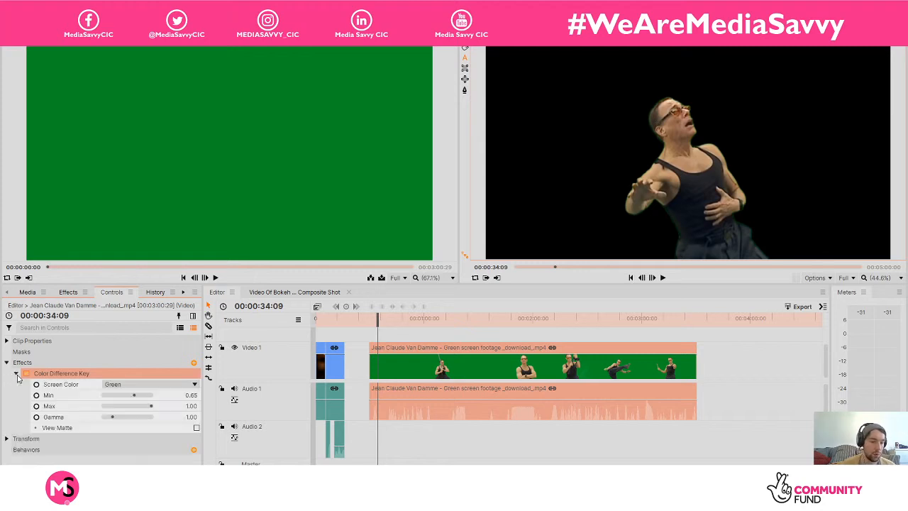
pyautogui.click(113, 418)
pyautogui.moveTo(109, 419); pyautogui.dragTo(108, 418)
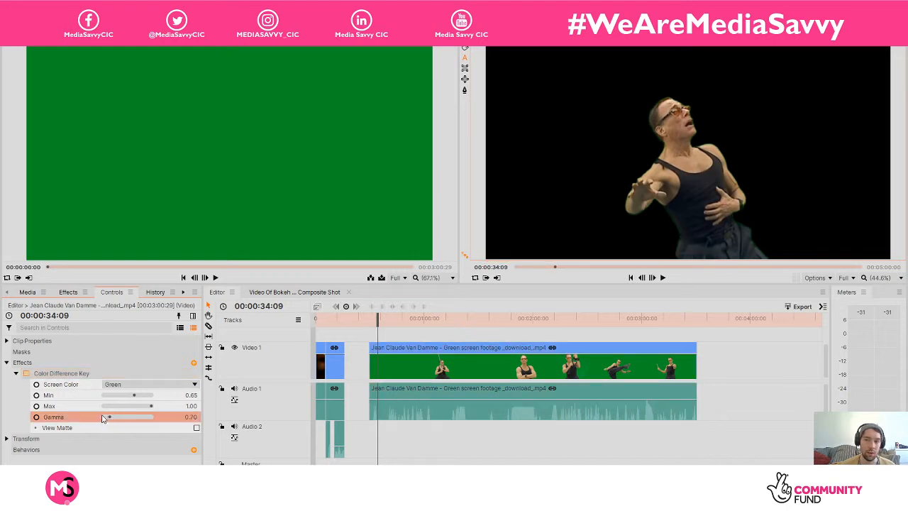
pyautogui.moveTo(109, 420); pyautogui.dragTo(108, 420)
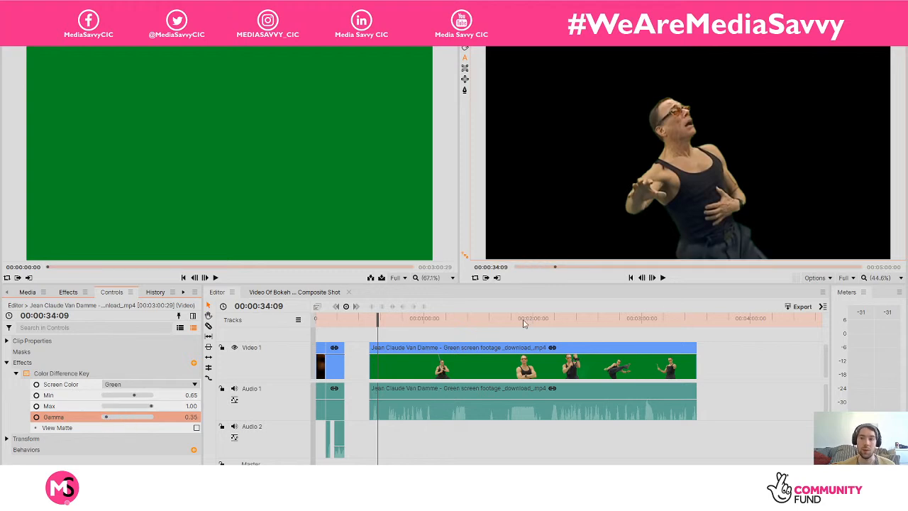
# Play the keyed Jean Claude Van Damme clip from about 00:00:37:29 to 00:01:03:27 to find a usable section
pyautogui.moveTo(379, 317); pyautogui.dragTo(385, 319)
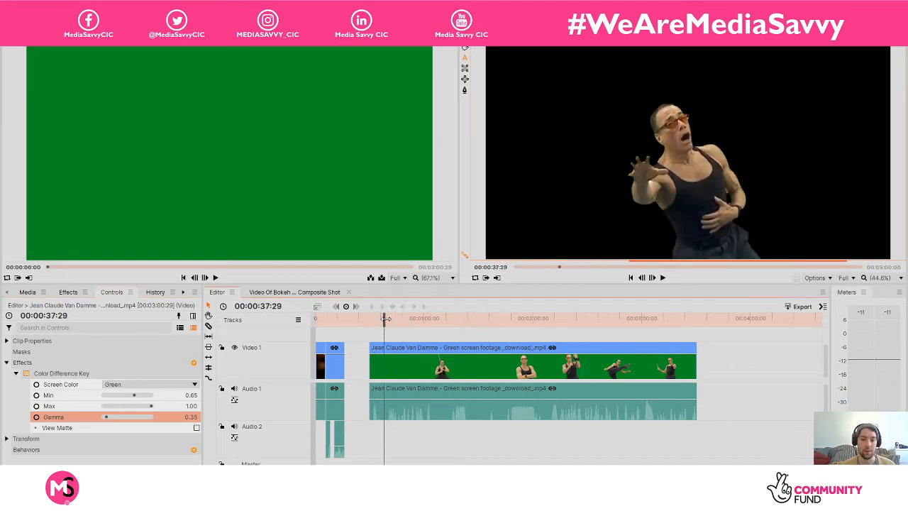
pyautogui.press('space')
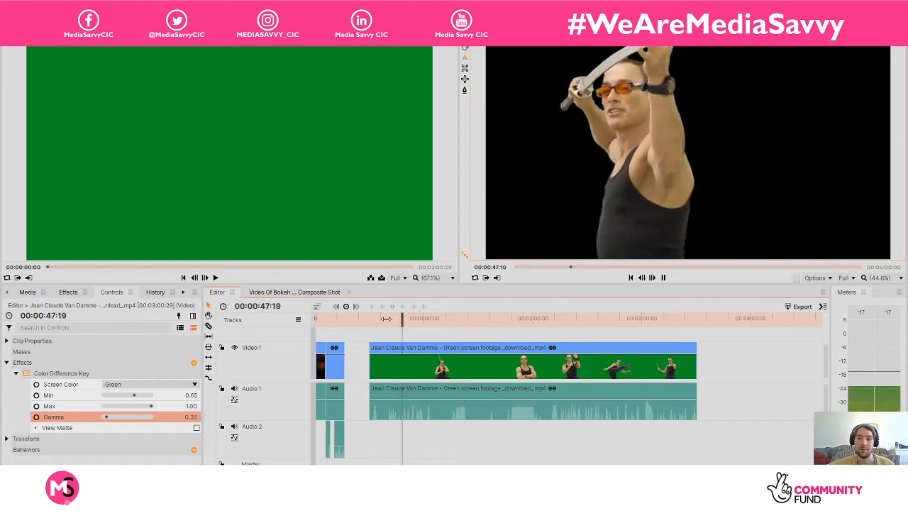
pyautogui.press('space')
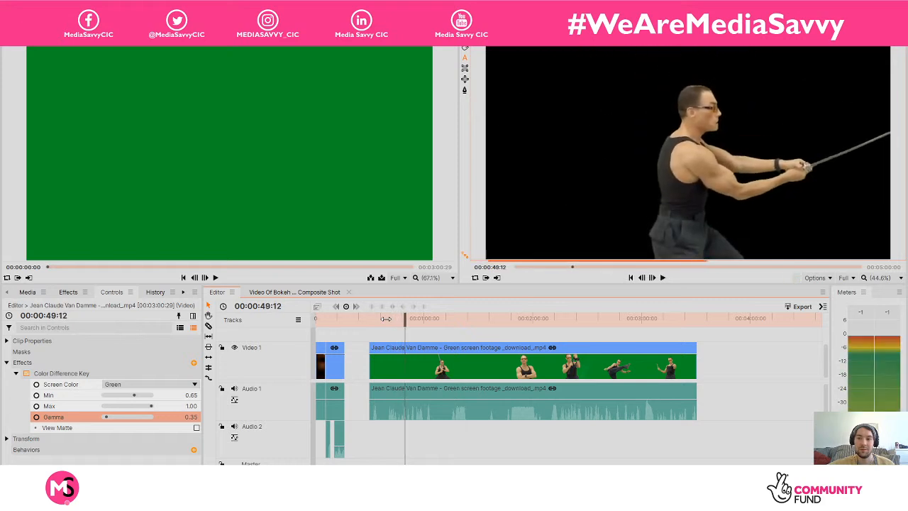
pyautogui.press('space')
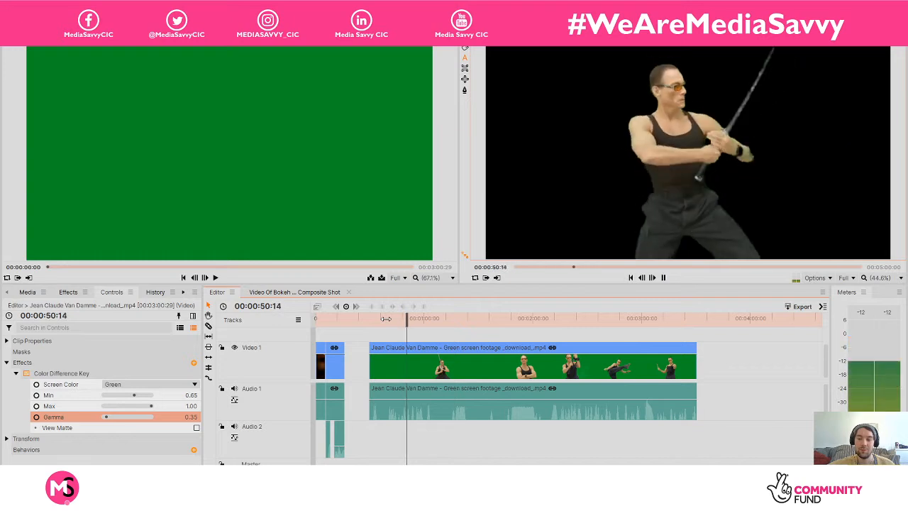
pyautogui.press('space')
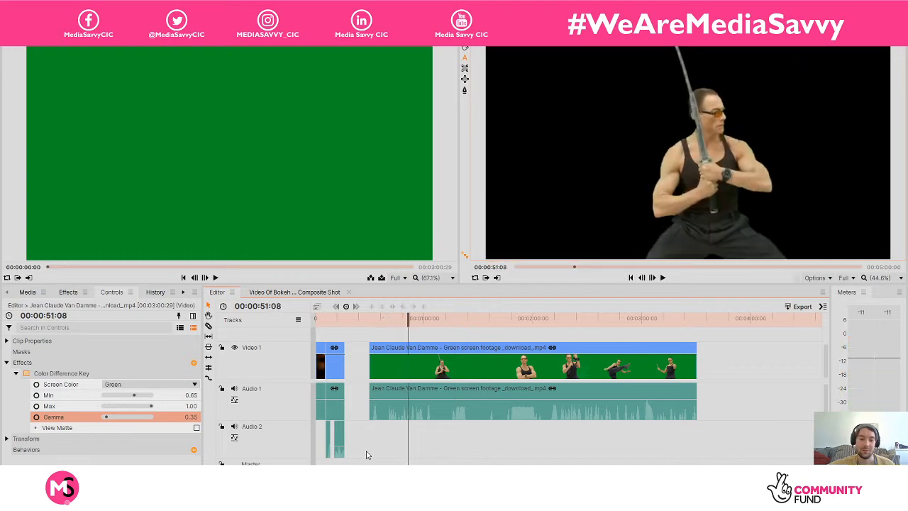
pyautogui.scroll(8, 567, 383)
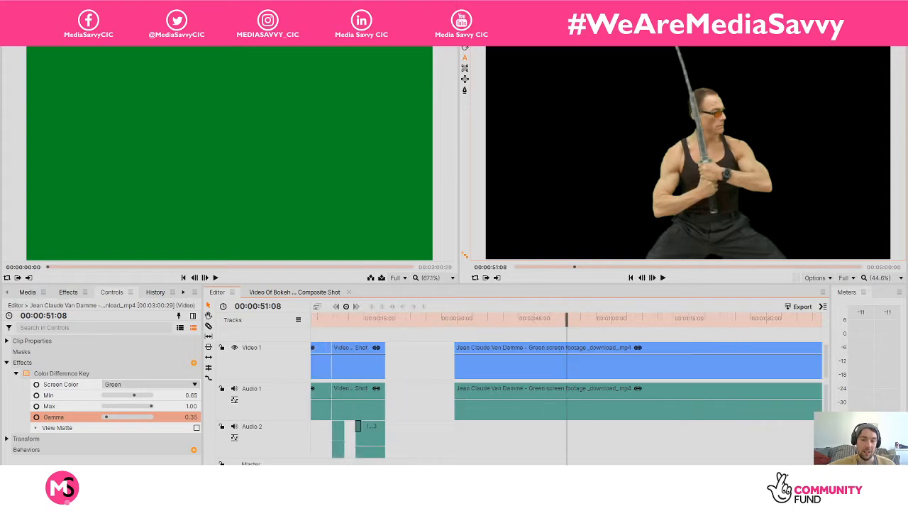
pyautogui.scroll(-7, 568, 383)
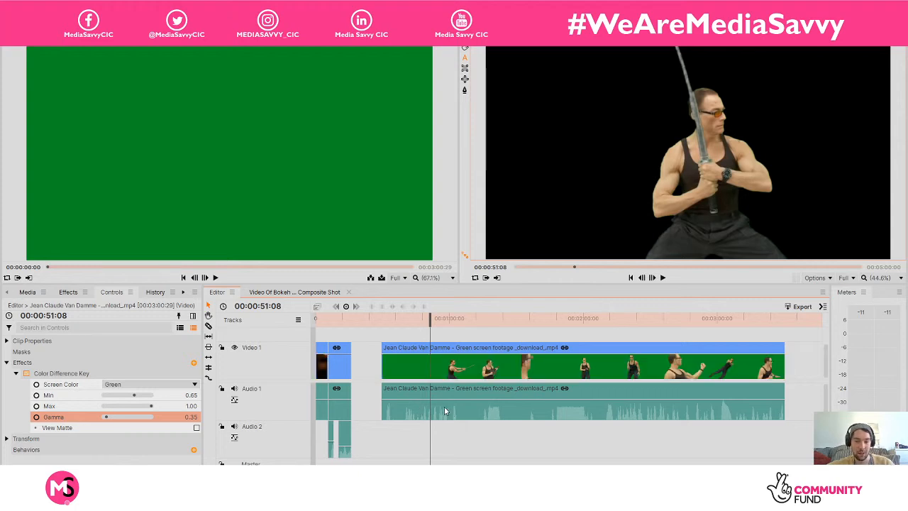
pyautogui.press('space')
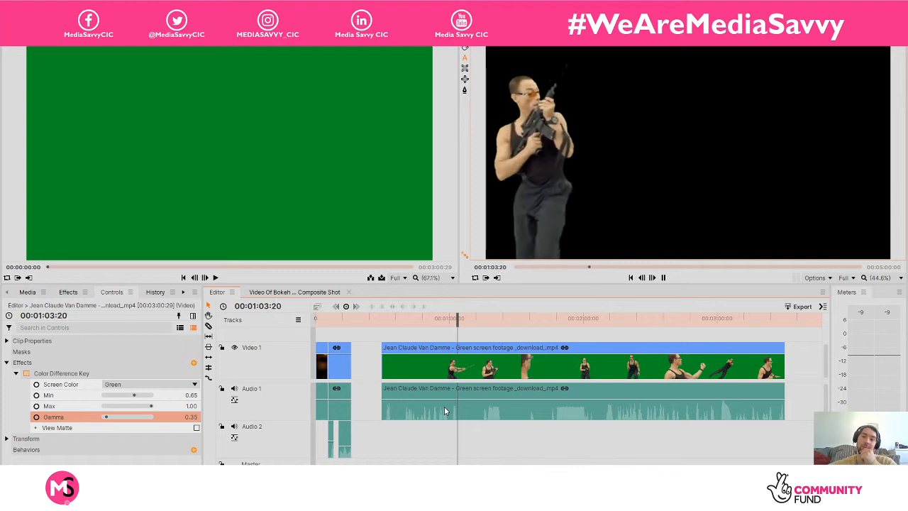
pyautogui.press('space')
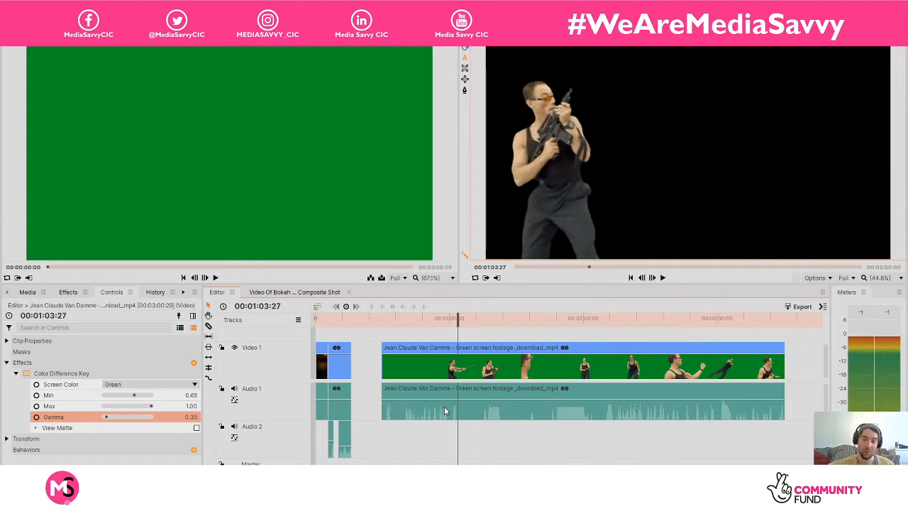
# Replay the sword section from about 00:00:48 and slice the Jean Claude Van Damme clip with its audio at 00:00:58:22
pyautogui.click(419, 317)
pyautogui.moveTo(420, 317); pyautogui.dragTo(422, 318)
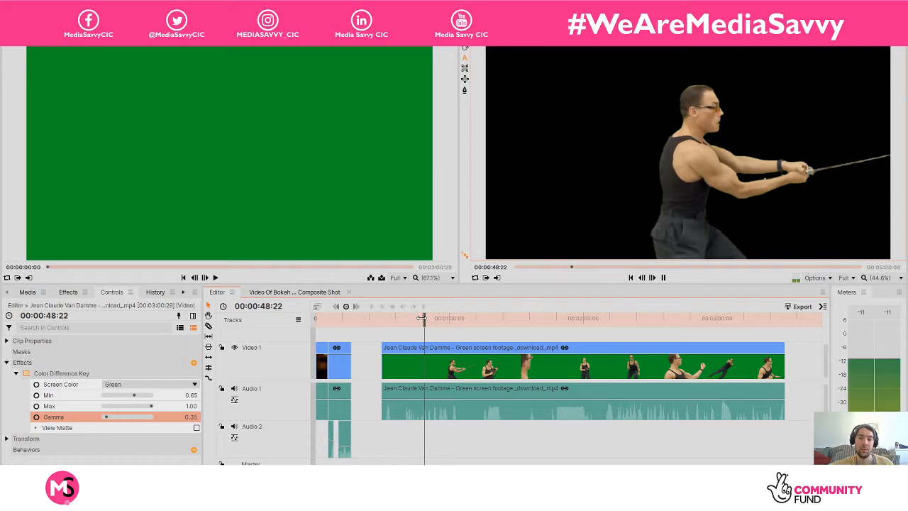
pyautogui.moveTo(421, 318); pyautogui.dragTo(422, 317)
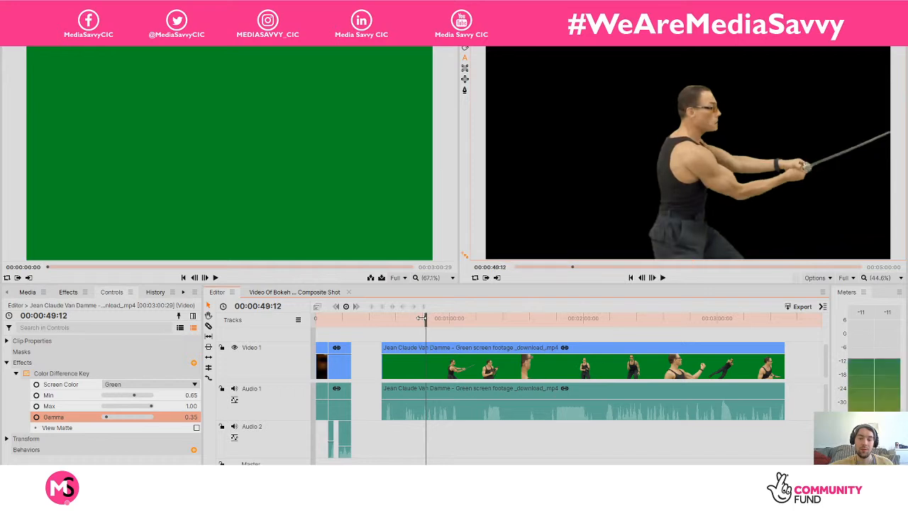
pyautogui.moveTo(422, 319); pyautogui.dragTo(441, 325)
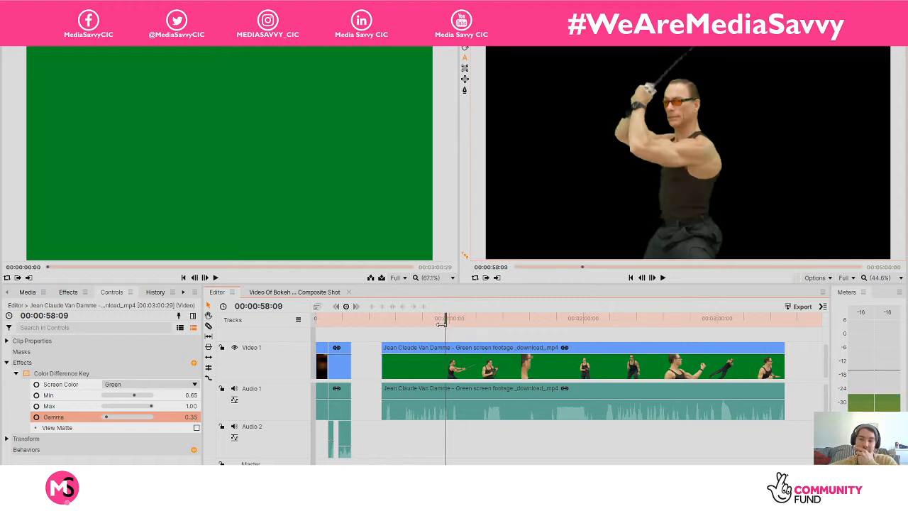
pyautogui.press('space')
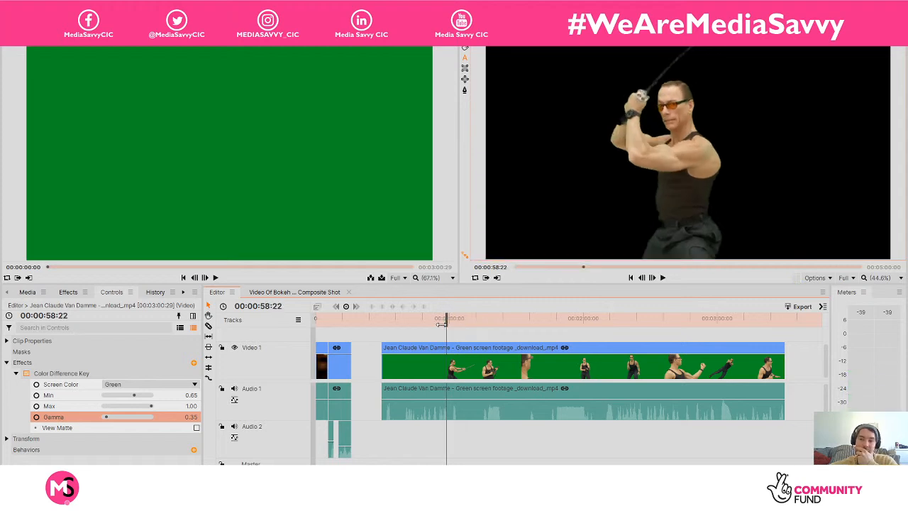
pyautogui.click(451, 414)
# Play on past the first cut and slice the Jean Claude Van Damme clip with its audio again at 00:01:02:10
pyautogui.press('space')
pyautogui.press('space')
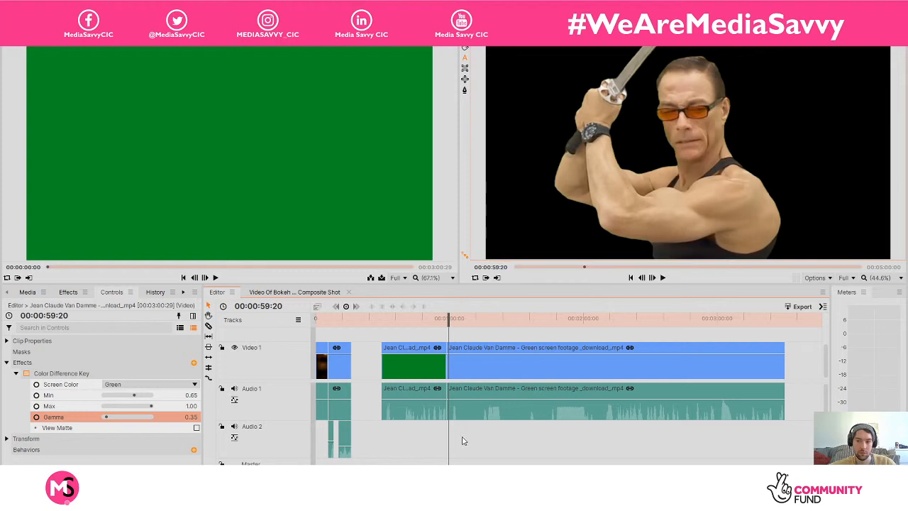
pyautogui.press('space')
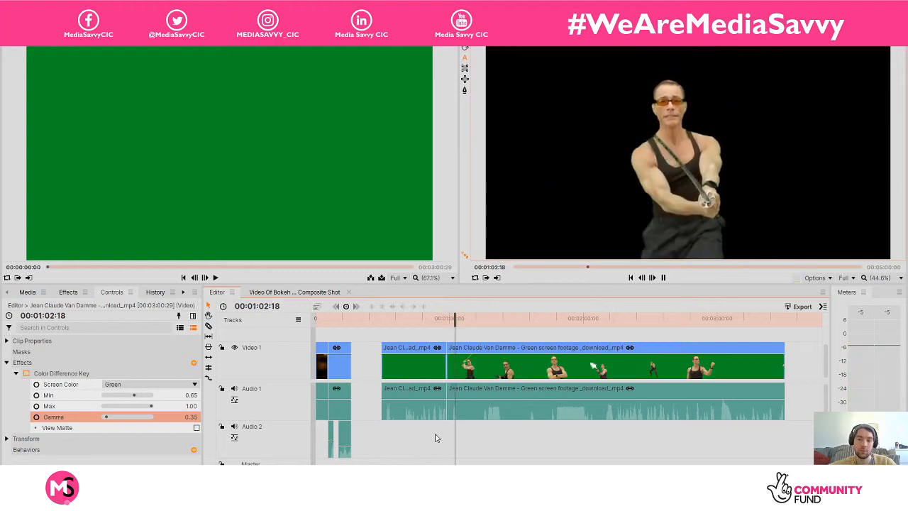
pyautogui.press('space')
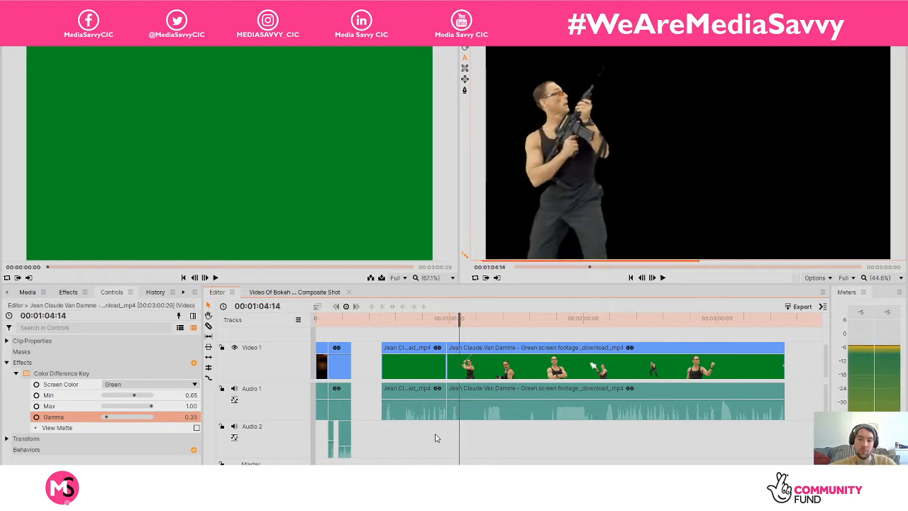
pyautogui.moveTo(461, 320); pyautogui.dragTo(457, 320)
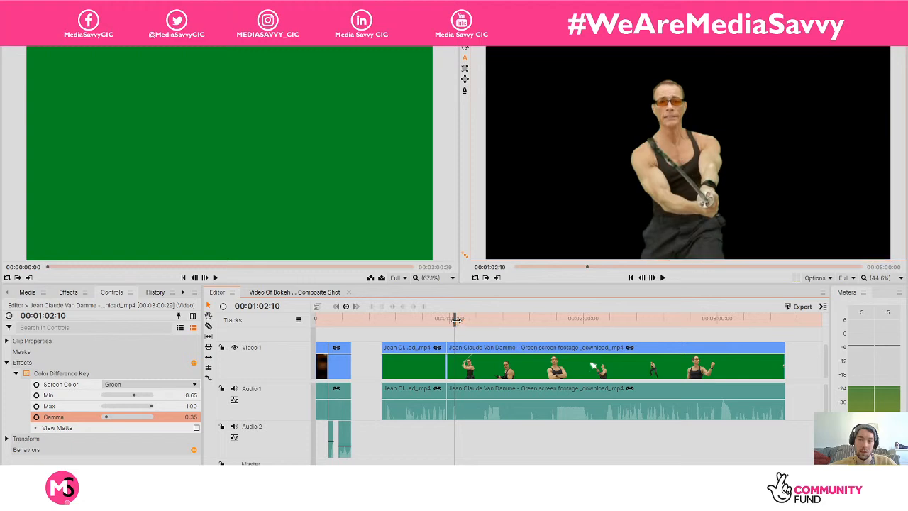
pyautogui.click(456, 404)
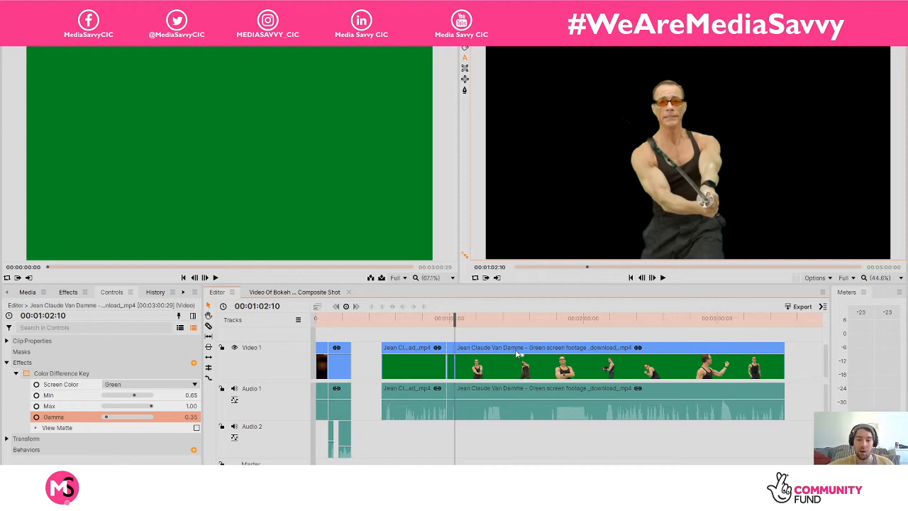
# Delete the parts of the Jean Claude Van Damme clip after and before the short sword section, with their audio
pyautogui.click(511, 348)
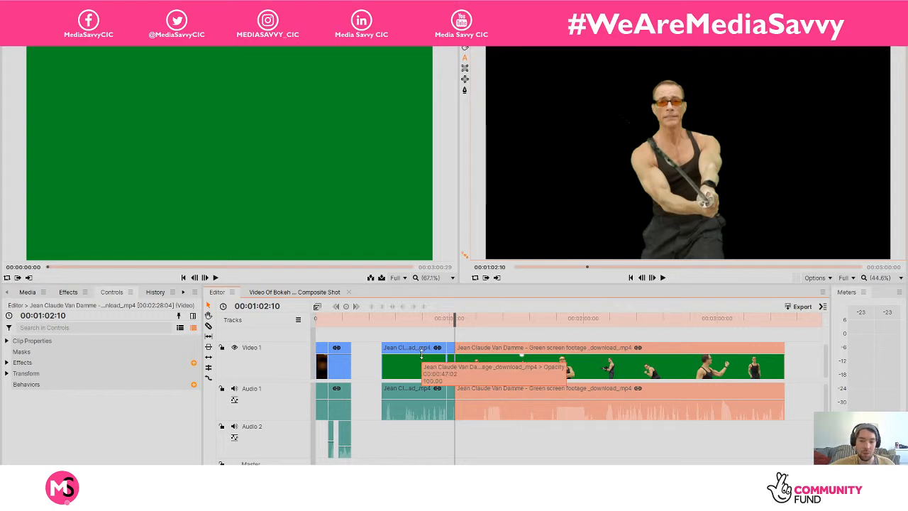
pyautogui.press('Delete')
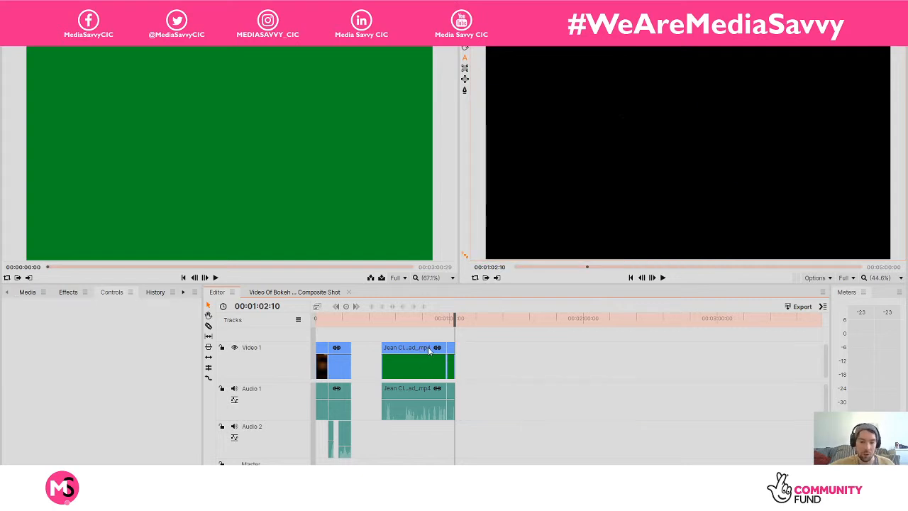
pyautogui.click(428, 349)
pyautogui.press('Delete')
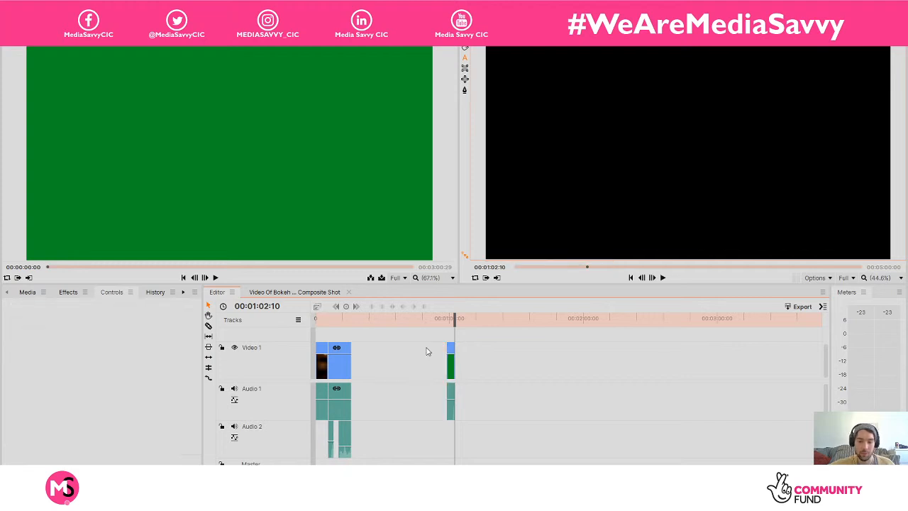
# Place Time Lapse Video of Tall Buildings.mp4 on Video 1 beneath the keyed sword section and scale it to fit the frame
pyautogui.moveTo(456, 320); pyautogui.dragTo(449, 320)
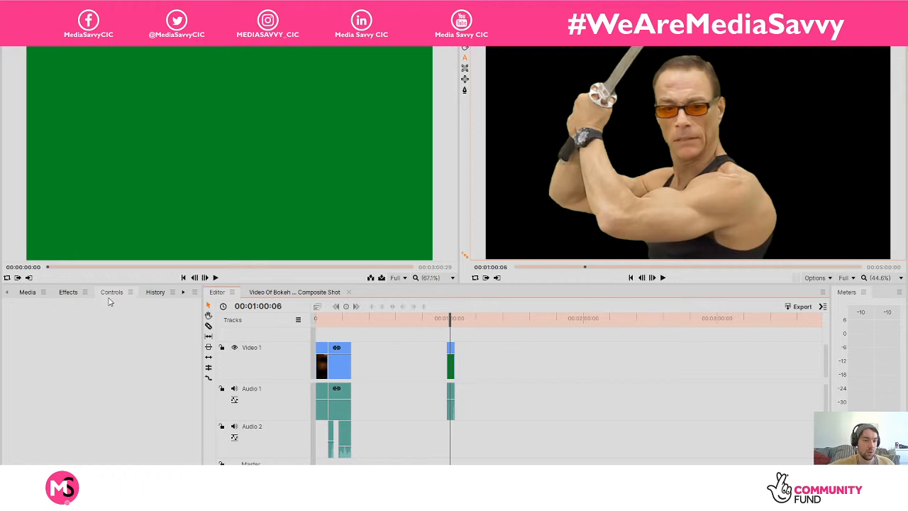
pyautogui.click(27, 292)
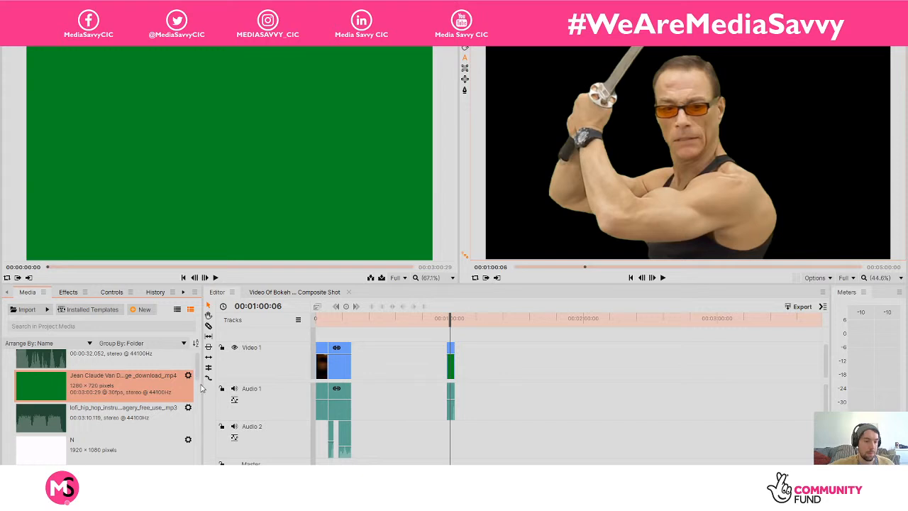
pyautogui.moveTo(198, 378); pyautogui.dragTo(197, 418)
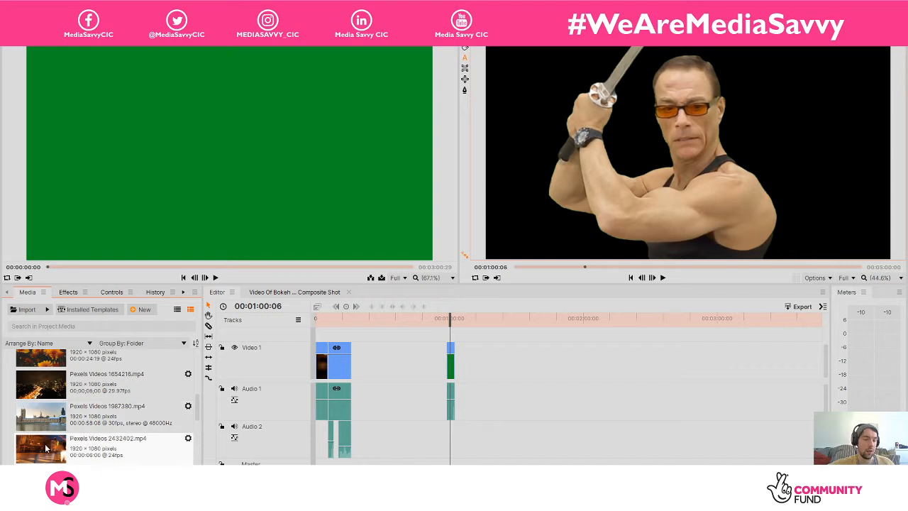
pyautogui.moveTo(200, 411); pyautogui.dragTo(200, 425)
pyautogui.moveTo(44, 426); pyautogui.dragTo(409, 441)
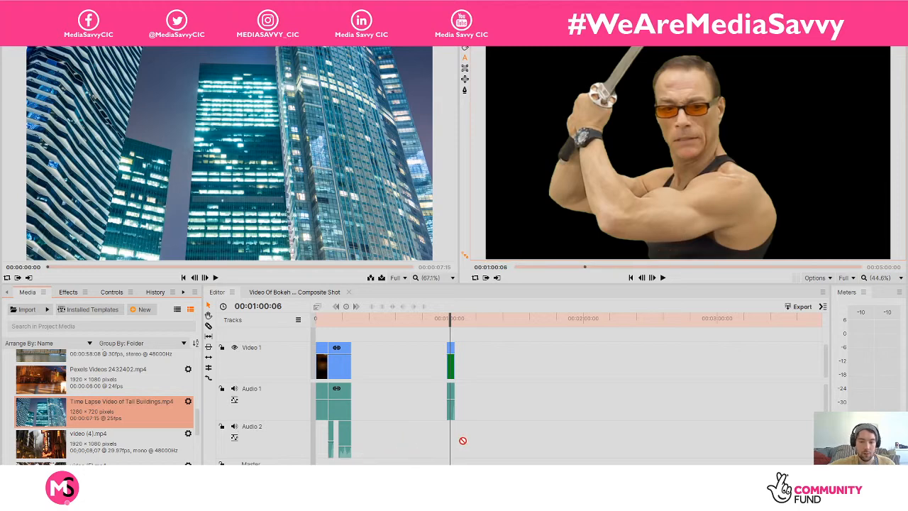
pyautogui.moveTo(68, 404); pyautogui.dragTo(451, 343)
pyautogui.moveTo(472, 374); pyautogui.dragTo(454, 374)
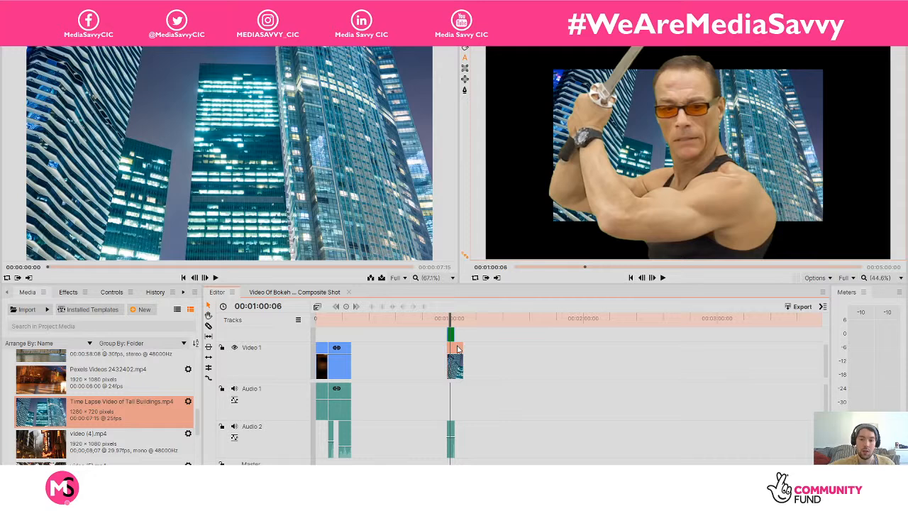
pyautogui.rightClick(457, 348)
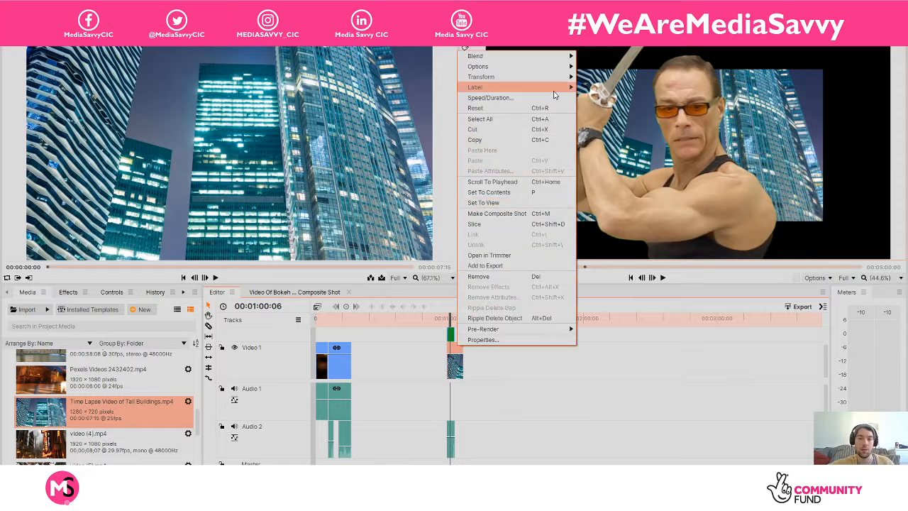
pyautogui.click(590, 77)
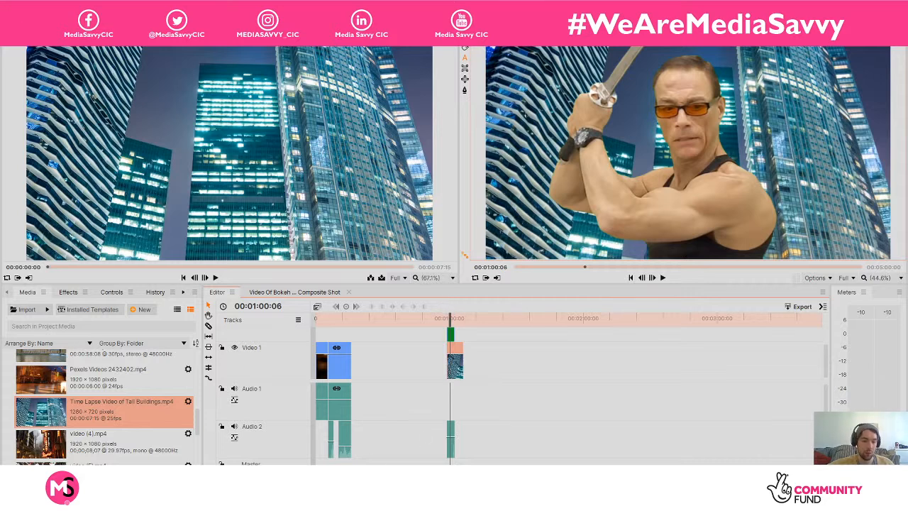
# Move the Jean Claude Van Damme clip to Video 1 and Audio 1 and the tall buildings clip above it on Video 2
pyautogui.press('=')
pyautogui.press('=')
pyautogui.press('=')
pyautogui.press('=')
pyautogui.press('=')
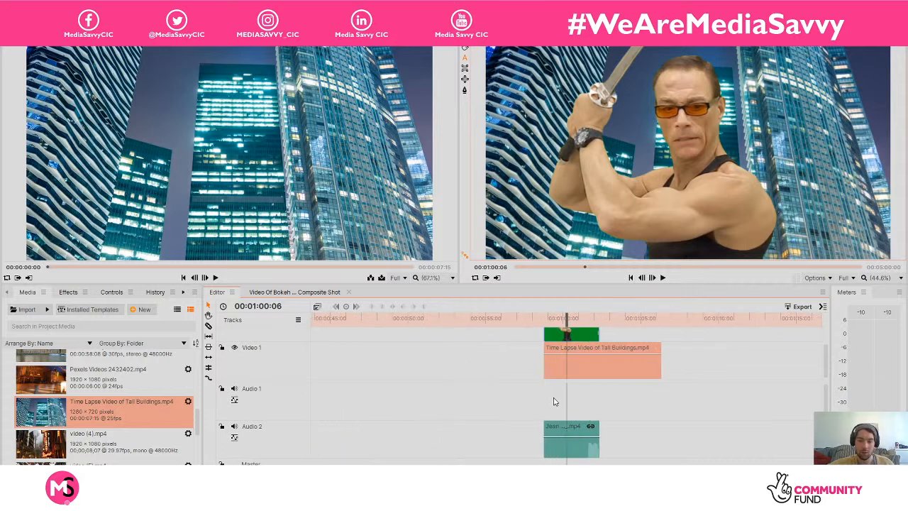
pyautogui.moveTo(558, 426); pyautogui.dragTo(558, 399)
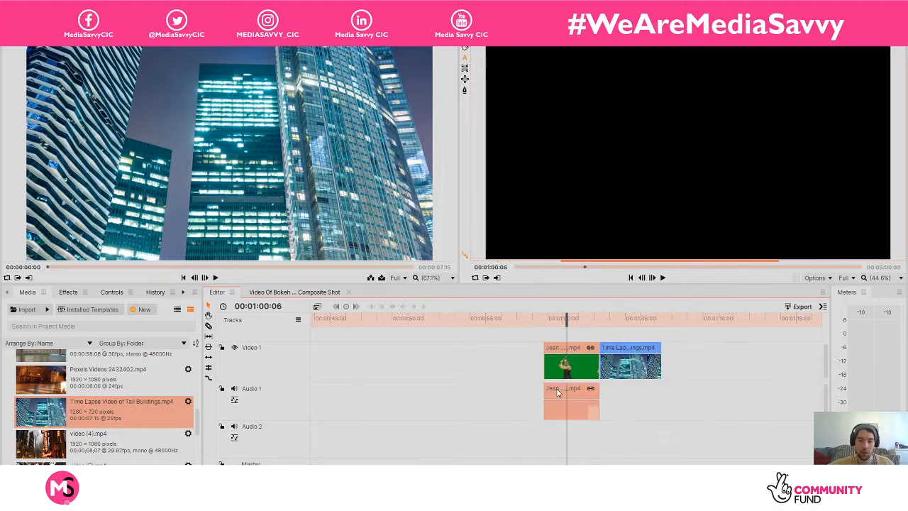
pyautogui.click(618, 353)
pyautogui.moveTo(618, 352); pyautogui.dragTo(563, 348)
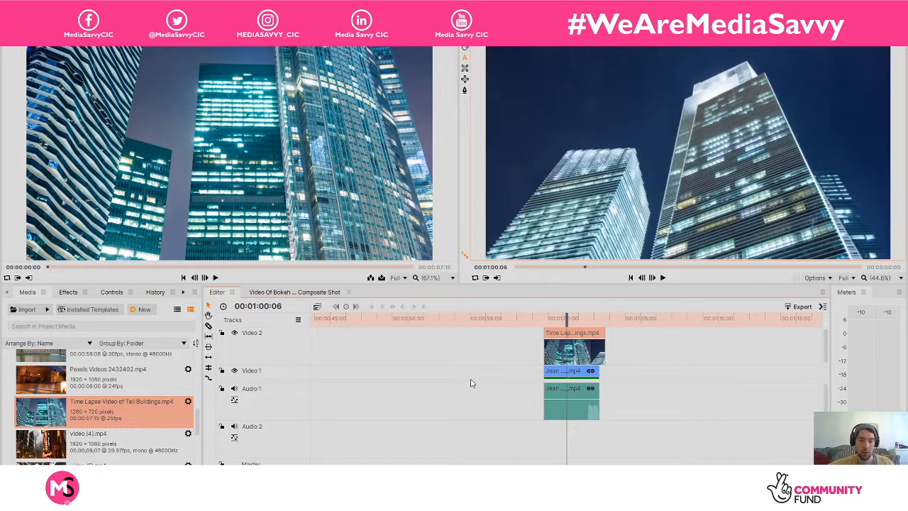
# Move the tall buildings and Jean Claude Van Damme clips together to about 00:00:19:13 and play them through to 00:00:22:08
pyautogui.moveTo(471, 358); pyautogui.dragTo(600, 417)
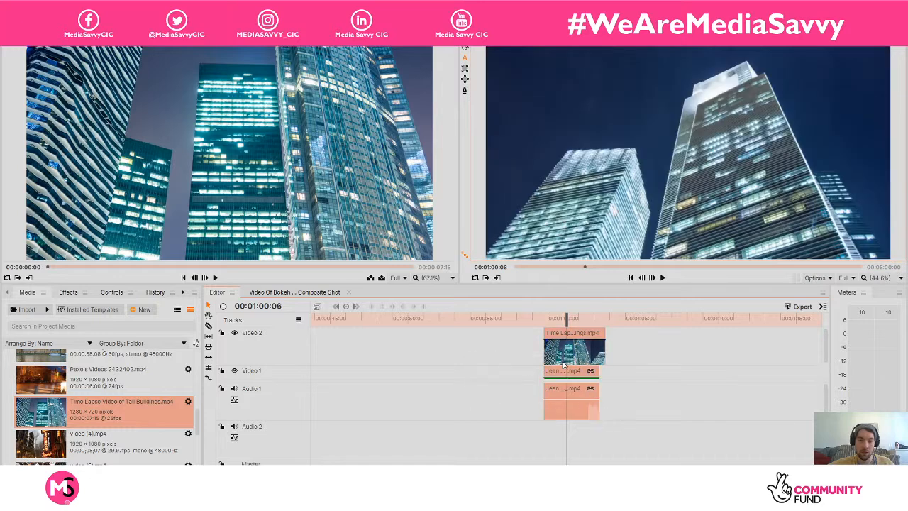
pyautogui.moveTo(557, 354); pyautogui.dragTo(488, 375)
pyautogui.click(477, 319)
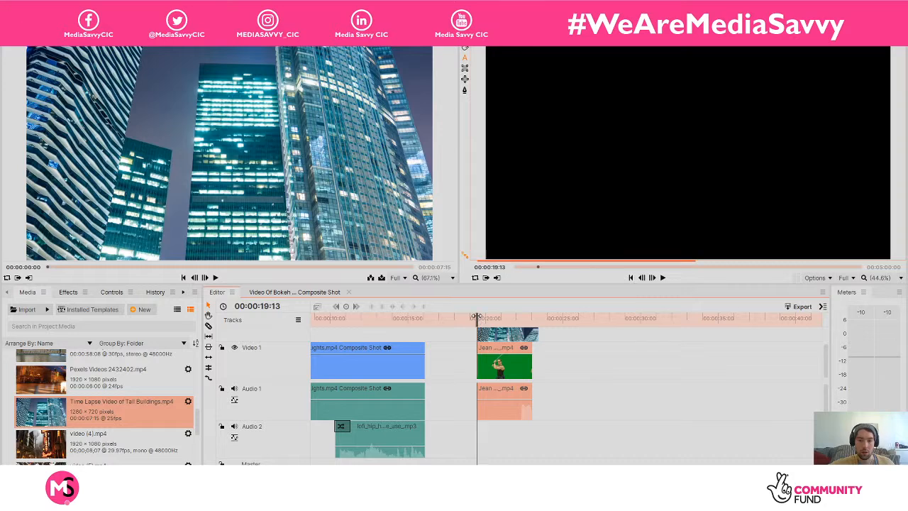
pyautogui.press('space')
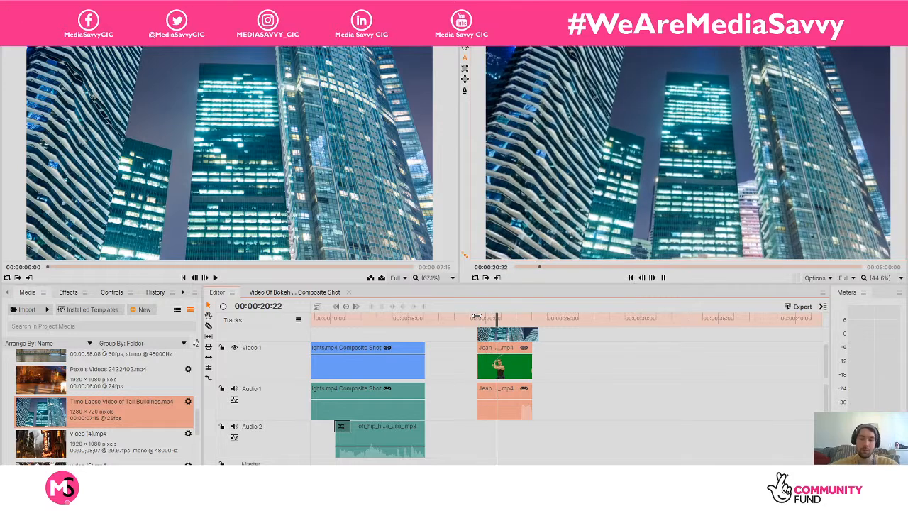
pyautogui.press('space')
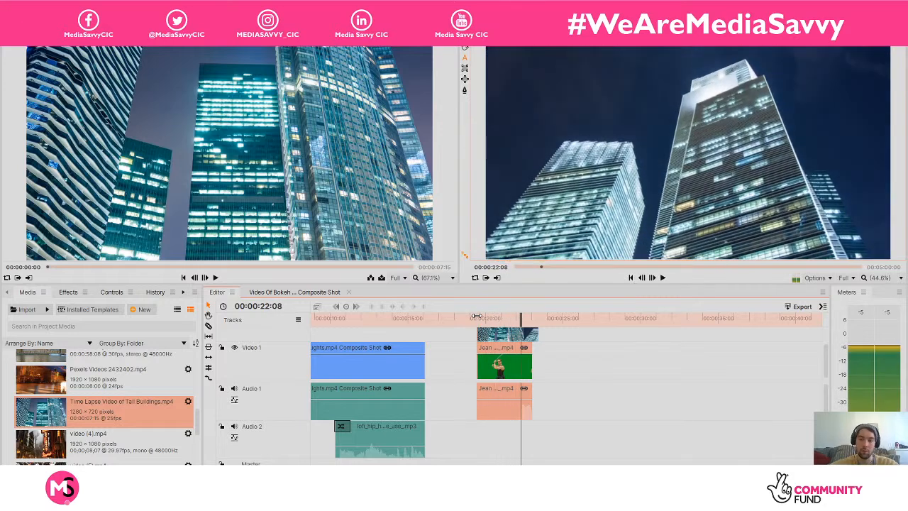
# Rearrange the clips at about 00:00:18:08 with the keyed Jean Claude Van Damme clip on Video 2 above the tall buildings on Video 1
pyautogui.moveTo(826, 368); pyautogui.dragTo(824, 359)
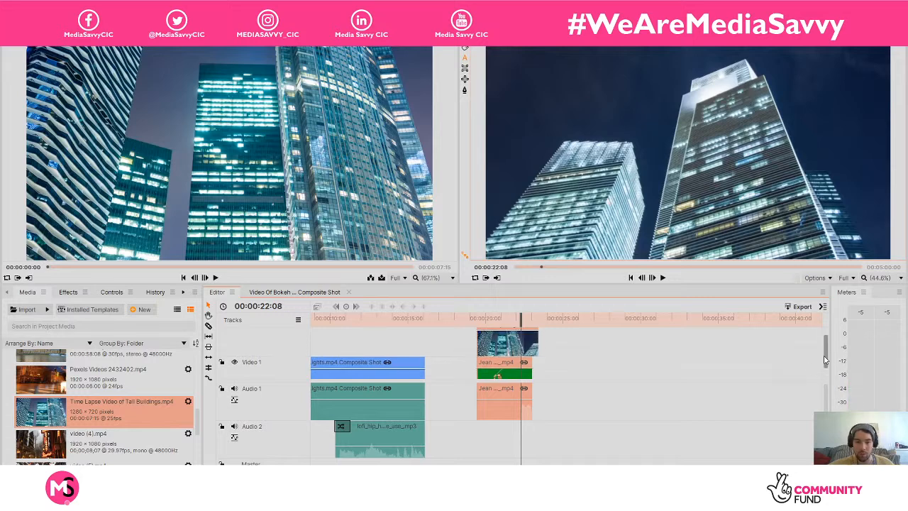
pyautogui.moveTo(506, 368)
pyautogui.mouseDown()
pyautogui.moveTo(501, 352)
pyautogui.moveTo(608, 344)
pyautogui.moveTo(491, 369)
pyautogui.mouseUp()
pyautogui.click(654, 366)
pyautogui.moveTo(575, 359); pyautogui.dragTo(477, 349)
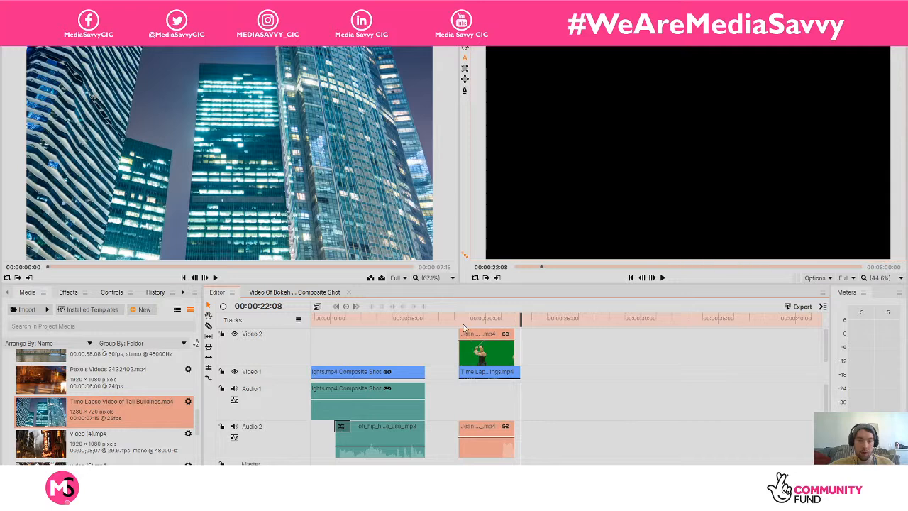
# Play the keyed sword section over the tall buildings from 00:00:18:12 to 00:00:22:06
pyautogui.click(462, 319)
pyautogui.moveTo(463, 319); pyautogui.dragTo(461, 321)
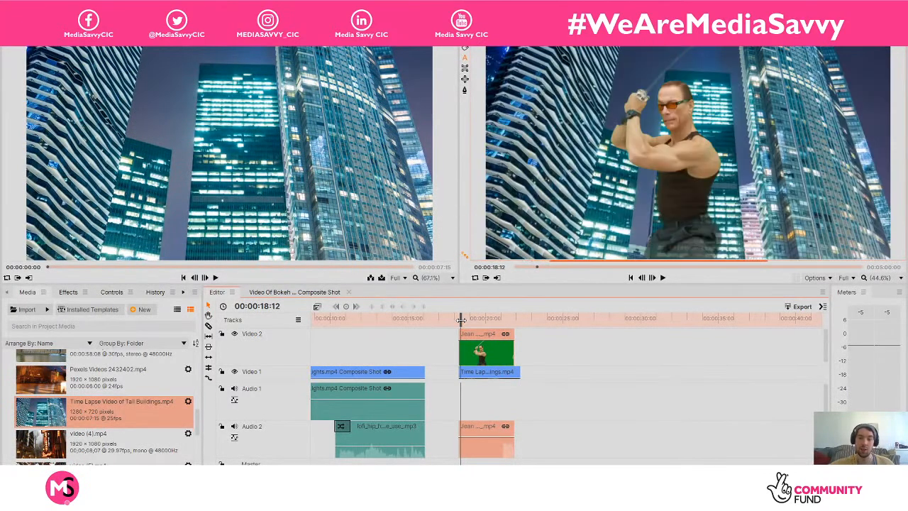
pyautogui.press('space')
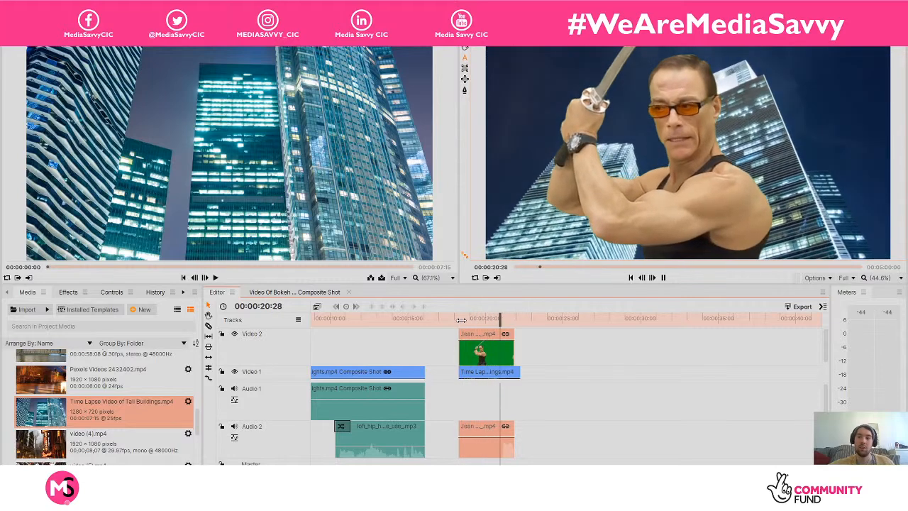
pyautogui.press('space')
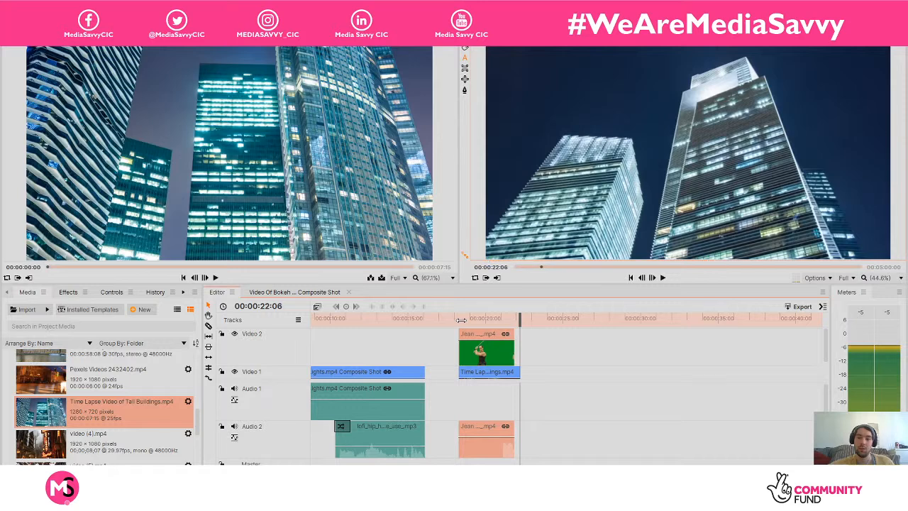
# Replace the tall buildings clip on Video 1 with video man doing tai chi.mp4 starting at 00:00:18:08 and return the playhead there
pyautogui.click(491, 373)
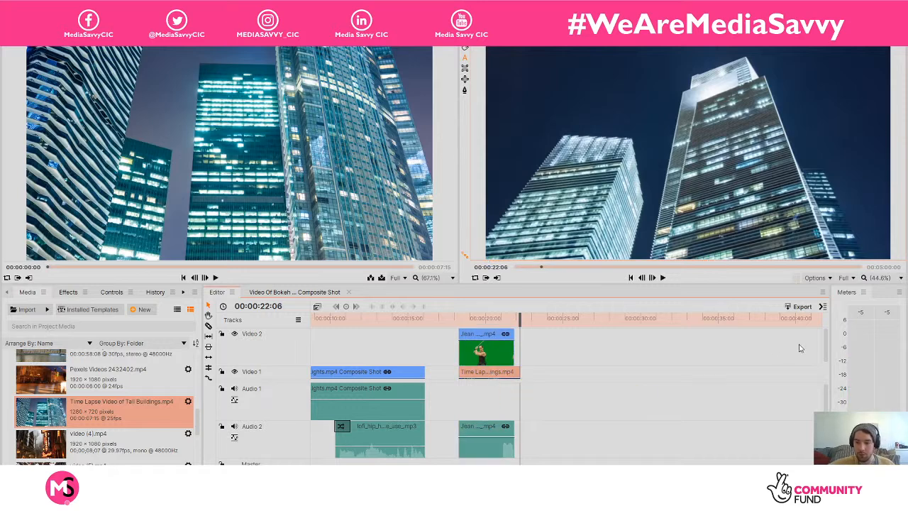
pyautogui.moveTo(825, 345); pyautogui.dragTo(825, 352)
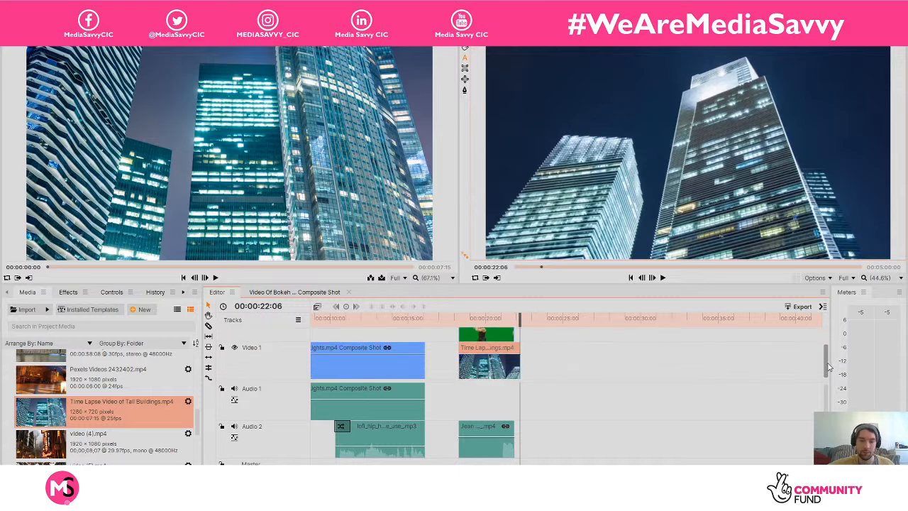
pyautogui.press('Delete')
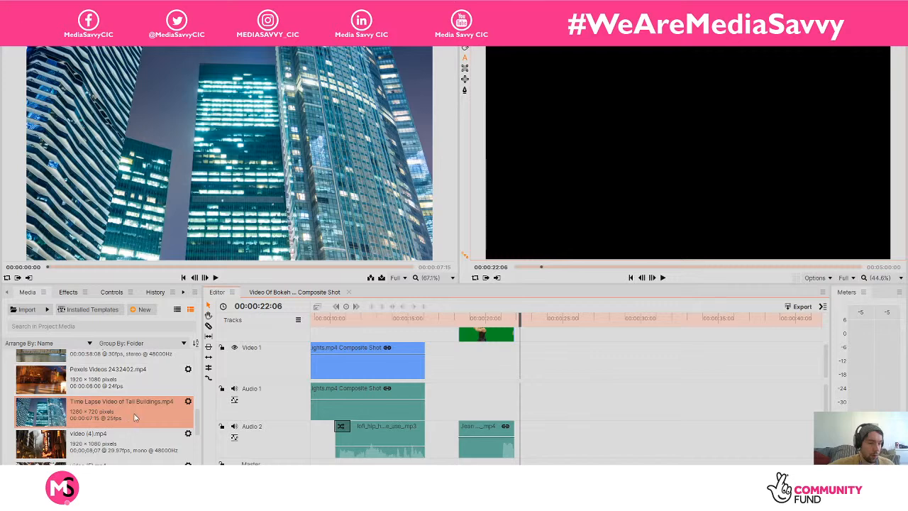
pyautogui.moveTo(199, 424); pyautogui.dragTo(202, 456)
pyautogui.moveTo(47, 431); pyautogui.dragTo(475, 383)
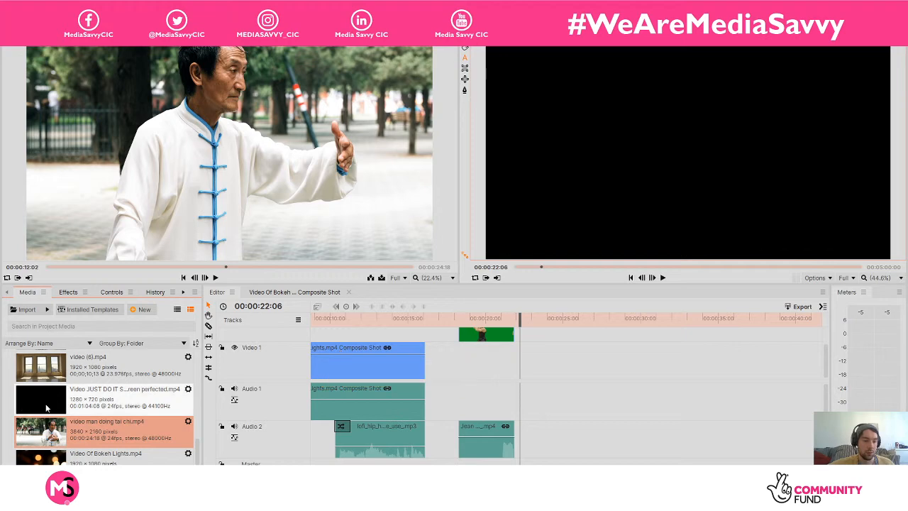
pyautogui.moveTo(68, 424); pyautogui.dragTo(461, 362)
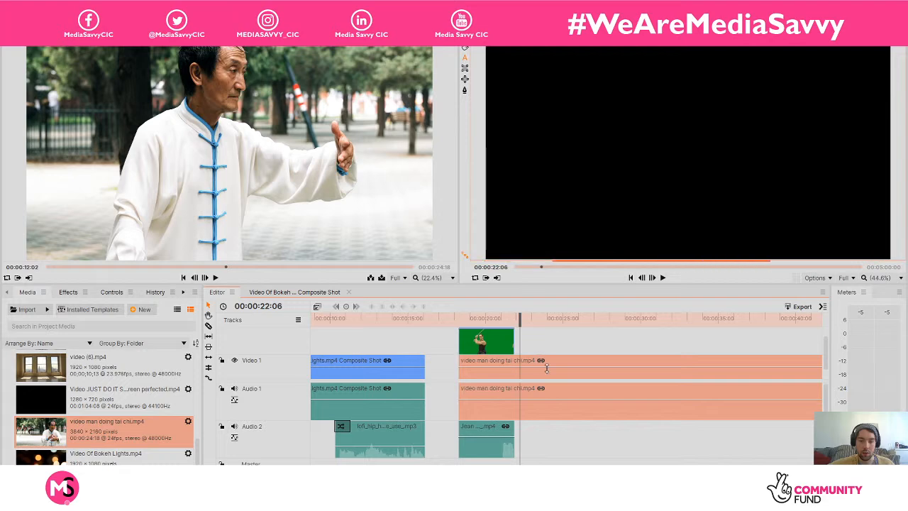
pyautogui.moveTo(518, 316); pyautogui.dragTo(463, 312)
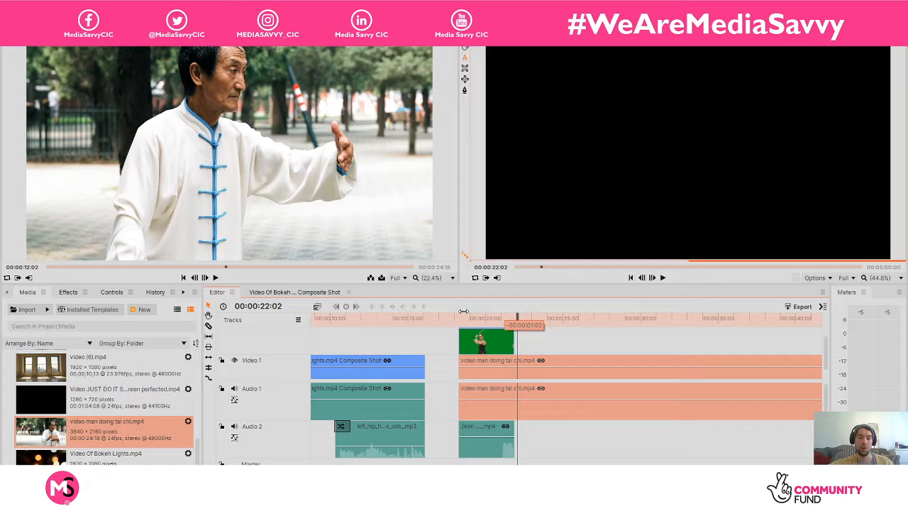
pyautogui.click(462, 312)
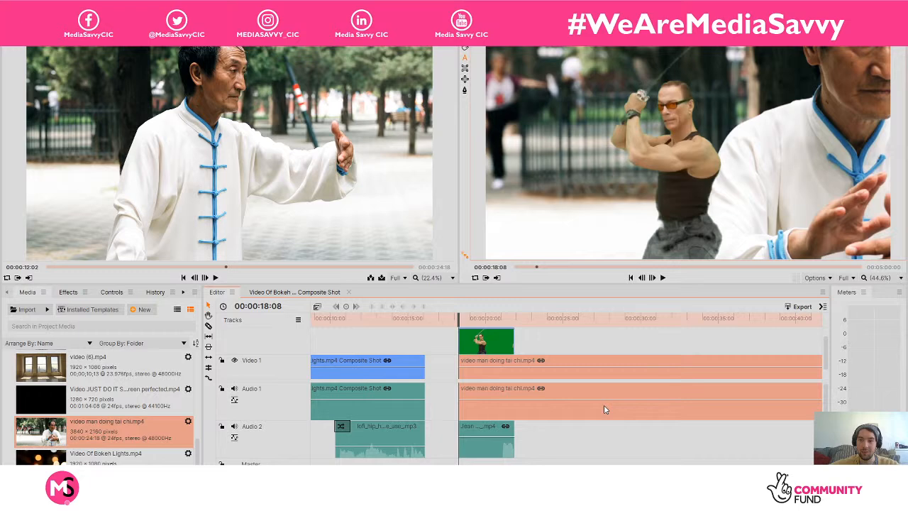
# Scale the tai chi background clip with Transform > Fit To Frame Width
pyautogui.rightClick(577, 368)
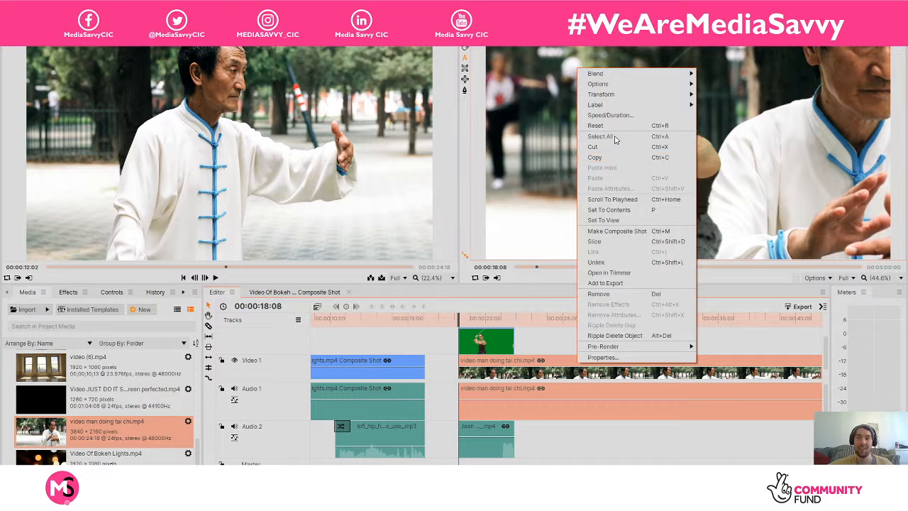
pyautogui.moveTo(642, 95)
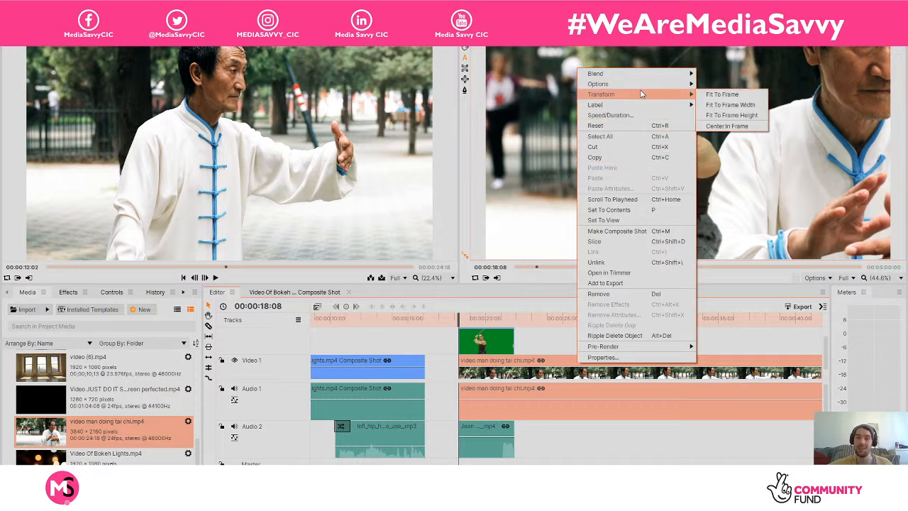
pyautogui.click(729, 105)
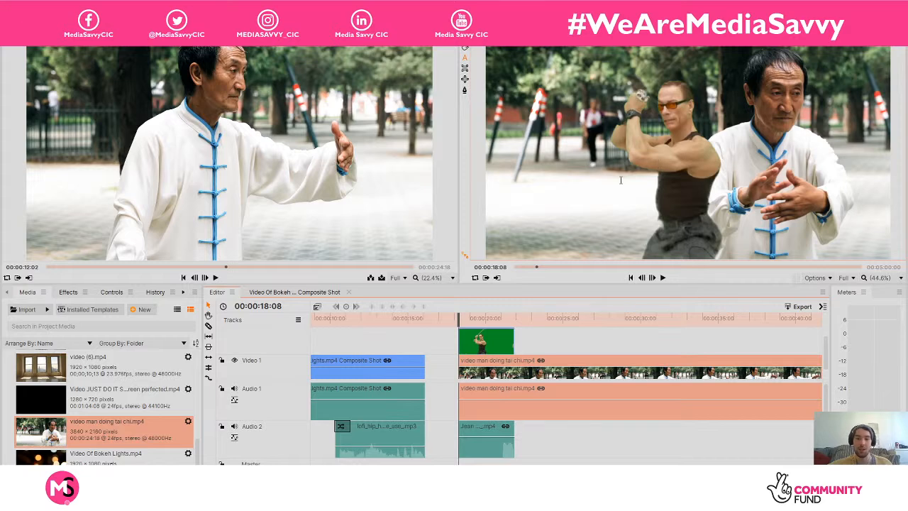
# Shift the keyed Jean Claude Van Damme clip left within the frame so he stands clear of the tai chi man
pyautogui.click(480, 338)
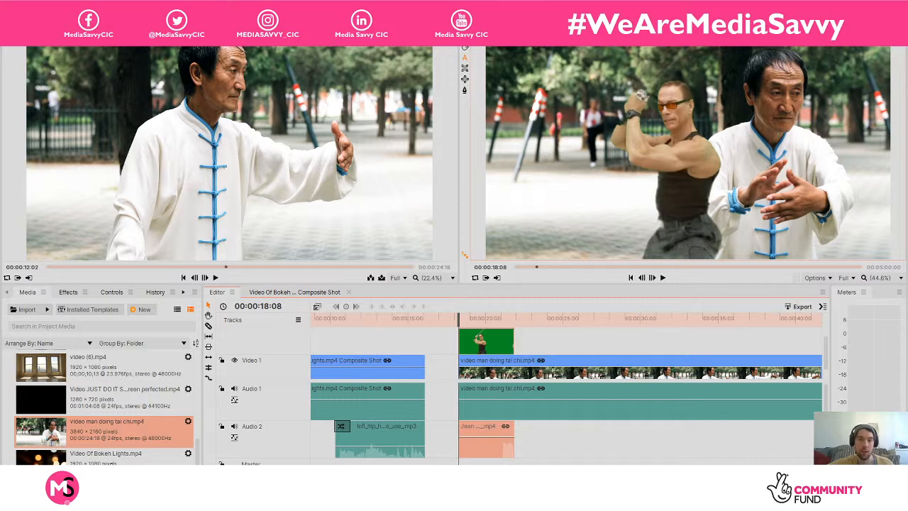
pyautogui.click(464, 36)
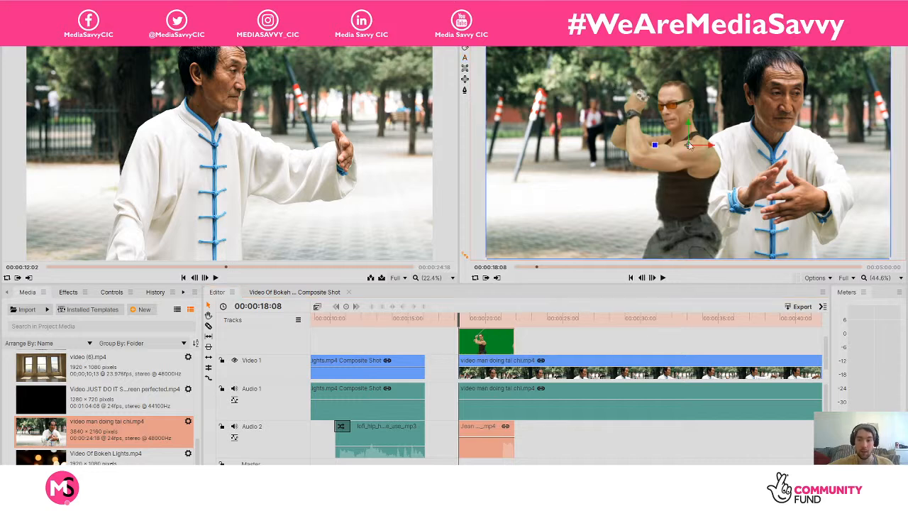
pyautogui.moveTo(685, 156); pyautogui.dragTo(623, 160)
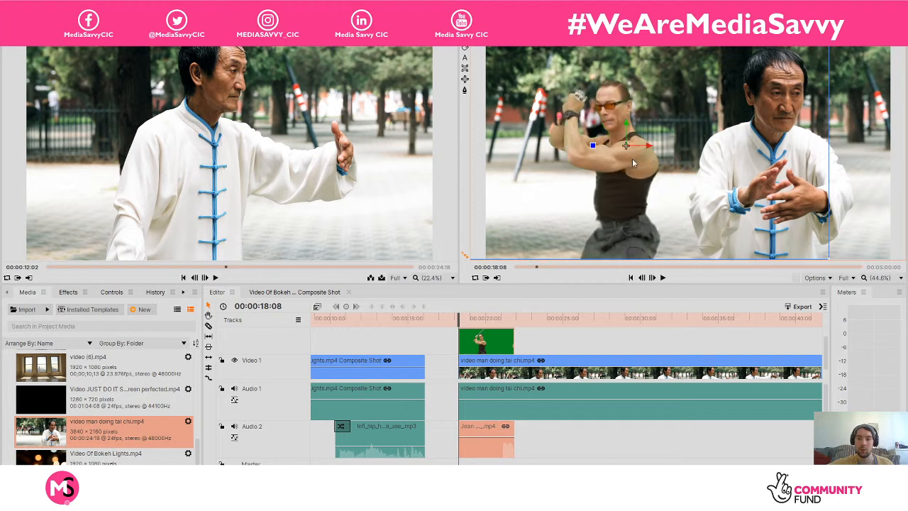
# Nudge the keyed Jean Claude Van Damme clip slightly further left in the frame and deselect it
pyautogui.moveTo(619, 160); pyautogui.dragTo(603, 161)
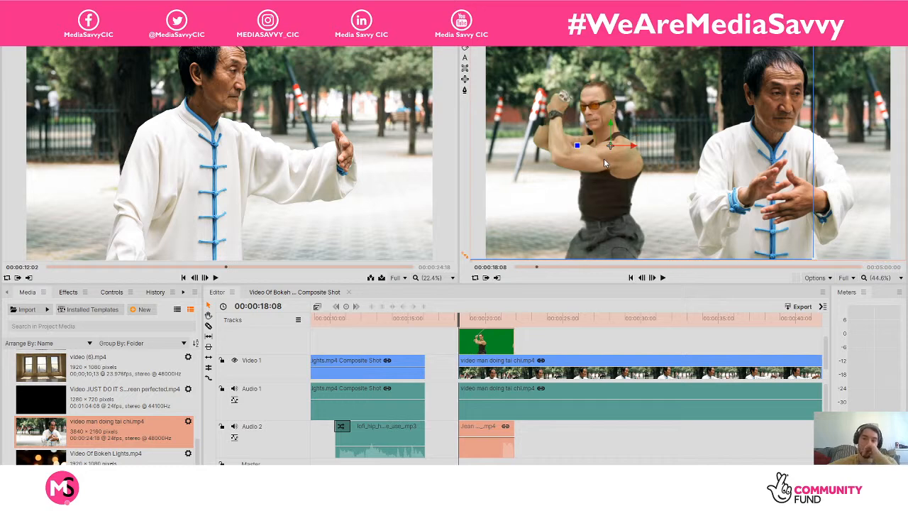
pyautogui.click(559, 347)
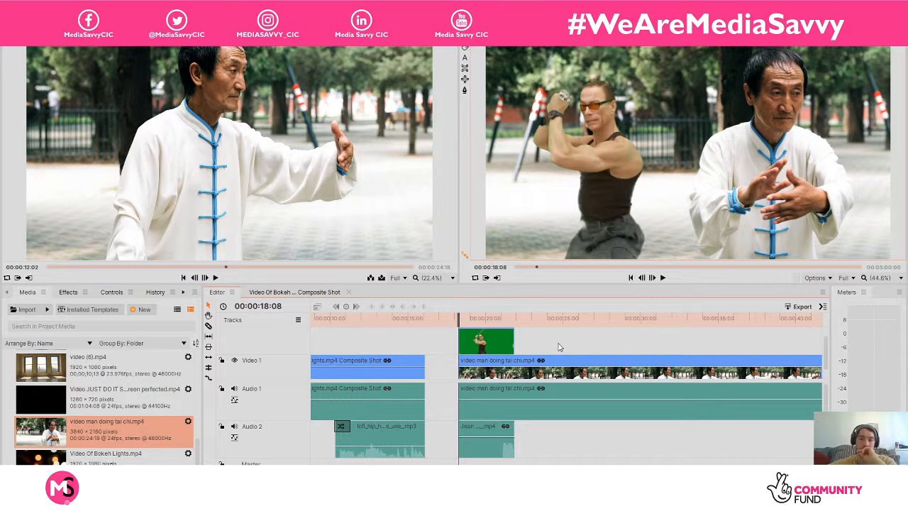
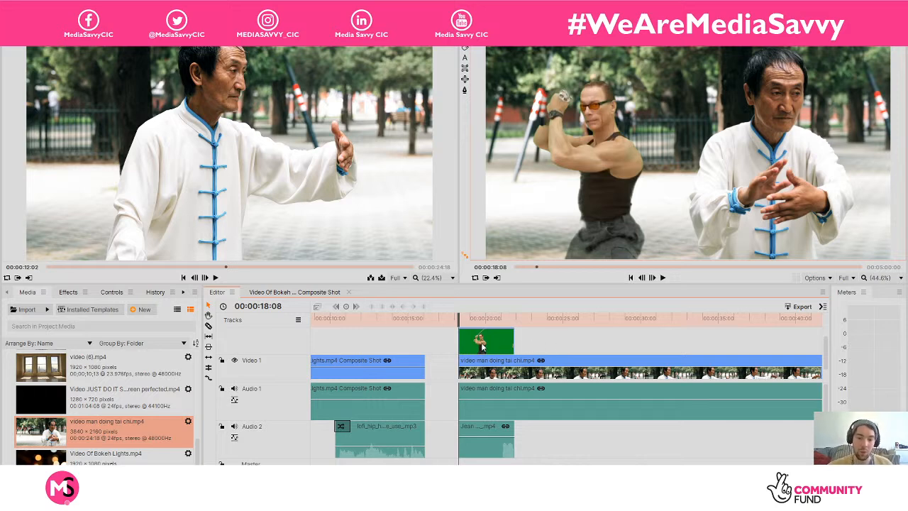
# Play the tai chi composite twice from about 00:00:18:08 and bring the playhead back to 00:00:21:22
pyautogui.press('space')
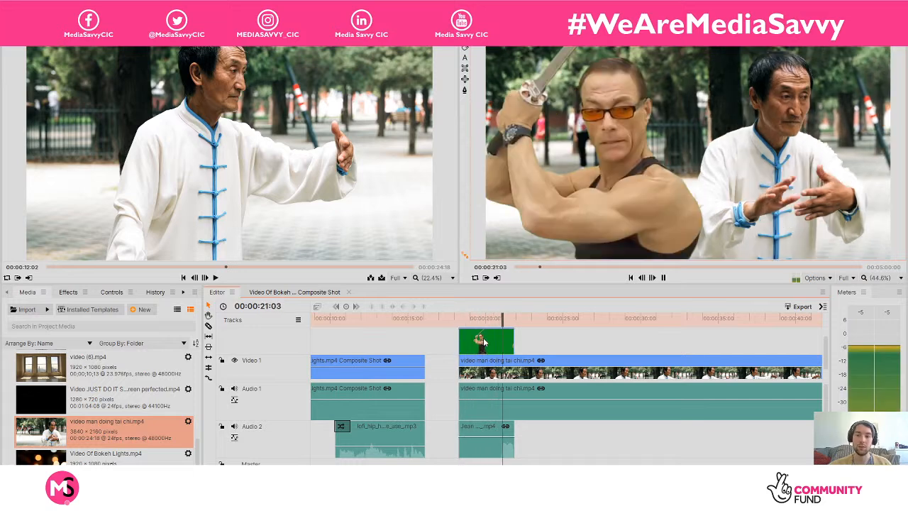
pyautogui.press('space')
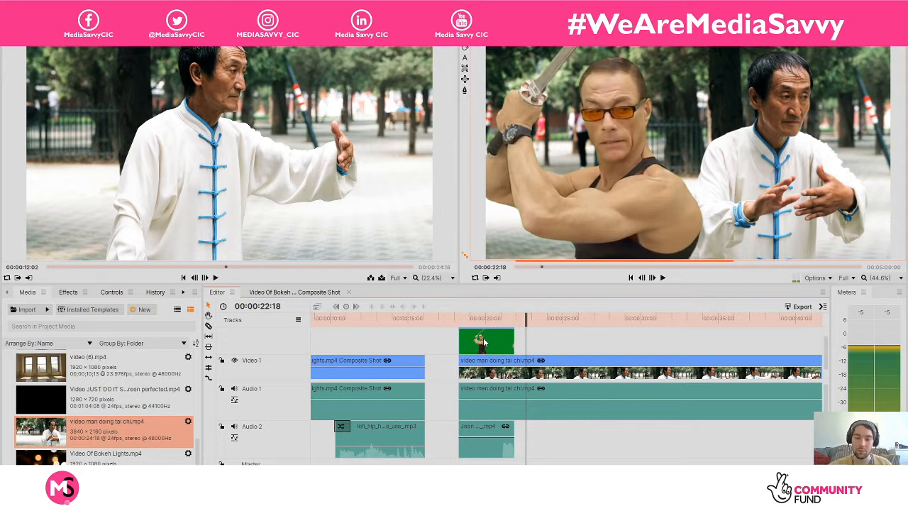
pyautogui.moveTo(525, 317); pyautogui.dragTo(460, 312)
pyautogui.press('space')
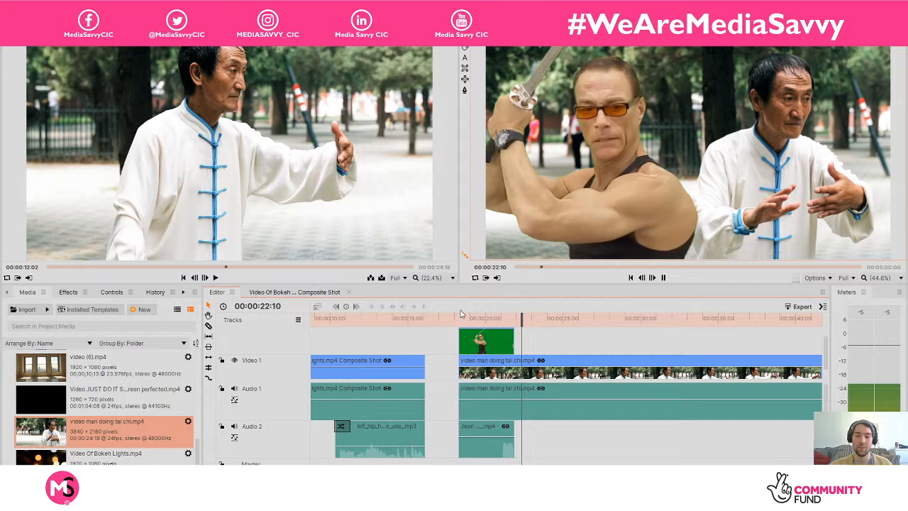
pyautogui.press('space')
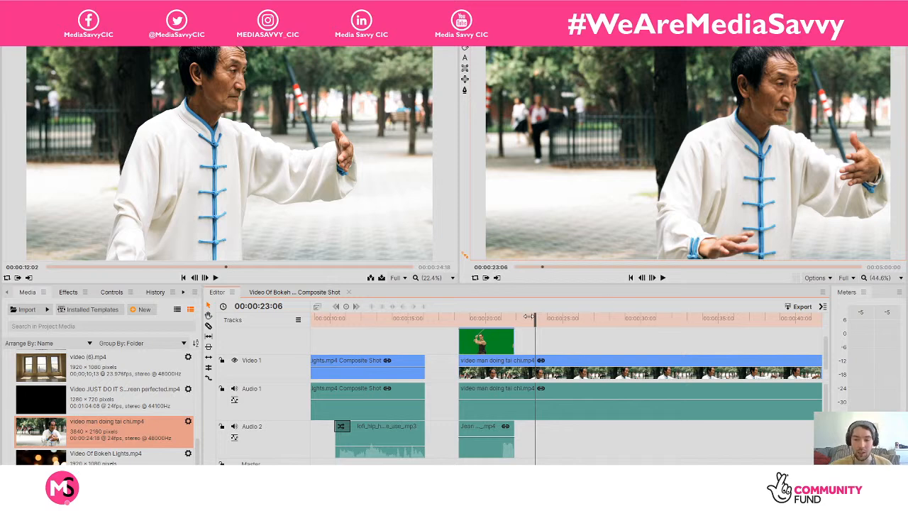
pyautogui.click(504, 362)
pyautogui.moveTo(545, 317); pyautogui.dragTo(512, 314)
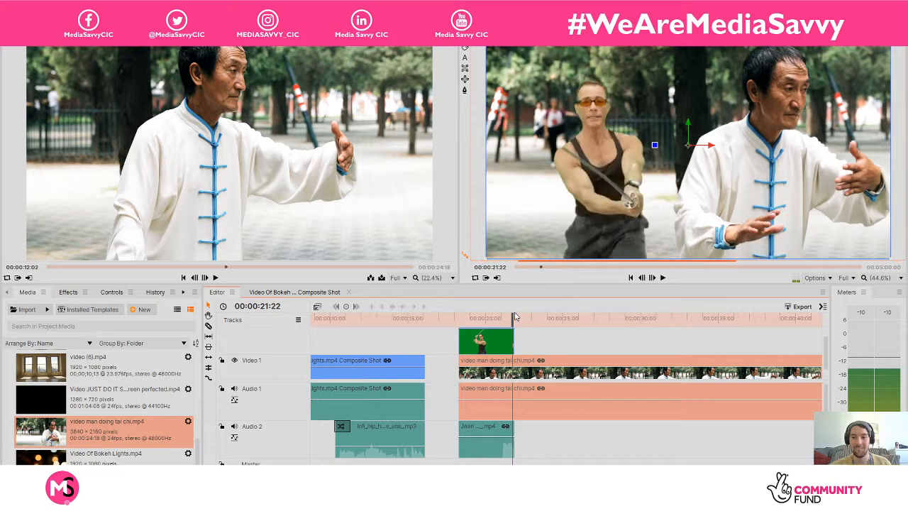
# Delete the keyed Jean Claude Van Damme clip and the tai chi background clip from the timeline
pyautogui.click(485, 339)
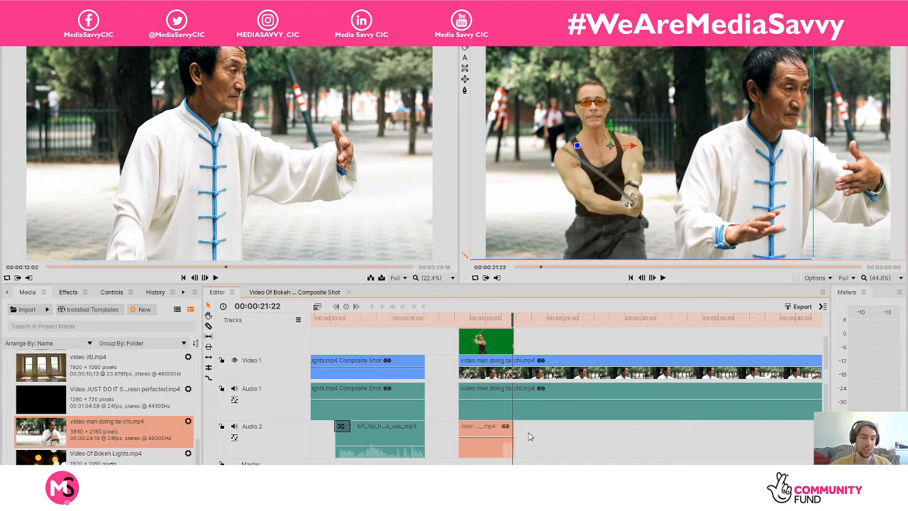
pyautogui.press('Delete')
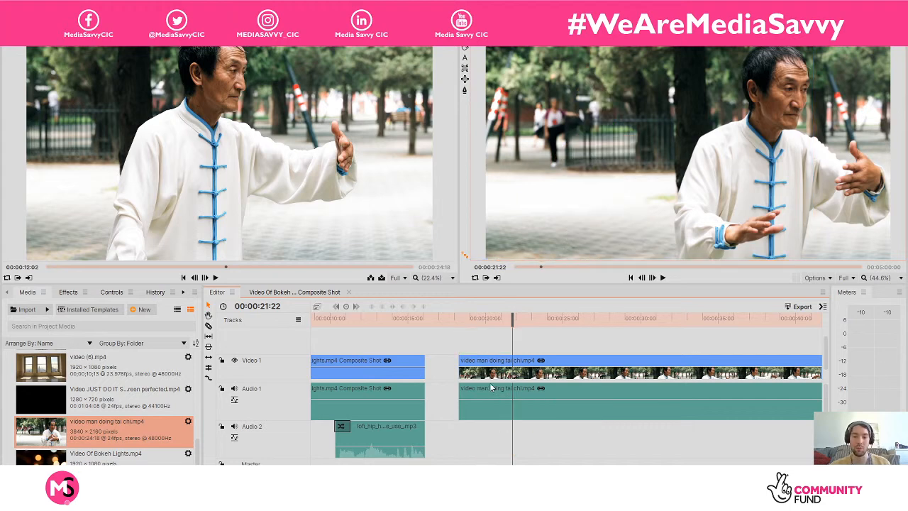
pyautogui.click(489, 363)
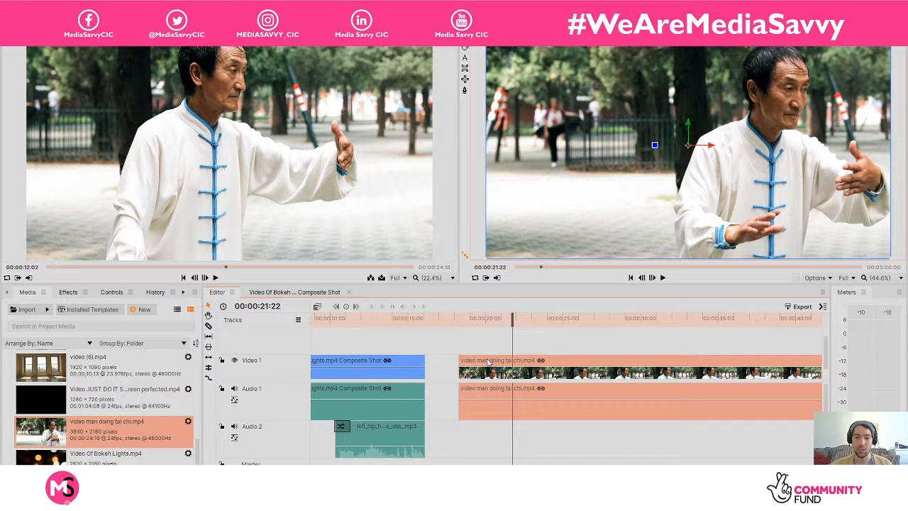
pyautogui.press('Delete')
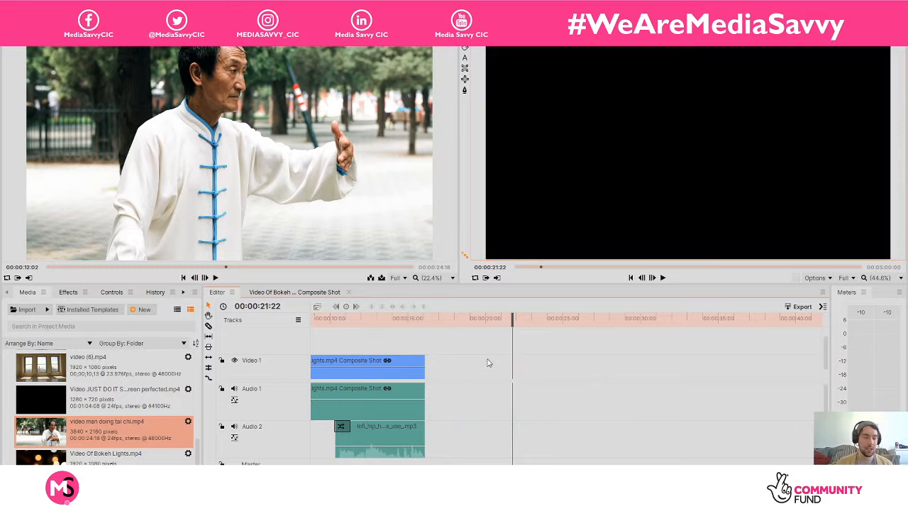
# Add the media range from Pexels Videos 2891.mp4 to video (6).mp4 to Video 1, directly after the composite shot
pyautogui.moveTo(198, 455); pyautogui.dragTo(203, 388)
pyautogui.click(160, 381)
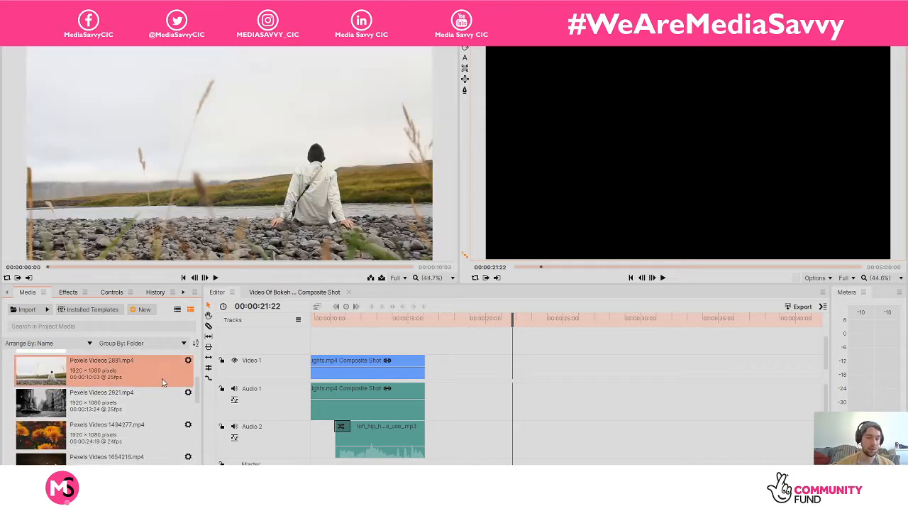
pyautogui.moveTo(200, 383); pyautogui.dragTo(205, 433)
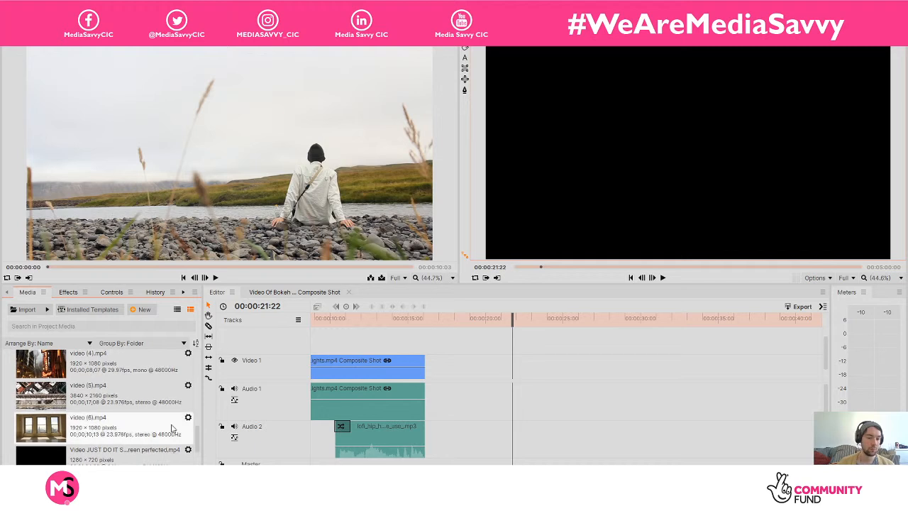
pyautogui.keyDown('shift'); pyautogui.click(164, 424); pyautogui.keyUp('shift')
pyautogui.moveTo(111, 391); pyautogui.dragTo(449, 356)
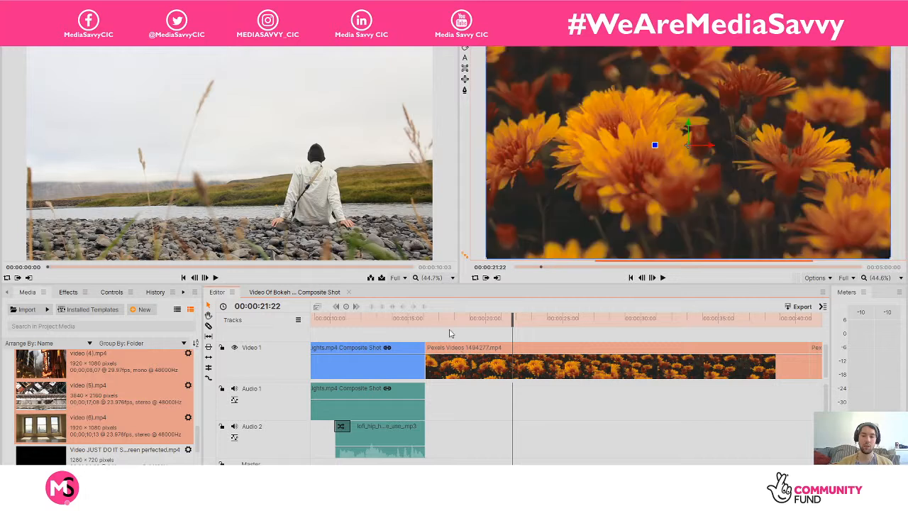
# Examine the whole row of newly added clips on the timeline at several zoom levels, ending with the full sequence in view
pyautogui.press('=')
pyautogui.press('=')
pyautogui.press('=')
pyautogui.press('=')
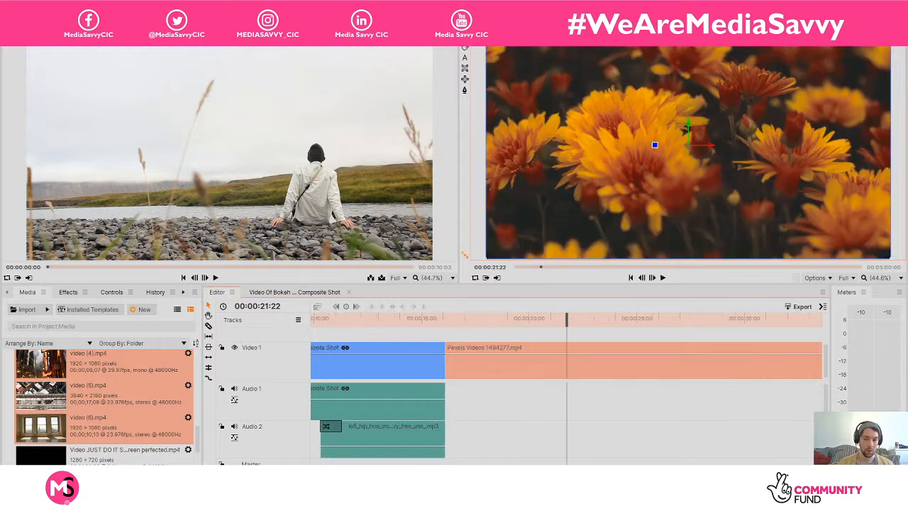
pyautogui.press('-')
pyautogui.press('-')
pyautogui.press('-')
pyautogui.press('-')
pyautogui.press('-')
pyautogui.press('-')
pyautogui.press('-')
pyautogui.press('-')
pyautogui.press('-')
pyautogui.press('-')
pyautogui.press('-')
pyautogui.press('-')
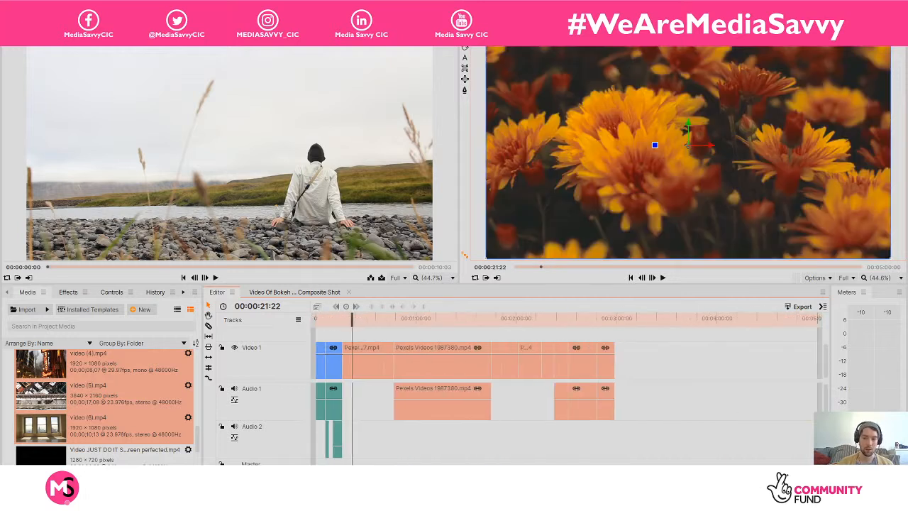
pyautogui.press('=')
pyautogui.press('=')
pyautogui.press('=')
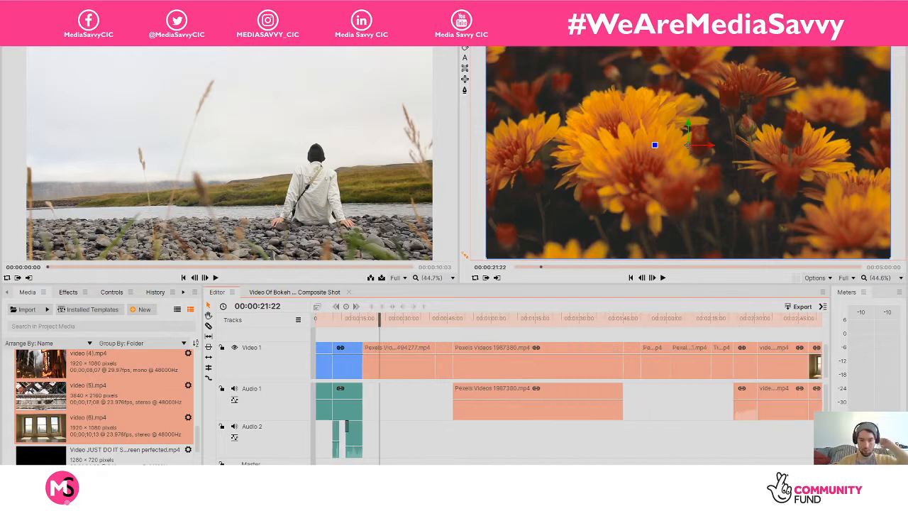
pyautogui.moveTo(383, 317); pyautogui.dragTo(366, 318)
pyautogui.press('space')
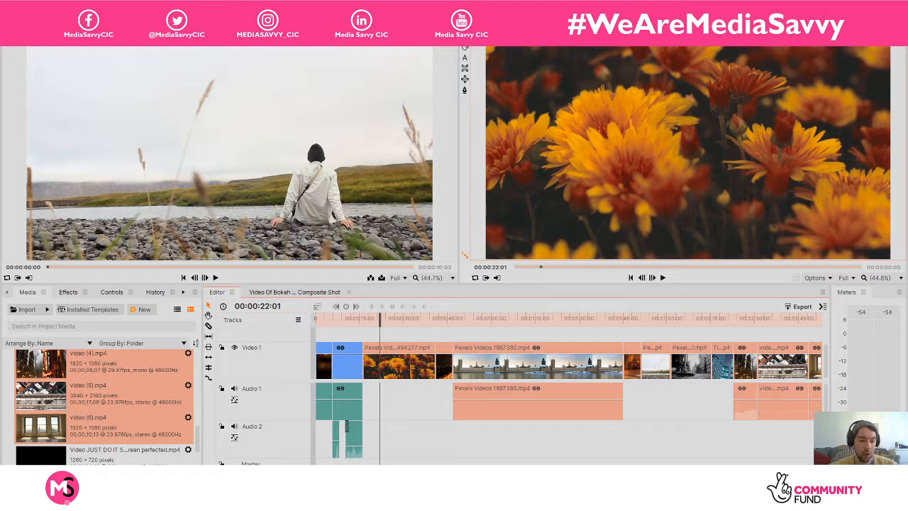
pyautogui.press('=')
pyautogui.press('=')
pyautogui.press('=')
pyautogui.press('-')
pyautogui.press('-')
pyautogui.press('-')
pyautogui.press('-')
pyautogui.press('-')
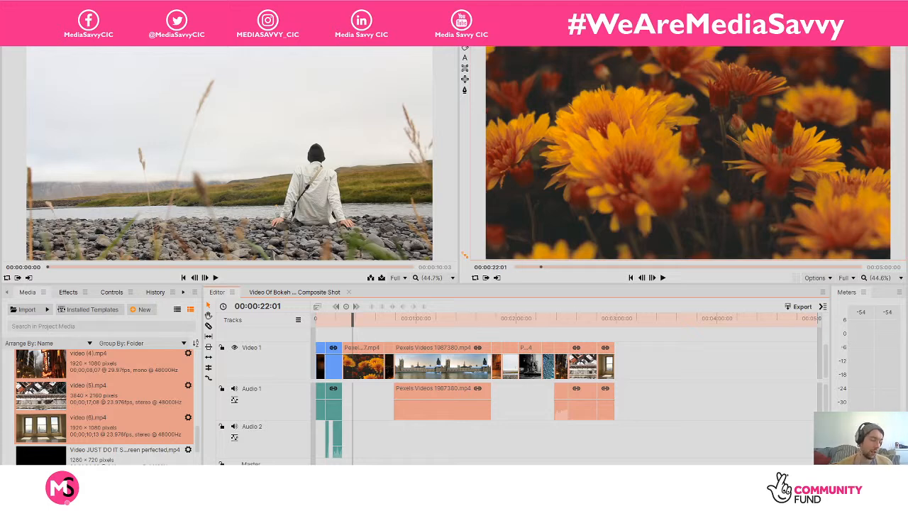
# Add the lofi hip hop instrumental mp3 to Audio 2 and align its start with the start of the flower clip
pyautogui.moveTo(197, 441); pyautogui.dragTo(90, 376)
pyautogui.moveTo(106, 423); pyautogui.dragTo(355, 440)
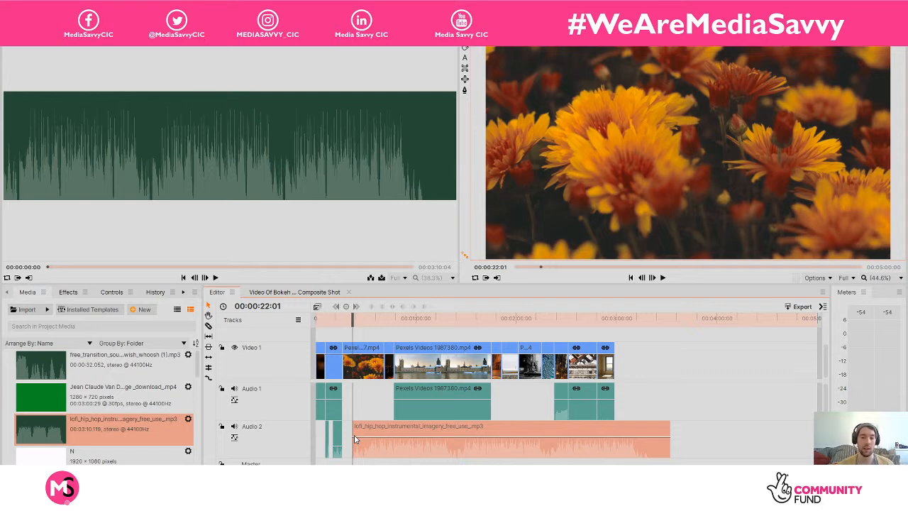
pyautogui.moveTo(369, 429); pyautogui.dragTo(361, 433)
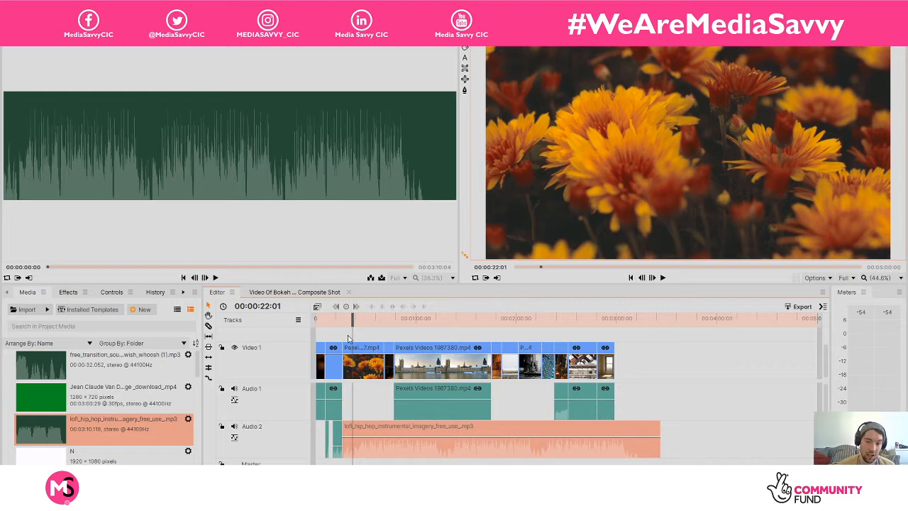
# Remove the old music clip just before the flower clip on Audio 2 and start the new lofi track slightly before the flowers
pyautogui.moveTo(351, 317); pyautogui.dragTo(338, 321)
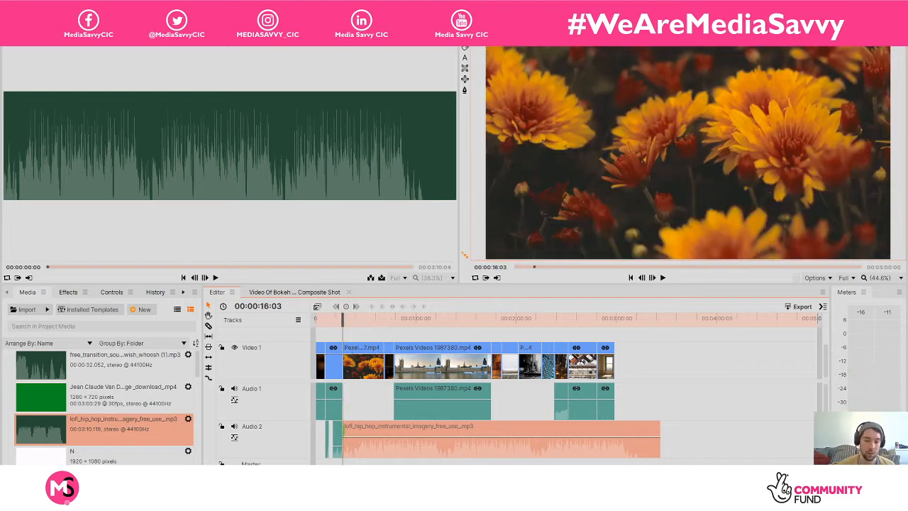
pyautogui.click(336, 434)
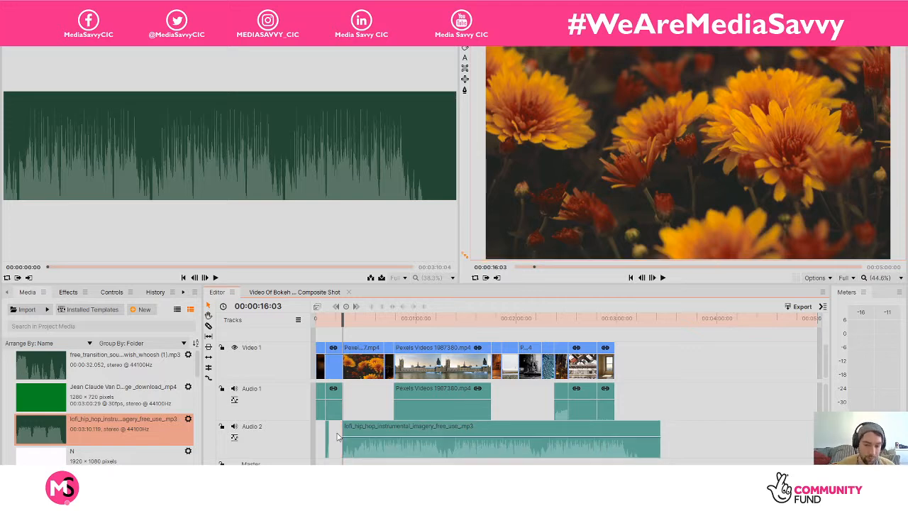
pyautogui.click(345, 428)
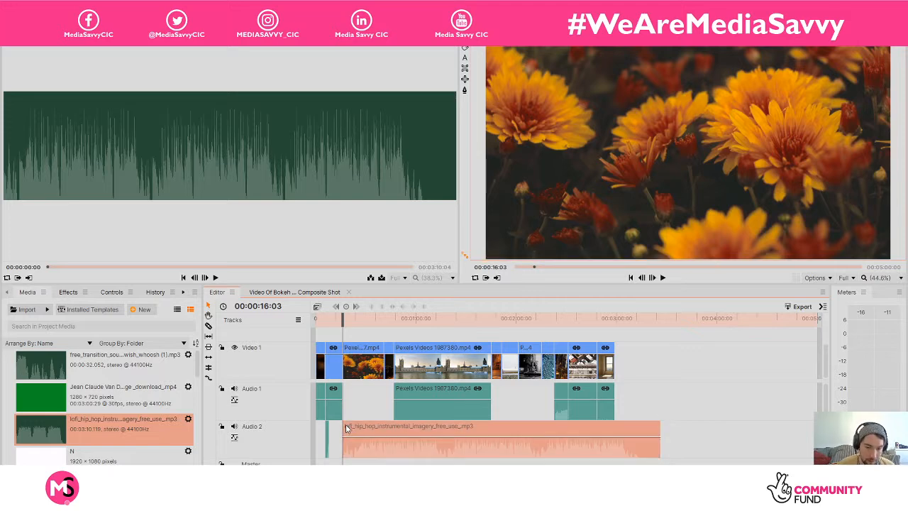
pyautogui.moveTo(345, 428); pyautogui.dragTo(339, 428)
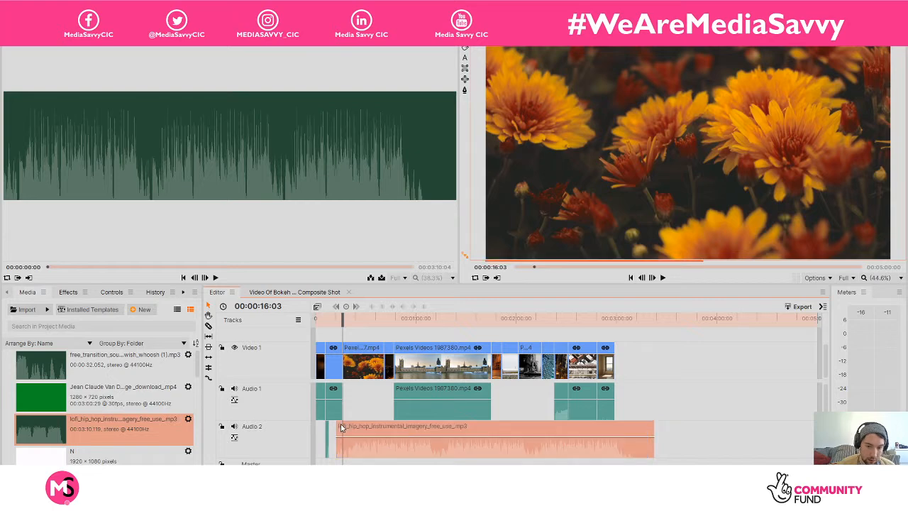
# Clear the effects search and apply the Cross Fade audio transition to the start of the lofi music clip on Audio 2
pyautogui.rightClick(338, 427)
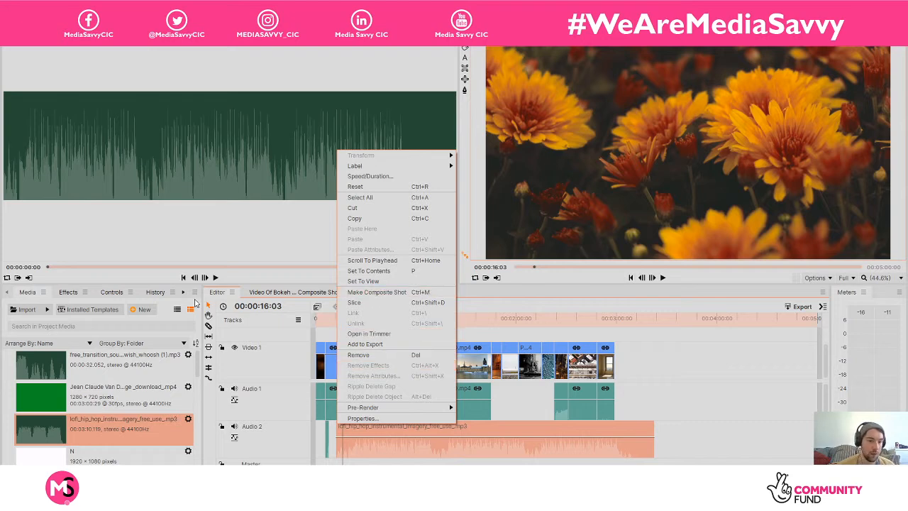
pyautogui.click(194, 291)
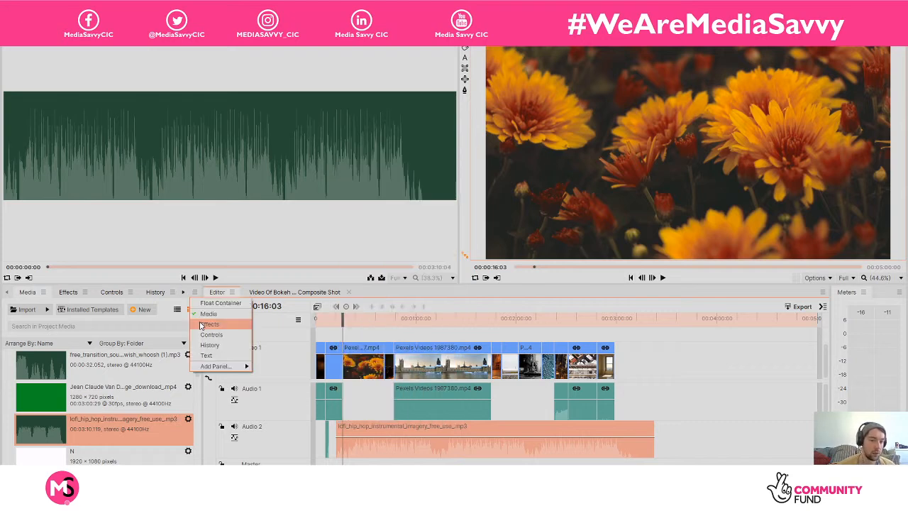
pyautogui.click(204, 324)
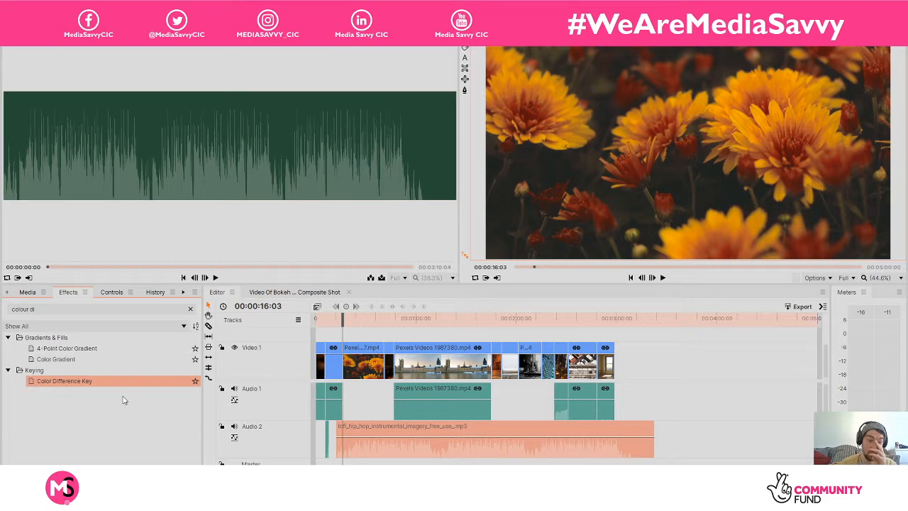
pyautogui.click(43, 308)
pyautogui.hotkey('ctrl', 'a')
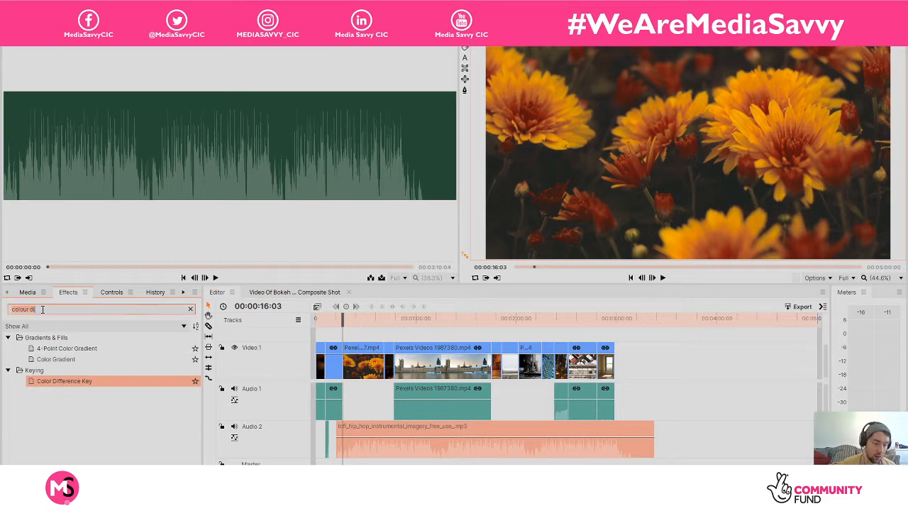
pyautogui.press('BackSpace')
pyautogui.moveTo(199, 382); pyautogui.dragTo(200, 454)
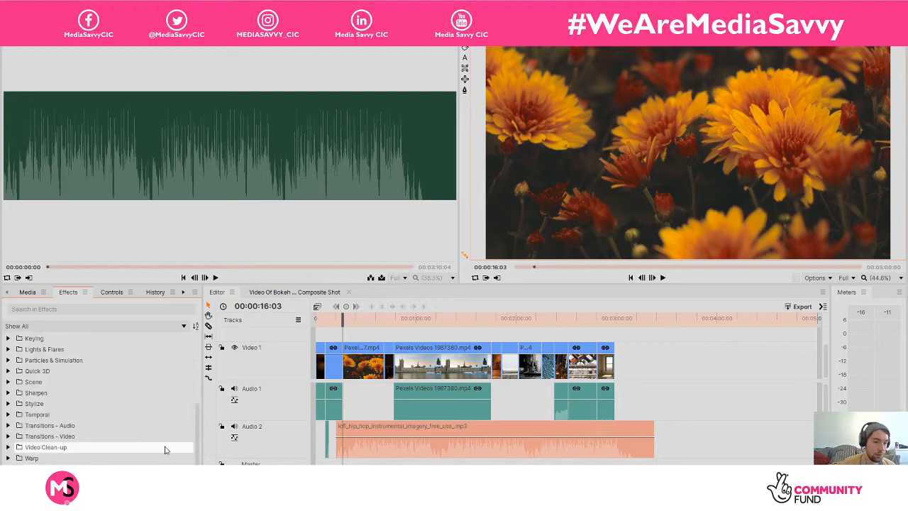
pyautogui.click(9, 424)
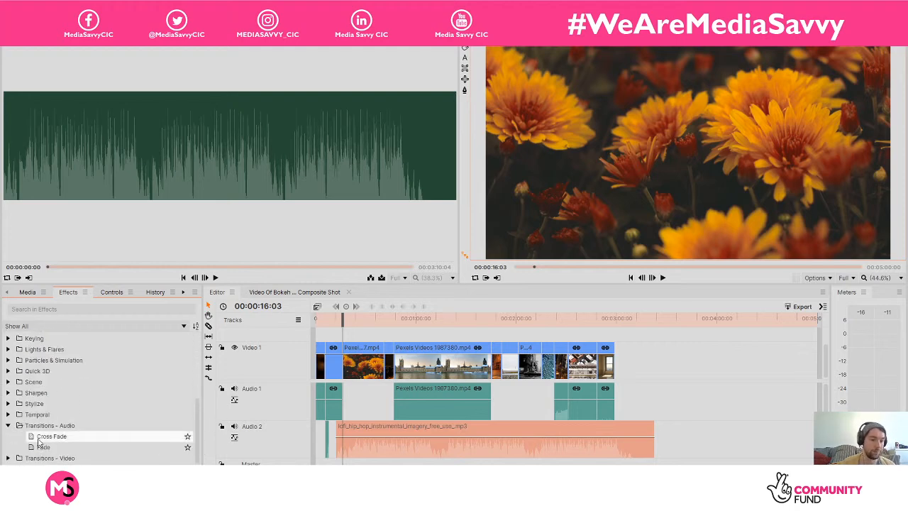
pyautogui.moveTo(44, 436); pyautogui.dragTo(343, 424)
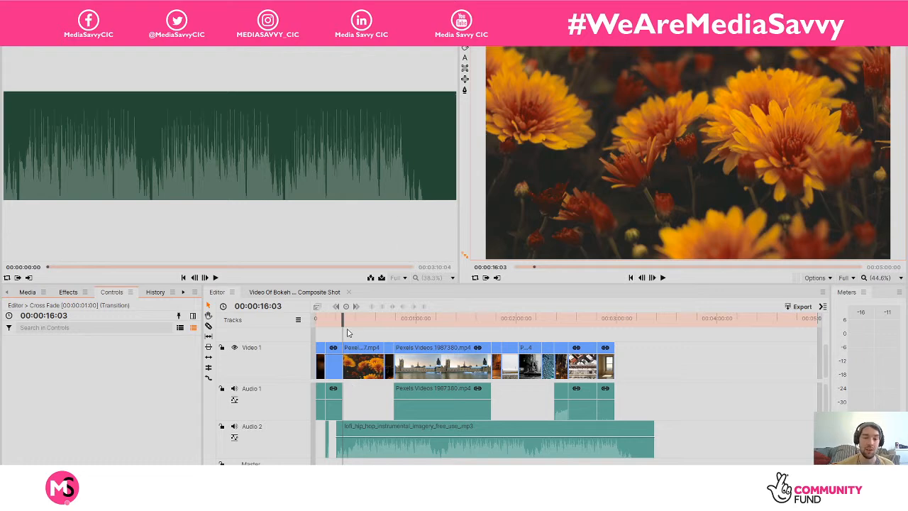
# Start a new composite shot at 1080p Full HD @ 30 fps and set its duration to 00:00:10:00
pyautogui.moveTo(343, 324); pyautogui.dragTo(349, 324)
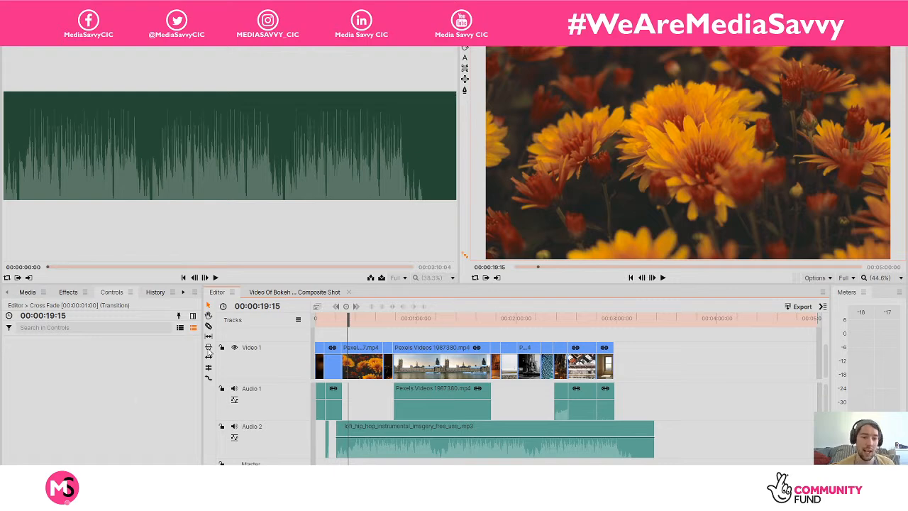
pyautogui.click(23, 293)
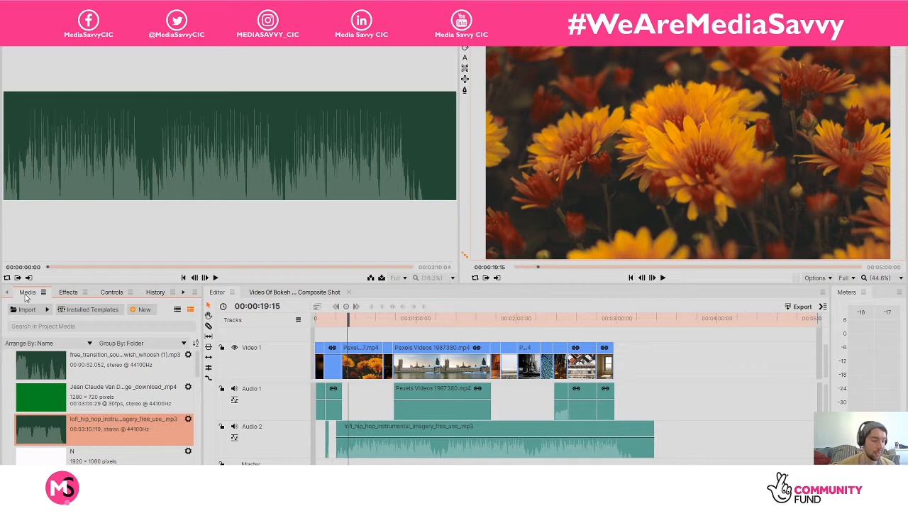
pyautogui.click(150, 312)
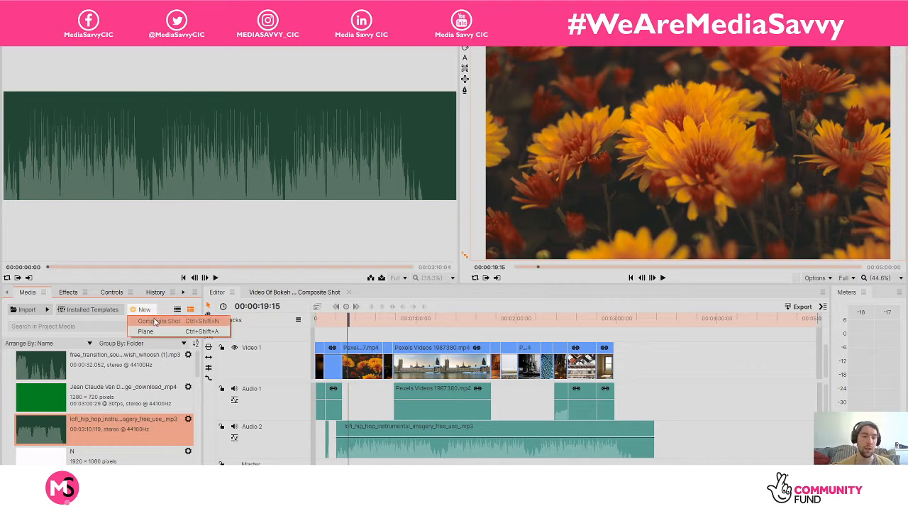
pyautogui.click(153, 320)
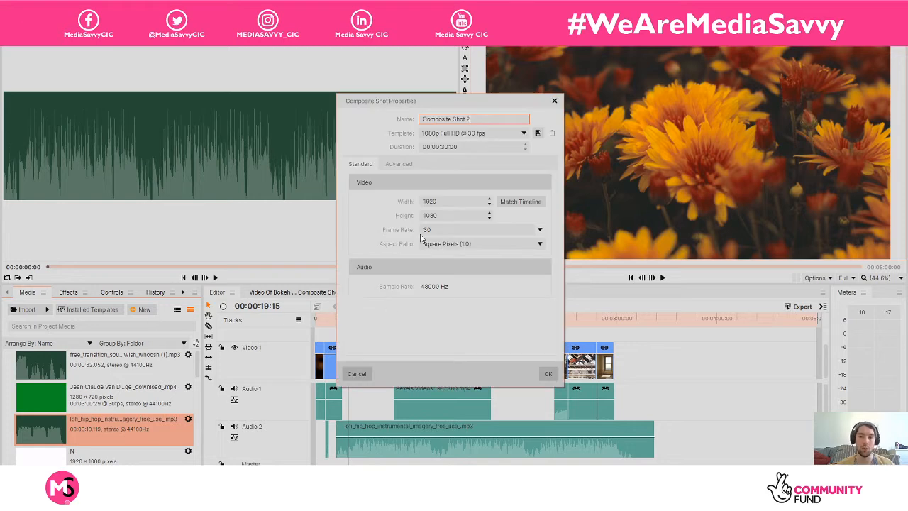
pyautogui.click(447, 147)
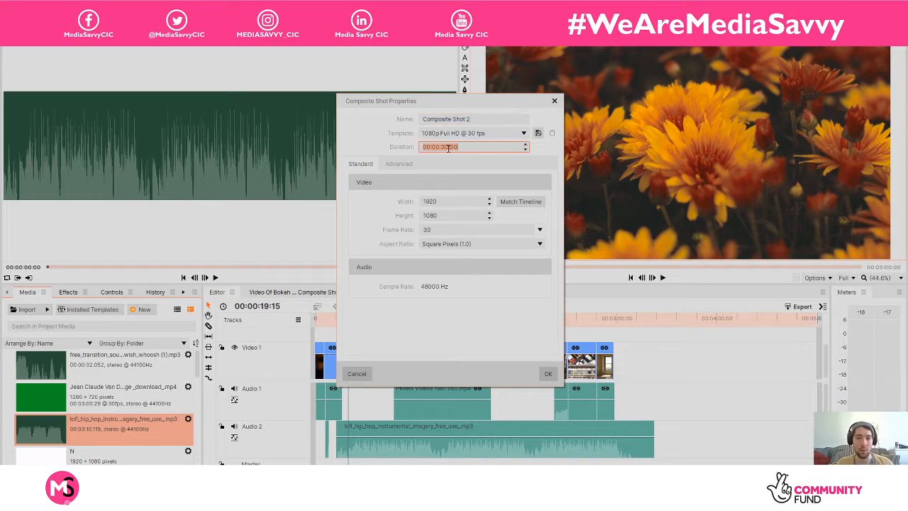
pyautogui.click(448, 147)
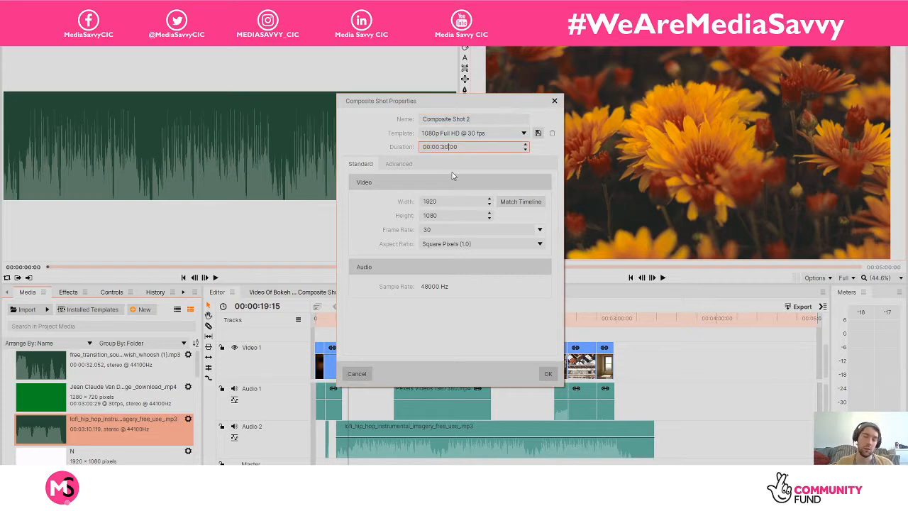
pyautogui.press('BackSpace')
pyautogui.press('BackSpace')
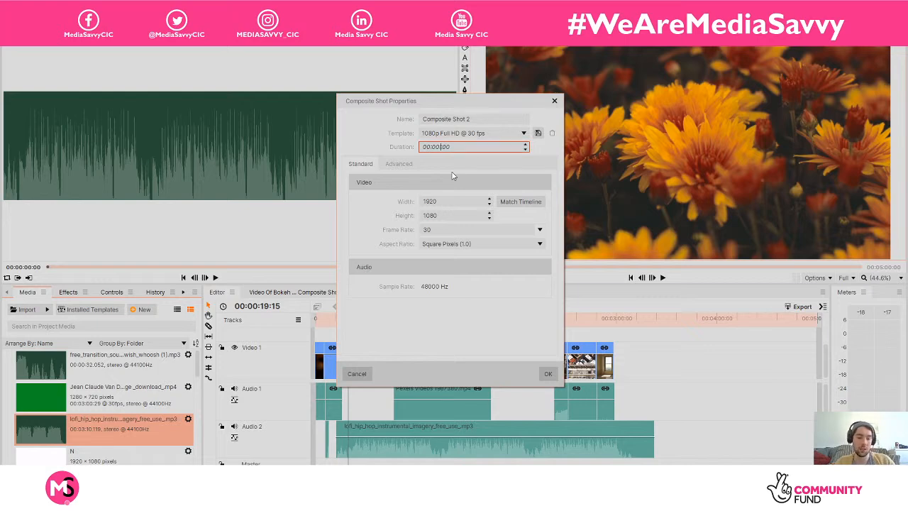
pyautogui.write('10:')
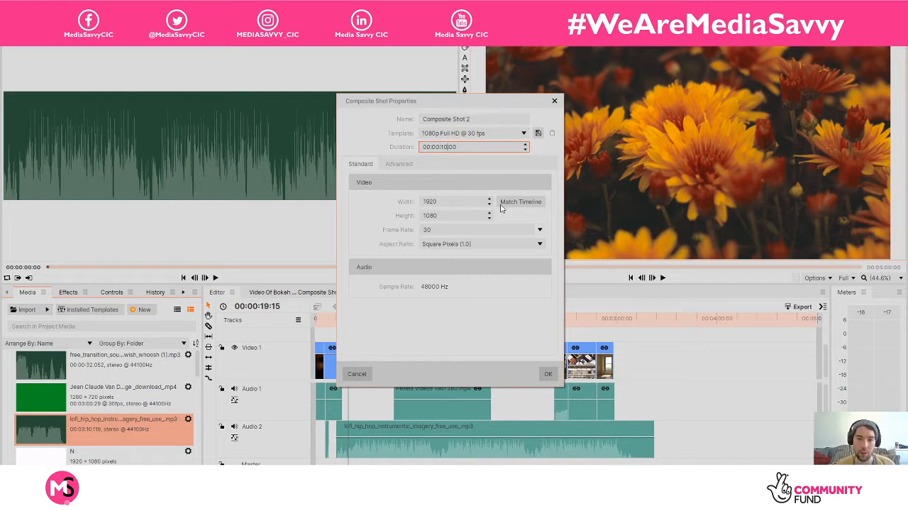
# Name the new composite shot captions and create it
pyautogui.click(478, 118)
pyautogui.tripleClick(479, 118)
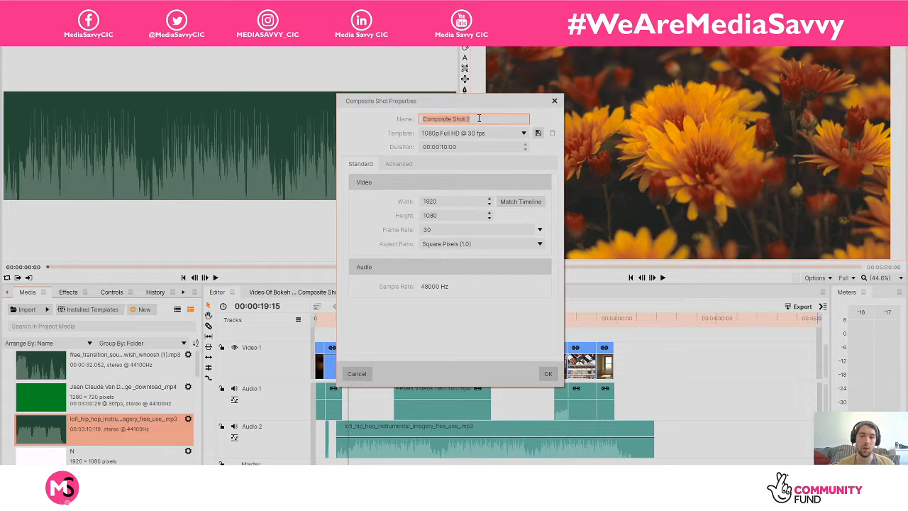
pyautogui.write('captions')
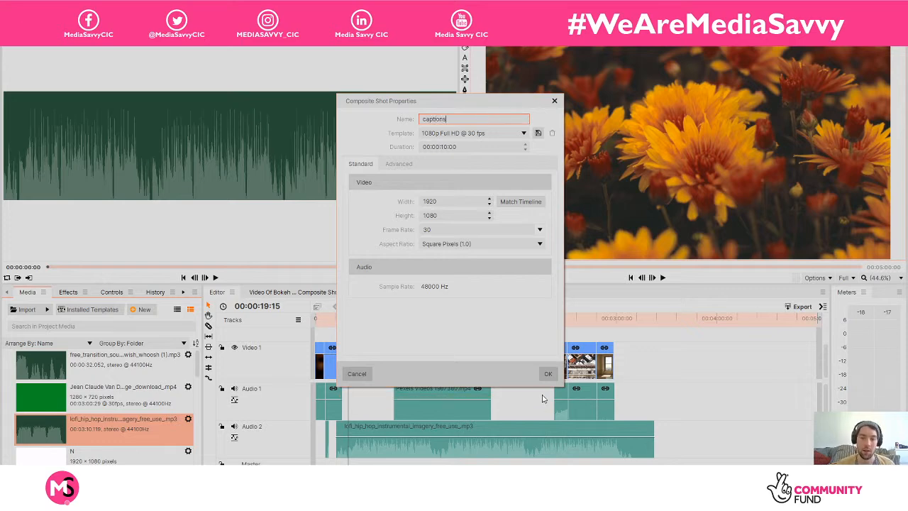
pyautogui.click(549, 373)
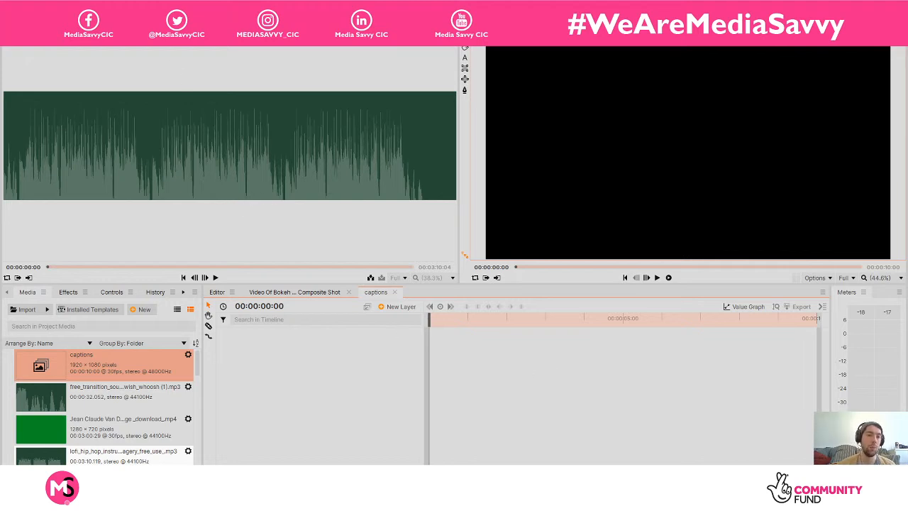
# Switch the workspace to the Compositing layout
pyautogui.click(170, 15)
pyautogui.moveTo(188, 23)
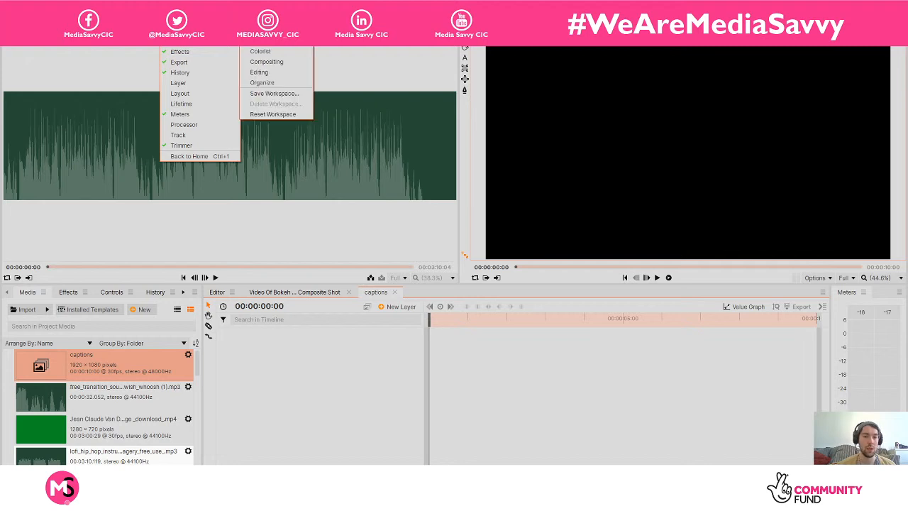
pyautogui.click(270, 62)
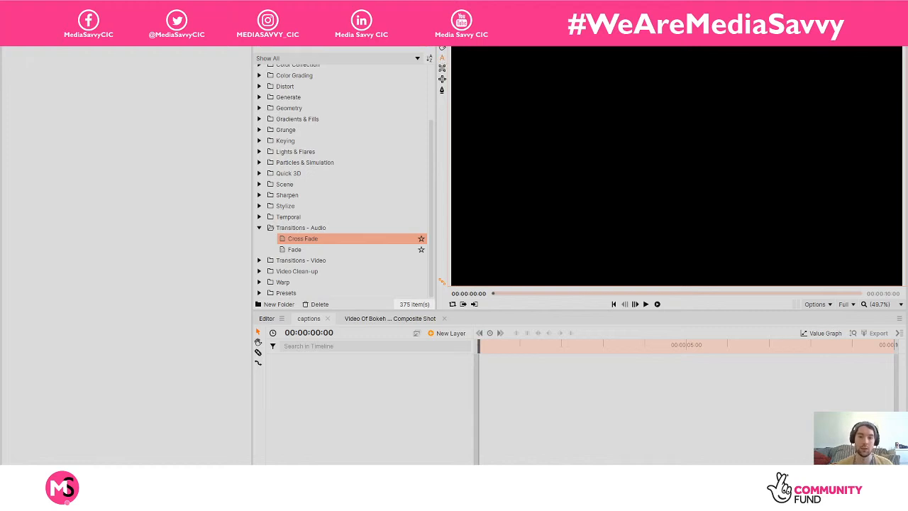
# Draw a text box across the full width of the frame in the lower part of the captions shot
pyautogui.moveTo(451, 204); pyautogui.dragTo(902, 268)
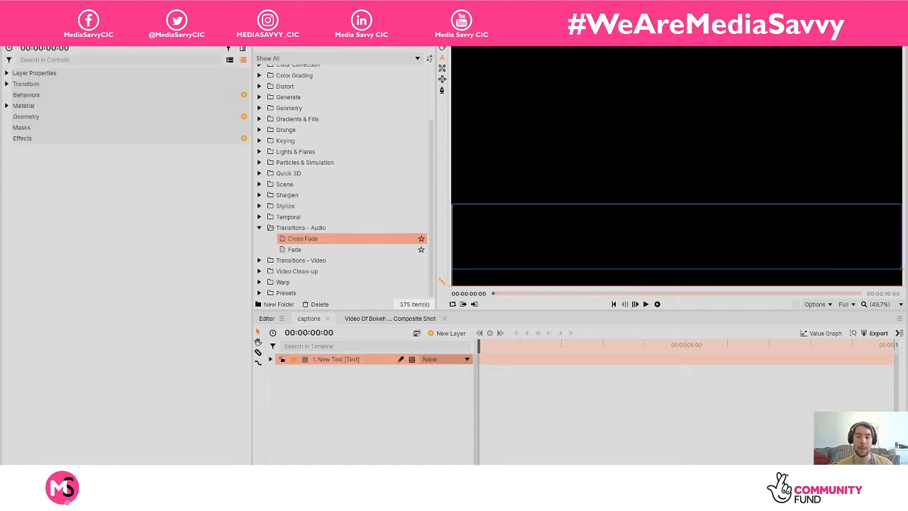
pyautogui.write('DDD')
pyautogui.press('BackSpace')
pyautogui.press('BackSpace')
pyautogui.press('BackSpace')
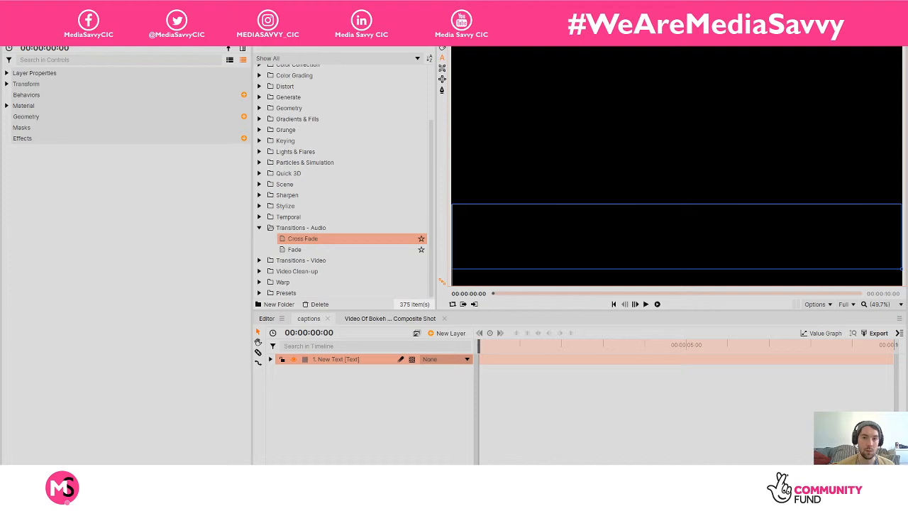
# Open the text settings and try a text size of 50 with a few sample letters, removing them again
pyautogui.click(327, 39)
pyautogui.doubleClick(322, 79)
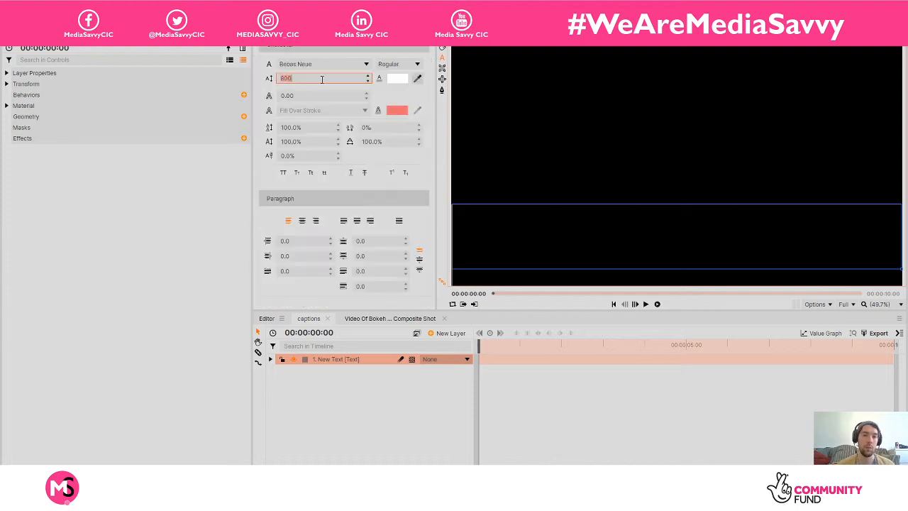
pyautogui.write('50')
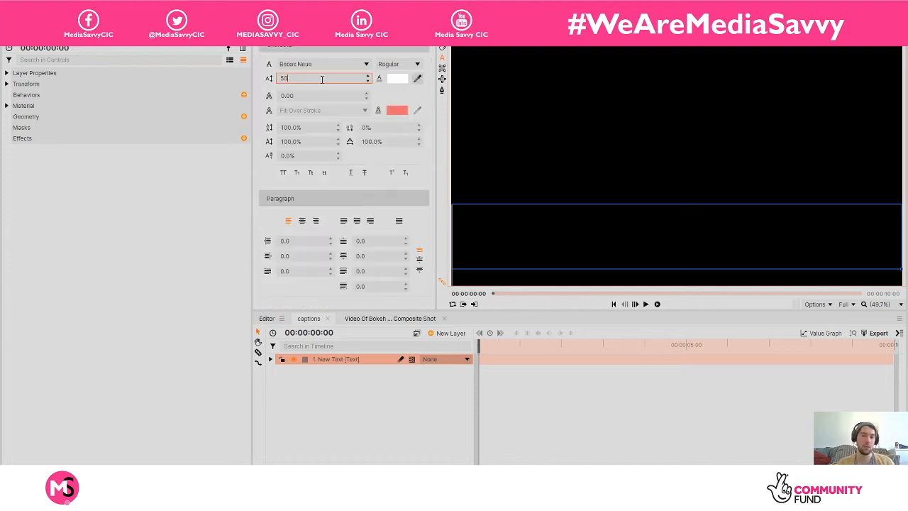
pyautogui.press('Return')
pyautogui.write('FFFF')
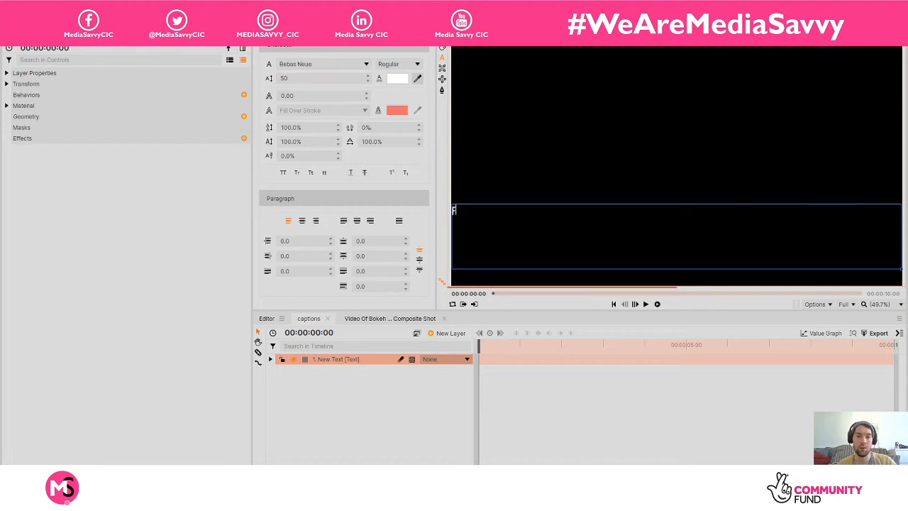
pyautogui.press('BackSpace')
pyautogui.press('BackSpace')
pyautogui.press('BackSpace')
pyautogui.press('BackSpace')
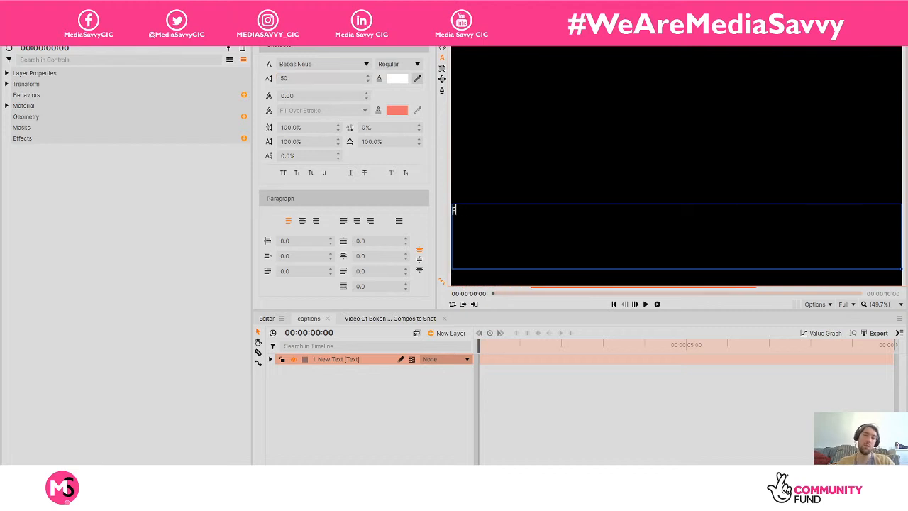
# Try a text size of 200 for the caption
pyautogui.click(316, 78)
pyautogui.write('200')
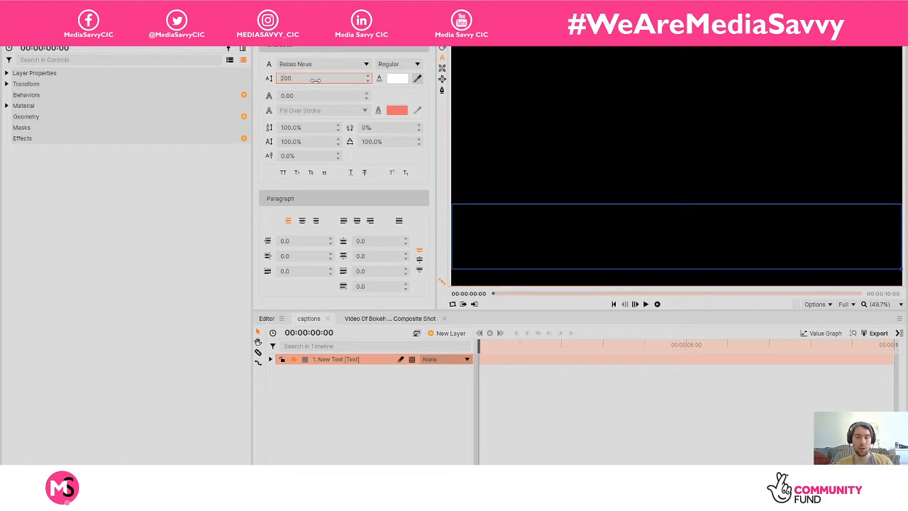
pyautogui.press('Return')
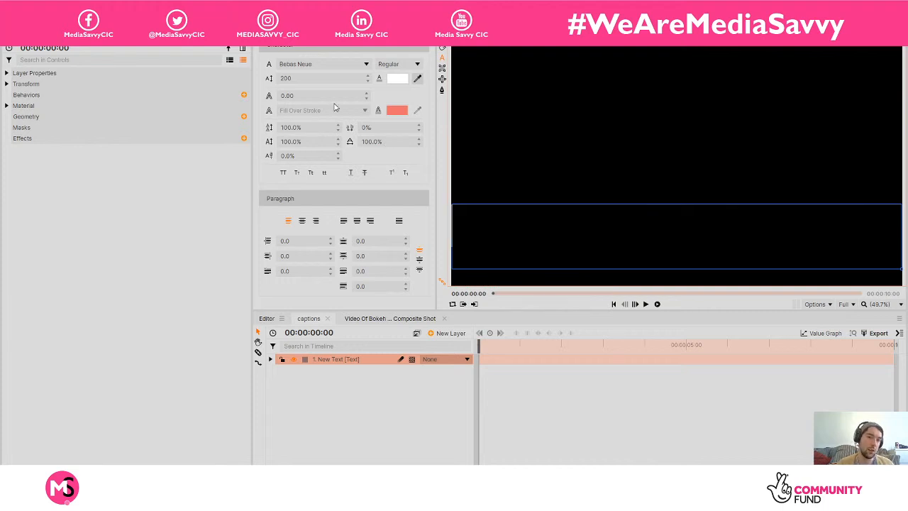
# Set the caption's text size to 100
pyautogui.click(317, 78)
pyautogui.write('100')
pyautogui.press('Return')
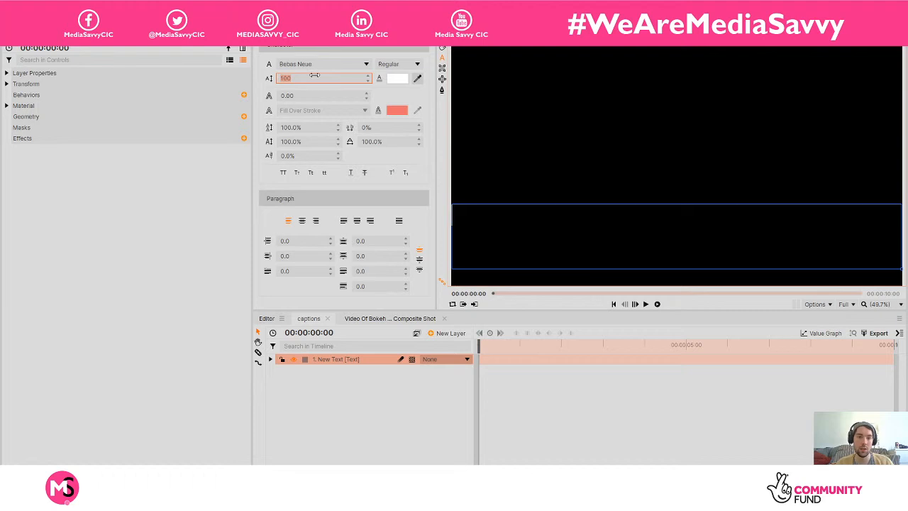
# Change the caption's font to Gill Sans
pyautogui.click(341, 65)
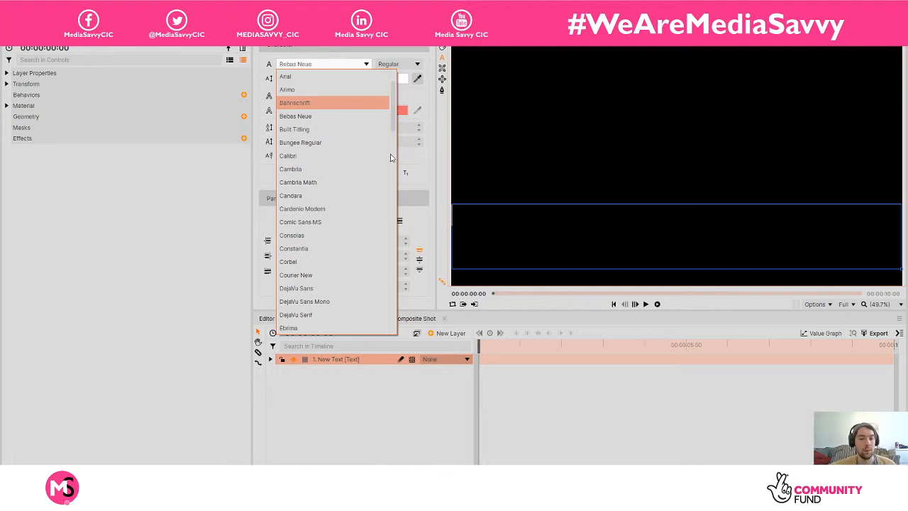
pyautogui.scroll(-2, 333, 213)
pyautogui.scroll(-1, 334, 229)
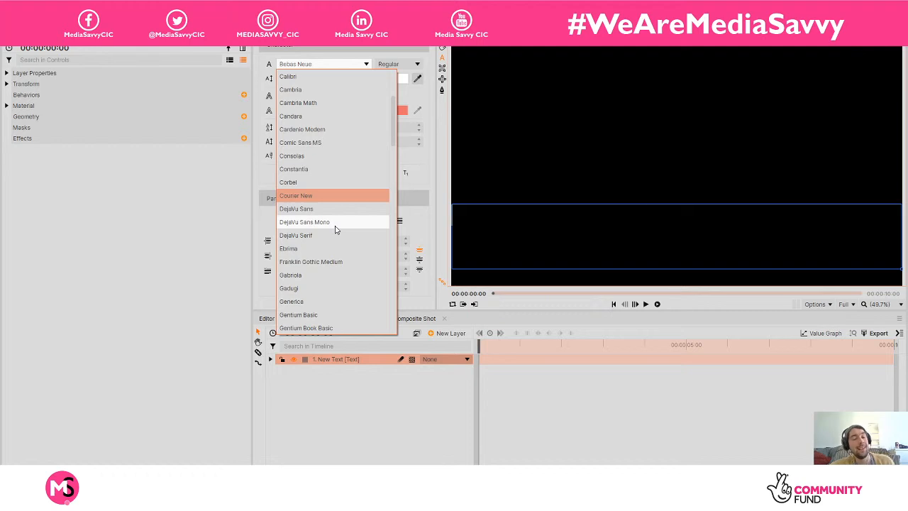
pyautogui.scroll(-1, 336, 229)
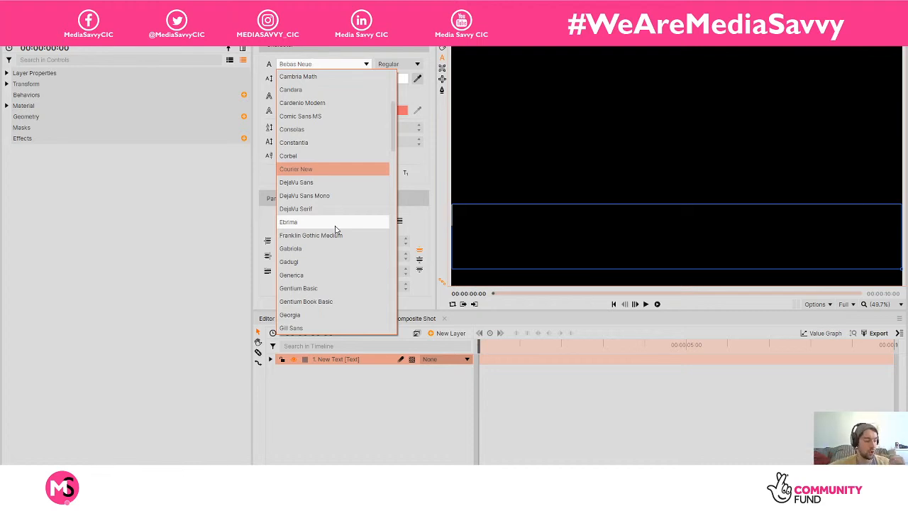
pyautogui.scroll(-3, 336, 229)
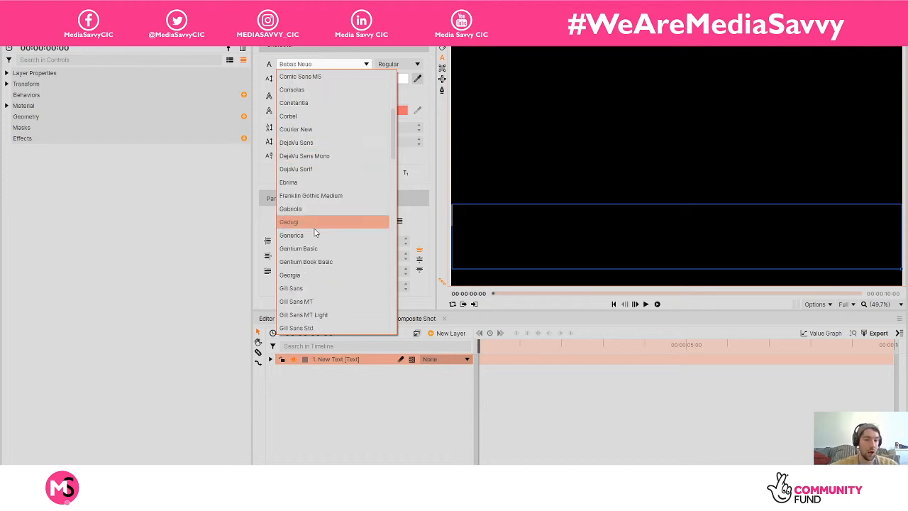
pyautogui.click(316, 289)
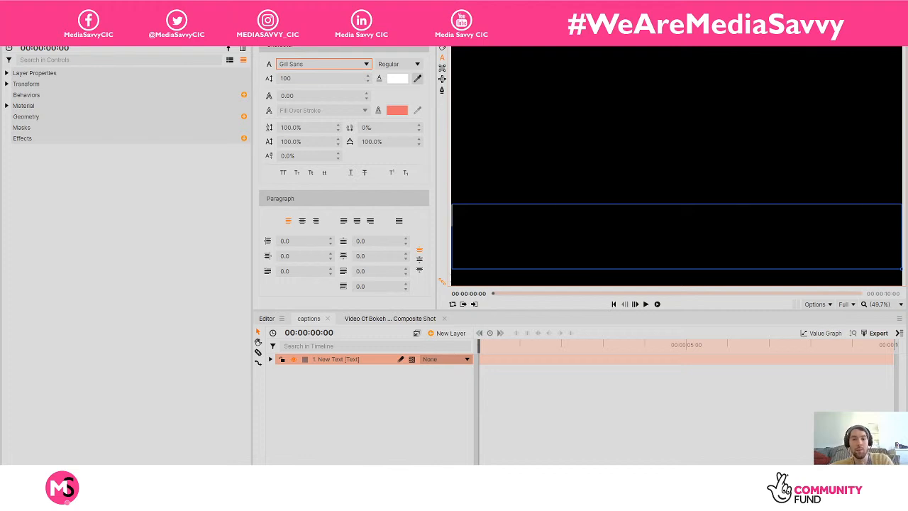
pyautogui.click(323, 64)
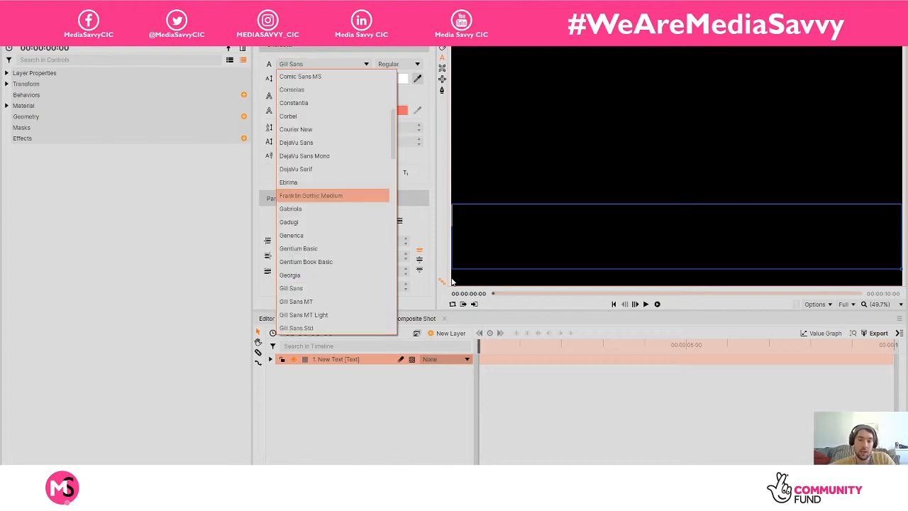
pyautogui.scroll(-1, 326, 248)
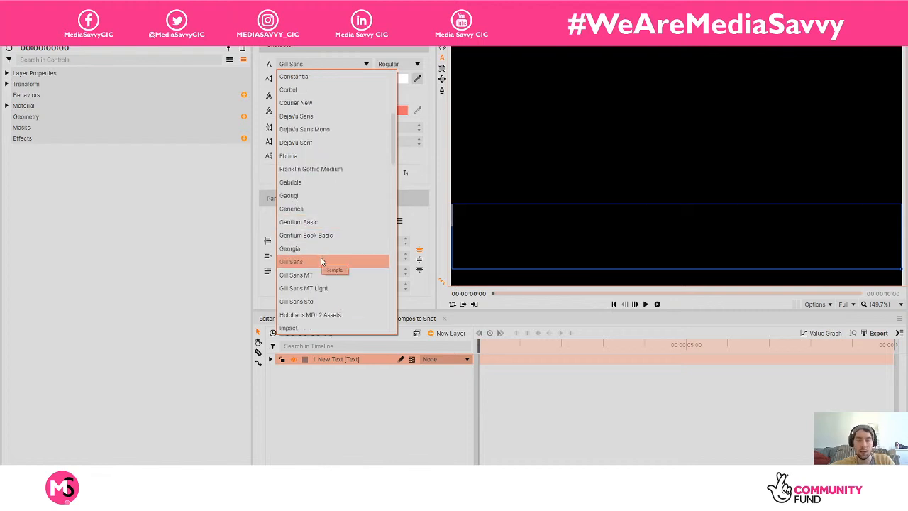
pyautogui.click(321, 262)
pyautogui.write('fff')
pyautogui.press('BackSpace')
pyautogui.press('BackSpace')
pyautogui.press('BackSpace')
pyautogui.press('capslock')
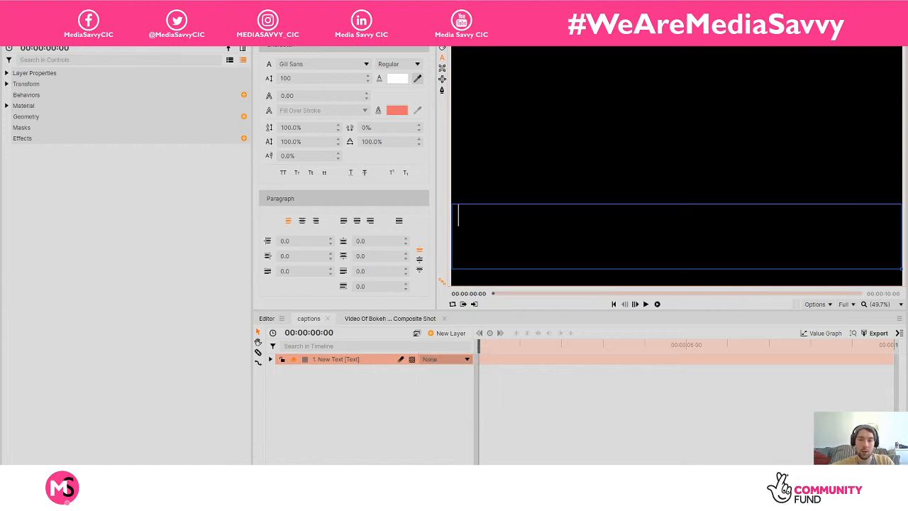
pyautogui.press('capslock')
pyautogui.write('air')
pyautogui.press('BackSpace')
pyautogui.press('BackSpace')
pyautogui.press('BackSpace')
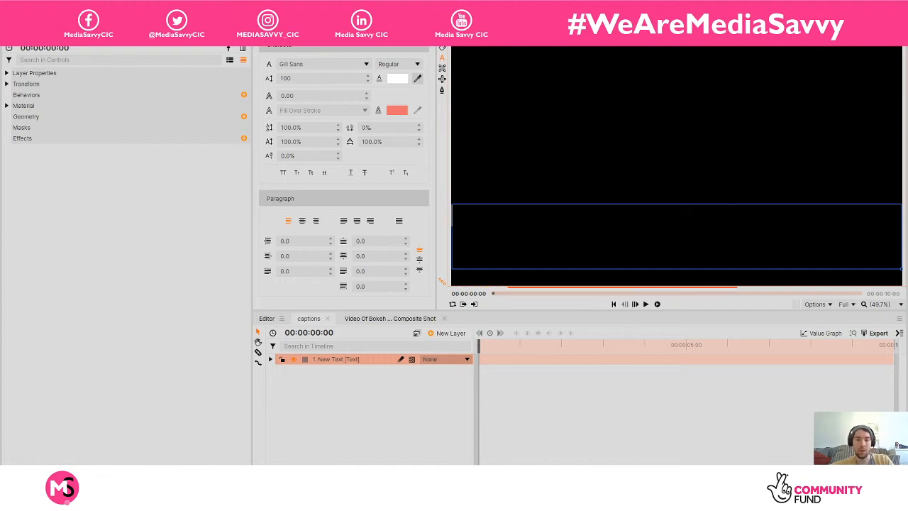
# Enter "Air Pollution reduced by" as the caption text in the lower text box
pyautogui.press('capslock')
pyautogui.write('A')
pyautogui.press('capslock')
pyautogui.write('ir P')
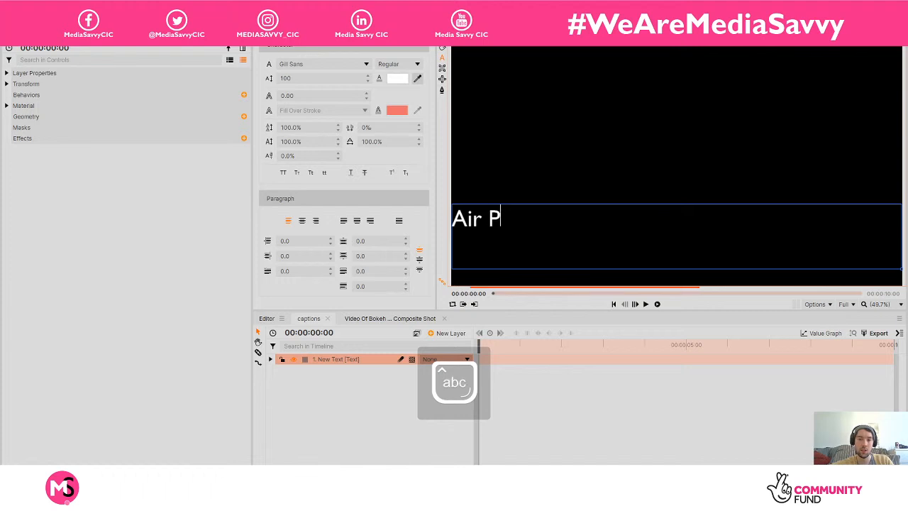
pyautogui.write('ollution ')
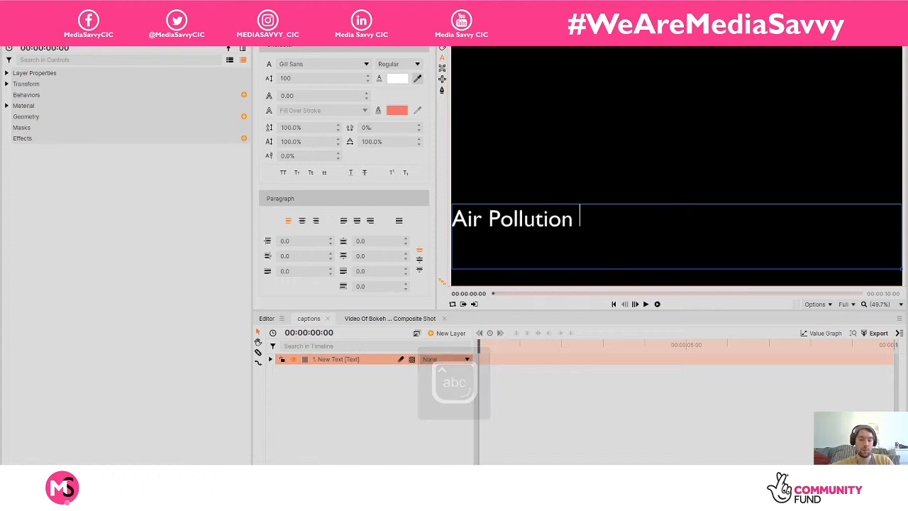
pyautogui.write('red')
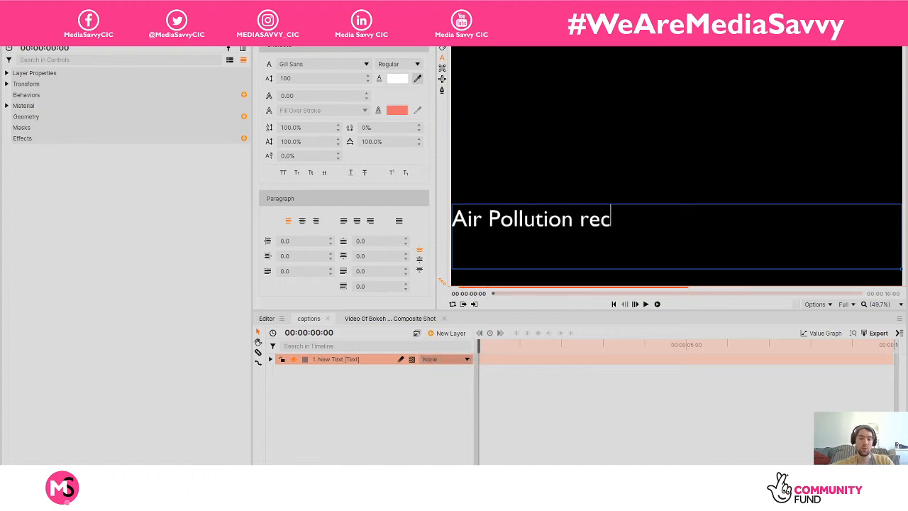
pyautogui.write('uced bt')
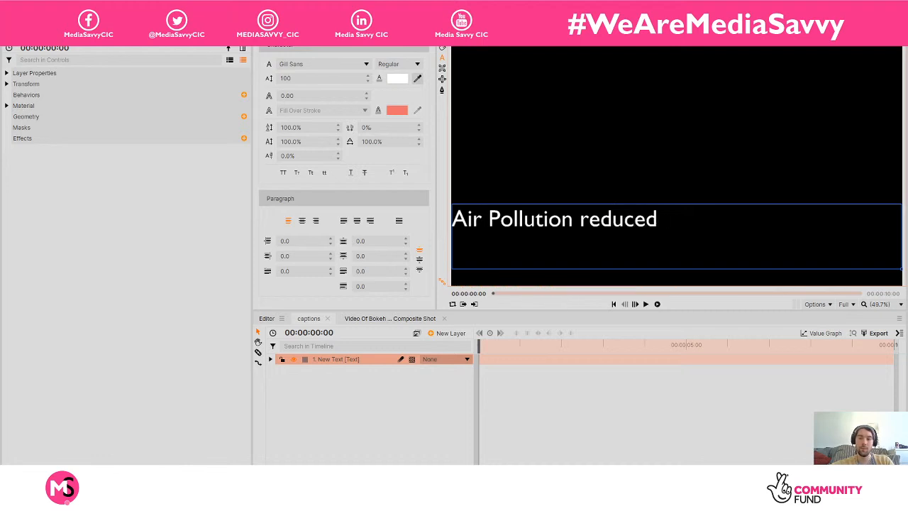
pyautogui.press('BackSpace')
pyautogui.press('BackSpace')
pyautogui.write('y ')
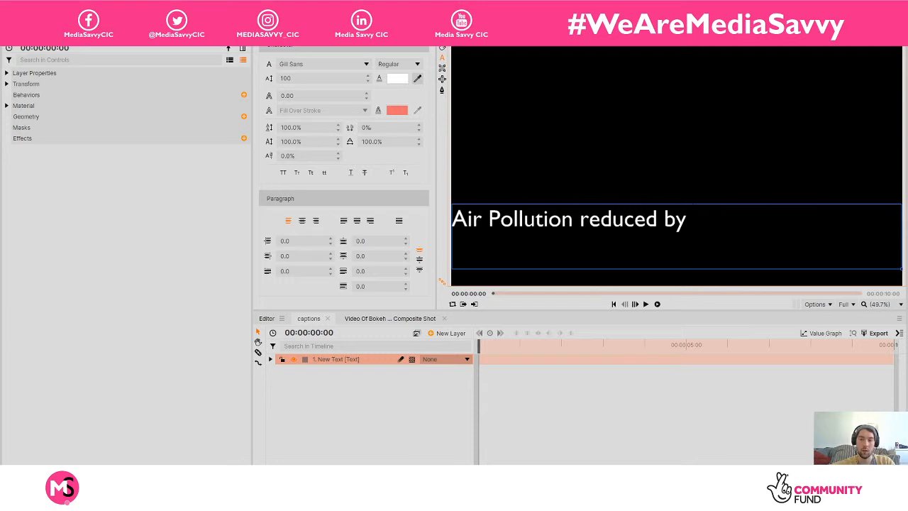
# Extend the caption wording to read "Air Pollution has been reduced by 25 %"
pyautogui.write(' as')
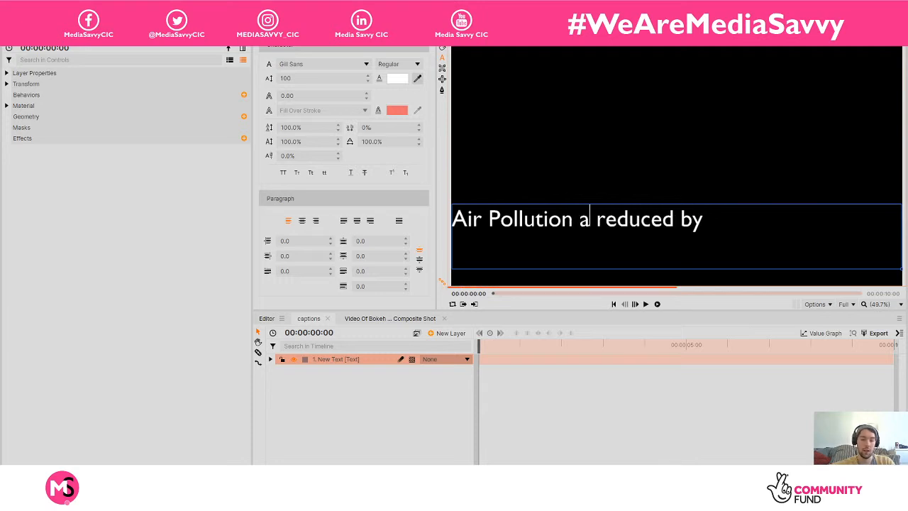
pyautogui.press('BackSpace')
pyautogui.press('BackSpace')
pyautogui.write('has ')
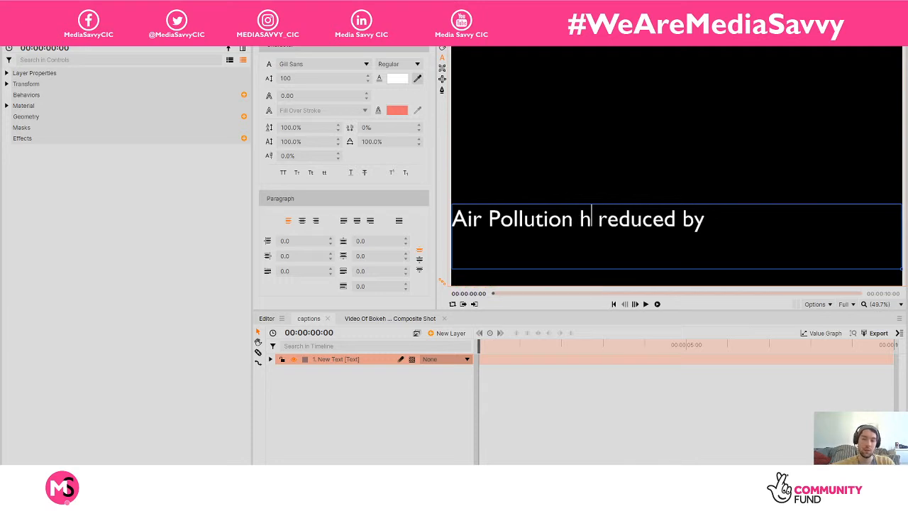
pyautogui.write('been reduced by ')
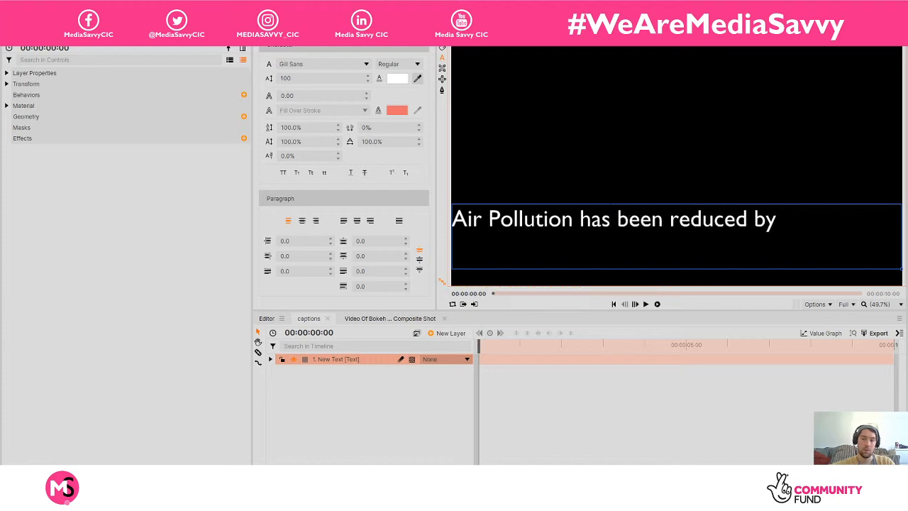
pyautogui.write('25 %')
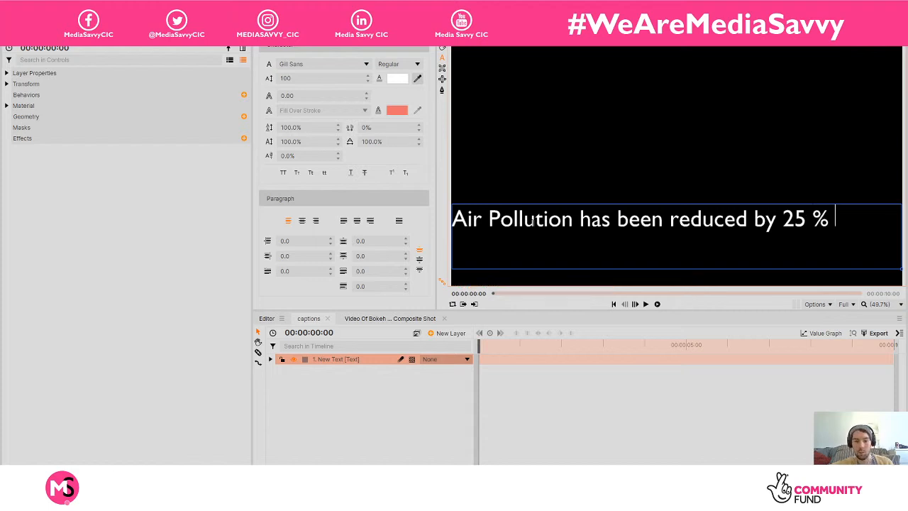
# Justify the caption with its last line centred and align it vertically to the middle of its text box
pyautogui.click(301, 221)
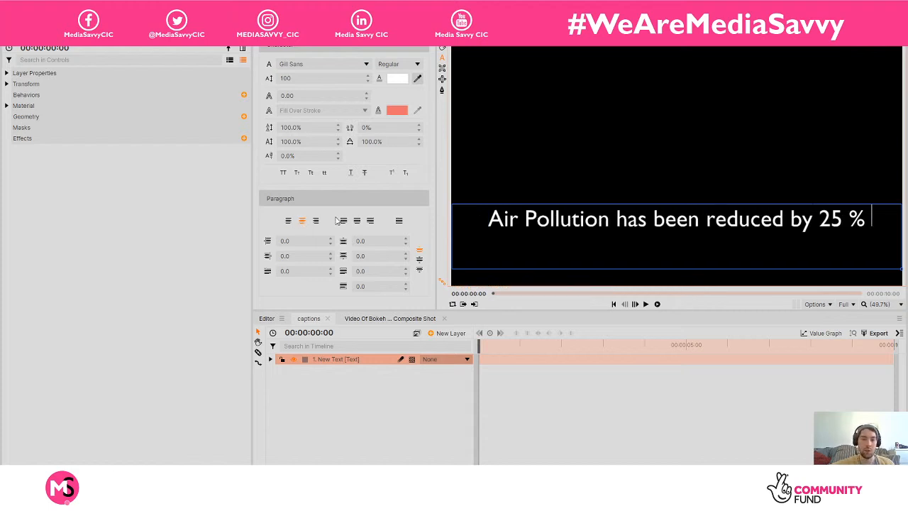
pyautogui.click(357, 221)
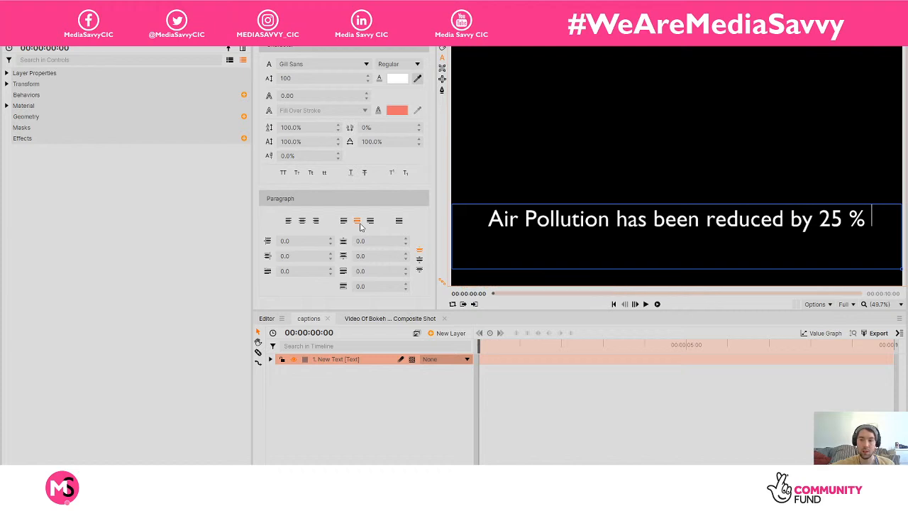
pyautogui.click(419, 260)
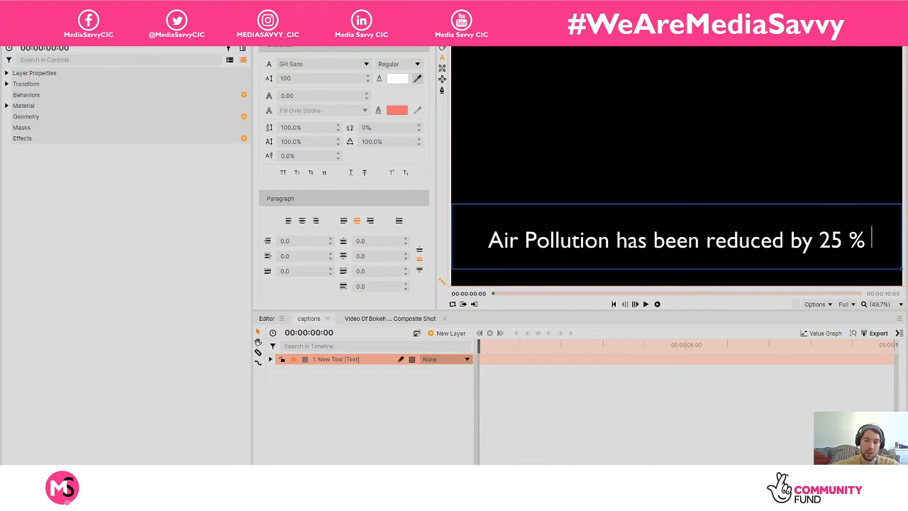
pyautogui.click(488, 240)
pyautogui.click(864, 240)
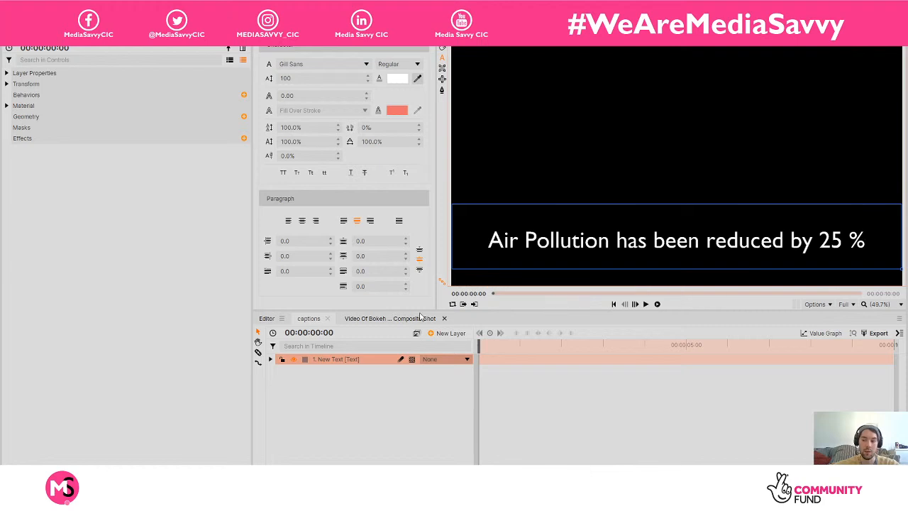
# Add a new 1920 by 1080 plane layer coloured pink (#ff55ff) to the captions composite shot
pyautogui.click(320, 405)
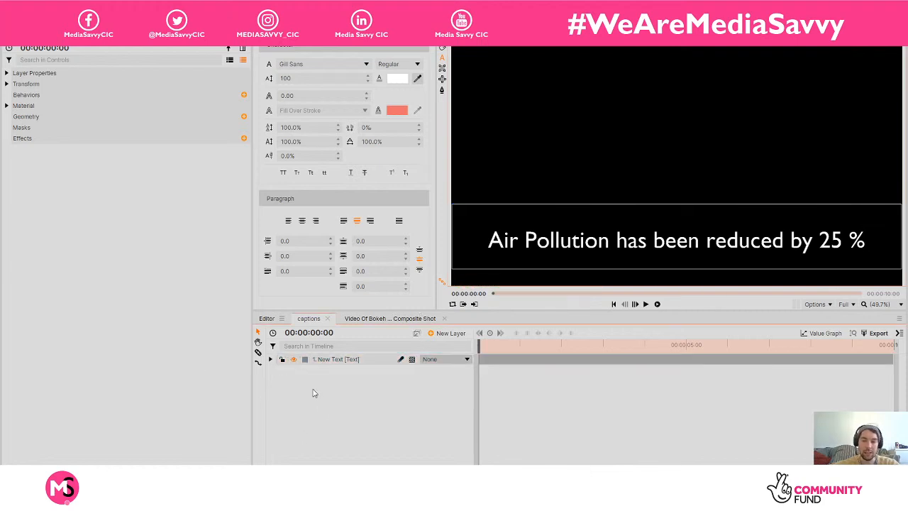
pyautogui.rightClick(314, 392)
pyautogui.moveTo(332, 393)
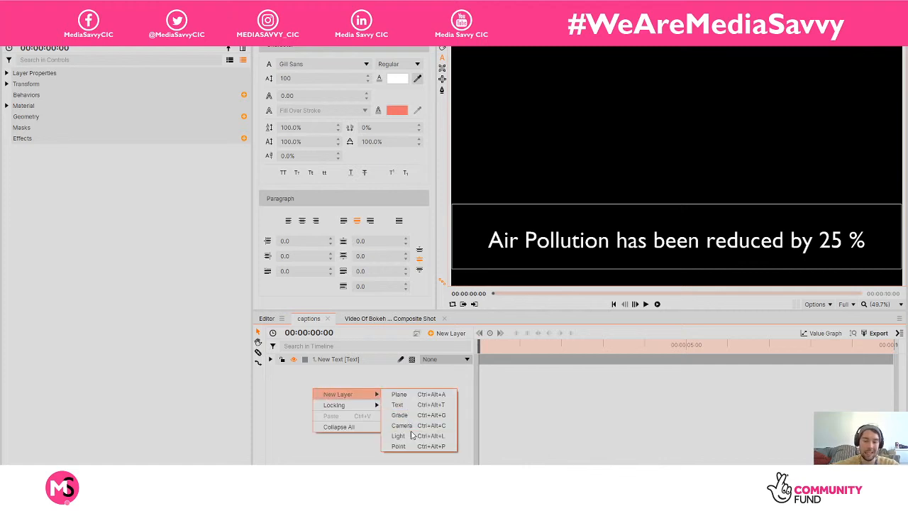
pyautogui.moveTo(351, 394)
pyautogui.click(391, 396)
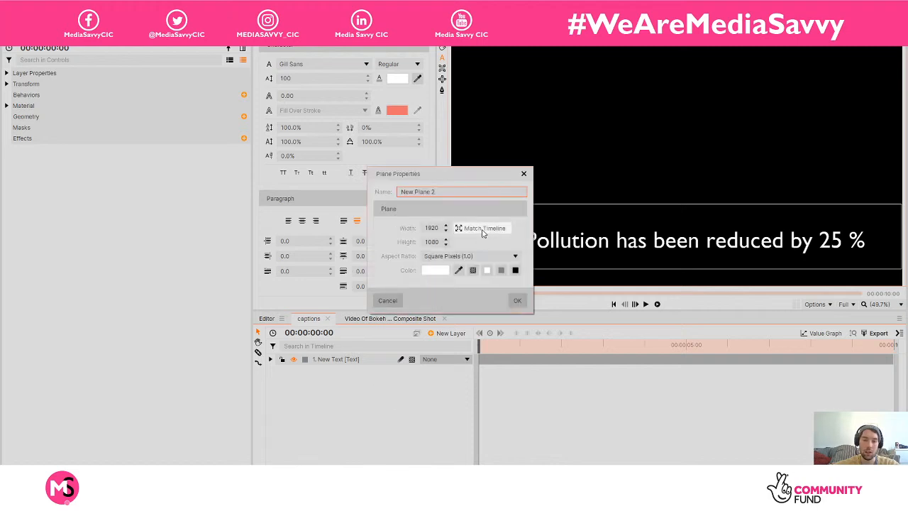
pyautogui.click(434, 270)
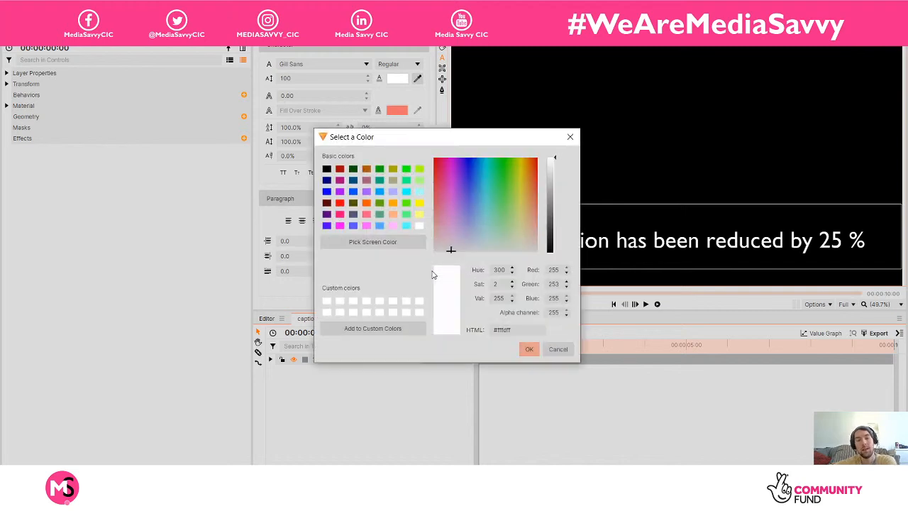
pyautogui.click(365, 226)
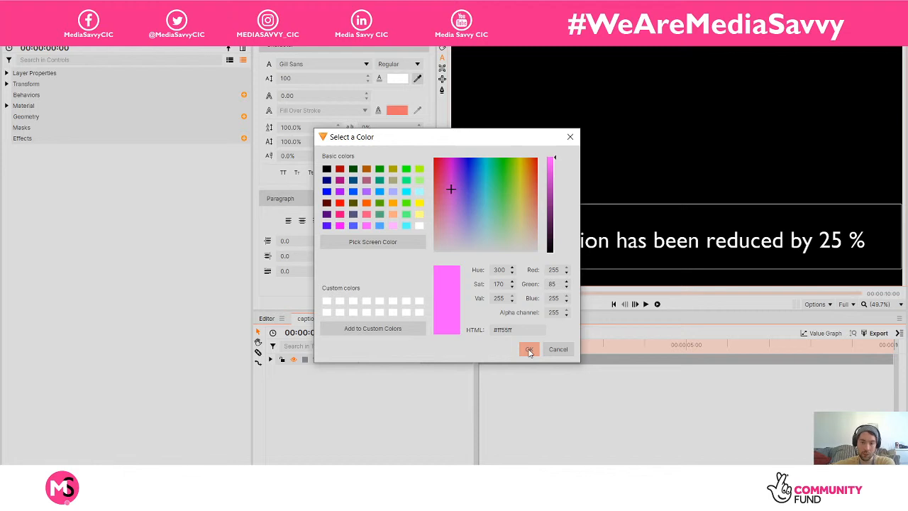
pyautogui.click(529, 349)
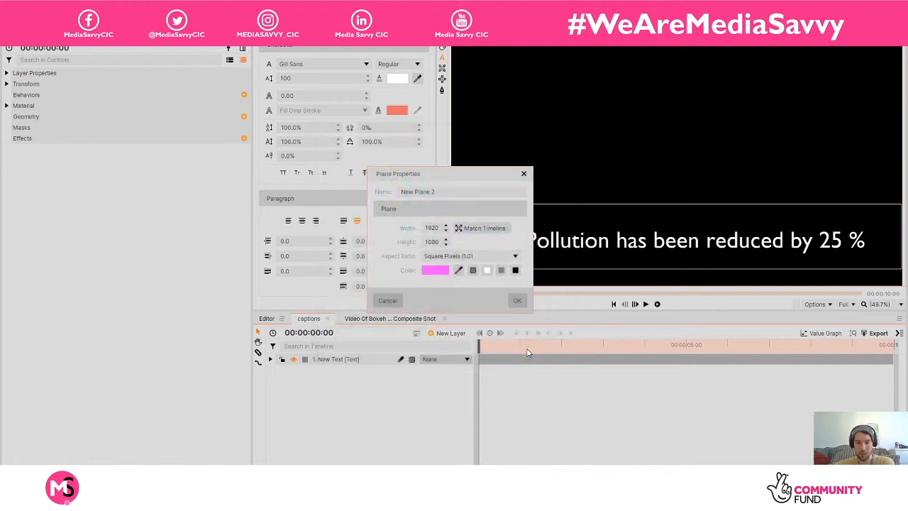
pyautogui.click(517, 303)
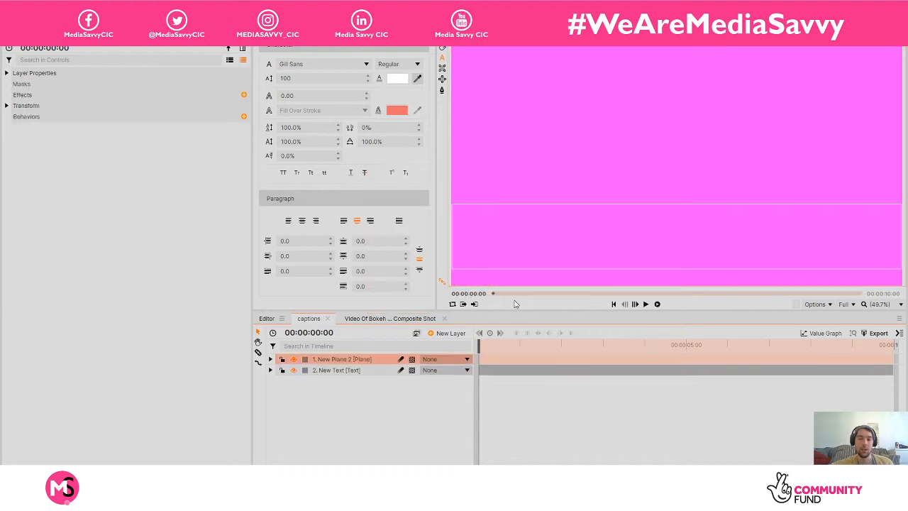
# Shrink the pink plane to a small rectangle and place it over the middle of the caption area
pyautogui.click(573, 123)
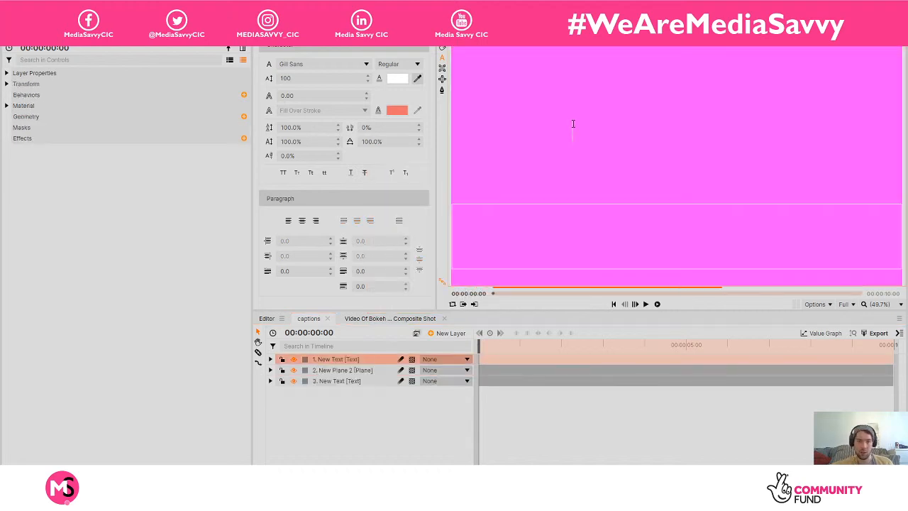
pyautogui.press('Escape')
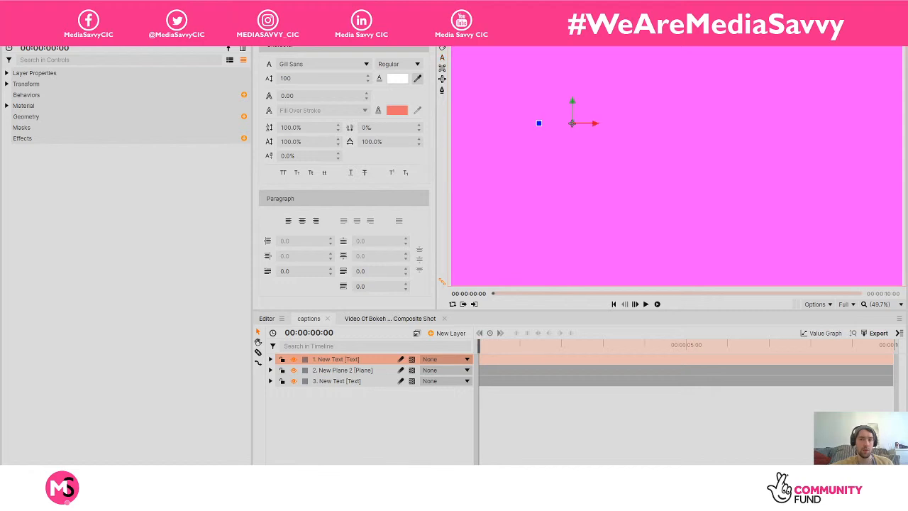
pyautogui.moveTo(480, 53); pyautogui.dragTo(499, 61)
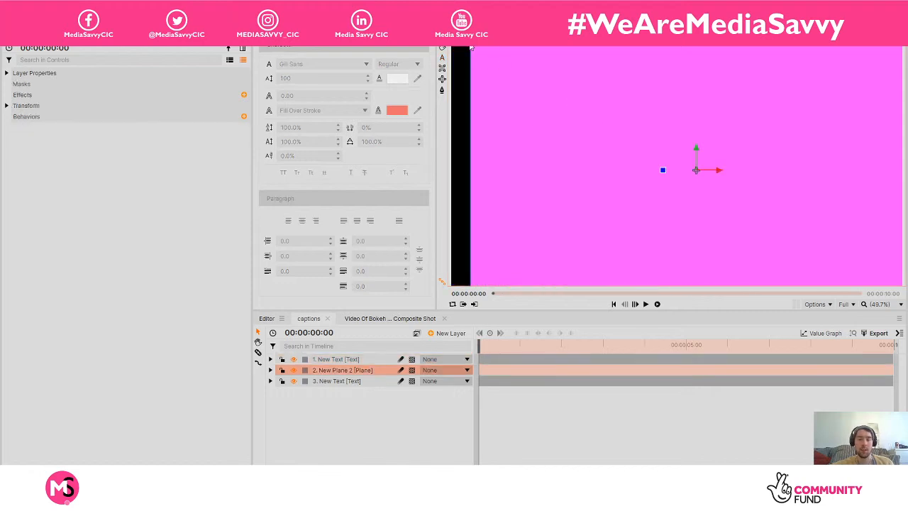
pyautogui.moveTo(493, 54); pyautogui.dragTo(559, 179)
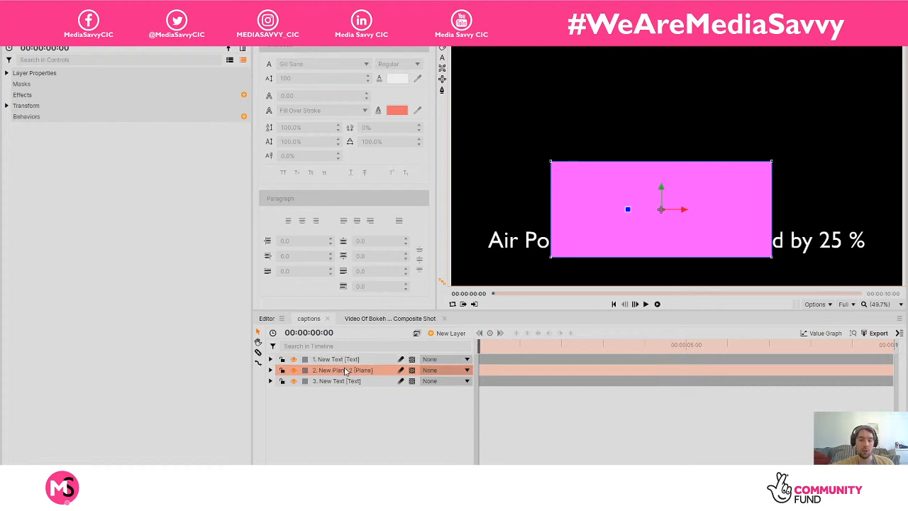
# Move the pink plane beneath the caption in the layer order and delete the stray empty text layer
pyautogui.moveTo(347, 373); pyautogui.dragTo(351, 385)
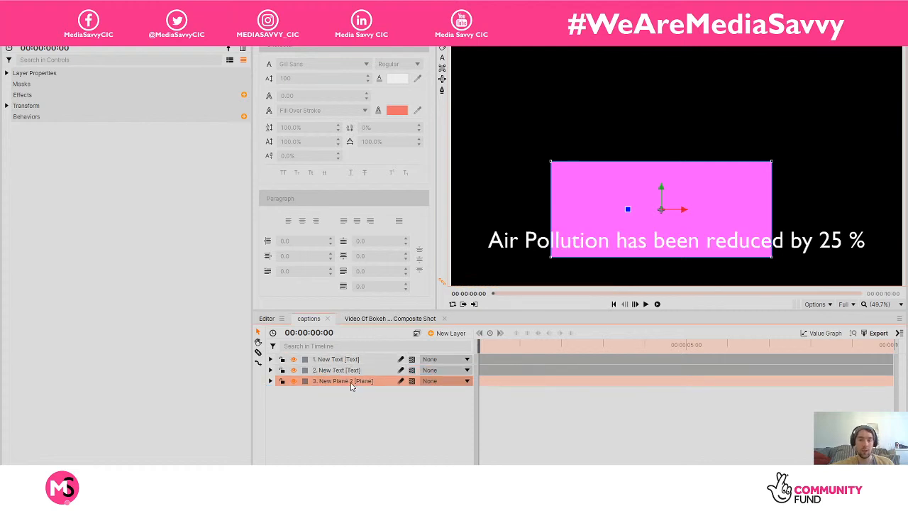
pyautogui.click(348, 359)
pyautogui.press('Delete')
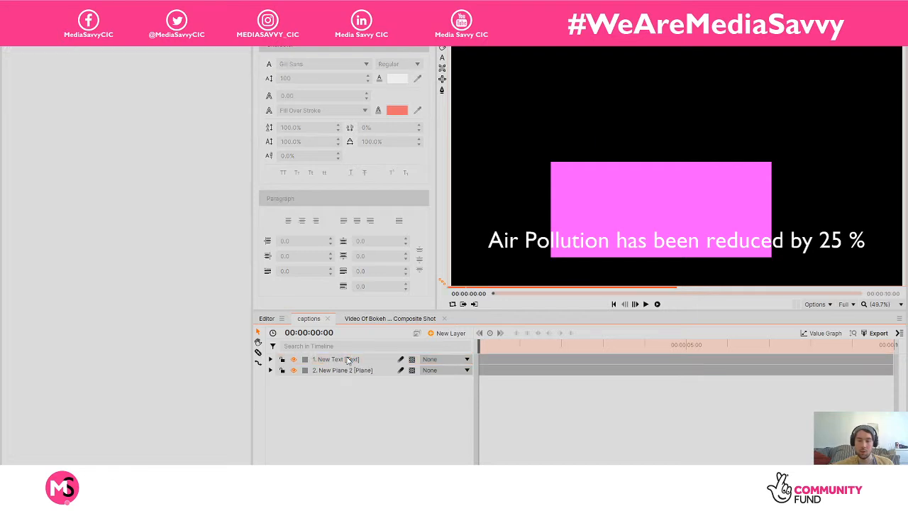
# Lock the caption text layer and select the pink plane layer behind it
pyautogui.click(658, 211)
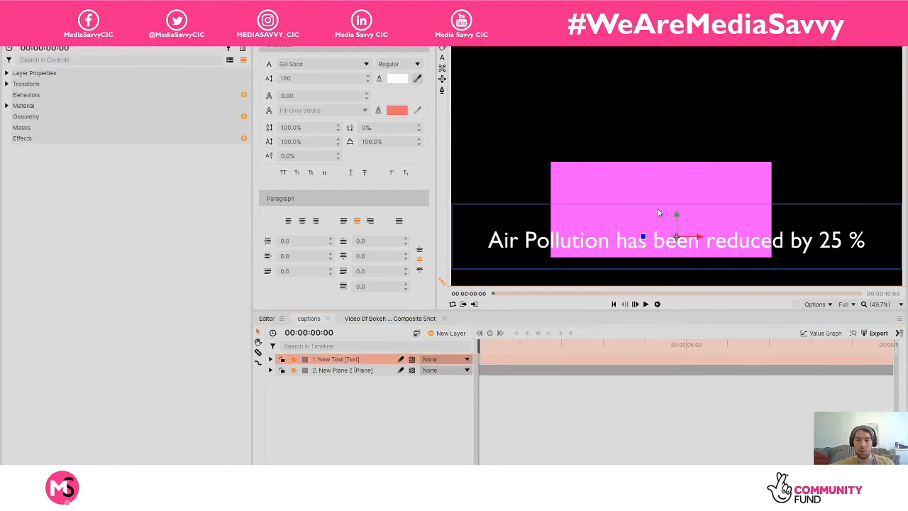
pyautogui.doubleClick(658, 210)
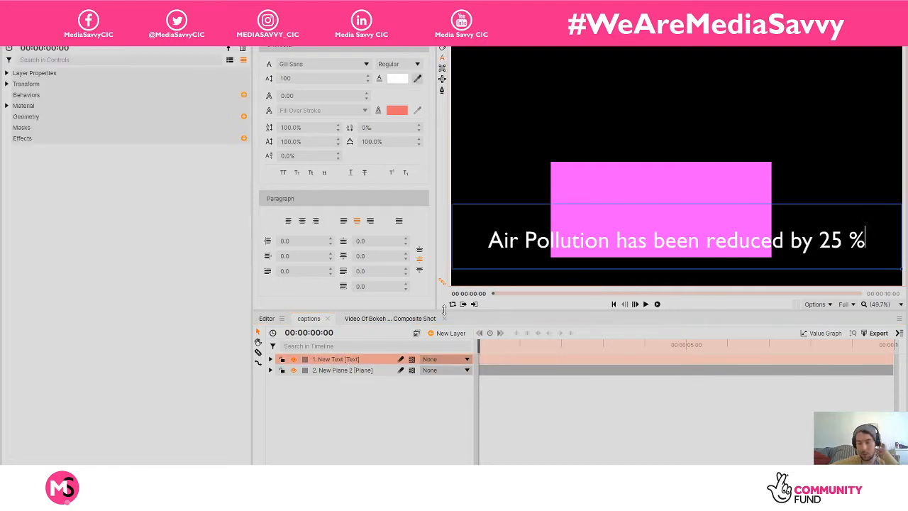
pyautogui.click(282, 359)
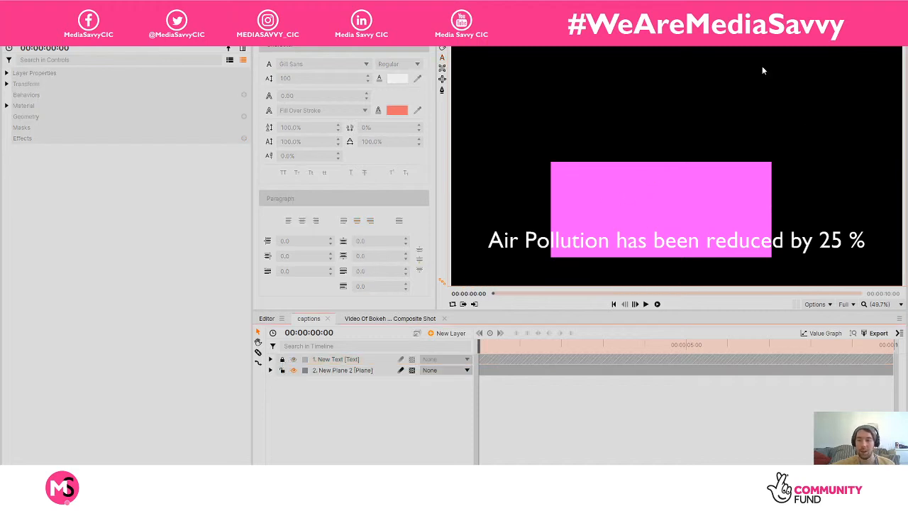
pyautogui.click(333, 371)
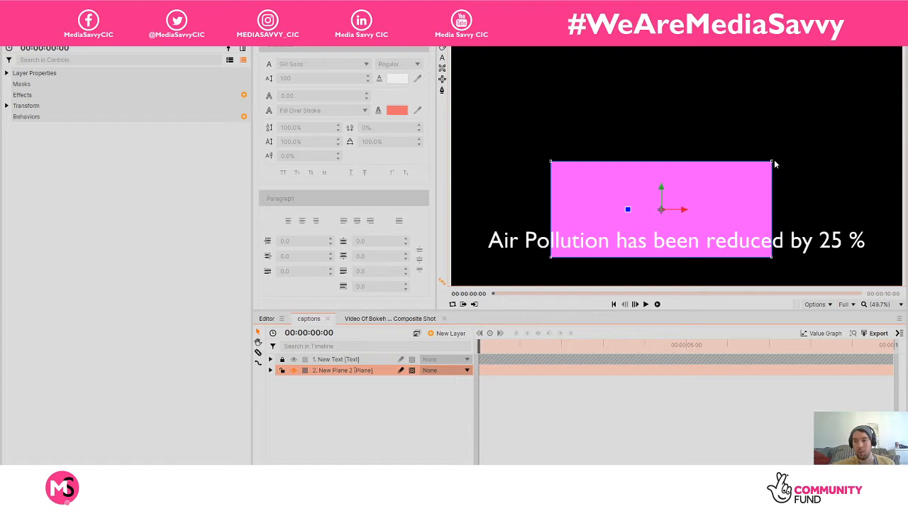
# Stretch the pink plane into a wide, low banner and move it behind the caption text
pyautogui.moveTo(773, 164); pyautogui.dragTo(868, 178)
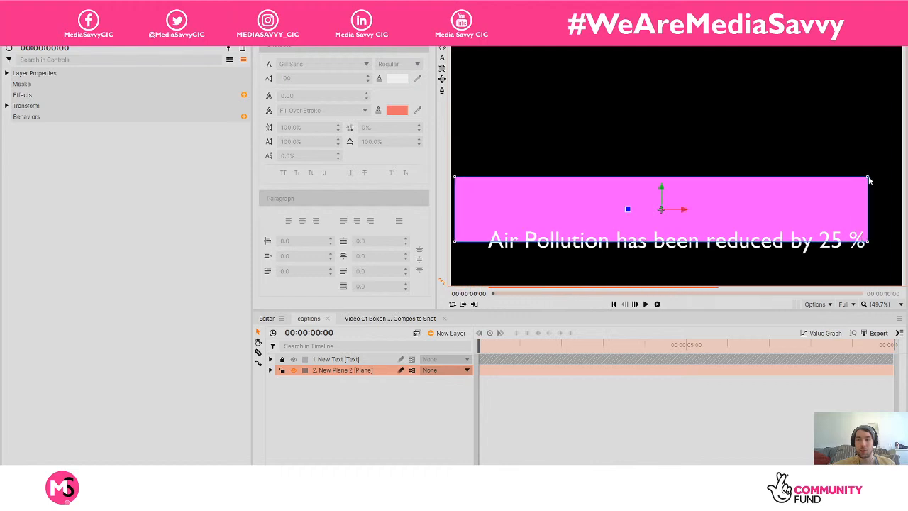
pyautogui.moveTo(816, 201); pyautogui.dragTo(834, 230)
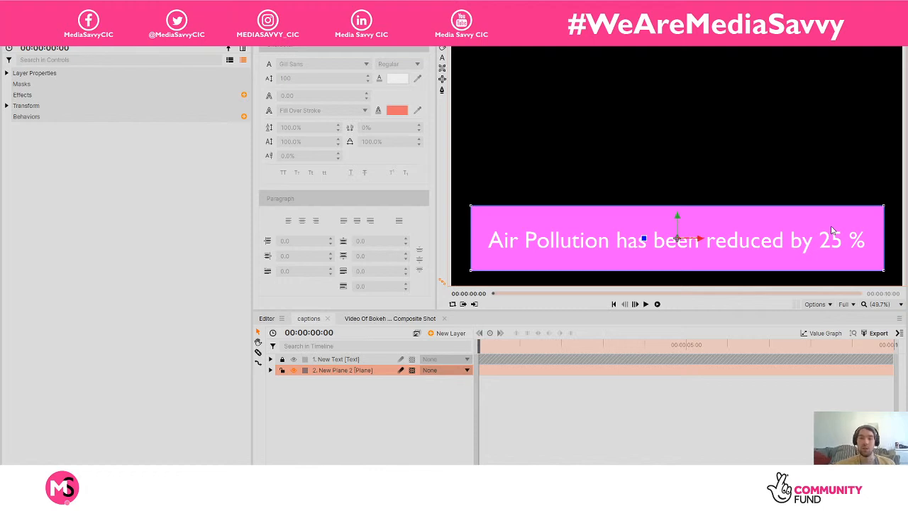
pyautogui.click(801, 190)
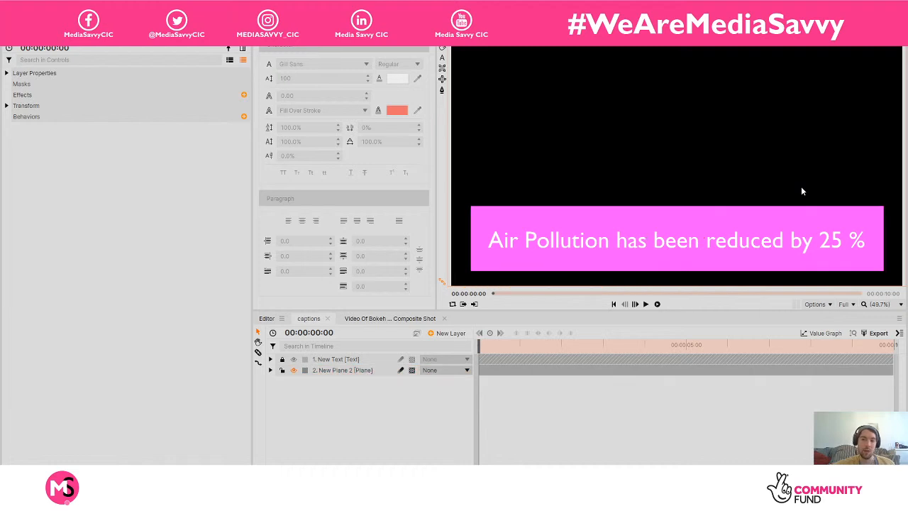
pyautogui.click(762, 225)
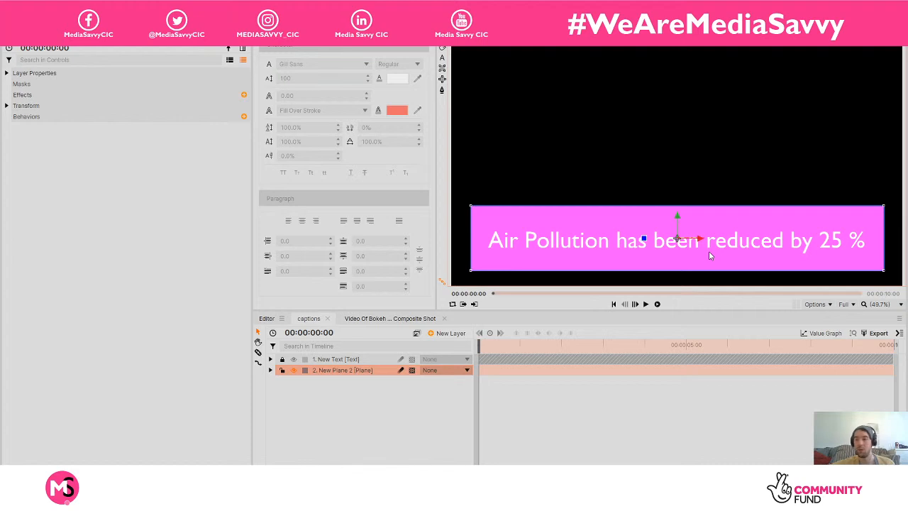
pyautogui.click(804, 169)
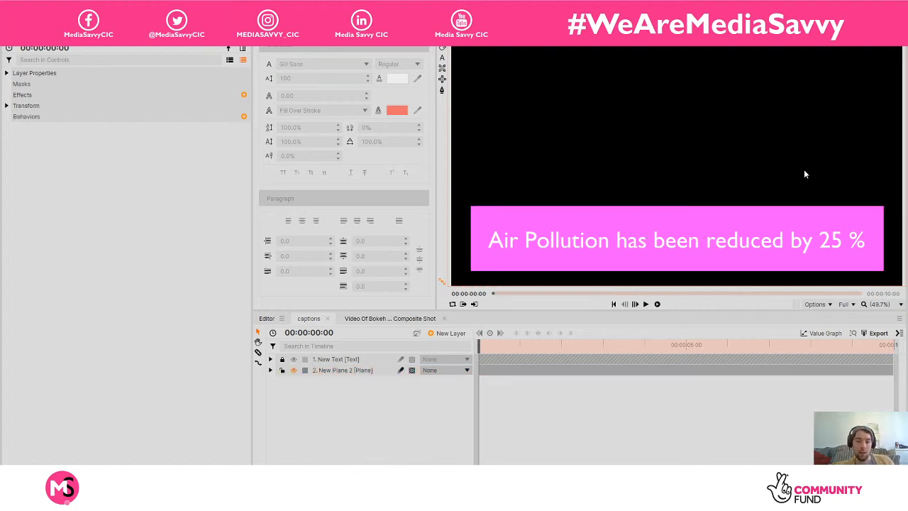
# Shrink the pink plane to fit closely around the caption and nudge it down to centre it on the text
pyautogui.click(693, 262)
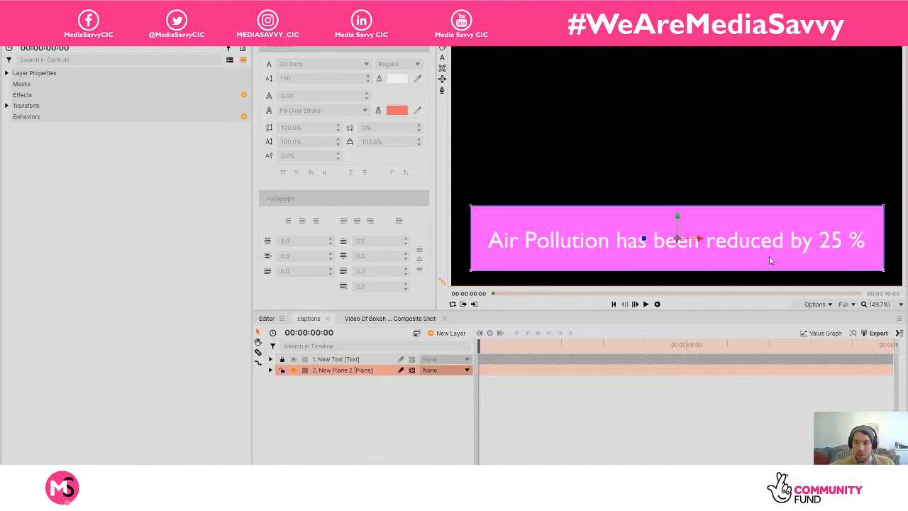
pyautogui.moveTo(471, 273); pyautogui.dragTo(480, 264)
pyautogui.click(546, 183)
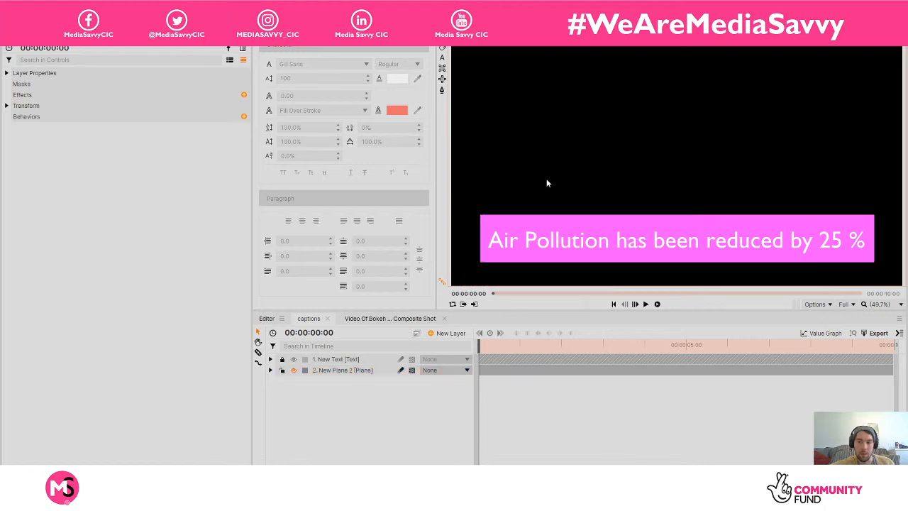
pyautogui.moveTo(549, 228); pyautogui.dragTo(550, 230)
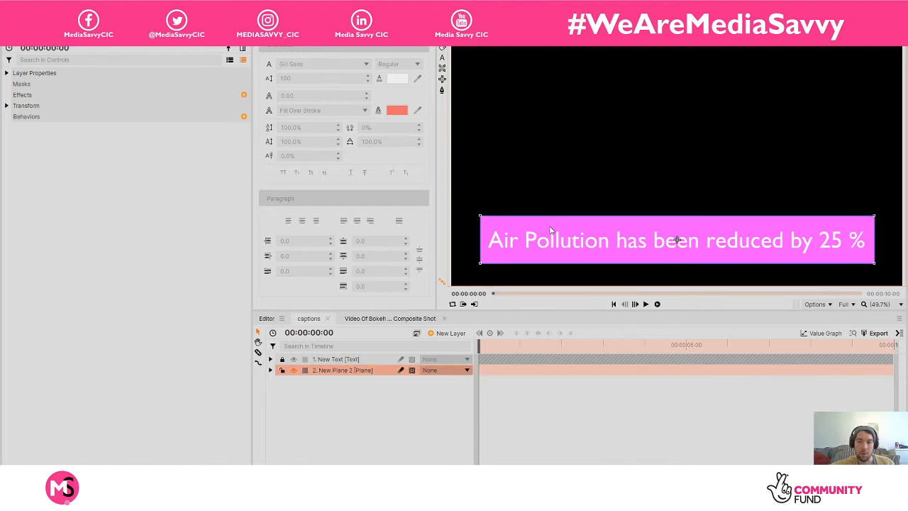
pyautogui.click(550, 205)
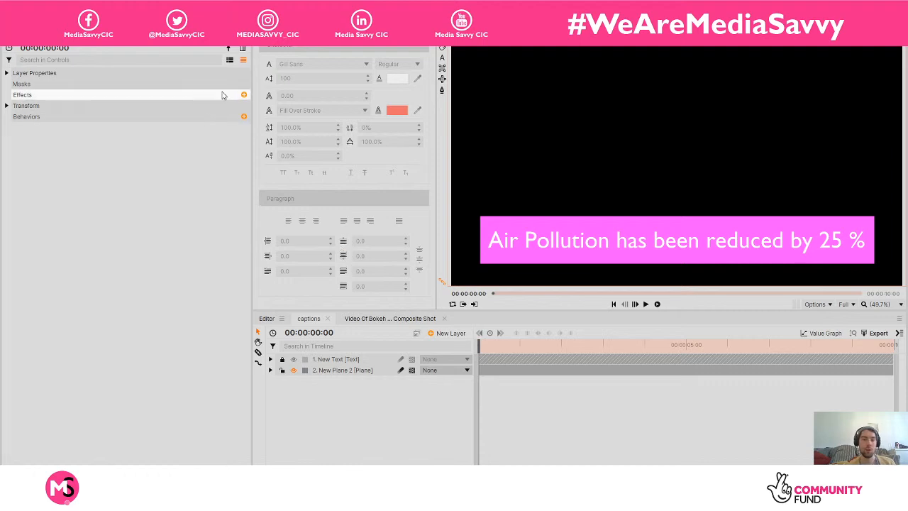
# Reset the workspace to its default panel layout
pyautogui.click(273, 34)
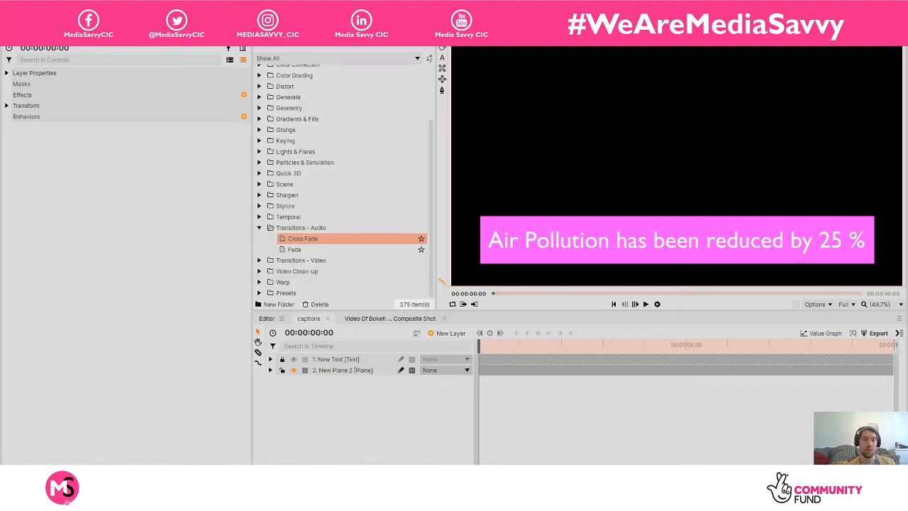
pyautogui.click(312, 34)
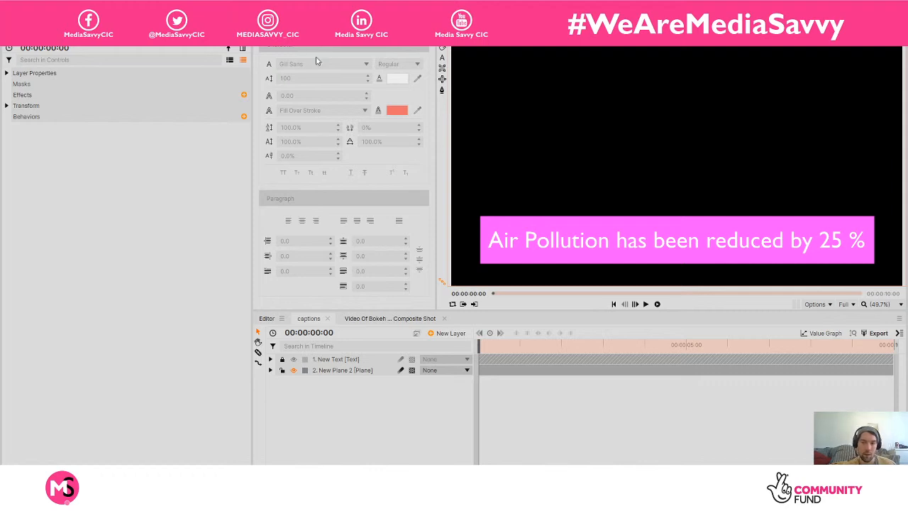
pyautogui.click(170, 11)
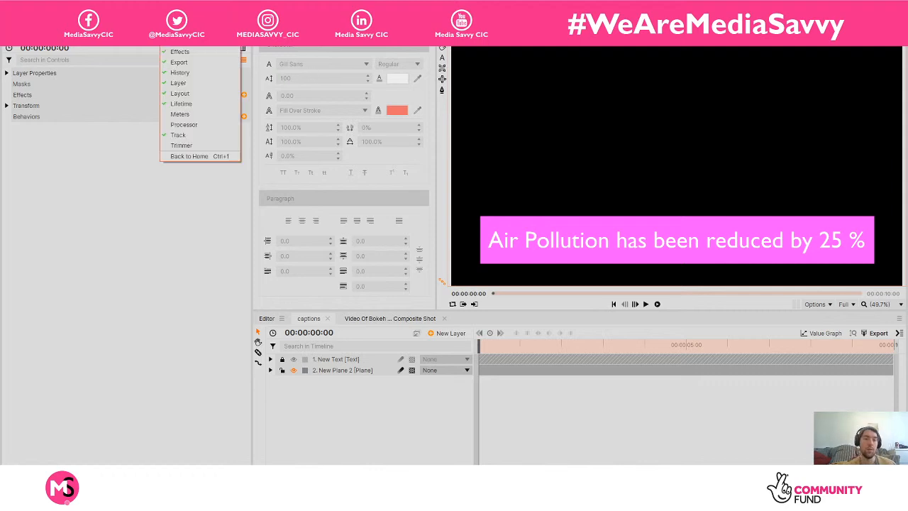
pyautogui.moveTo(190, 23)
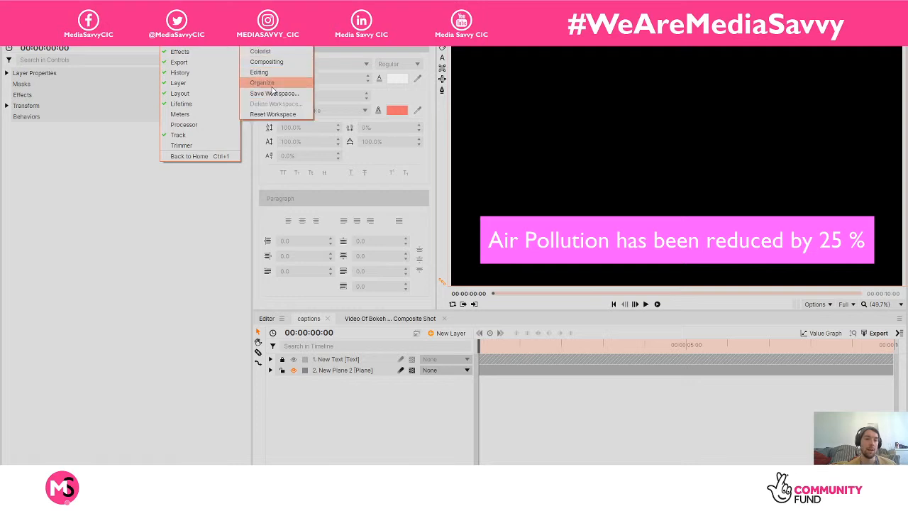
pyautogui.click(279, 114)
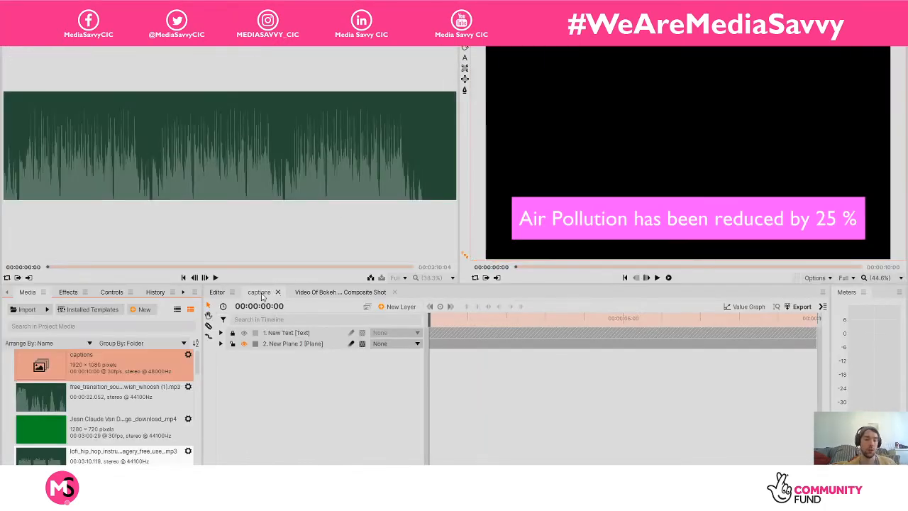
# Lower the volume of the lofi hip hop music clip on Audio 2 in the Editor timeline
pyautogui.click(220, 294)
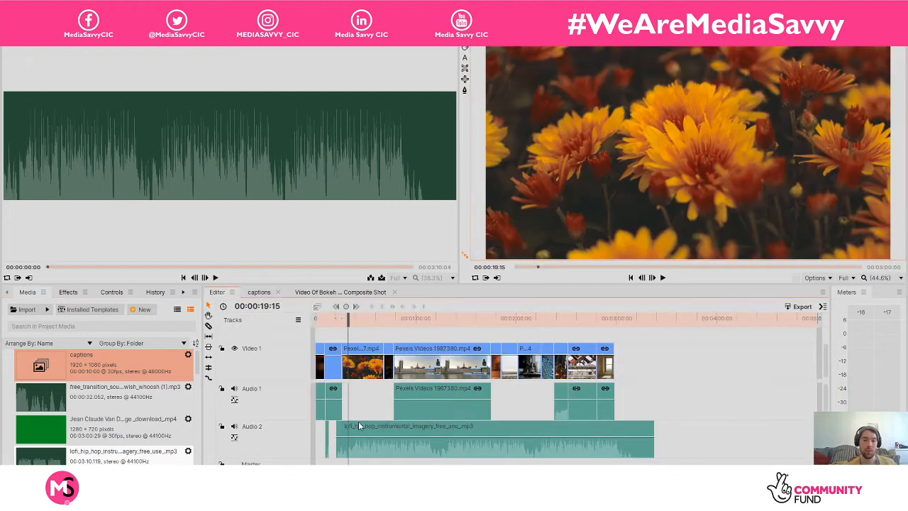
pyautogui.moveTo(372, 434); pyautogui.dragTo(373, 446)
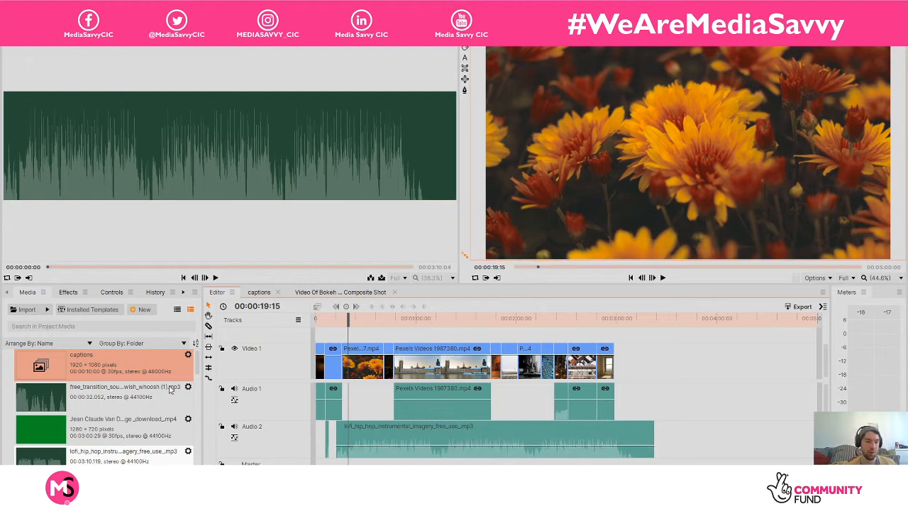
# Add the captions composite shot on a new video track above the start of the flower clip and preview it
pyautogui.scroll(-3, 159, 423)
pyautogui.scroll(-10, 158, 424)
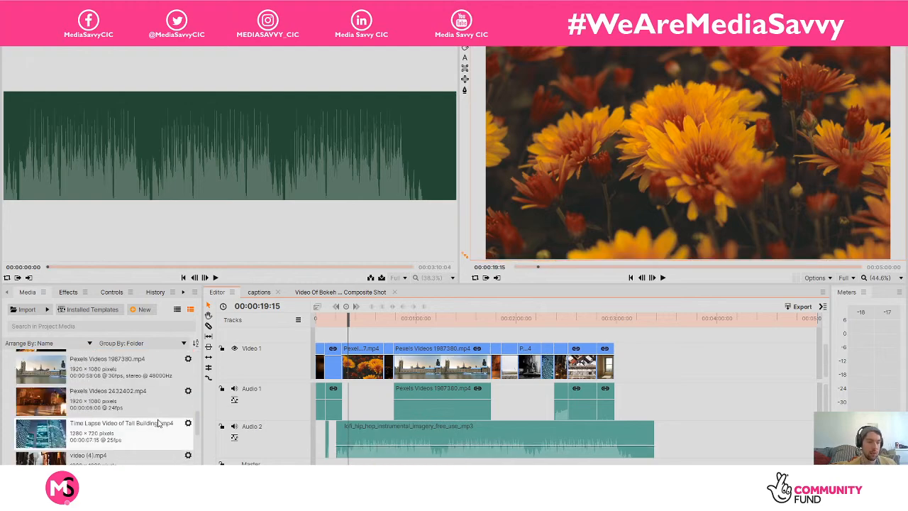
pyautogui.scroll(-6, 159, 424)
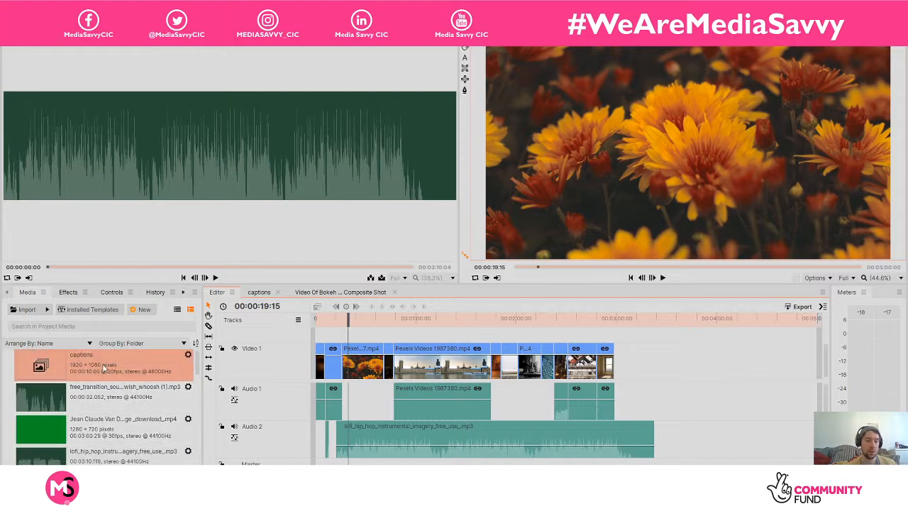
pyautogui.moveTo(104, 366); pyautogui.dragTo(343, 348)
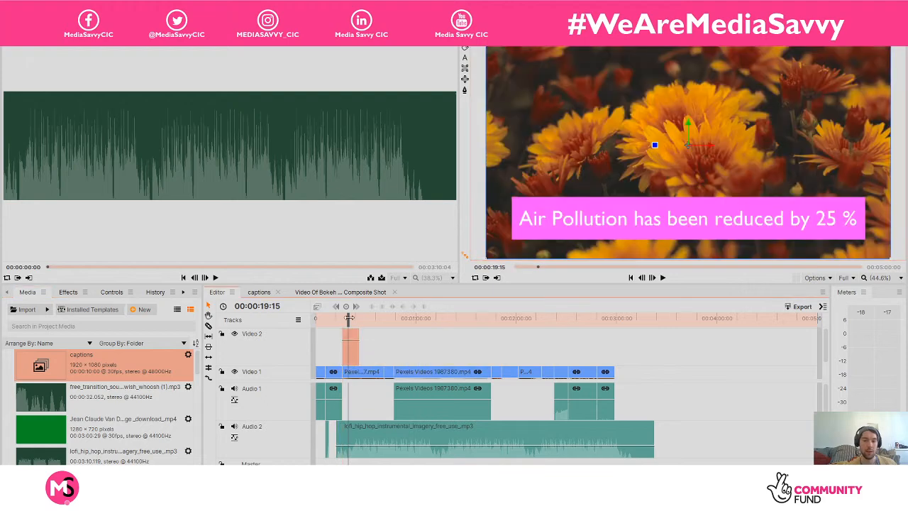
pyautogui.click(343, 317)
pyautogui.press('space')
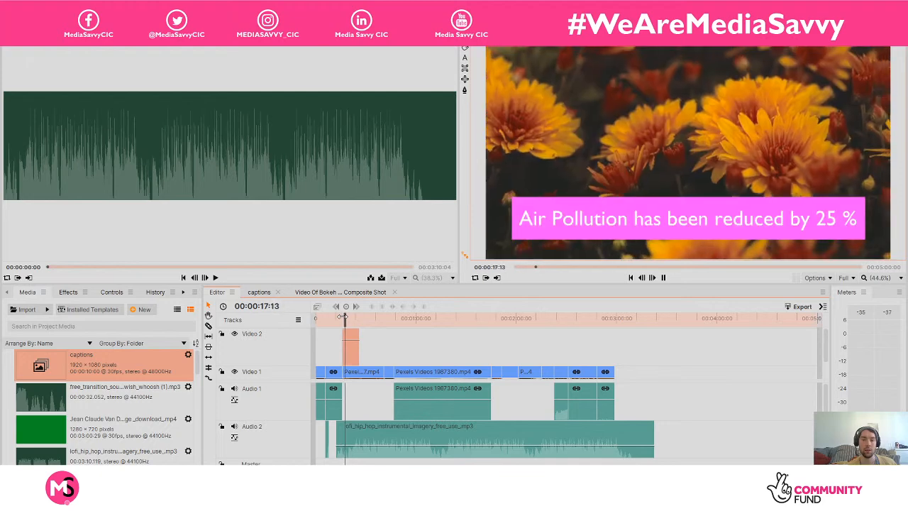
pyautogui.press('space')
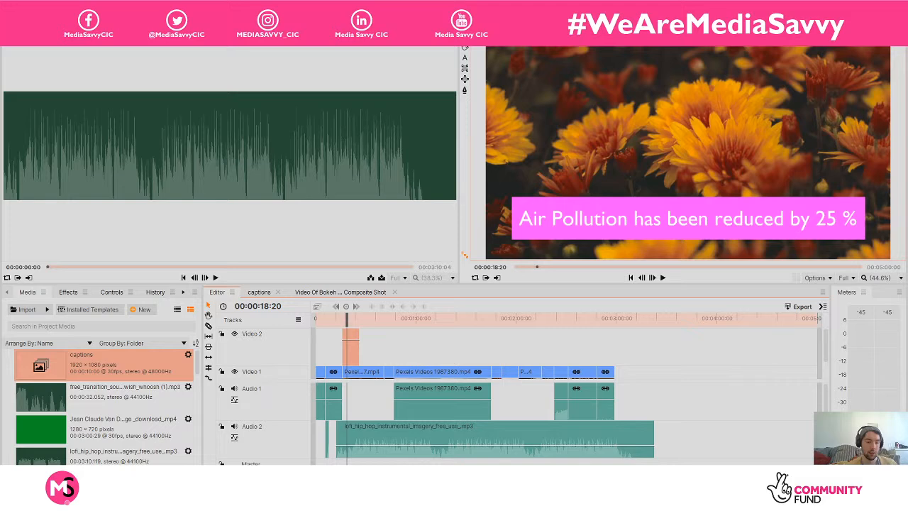
# Shift the captions clip slightly later on Video 2, starting at about 00:00:17:17, and place the playhead at its start
pyautogui.press('=')
pyautogui.press('=')
pyautogui.press('=')
pyautogui.press('=')
pyautogui.press('=')
pyautogui.press('=')
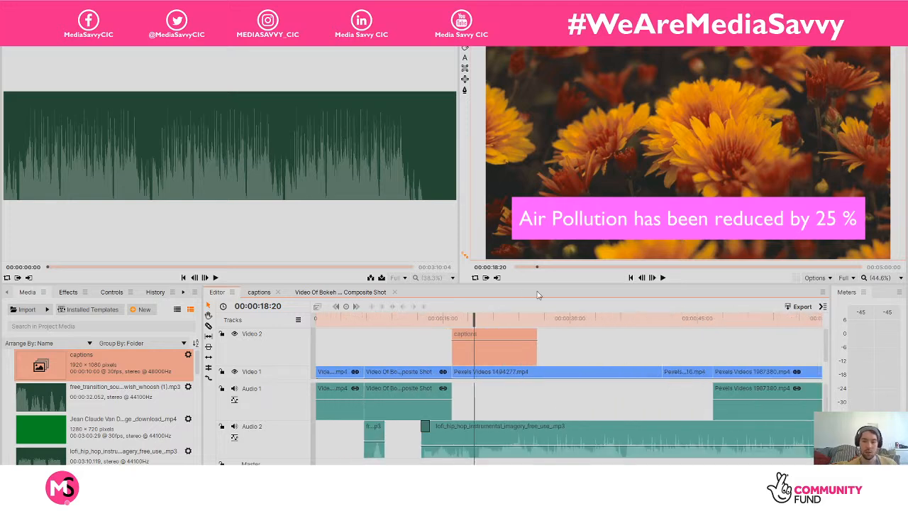
pyautogui.moveTo(494, 340); pyautogui.dragTo(505, 340)
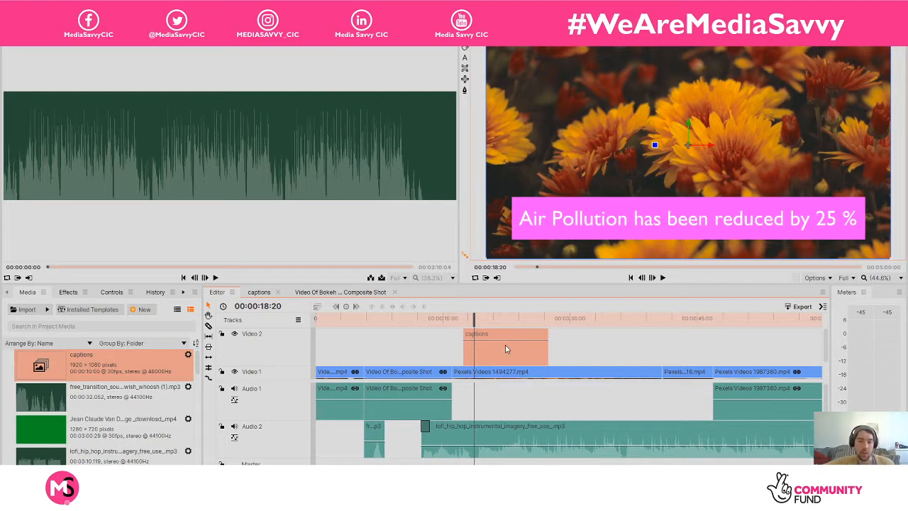
pyautogui.moveTo(475, 319); pyautogui.dragTo(466, 319)
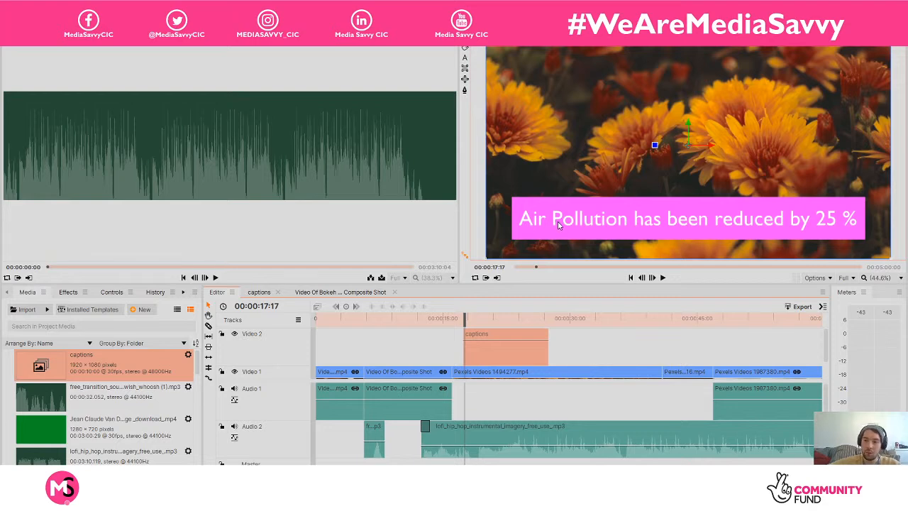
# Open the captions composite shot from the timeline
pyautogui.doubleClick(496, 334)
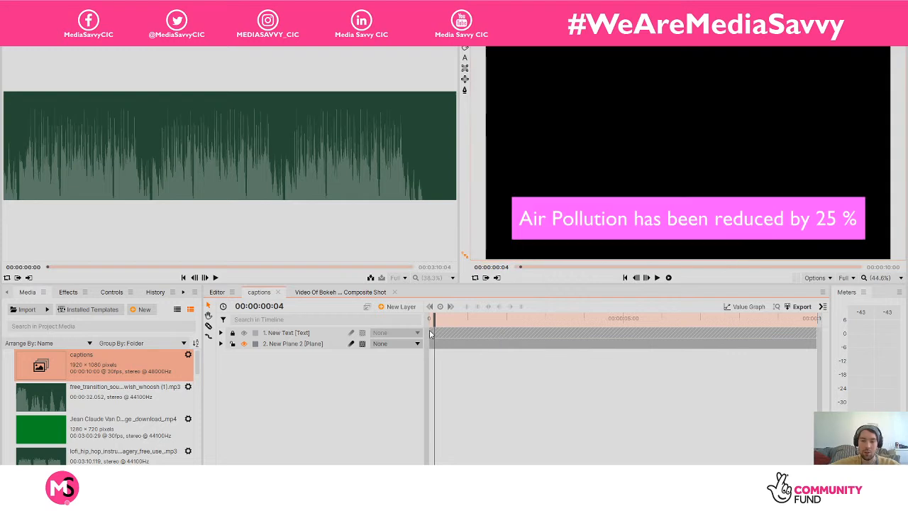
pyautogui.click(572, 220)
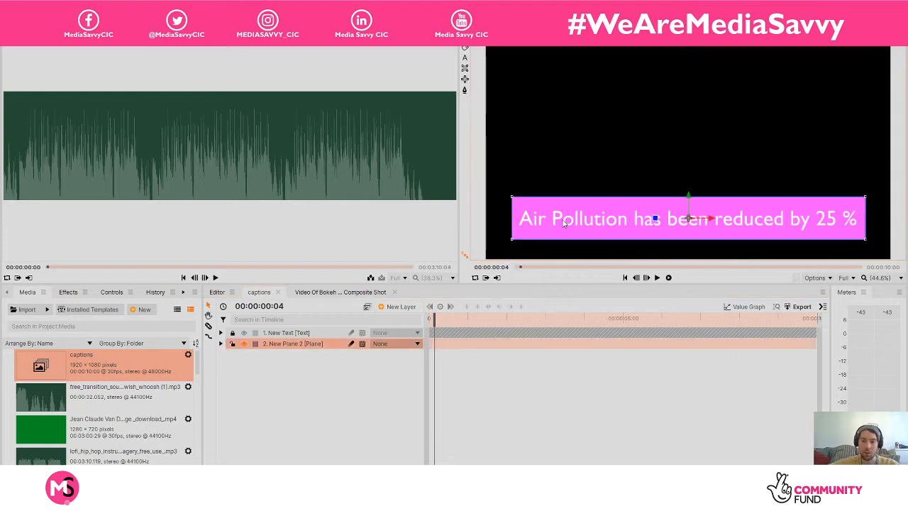
pyautogui.click(465, 63)
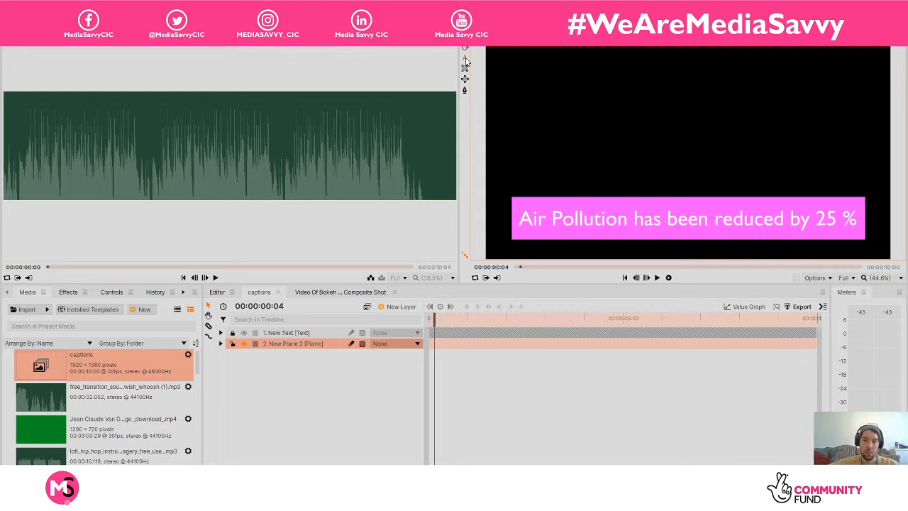
pyautogui.click(559, 222)
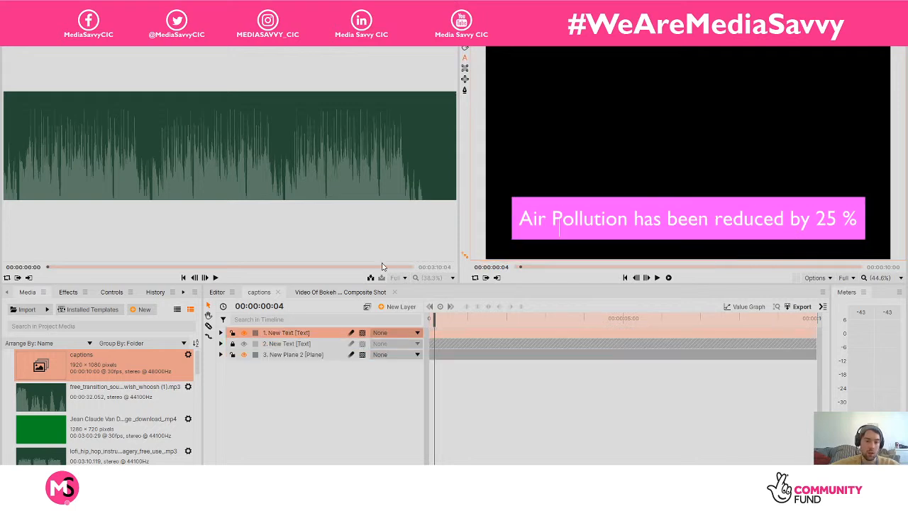
pyautogui.click(287, 334)
pyautogui.press('Delete')
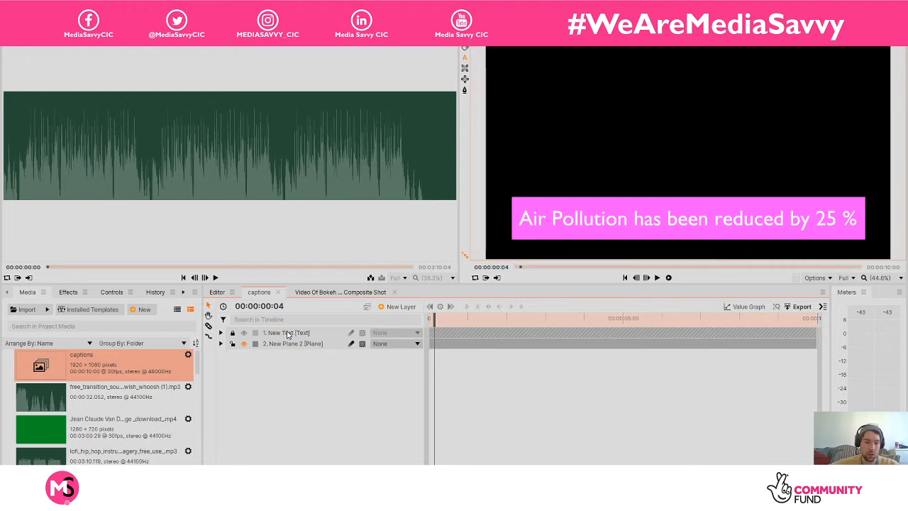
# Unlock the caption's text layer and change "Pollution" to "pollution" with a lowercase p
pyautogui.click(232, 333)
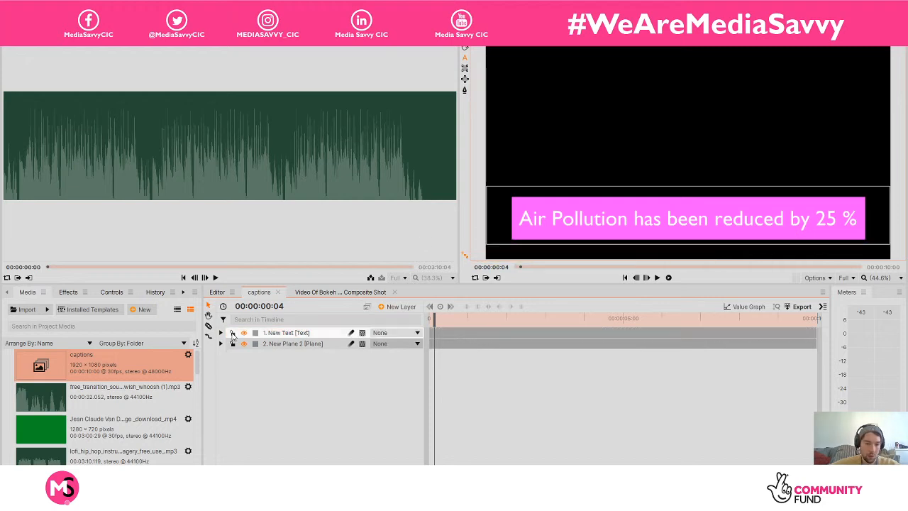
pyautogui.click(560, 221)
pyautogui.press('BackSpace')
pyautogui.write('p')
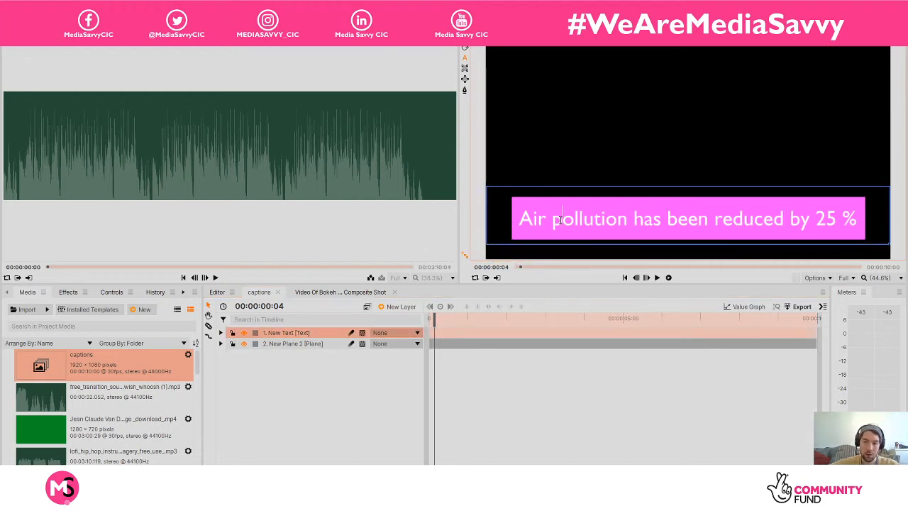
pyautogui.click(371, 421)
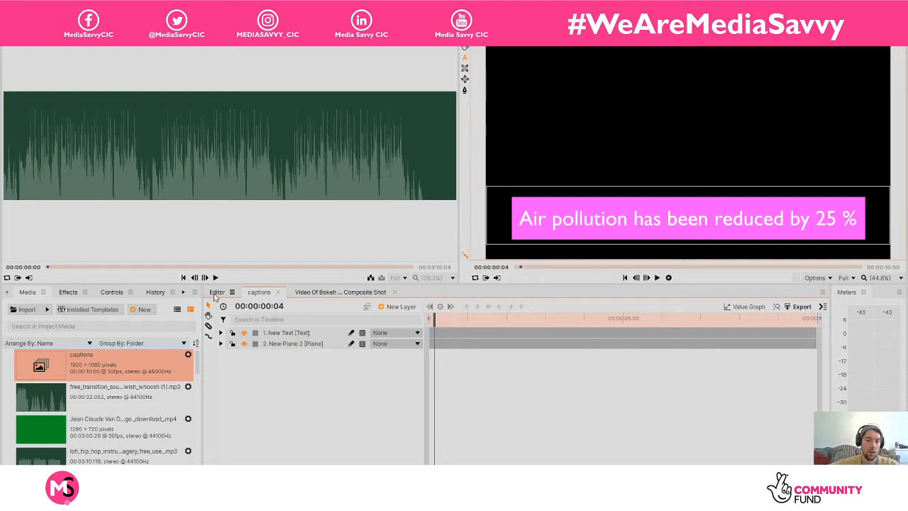
# Return to the main edit, add a Push transition at the start of the captions clip and trim the clip's end to about 00:00:25:01
pyautogui.click(216, 292)
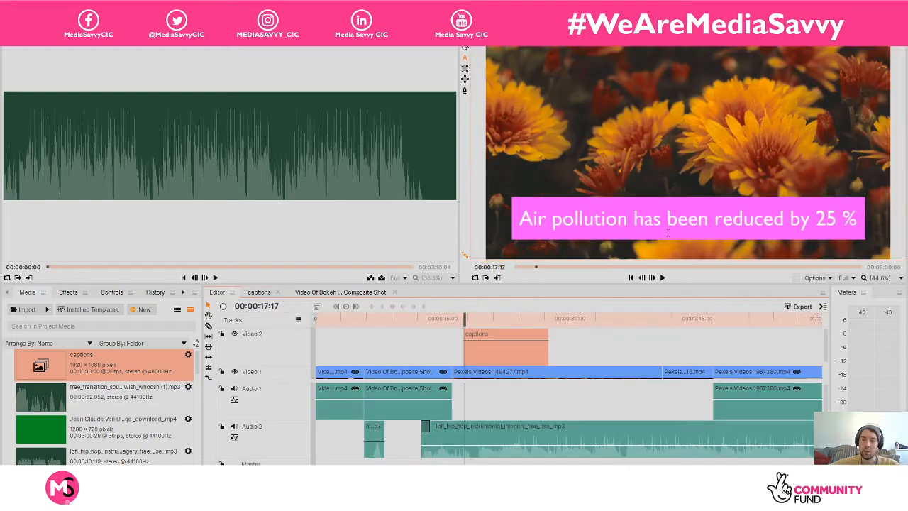
pyautogui.click(462, 313)
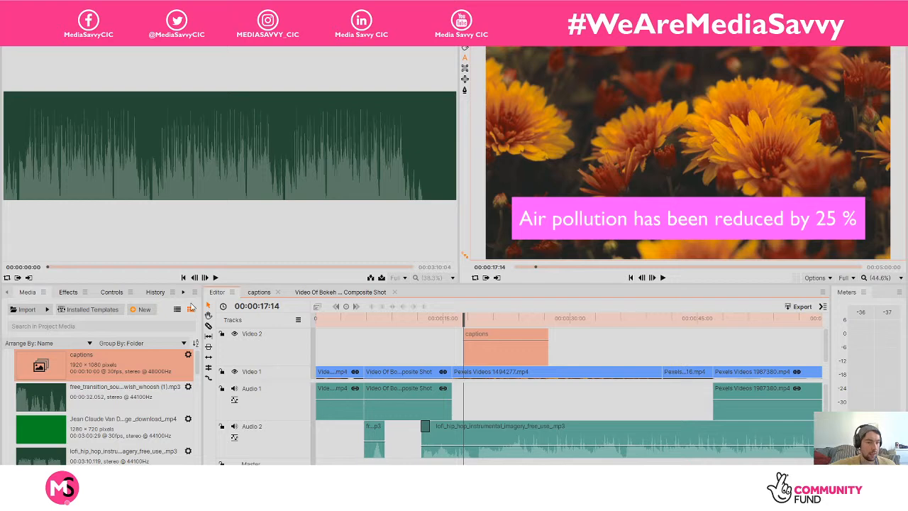
pyautogui.click(74, 292)
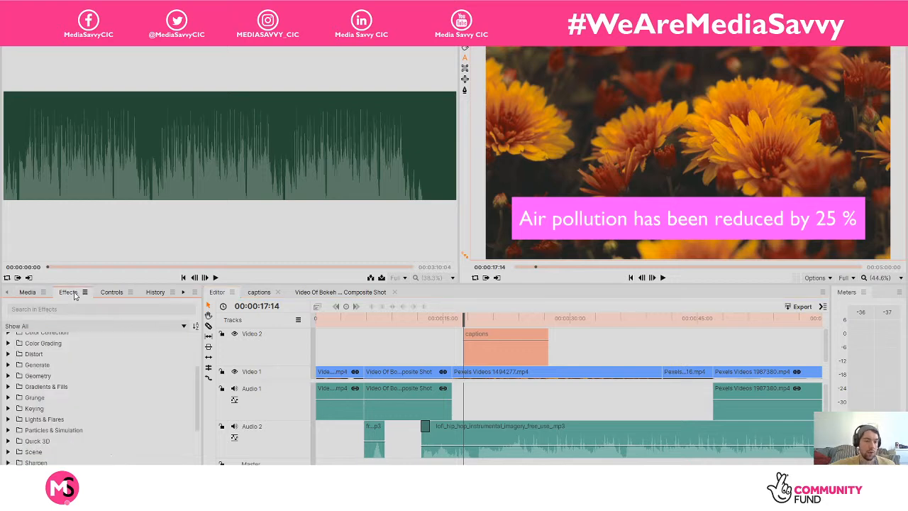
pyautogui.click(57, 308)
pyautogui.write('push')
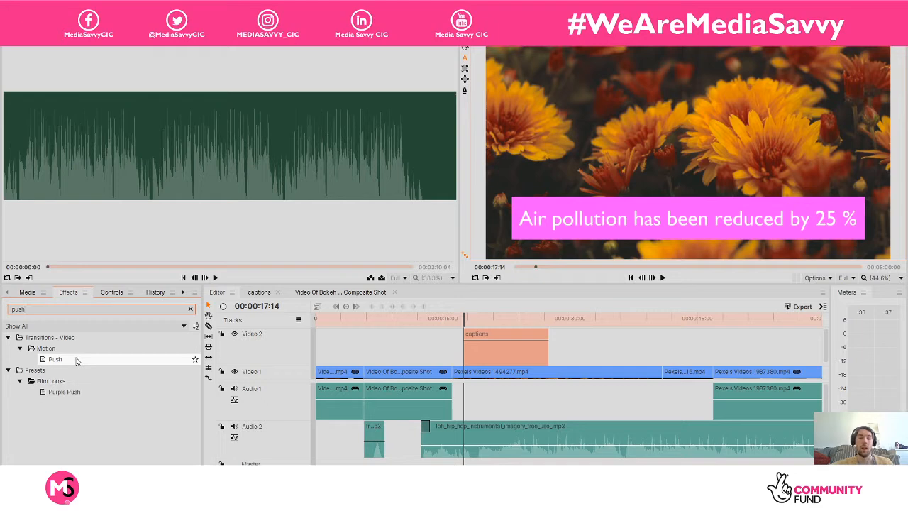
pyautogui.moveTo(77, 360); pyautogui.dragTo(528, 335)
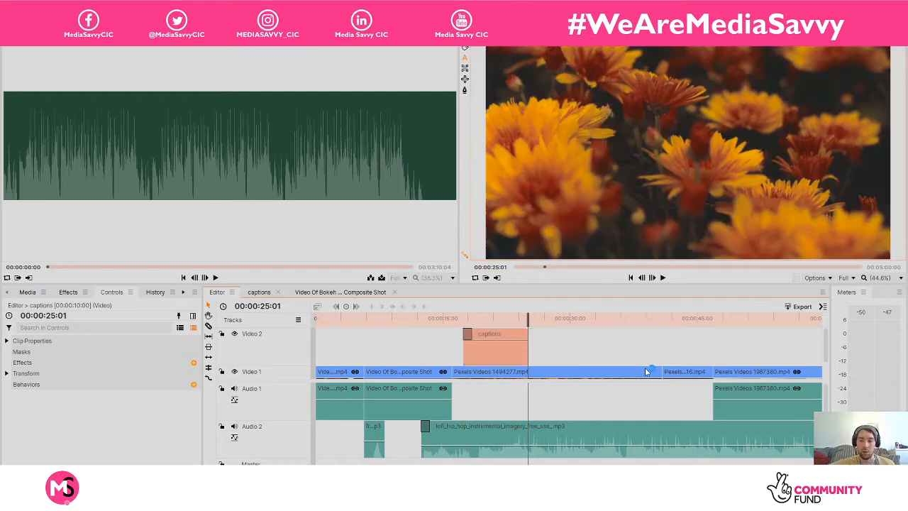
# Trim the end of the flower clip to just past the captions clip and ripple delete the gap after it
pyautogui.moveTo(662, 370); pyautogui.dragTo(536, 354)
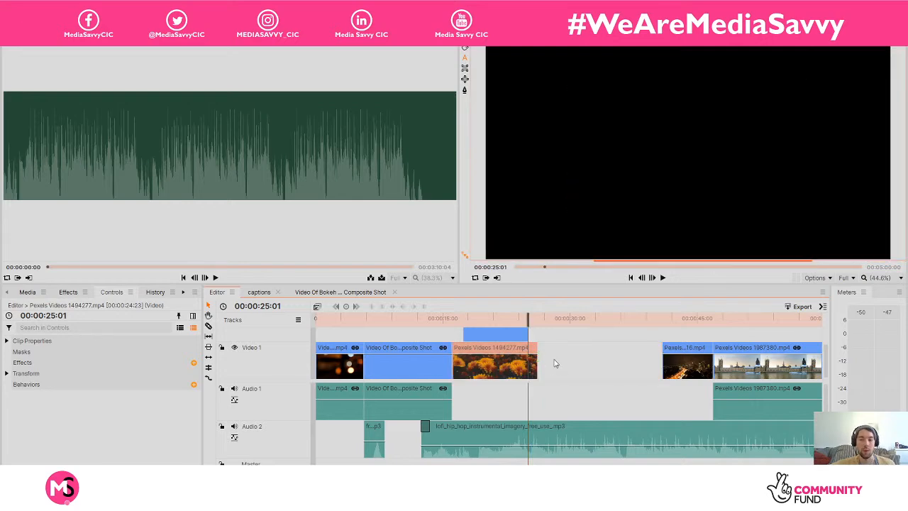
pyautogui.rightClick(566, 356)
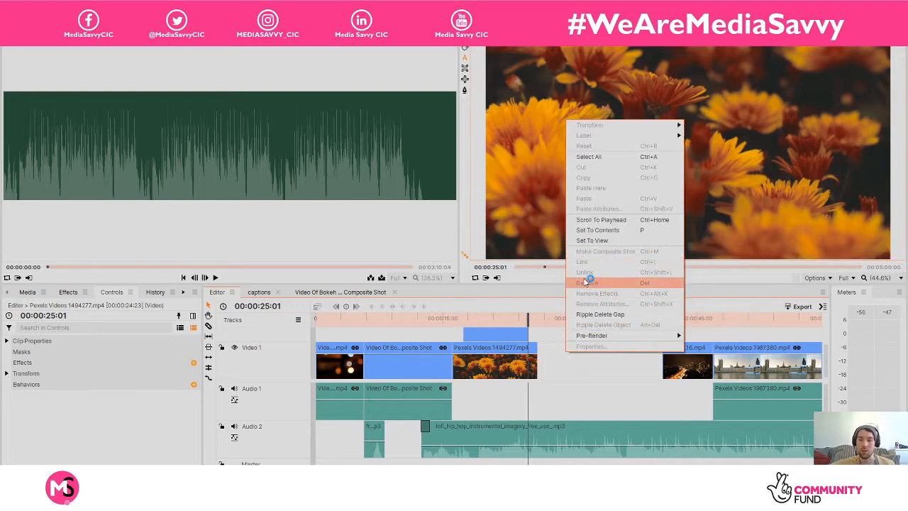
pyautogui.click(597, 314)
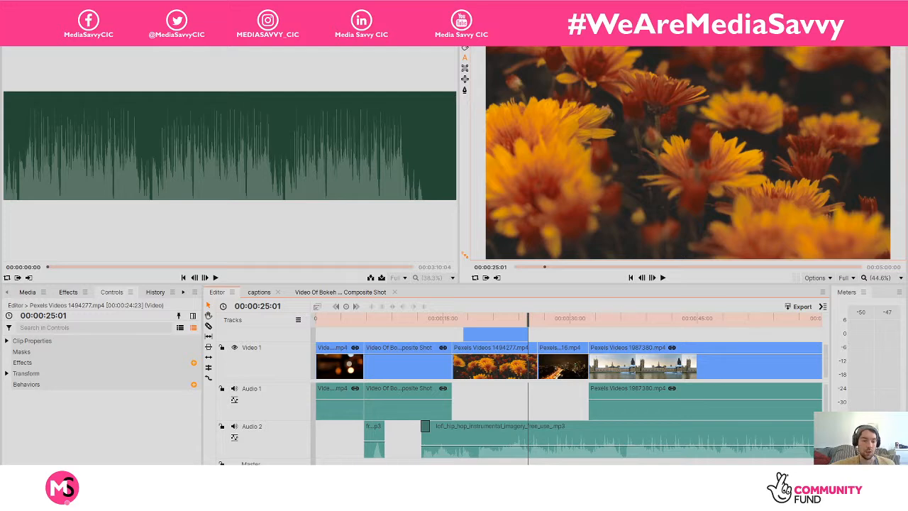
# Shorten Pexels Videos 1987380 on Video 1 to roughly a third of its length and ripple delete the gap behind it
pyautogui.press('=')
pyautogui.press('=')
pyautogui.press('=')
pyautogui.press('-')
pyautogui.press('-')
pyautogui.press('-')
pyautogui.press('-')
pyautogui.press('-')
pyautogui.press('-')
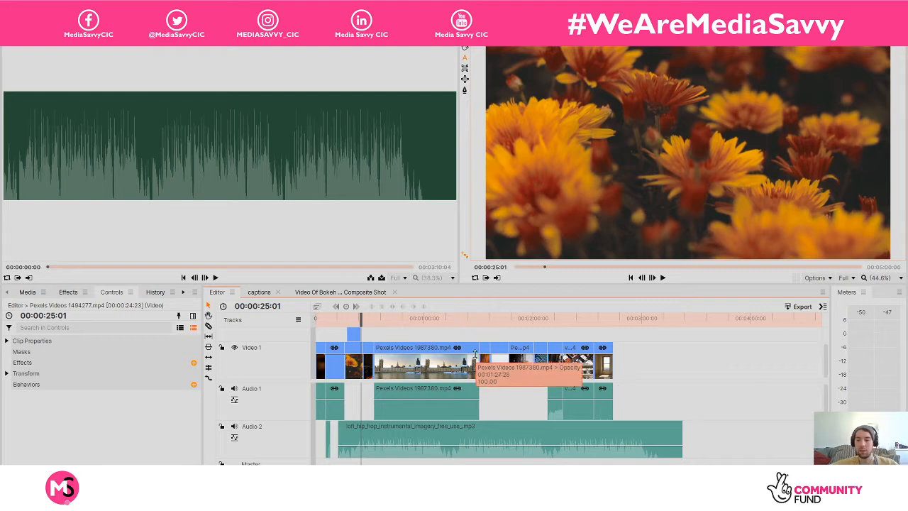
pyautogui.moveTo(478, 365); pyautogui.dragTo(411, 358)
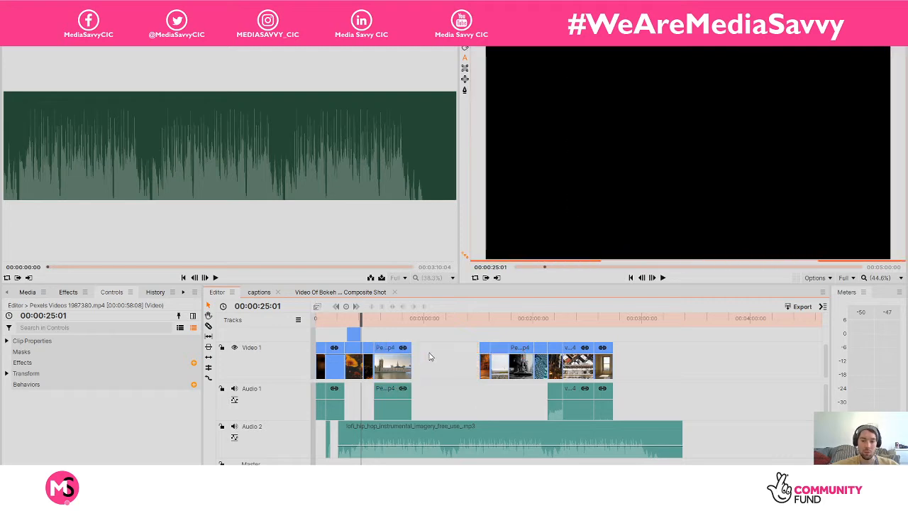
pyautogui.rightClick(429, 356)
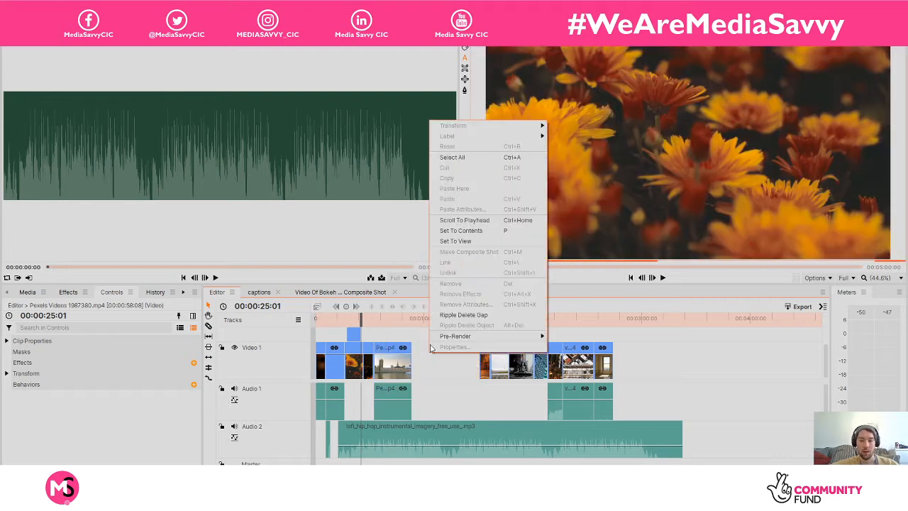
pyautogui.click(462, 314)
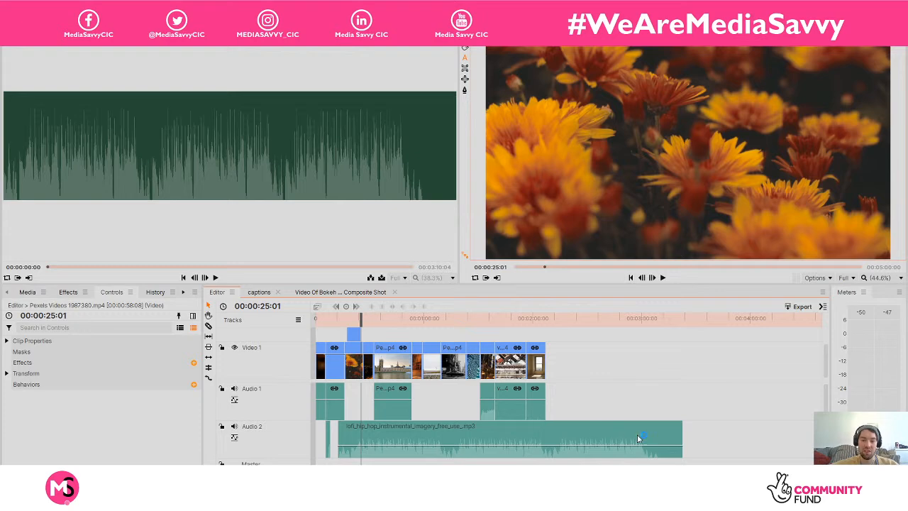
# Trim the end of the background music on Audio 2 to line up with the end of the last video clip
pyautogui.moveTo(682, 431); pyautogui.dragTo(544, 430)
pyautogui.moveTo(361, 314); pyautogui.dragTo(348, 314)
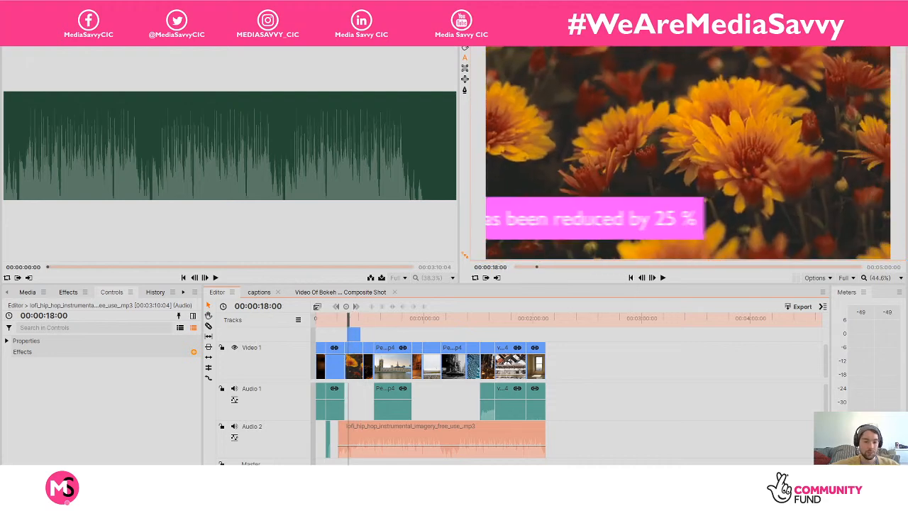
pyautogui.moveTo(788, 473); pyautogui.dragTo(486, 473)
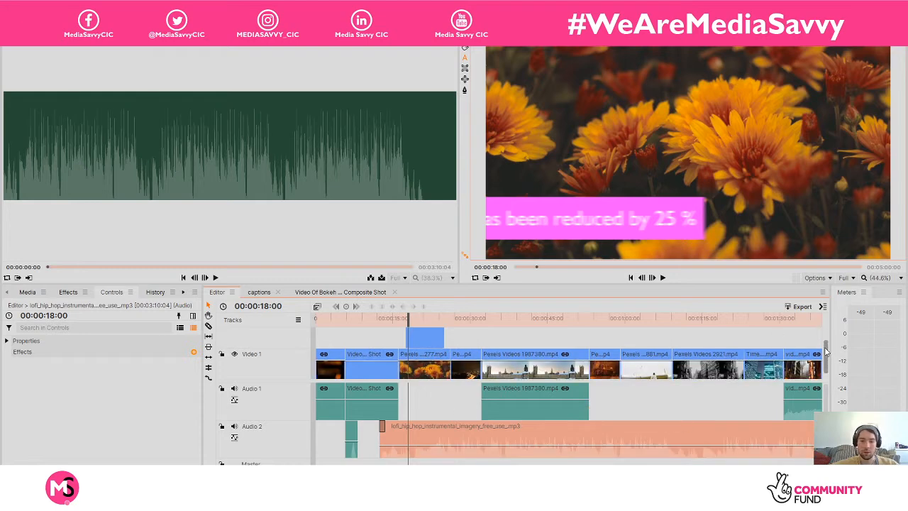
pyautogui.scroll(1, 826, 355)
# Place the playhead at the cut between the NIGHT title shot and the flower clip and search the effects for "fade"
pyautogui.moveTo(413, 314); pyautogui.dragTo(397, 316)
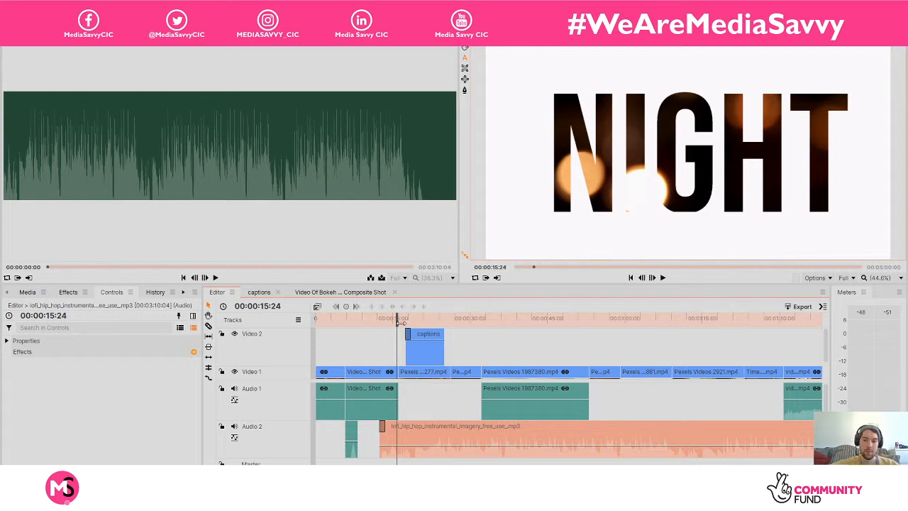
pyautogui.click(369, 372)
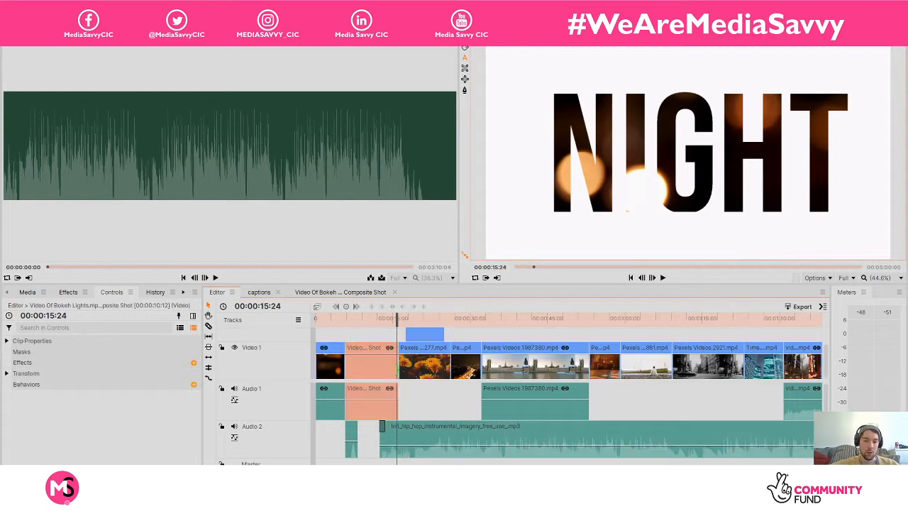
pyautogui.click(80, 326)
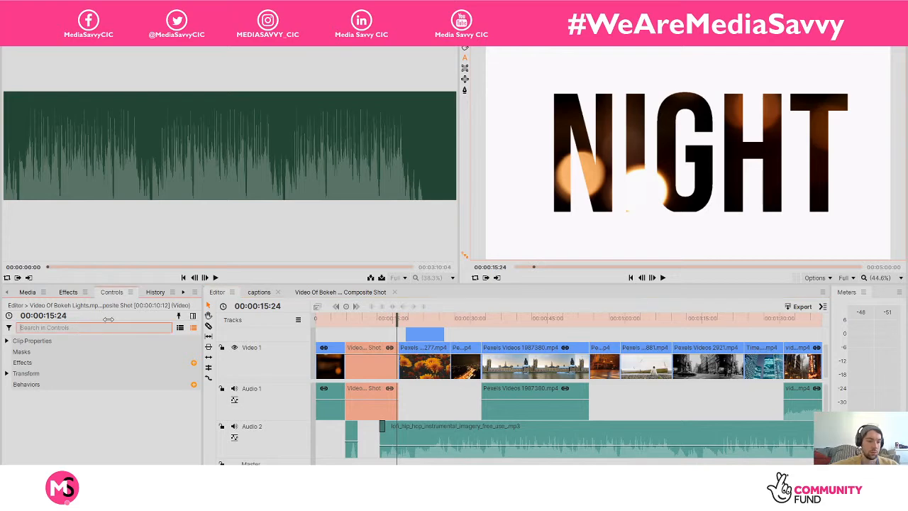
pyautogui.click(71, 293)
pyautogui.click(67, 311)
pyautogui.hotkey('ctrl', 'a')
pyautogui.write('fade')
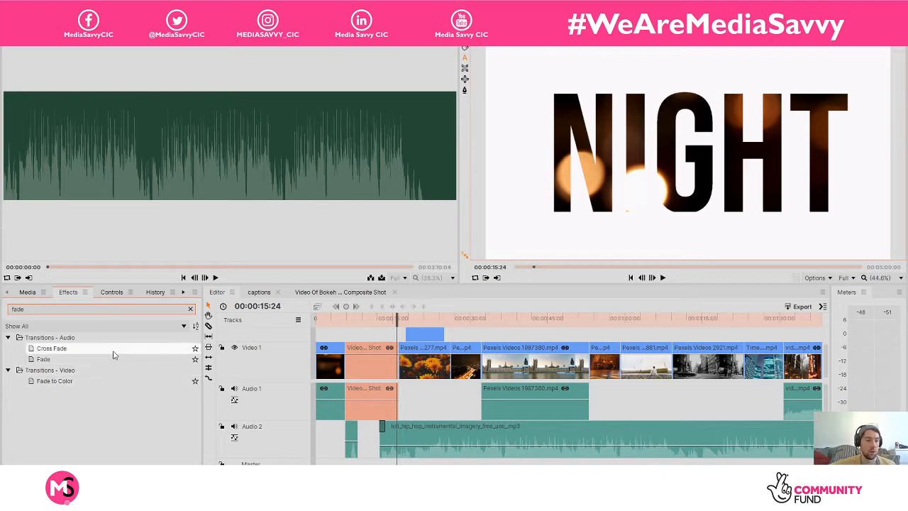
# Search the effects for "dissolv" instead and add a Cross Dissolve between the NIGHT title shot and the flower clip
pyautogui.press('BackSpace')
pyautogui.press('BackSpace')
pyautogui.press('BackSpace')
pyautogui.press('BackSpace')
pyautogui.write('dissolv')
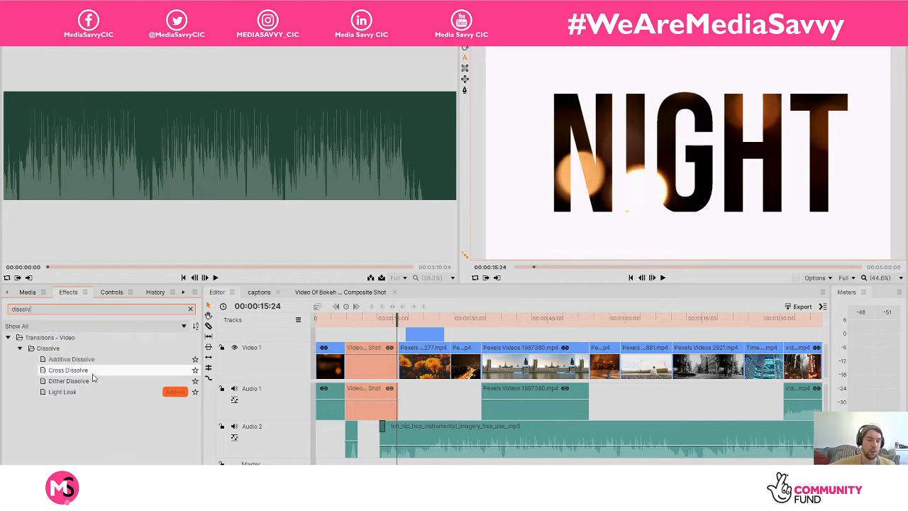
pyautogui.moveTo(88, 376)
pyautogui.mouseDown()
pyautogui.moveTo(302, 347)
pyautogui.moveTo(401, 346)
pyautogui.moveTo(401, 358)
pyautogui.mouseUp()
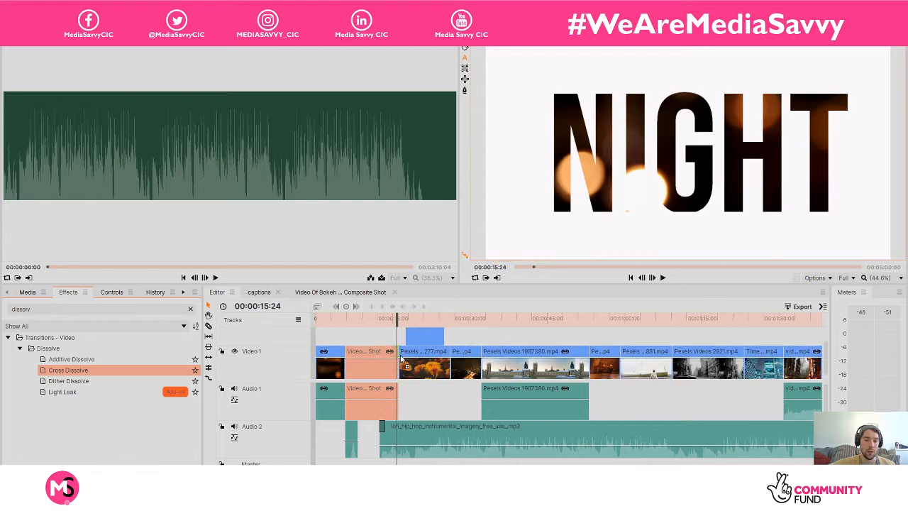
# Preview the dissolve into the flower clip and the caption's entrance, stopping at about 00:00:23:19
pyautogui.press('space')
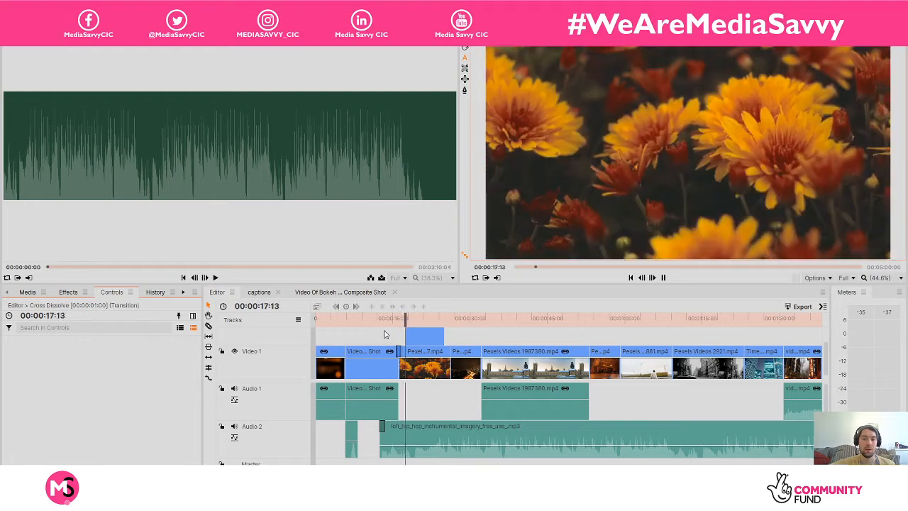
pyautogui.press('space')
pyautogui.click(397, 314)
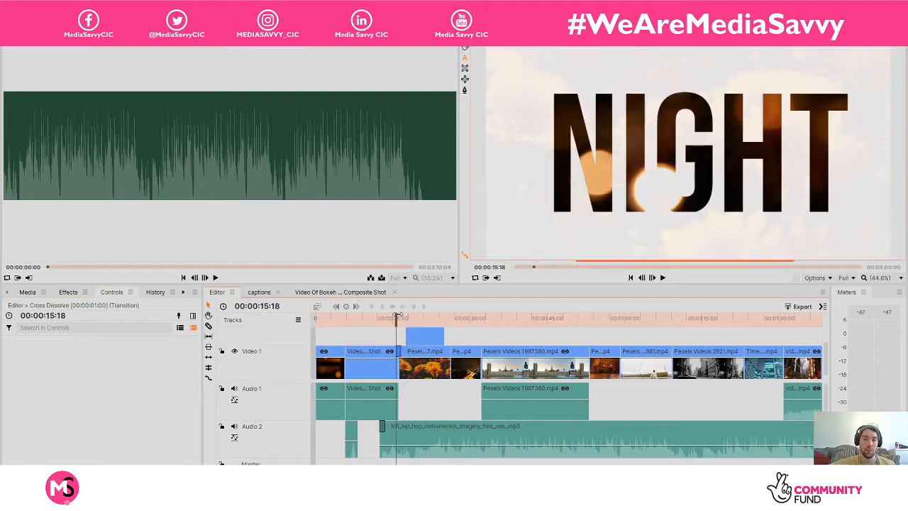
pyautogui.press('space')
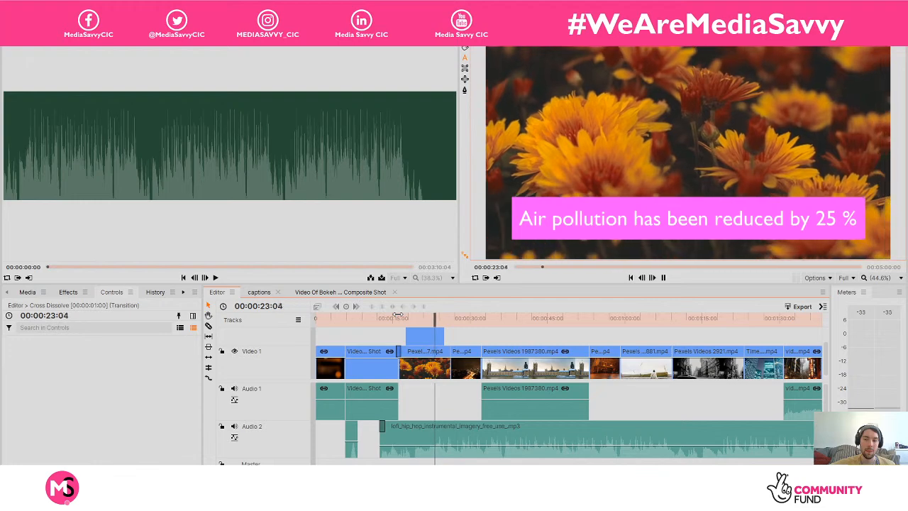
pyautogui.press('space')
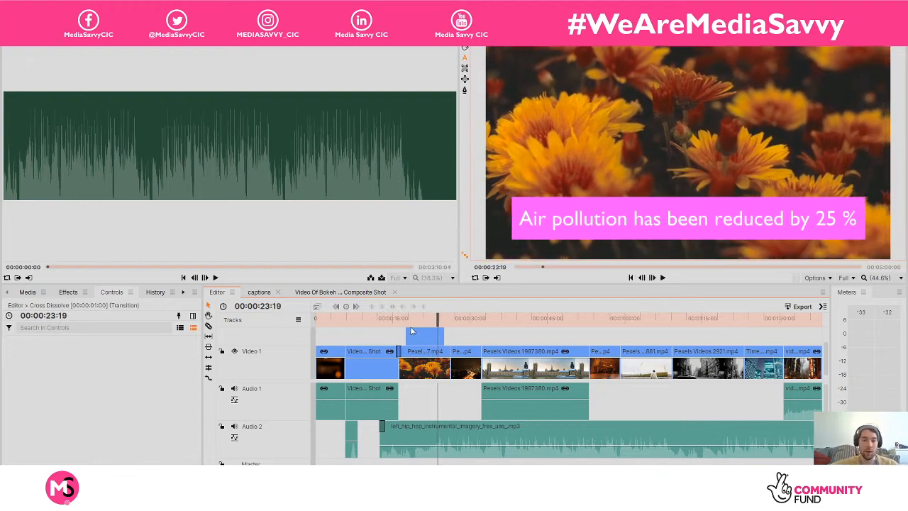
# Check the captions clip's speed and duration settings
pyautogui.click(423, 336)
pyautogui.rightClick(424, 336)
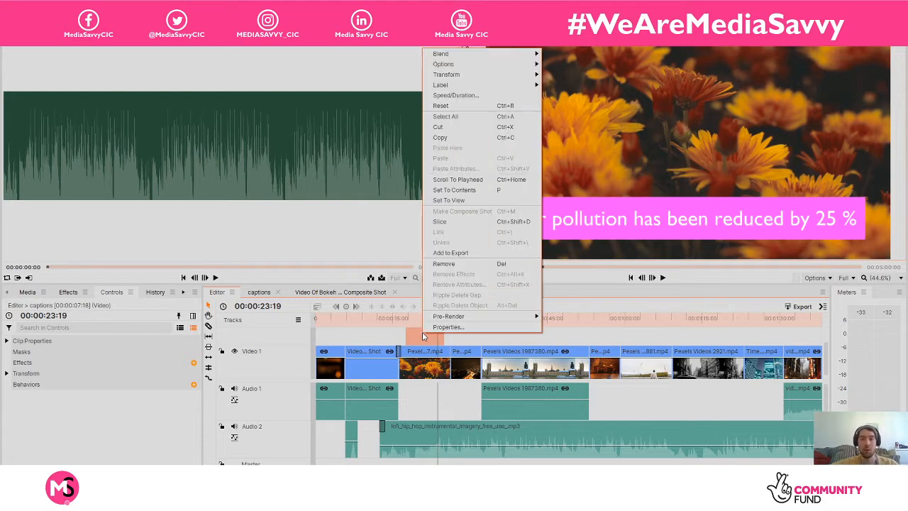
pyautogui.click(451, 95)
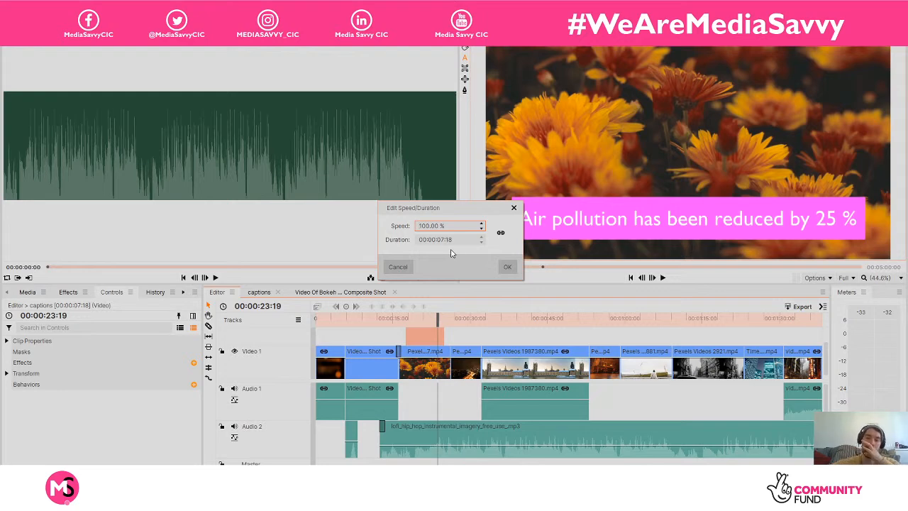
pyautogui.click(507, 266)
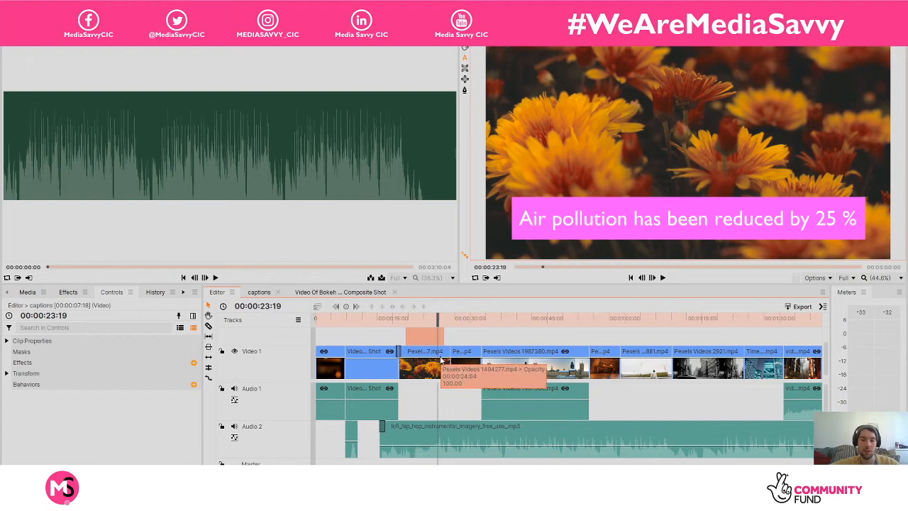
# Trim the end of the captions clip back to the playhead at about 00:00:23:19
pyautogui.moveTo(444, 339); pyautogui.dragTo(438, 339)
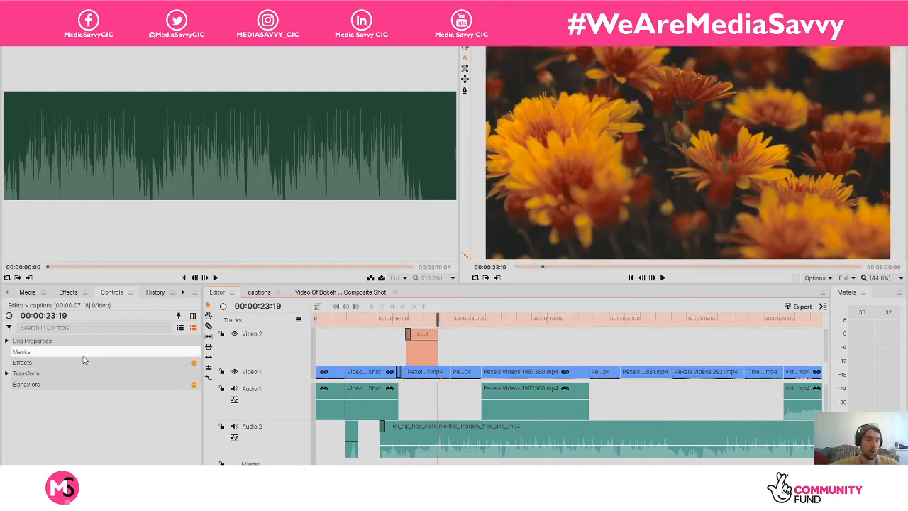
pyautogui.moveTo(84, 361); pyautogui.dragTo(10, 366)
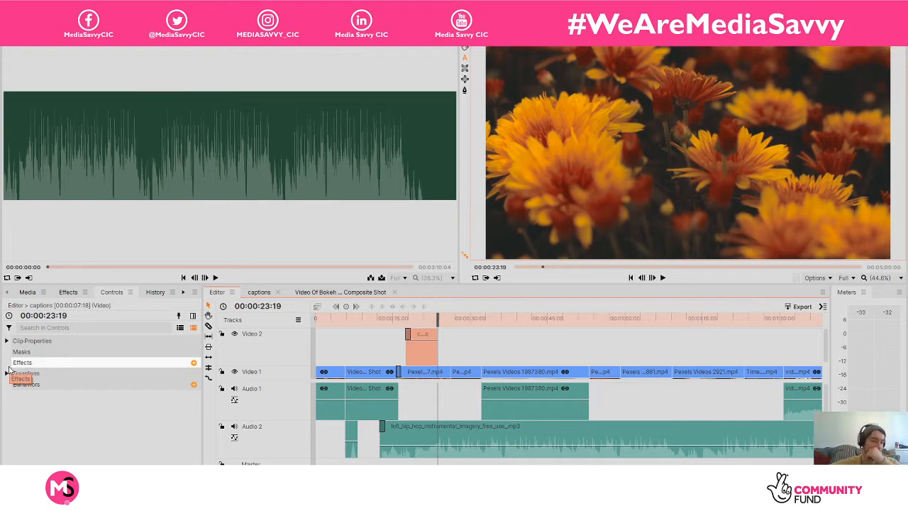
pyautogui.moveTo(9, 366); pyautogui.dragTo(11, 355)
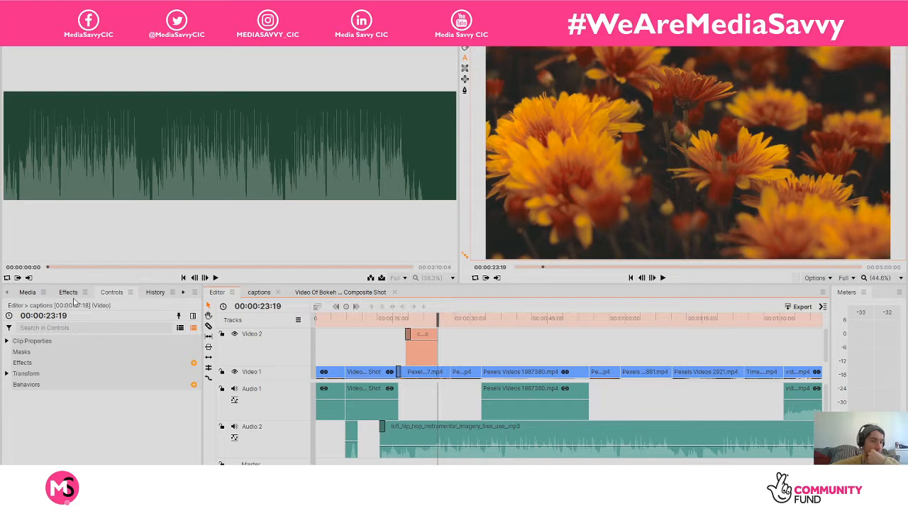
# Find the Push transition in the effects and add it at the end of the captions clip
pyautogui.click(70, 295)
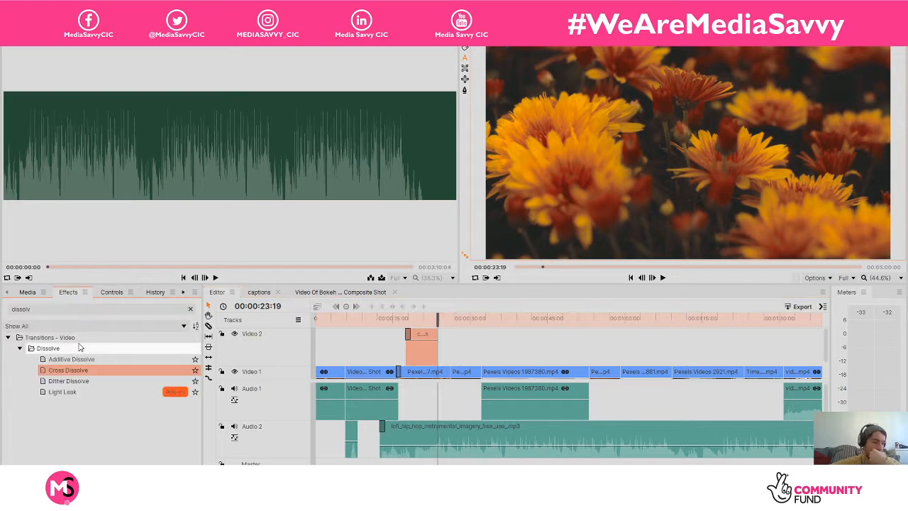
pyautogui.doubleClick(43, 310)
pyautogui.write('push')
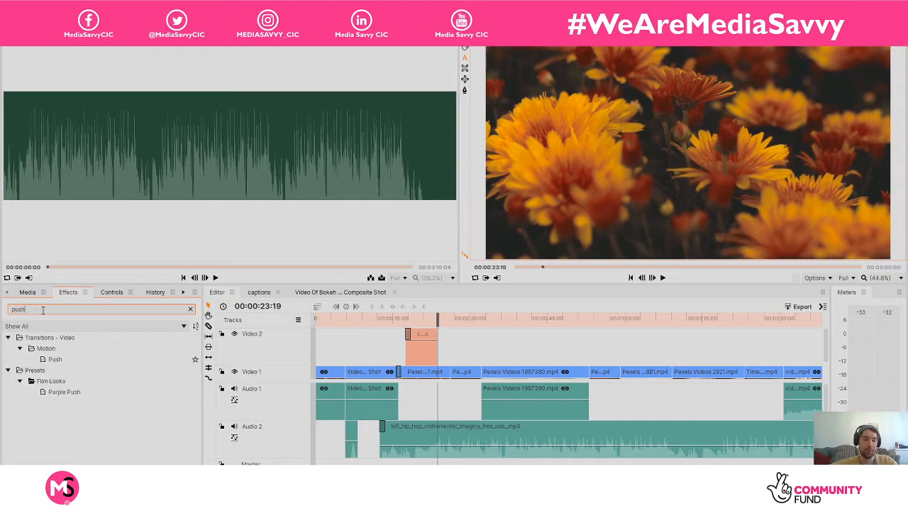
pyautogui.moveTo(54, 359); pyautogui.dragTo(423, 334)
# Play the edit from about 00:00:15:25 to review the dissolve and the caption's Push in and out
pyautogui.moveTo(439, 335); pyautogui.dragTo(396, 317)
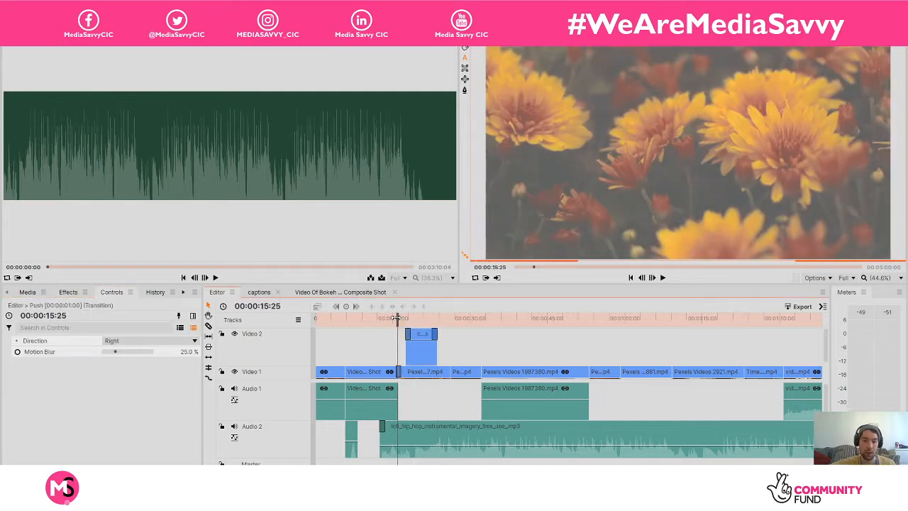
pyautogui.press('space')
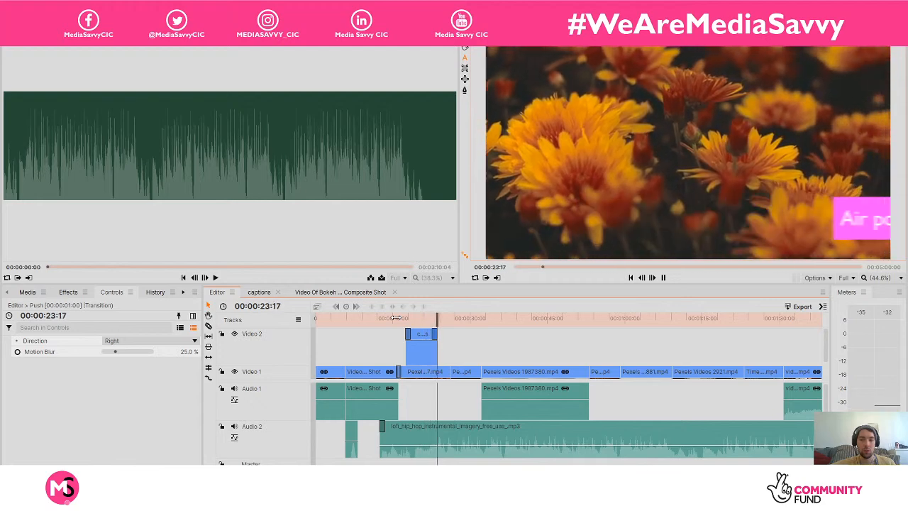
pyautogui.press('space')
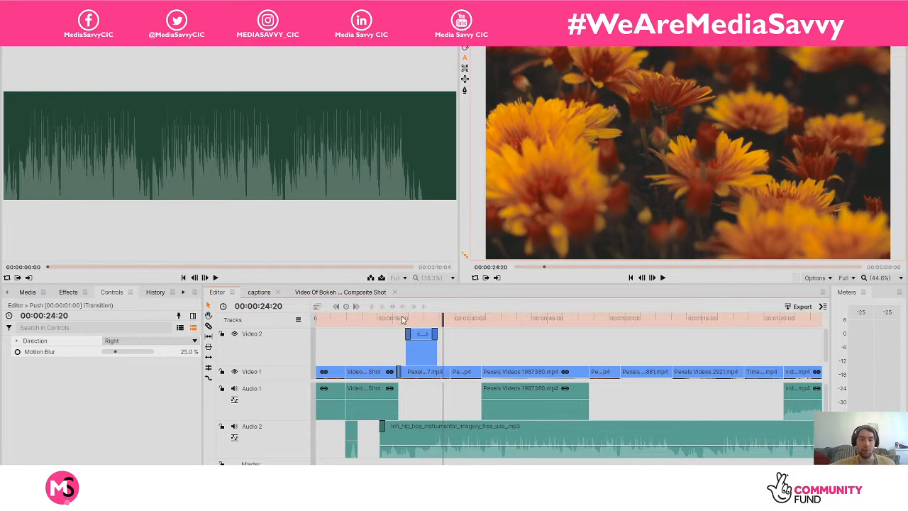
# Play the edit from about 00:00:17 through the caption and into the night city clip
pyautogui.click(402, 318)
pyautogui.press('space')
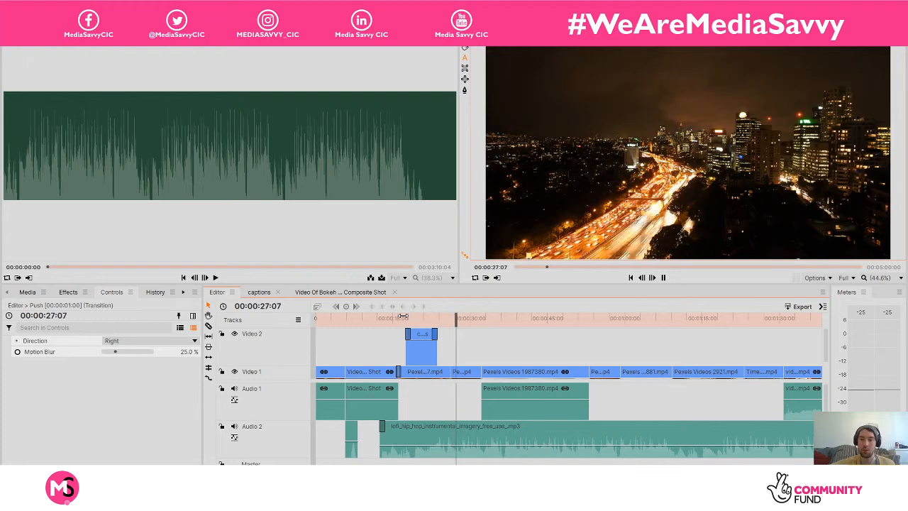
pyautogui.press('space')
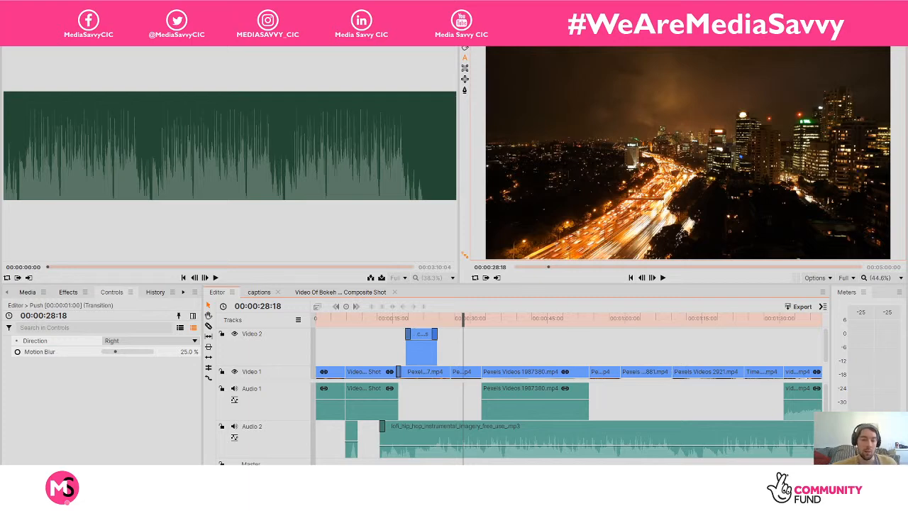
pyautogui.scroll(5, 569, 383)
pyautogui.scroll(-4, 569, 383)
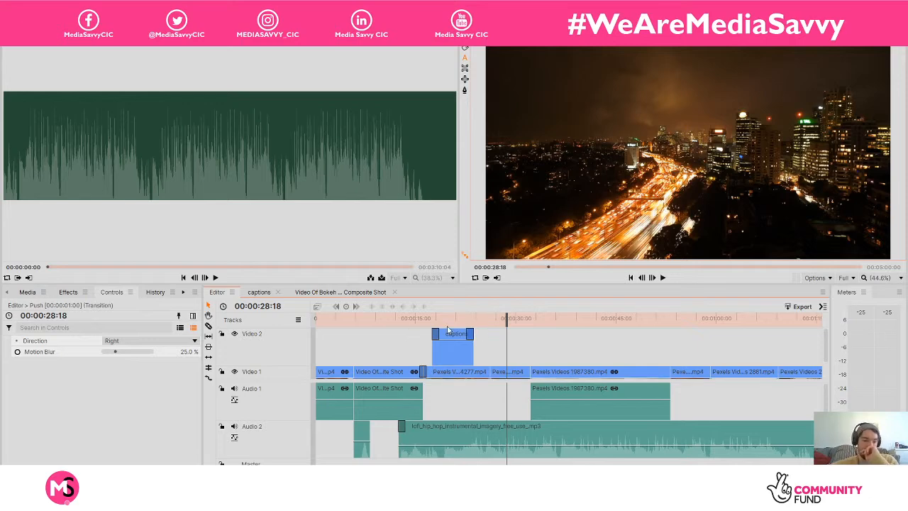
# Clear the effects search and look through the effect categories down to the transitions
pyautogui.click(61, 294)
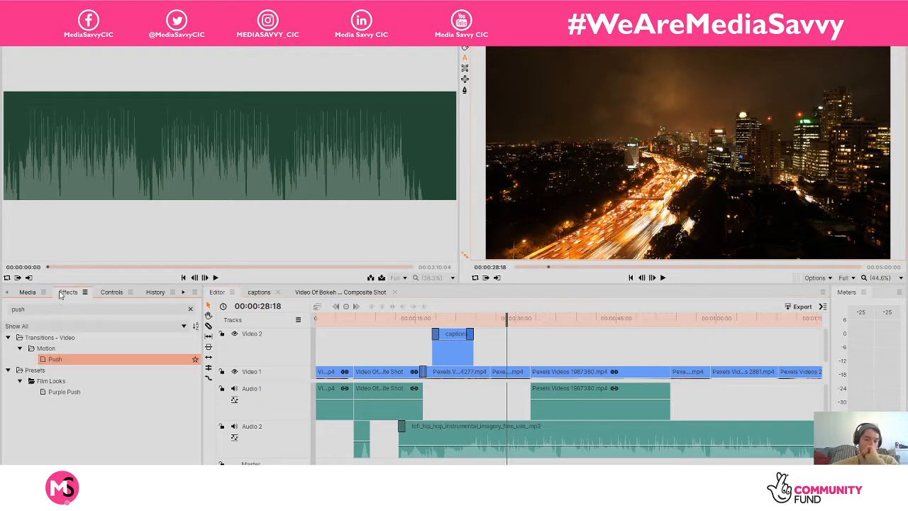
pyautogui.click(29, 293)
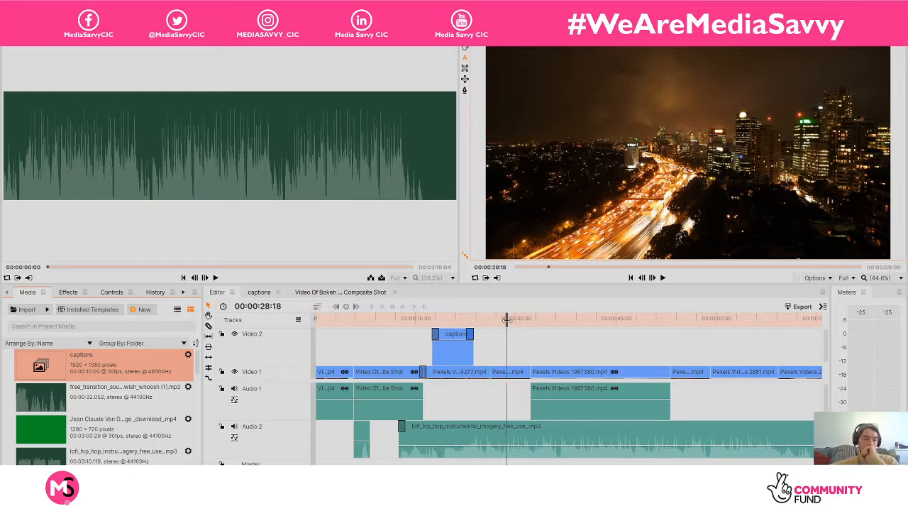
pyautogui.moveTo(506, 319); pyautogui.dragTo(508, 319)
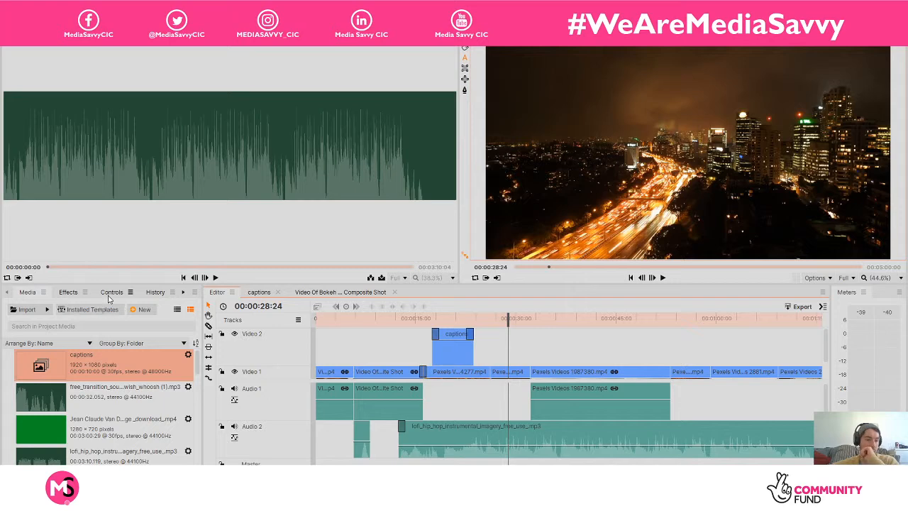
pyautogui.click(71, 291)
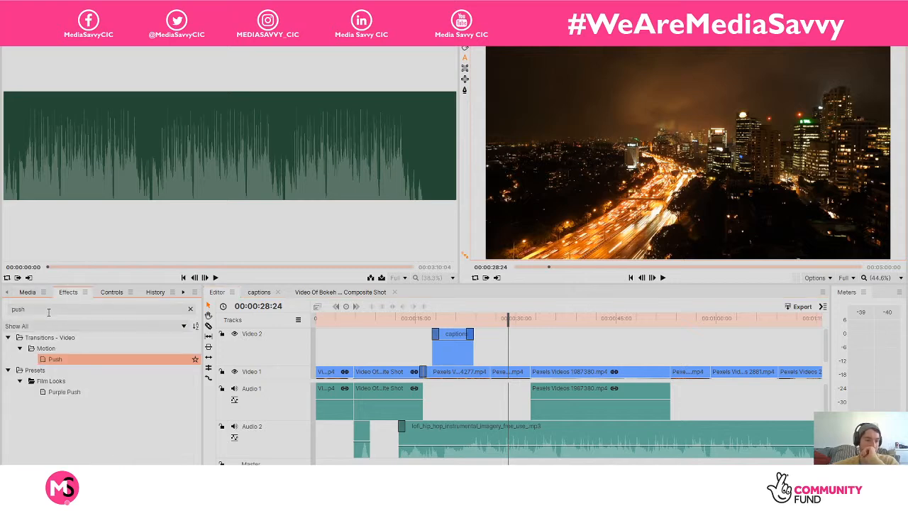
pyautogui.click(34, 310)
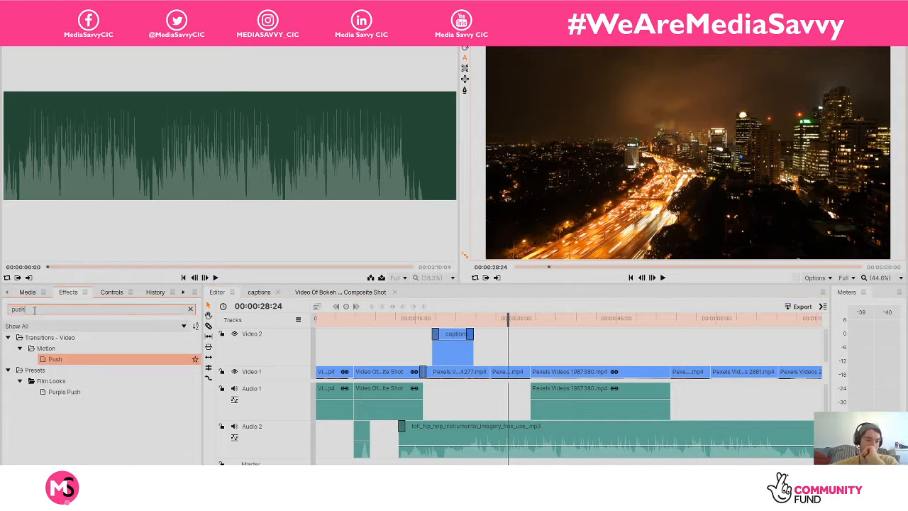
pyautogui.press('BackSpace')
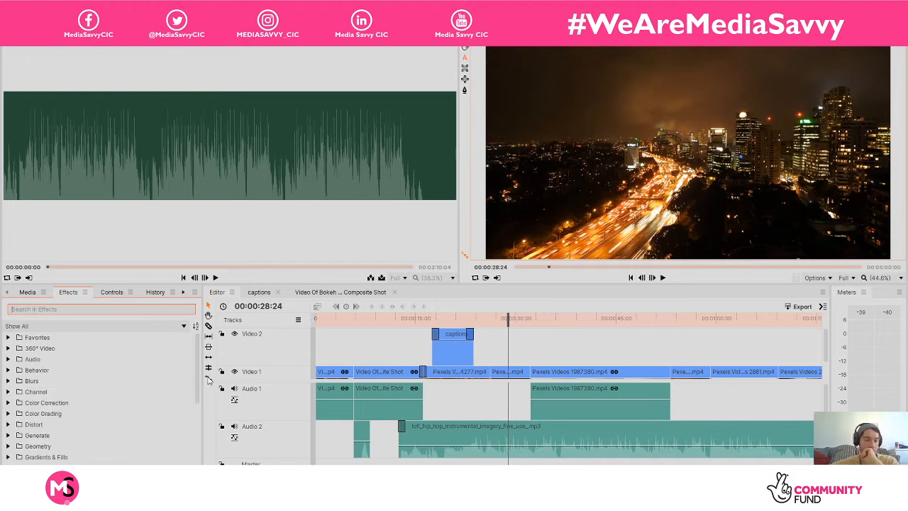
pyautogui.moveTo(201, 374); pyautogui.dragTo(210, 449)
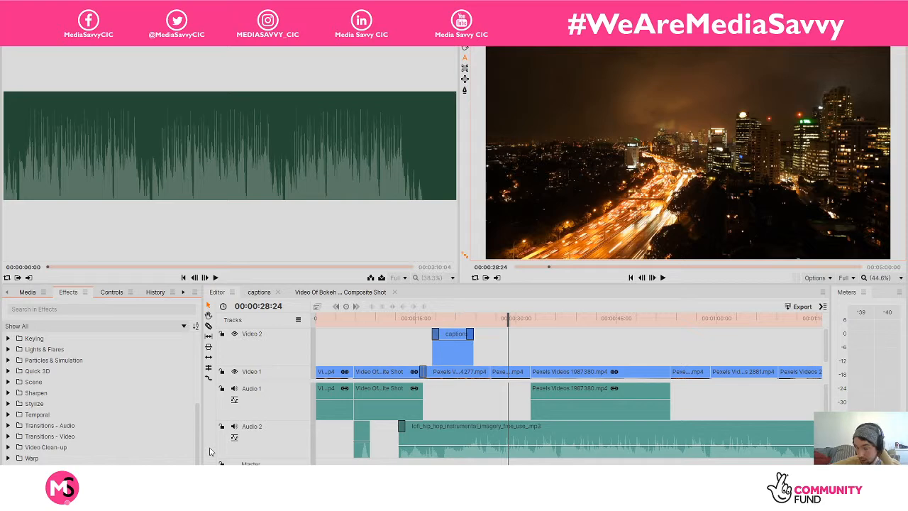
# Create a new composite shot with the 1080p Full HD @ 30 fps template and a 30-second duration
pyautogui.click(27, 292)
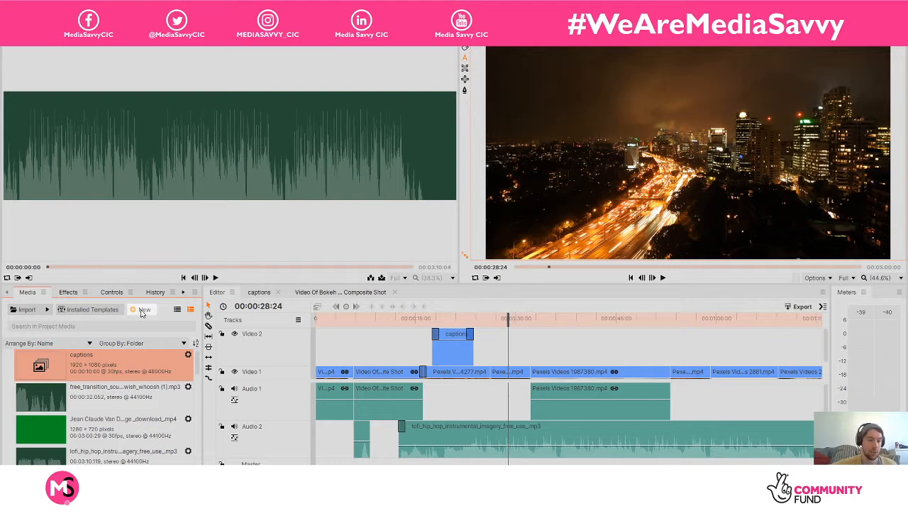
pyautogui.click(143, 311)
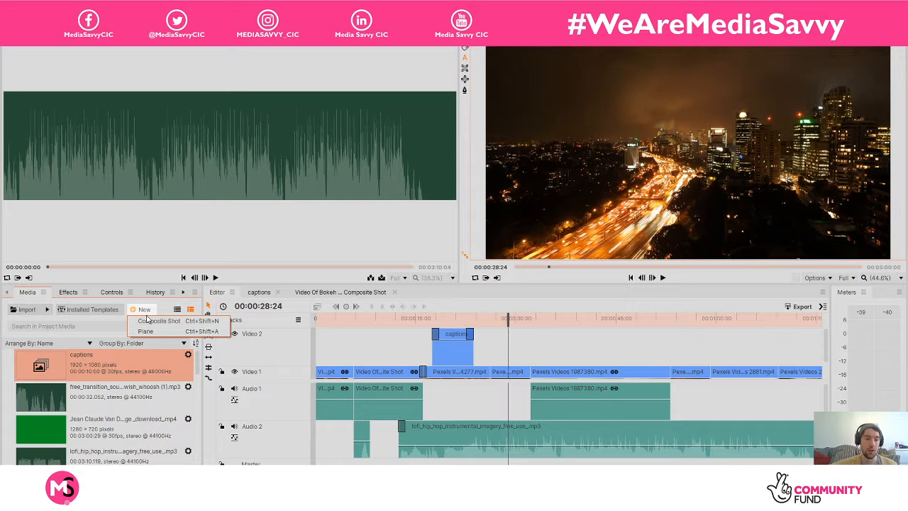
pyautogui.click(148, 321)
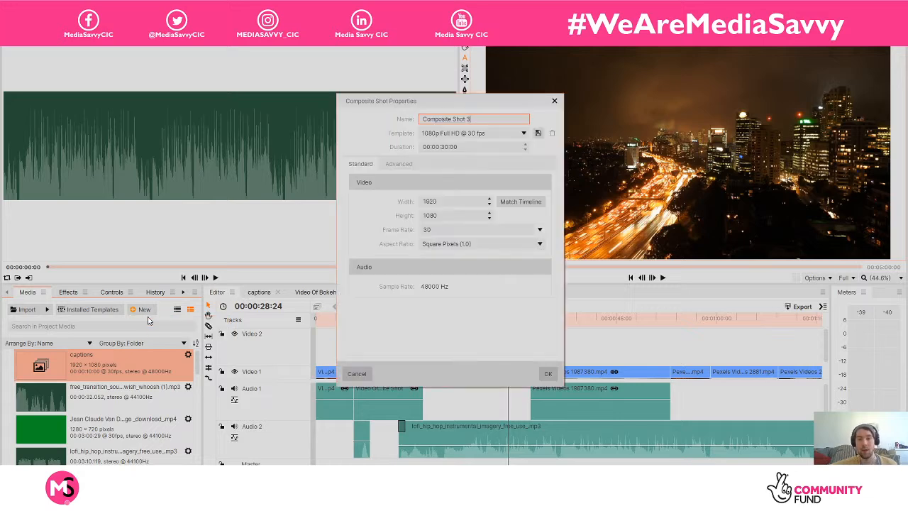
pyautogui.click(550, 378)
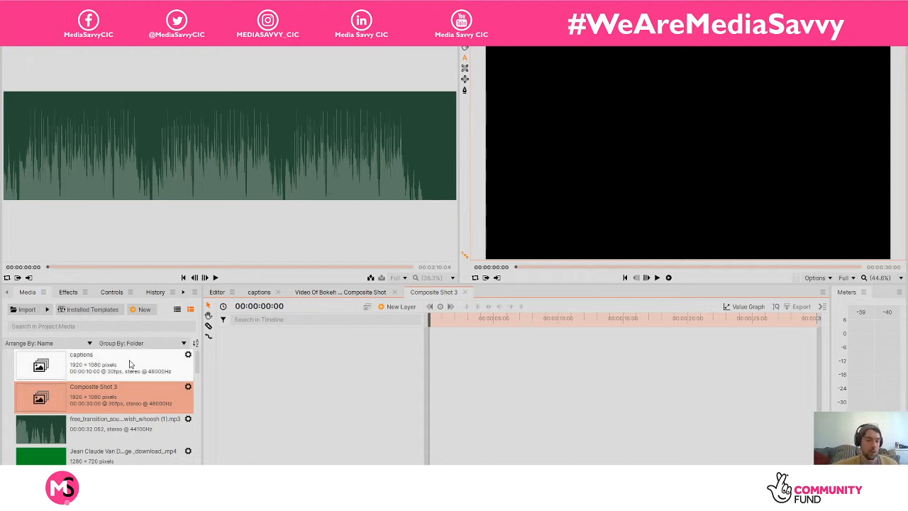
# Add a full-frame 1920 × 1080 pink plane to the new composite shot
pyautogui.rightClick(276, 379)
pyautogui.moveTo(291, 381)
pyautogui.click(350, 380)
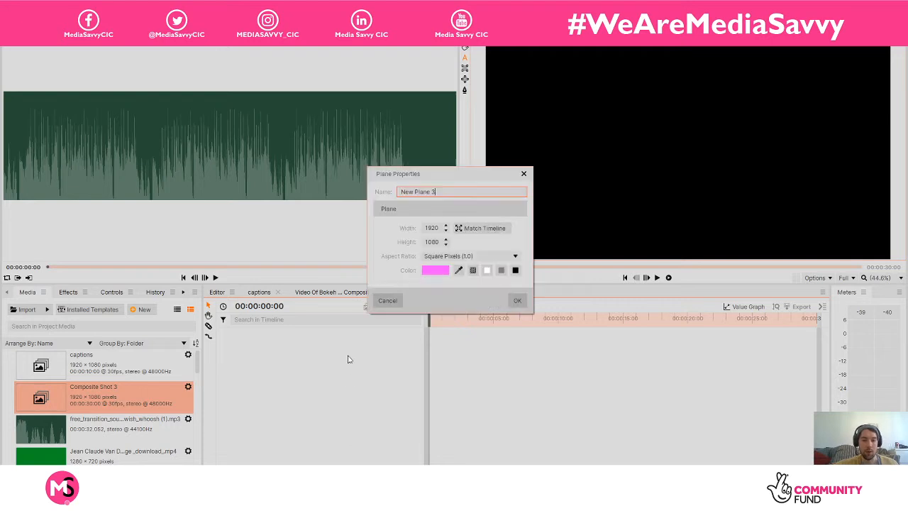
pyautogui.click(519, 302)
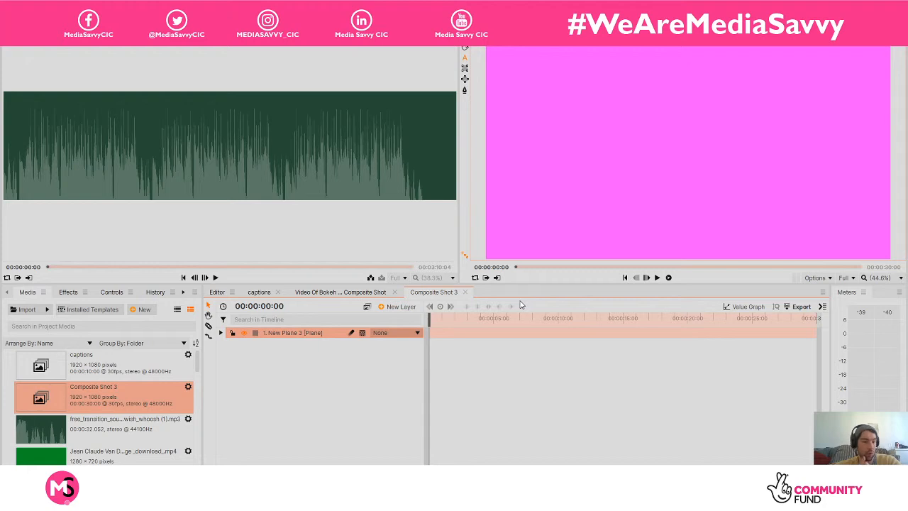
# Place the pink composite shot on Video 2 over the cut between the flower and city clips and shorten it to 24 frames
pyautogui.click(217, 292)
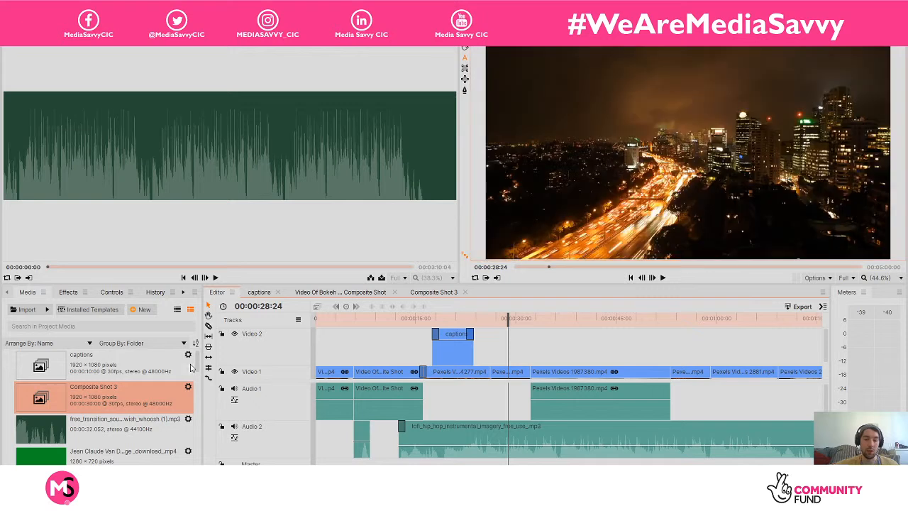
pyautogui.moveTo(89, 392); pyautogui.dragTo(492, 336)
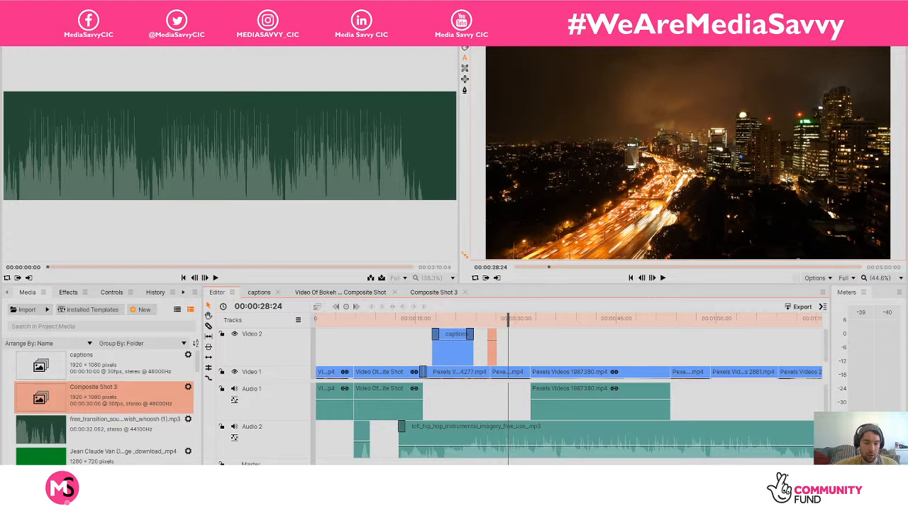
pyautogui.scroll(5, 489, 336)
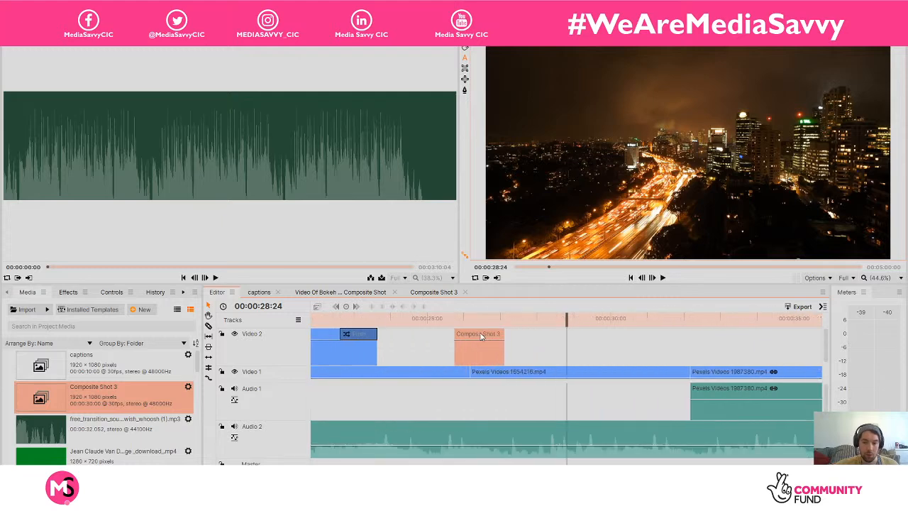
pyautogui.moveTo(476, 338)
pyautogui.mouseDown()
pyautogui.moveTo(445, 344)
pyautogui.moveTo(496, 336)
pyautogui.moveTo(472, 337)
pyautogui.mouseUp()
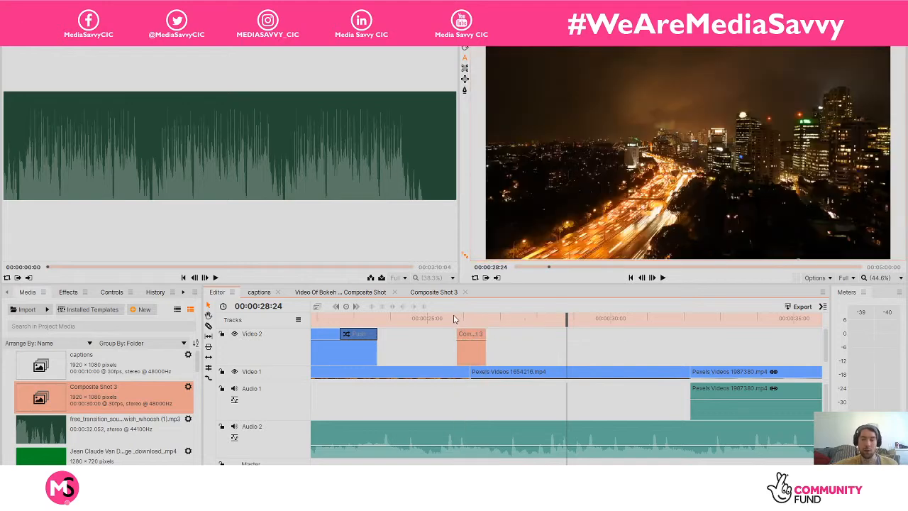
# Play the edit across the short pink composite shot to preview it over the cut
pyautogui.click(455, 317)
pyautogui.press('space')
pyautogui.press('space')
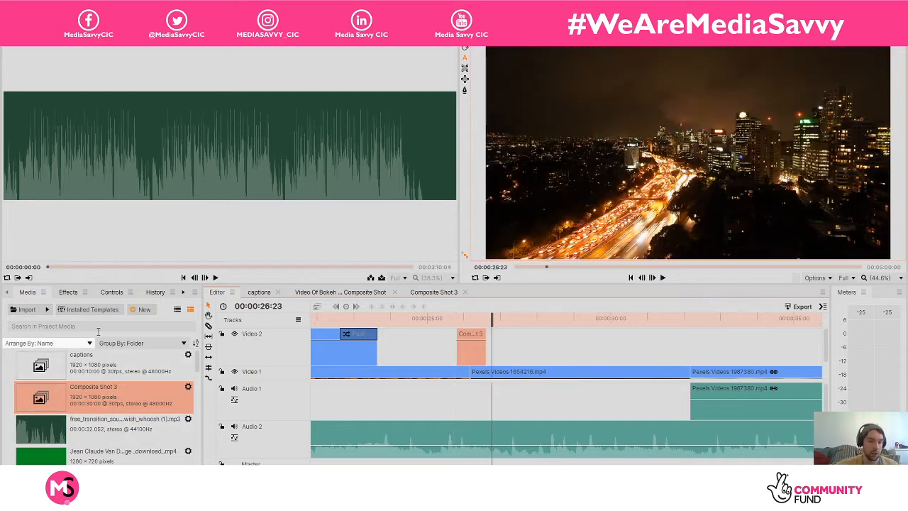
# Search the effects for "push" and add the Push transition at the start of the pink composite shot
pyautogui.click(69, 295)
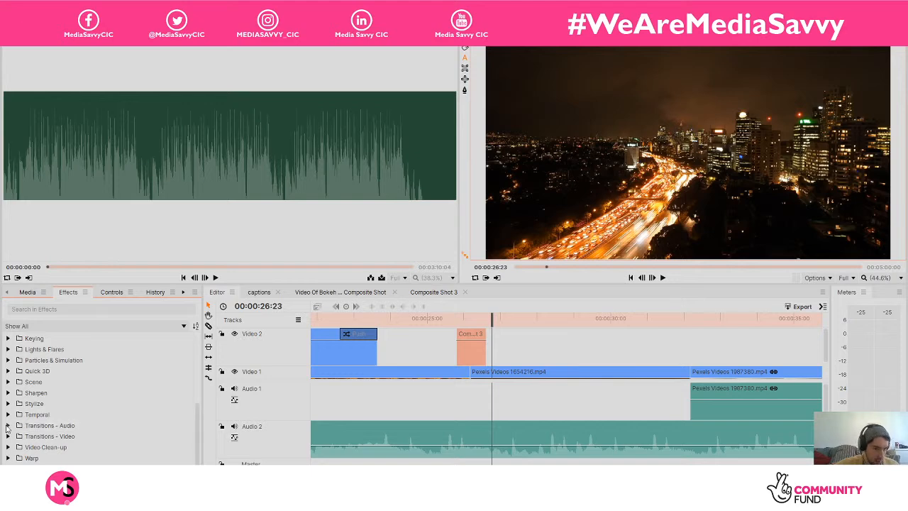
pyautogui.click(64, 308)
pyautogui.write('push')
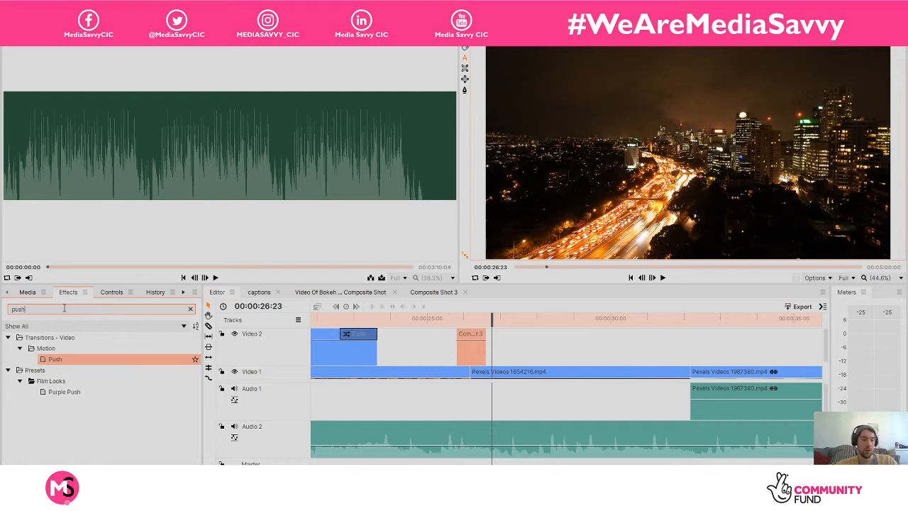
pyautogui.moveTo(76, 361); pyautogui.dragTo(454, 317)
# Play and scrub across the pink composite shot to check how its Push lines up with the underlying cut
pyautogui.press('space')
pyautogui.press('space')
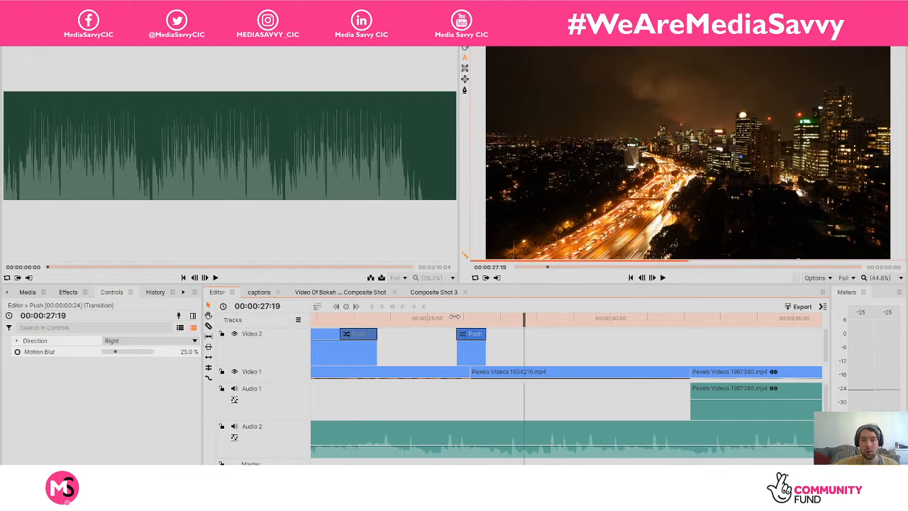
pyautogui.moveTo(457, 318); pyautogui.dragTo(438, 313)
pyautogui.press('space')
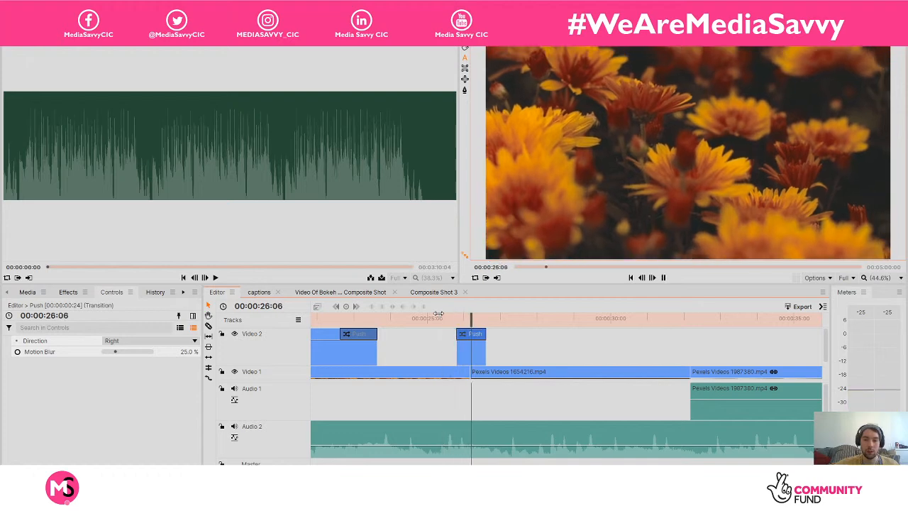
pyautogui.press('space')
pyautogui.moveTo(491, 317); pyautogui.dragTo(470, 317)
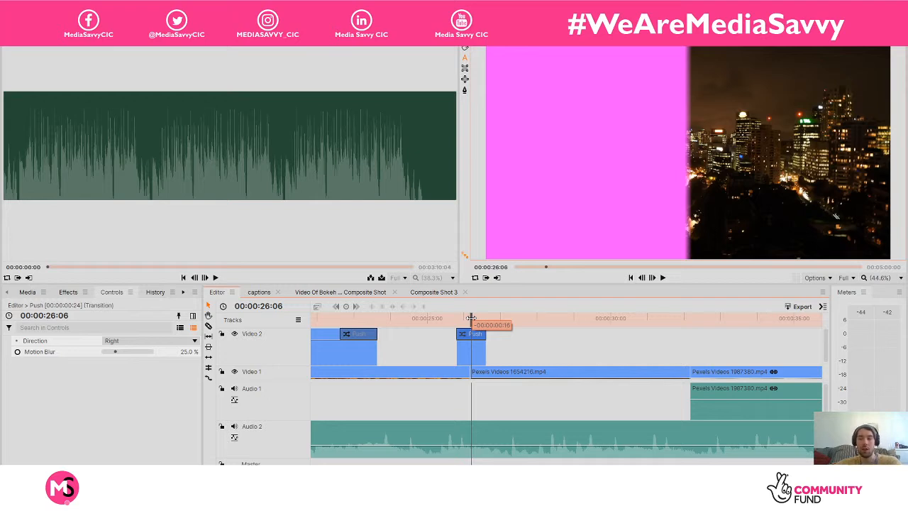
pyautogui.moveTo(471, 316); pyautogui.dragTo(438, 317)
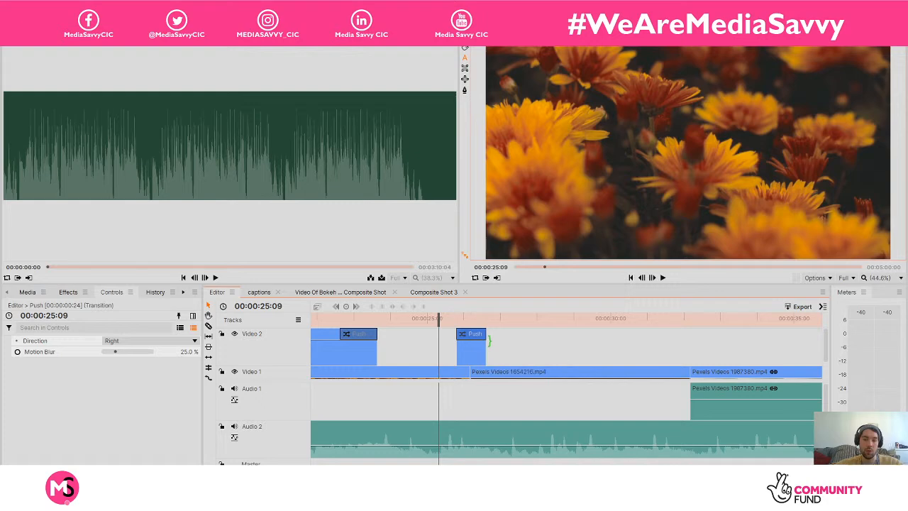
# Extend the end of the pink composite shot and move it earlier so its solid pink frame covers the cut
pyautogui.click(486, 341)
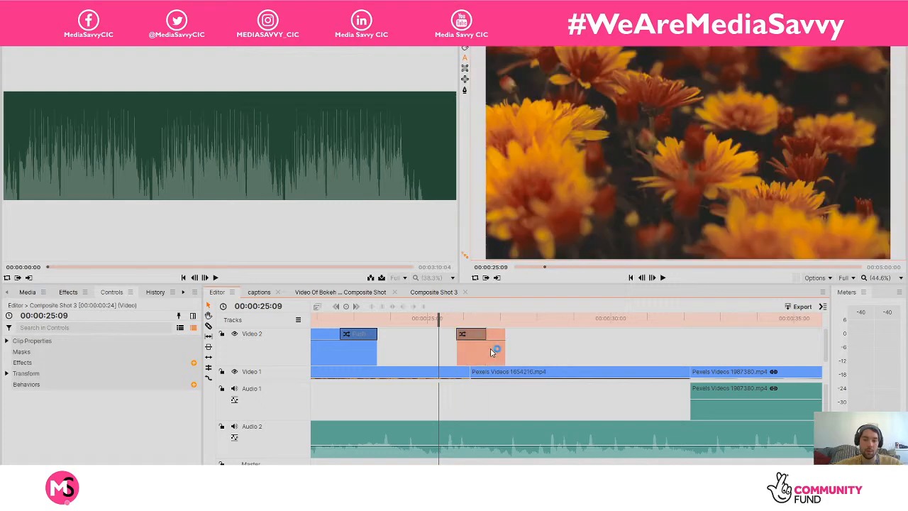
pyautogui.moveTo(501, 334); pyautogui.dragTo(440, 315)
pyautogui.moveTo(490, 331); pyautogui.dragTo(473, 317)
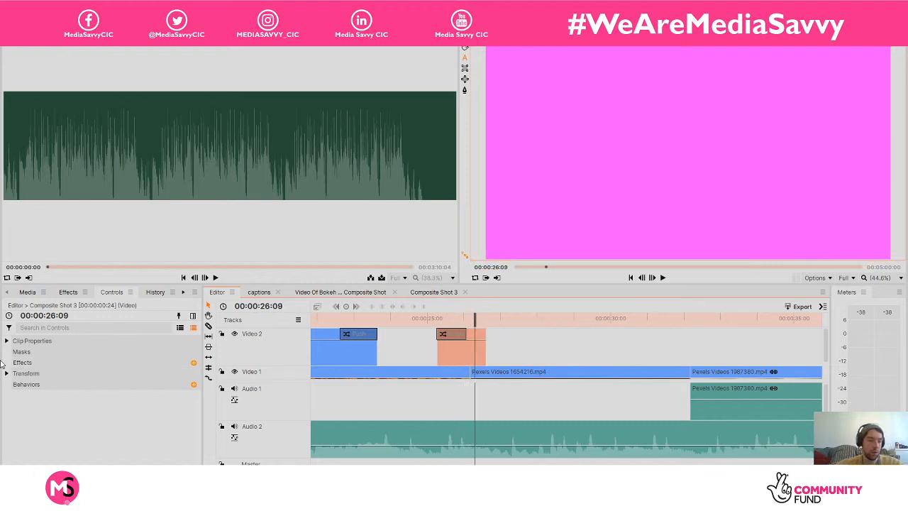
# Add the Push transition at the end of the pink composite shot
pyautogui.click(46, 327)
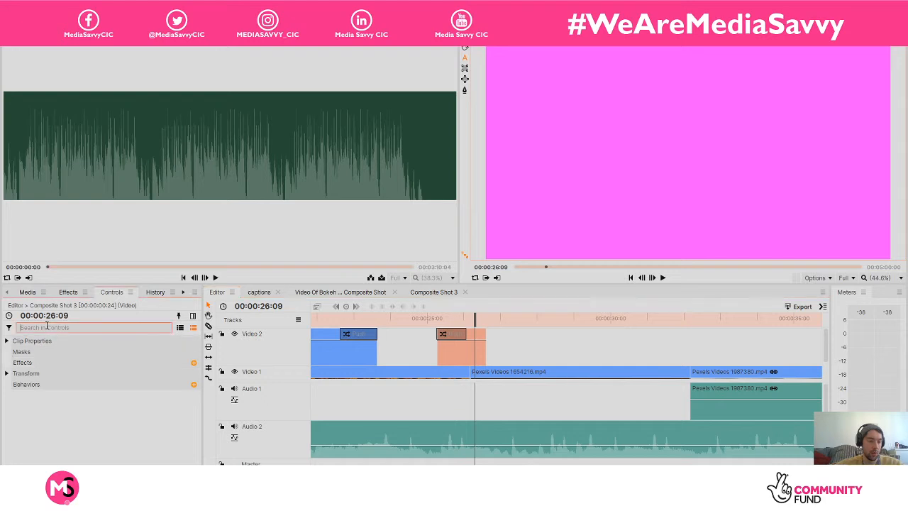
pyautogui.click(68, 292)
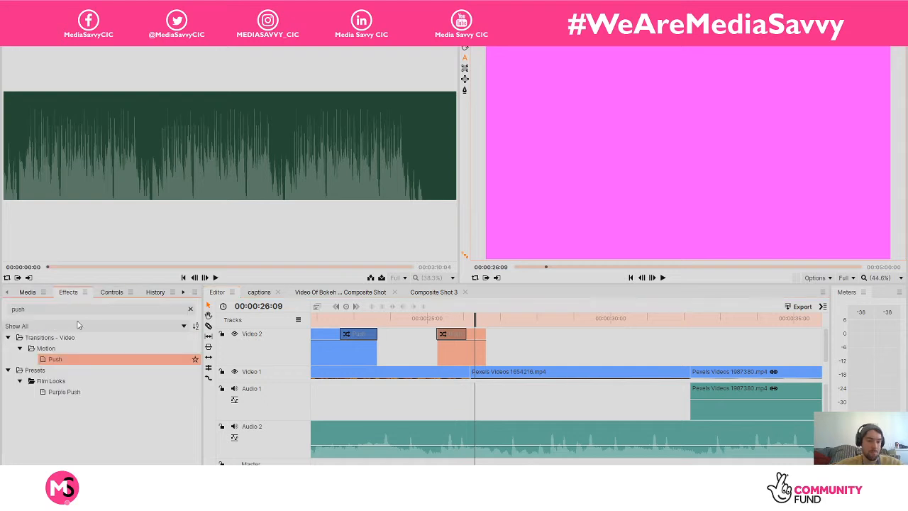
pyautogui.moveTo(99, 364); pyautogui.dragTo(409, 318)
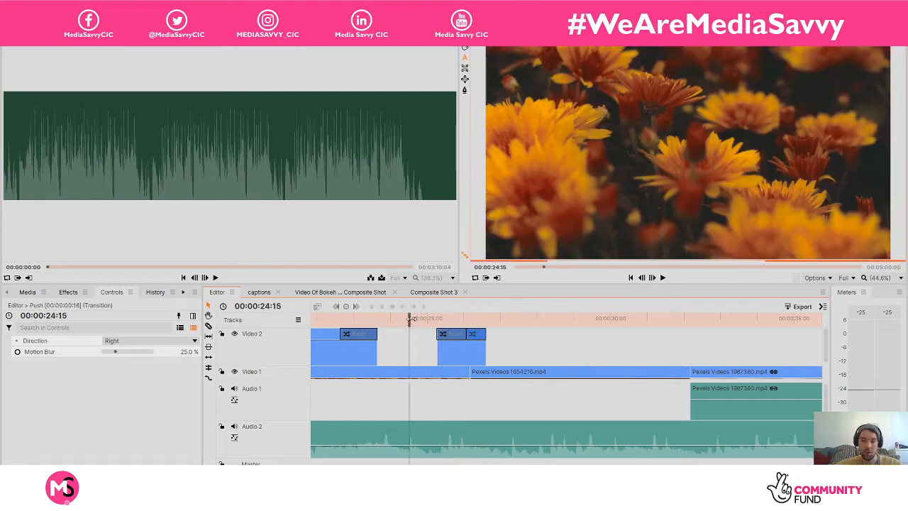
# Play the edit through the pink wipe into the city clip, and return to the caption at about 00:00:19:23
pyautogui.moveTo(270, 473); pyautogui.dragTo(268, 473)
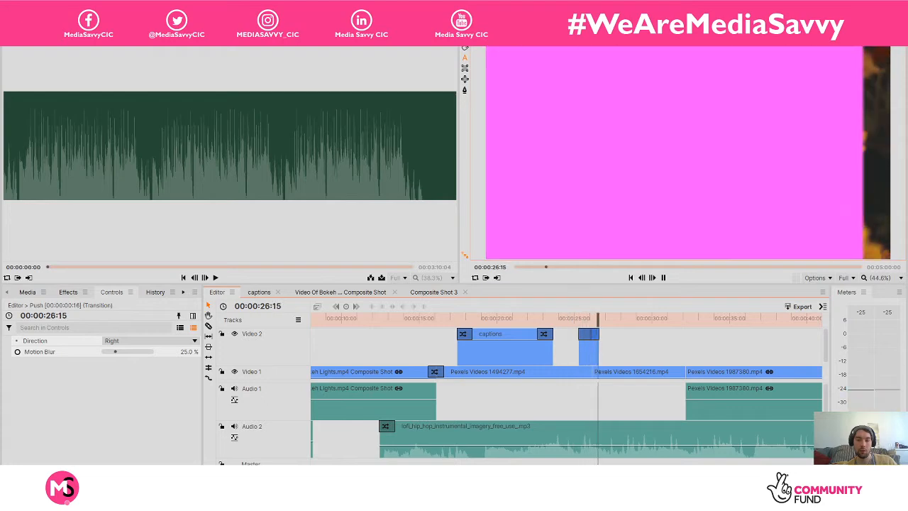
pyautogui.press('space')
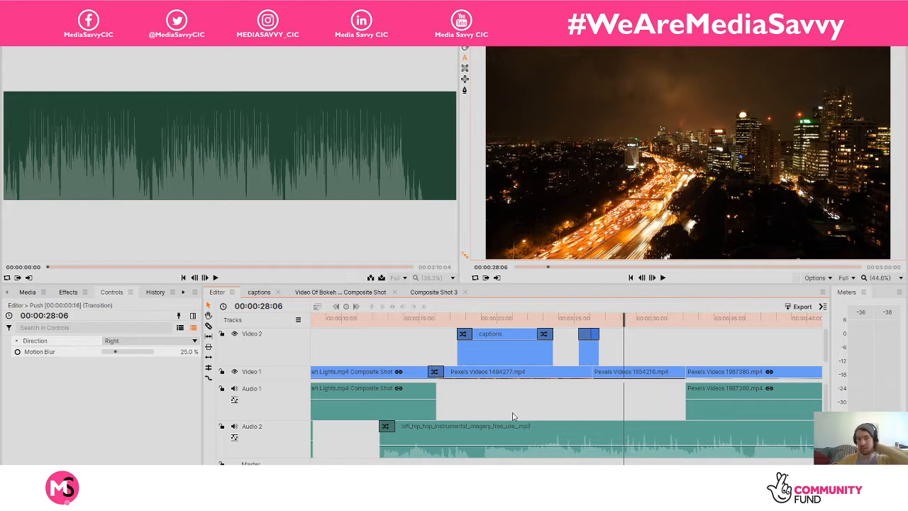
pyautogui.click(494, 320)
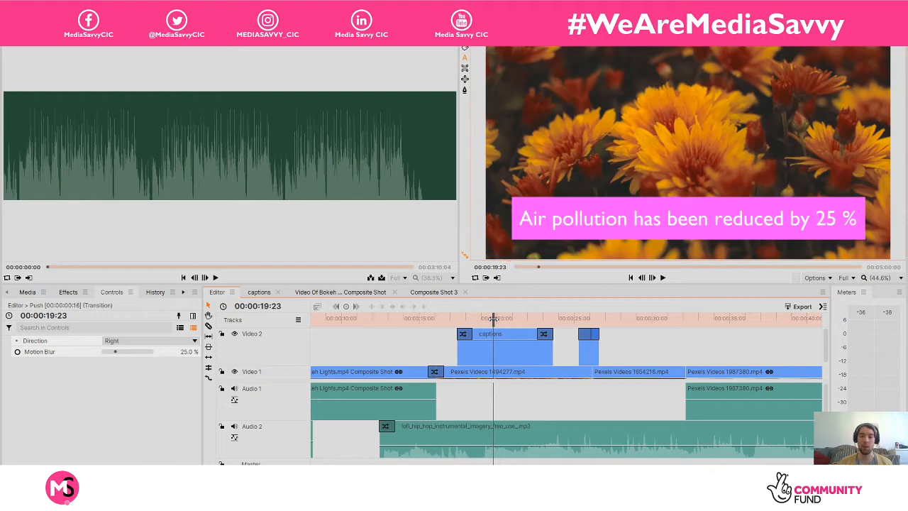
# Play the edit from before the flower caption through the pink wipe into the city clip
pyautogui.click(584, 319)
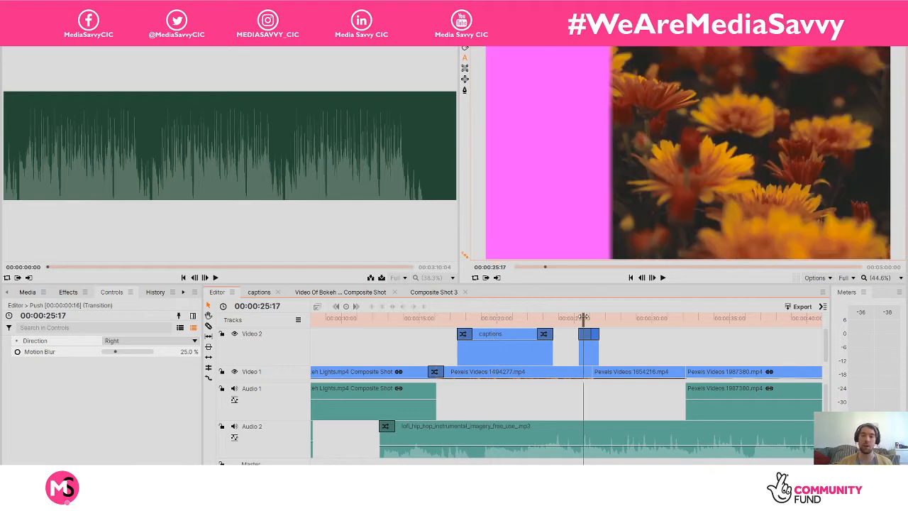
pyautogui.moveTo(584, 317); pyautogui.dragTo(430, 319)
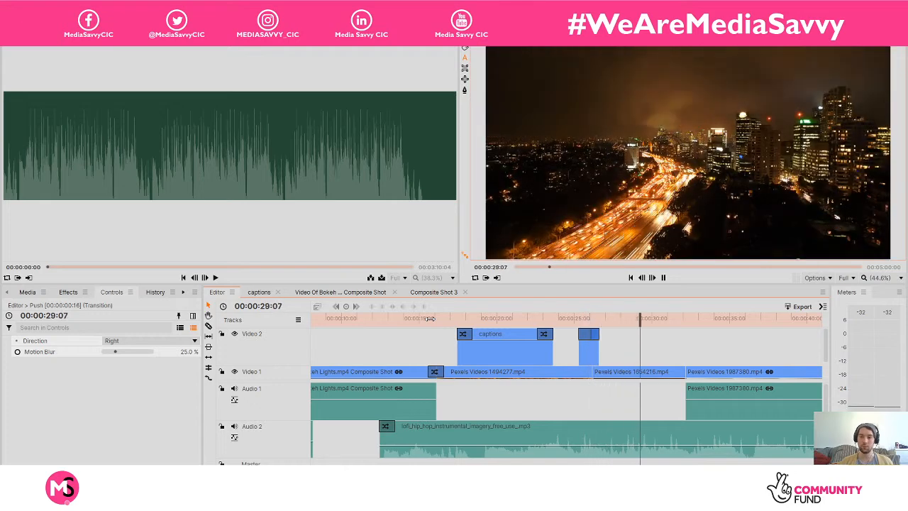
pyautogui.press('space')
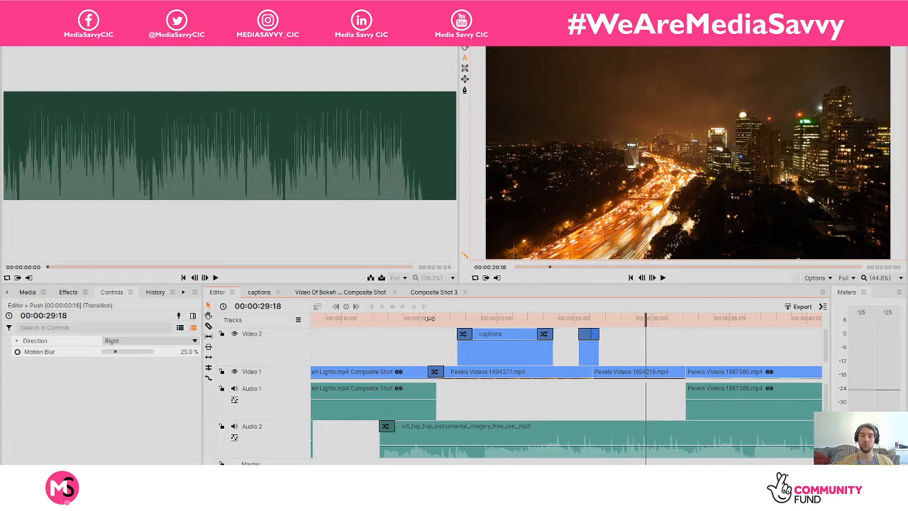
# Examine the city clip and its surrounding clips both close up and across the whole edit
pyautogui.click(633, 372)
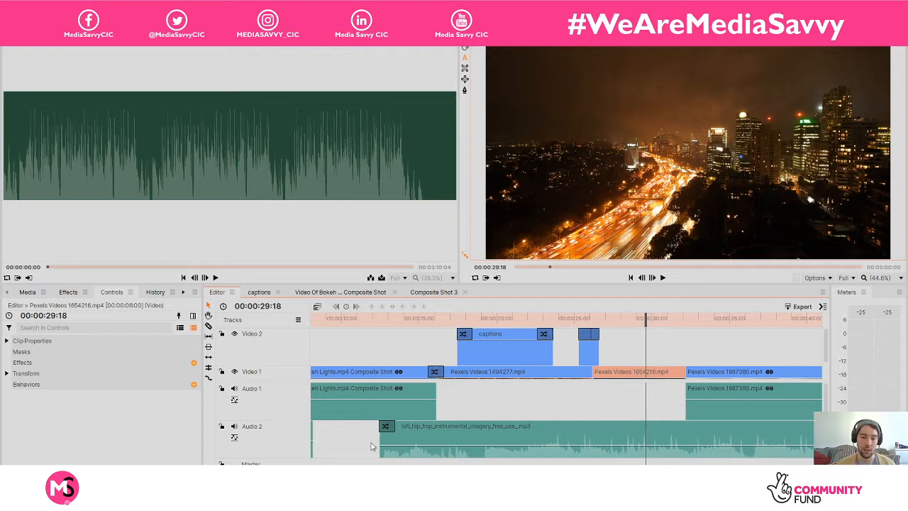
pyautogui.press('=')
pyautogui.press('=')
pyautogui.press('=')
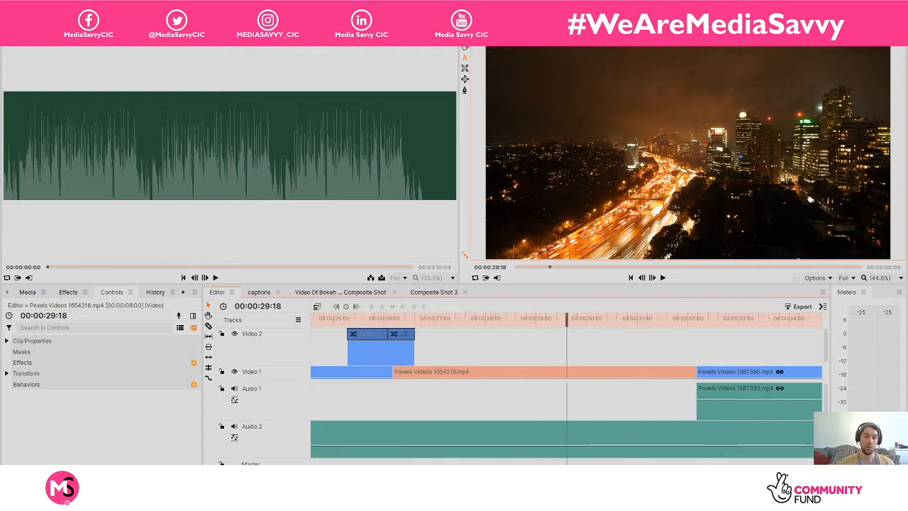
pyautogui.press('-')
pyautogui.press('-')
pyautogui.press('-')
pyautogui.press('-')
pyautogui.press('-')
pyautogui.press('-')
pyautogui.press('-')
pyautogui.press('-')
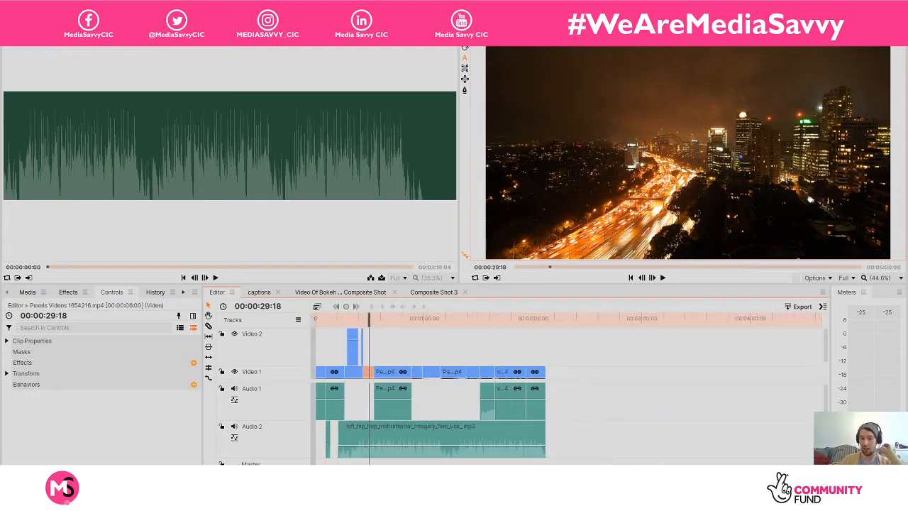
pyautogui.press('=')
pyautogui.press('=')
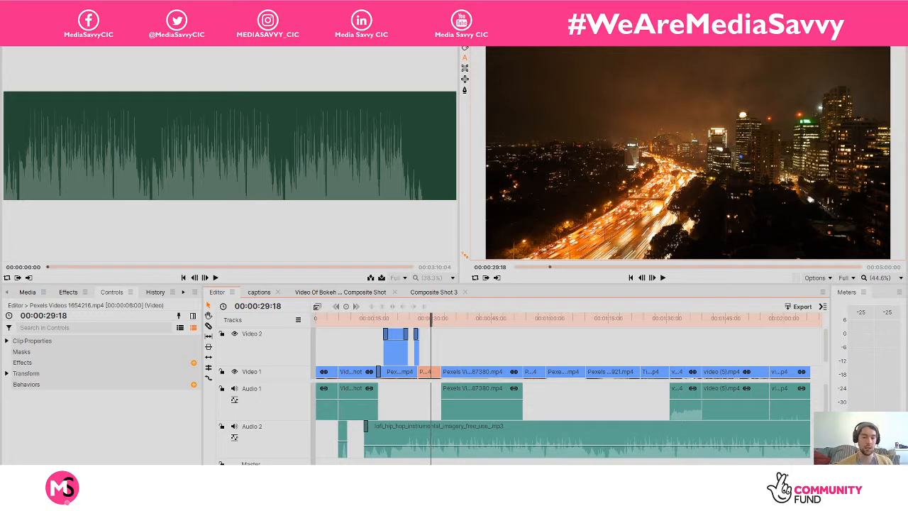
pyautogui.moveTo(233, 472); pyautogui.dragTo(242, 472)
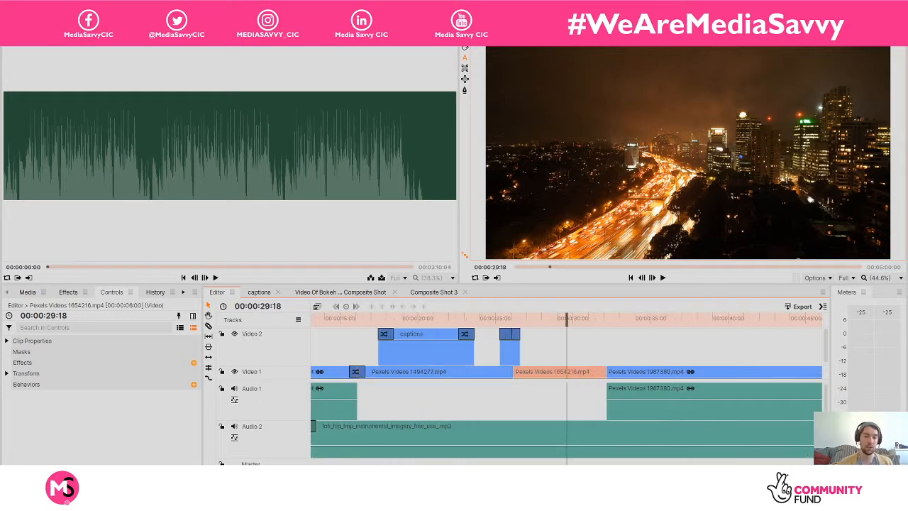
# Scrub across the flower caption and replay the pink wipe into the city clip
pyautogui.click(378, 319)
pyautogui.moveTo(378, 317); pyautogui.dragTo(502, 318)
pyautogui.press('space')
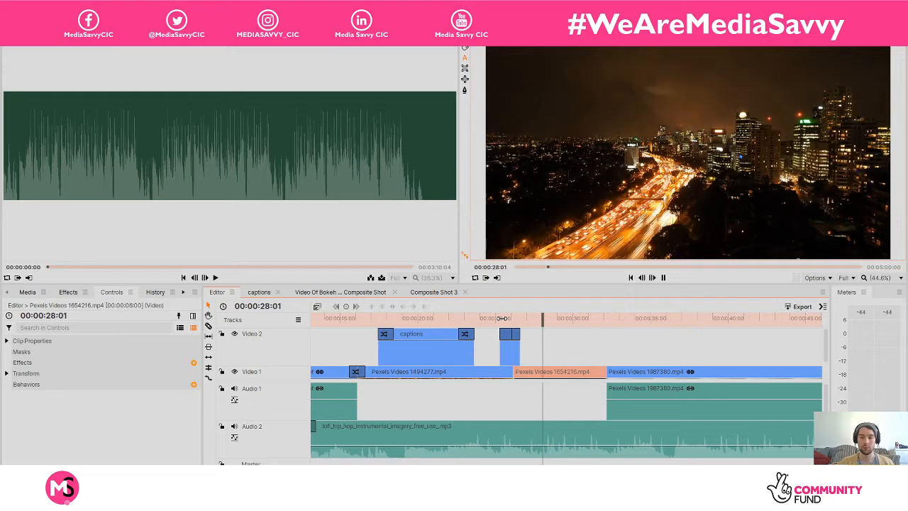
pyautogui.press('space')
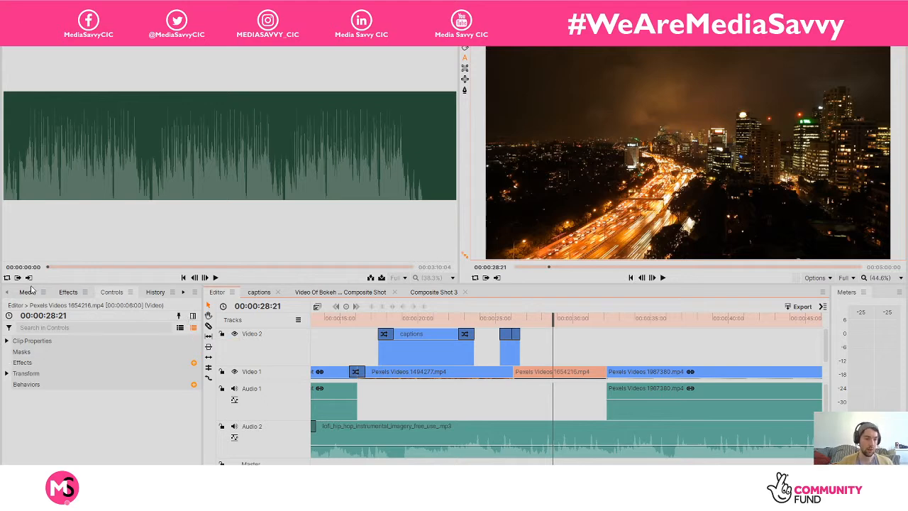
pyautogui.click(32, 292)
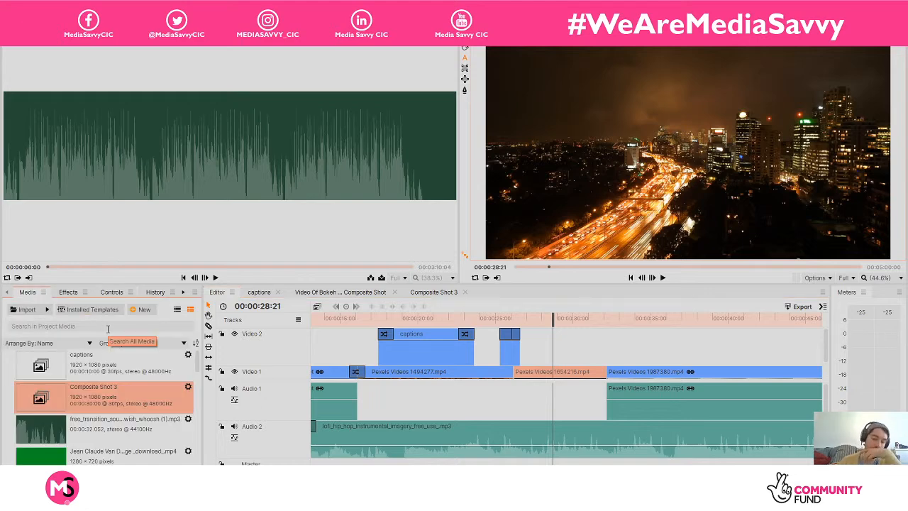
pyautogui.click(413, 336)
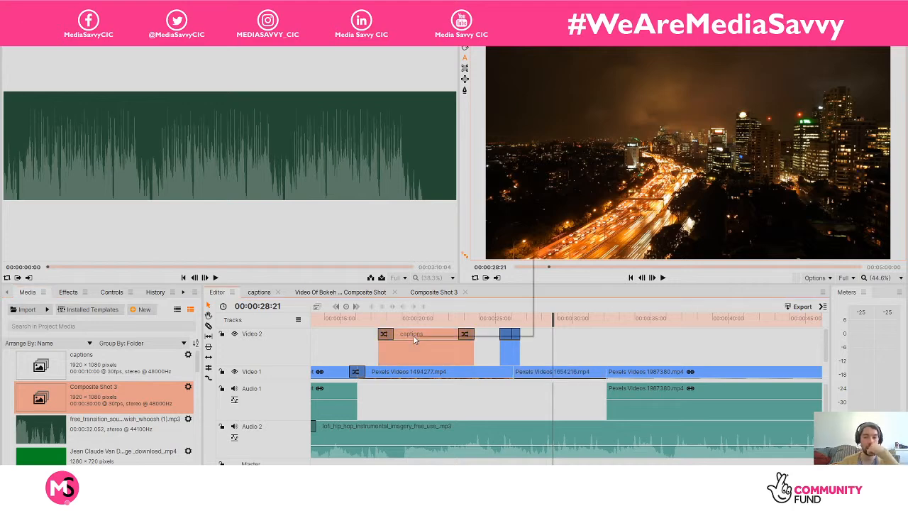
pyautogui.rightClick(414, 338)
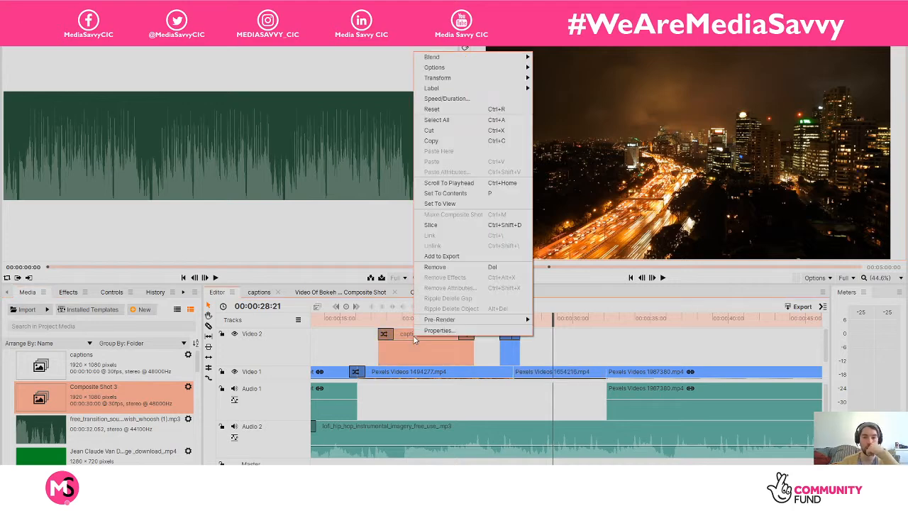
pyautogui.click(429, 130)
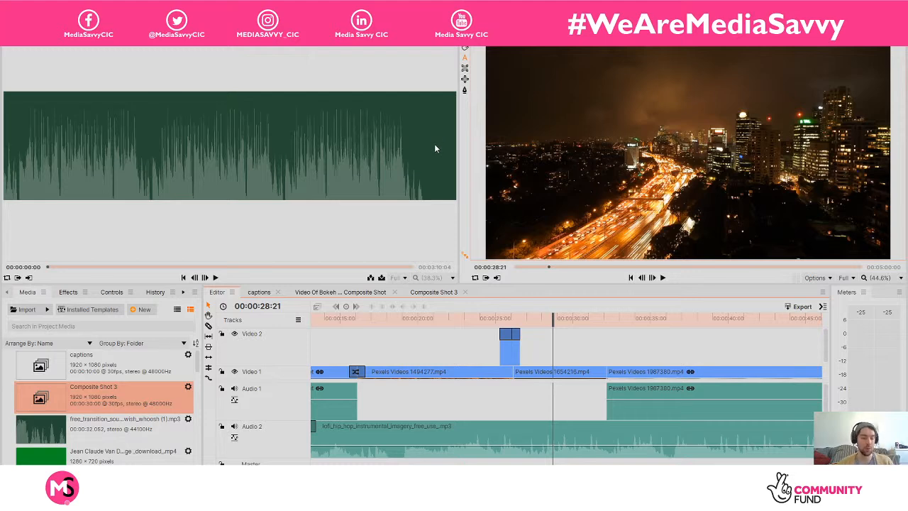
pyautogui.hotkey('ctrl', 'z')
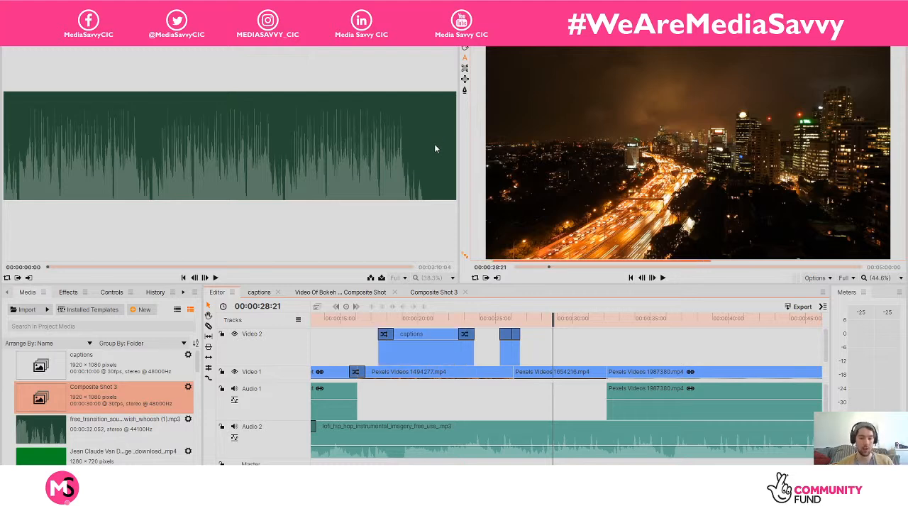
# Copy the captions clip, paste it on Video 2 at 00:00:29:05, and move the copy earlier to just after the pink wipe
pyautogui.rightClick(417, 332)
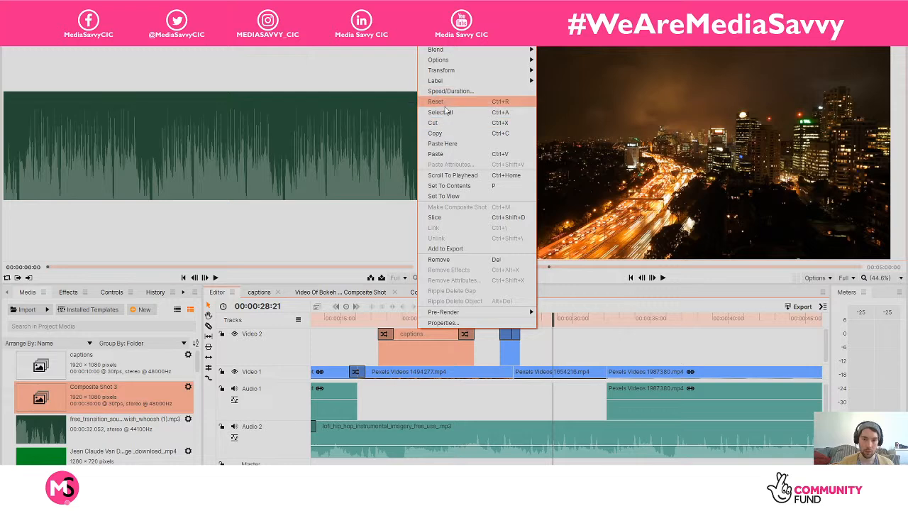
pyautogui.click(445, 134)
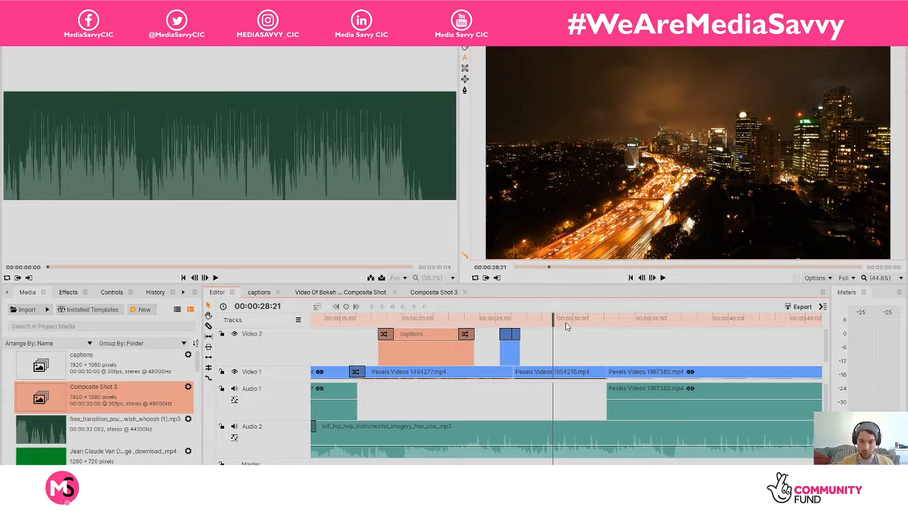
pyautogui.moveTo(554, 317); pyautogui.dragTo(561, 317)
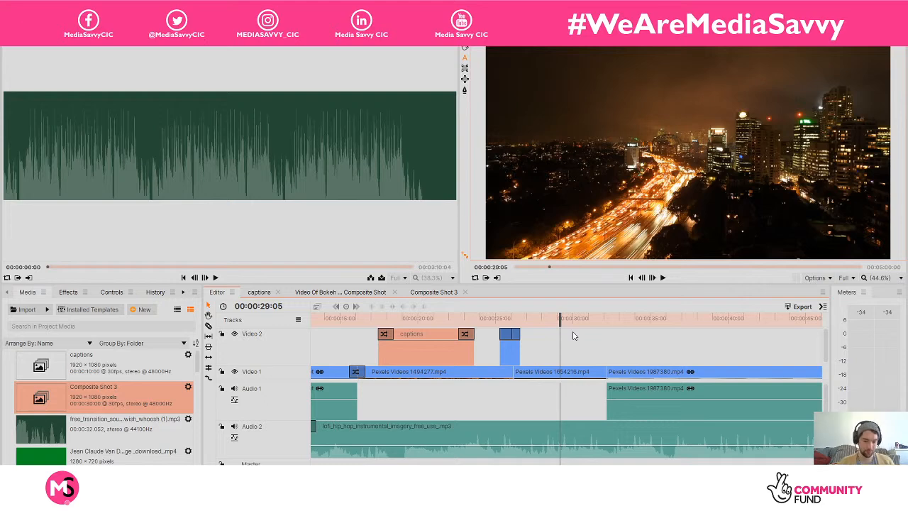
pyautogui.hotkey('ctrl', 'v')
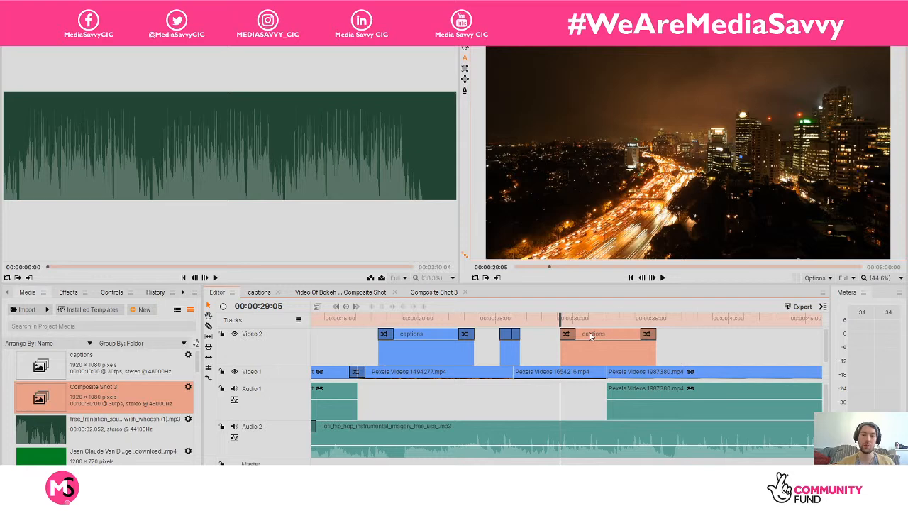
pyautogui.moveTo(591, 335)
pyautogui.mouseDown()
pyautogui.moveTo(561, 317)
pyautogui.moveTo(581, 317)
pyautogui.moveTo(580, 339)
pyautogui.moveTo(573, 336)
pyautogui.mouseUp()
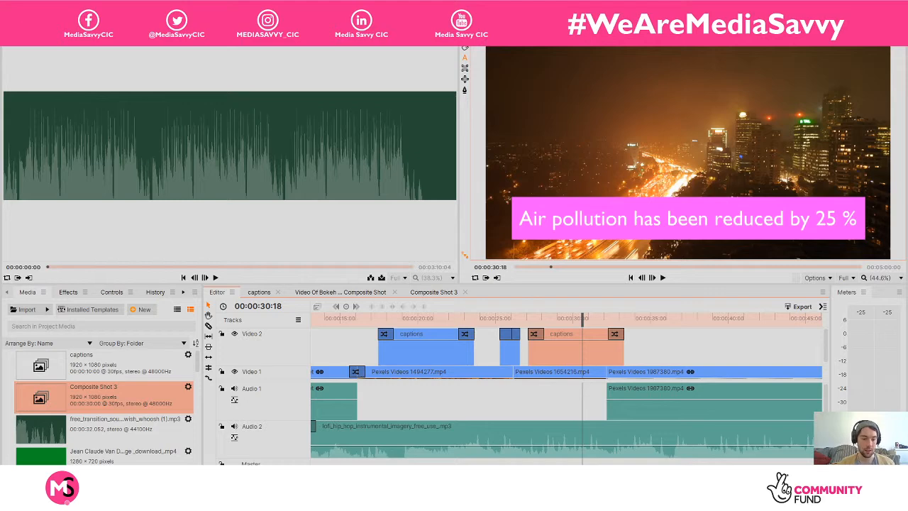
# Move the linked Pexels Videos 1987380.mp4 clip later so it starts at 00:00:36:10, leaving a gap after the city clip
pyautogui.press('=')
pyautogui.press('=')
pyautogui.press('=')
pyautogui.press('-')
pyautogui.press('-')
pyautogui.press('-')
pyautogui.press('-')
pyautogui.press('-')
pyautogui.press('-')
pyautogui.press('-')
pyautogui.press('-')
pyautogui.press('=')
pyautogui.press('=')
pyautogui.press('=')
pyautogui.press('=')
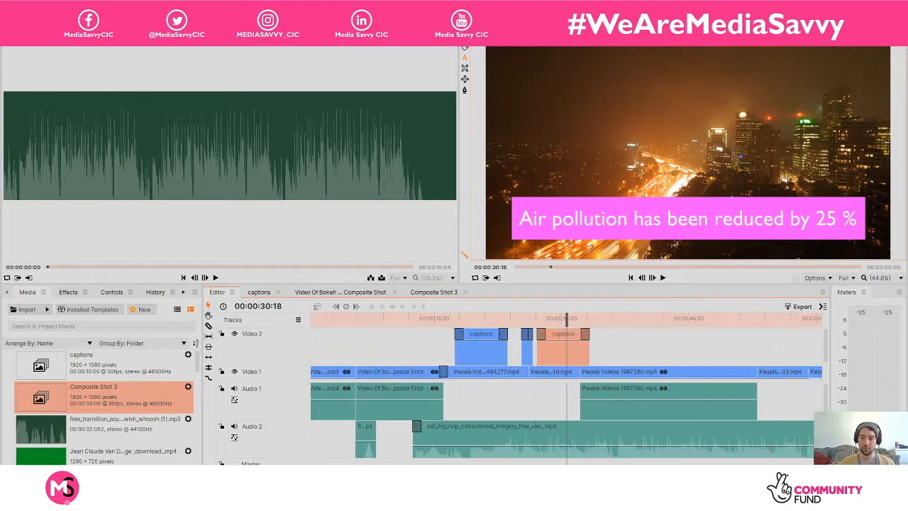
pyautogui.click(615, 316)
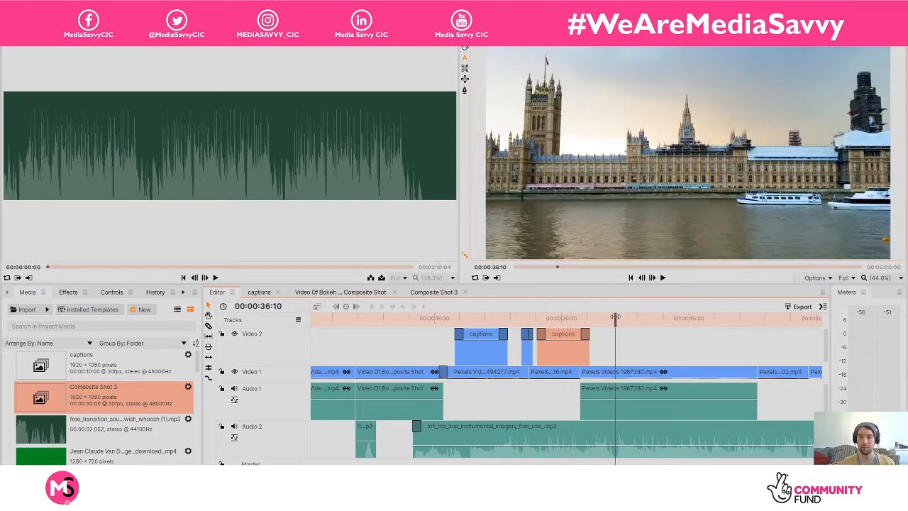
pyautogui.moveTo(582, 371); pyautogui.dragTo(615, 368)
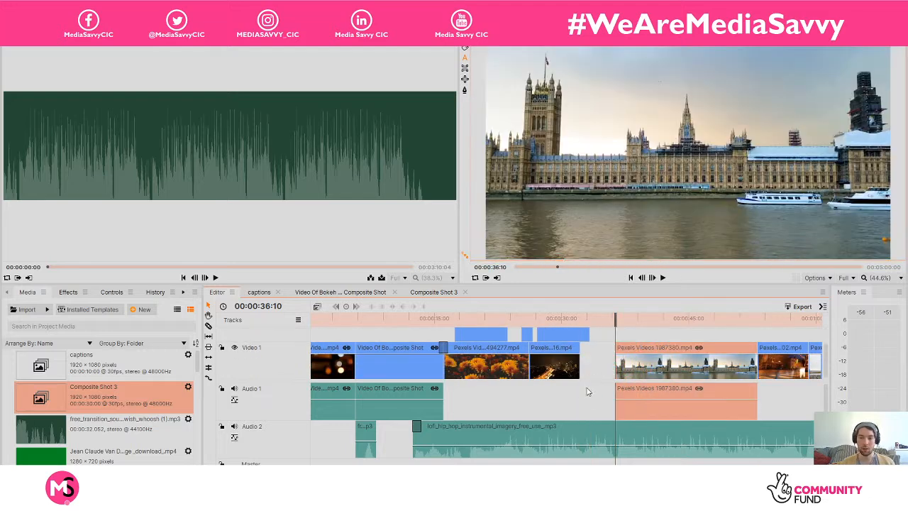
# Slow the city clip to 80% speed and place it directly against the end of the flower clip
pyautogui.moveTo(826, 367)
pyautogui.mouseDown()
pyautogui.moveTo(820, 341)
pyautogui.moveTo(818, 355)
pyautogui.mouseUp()
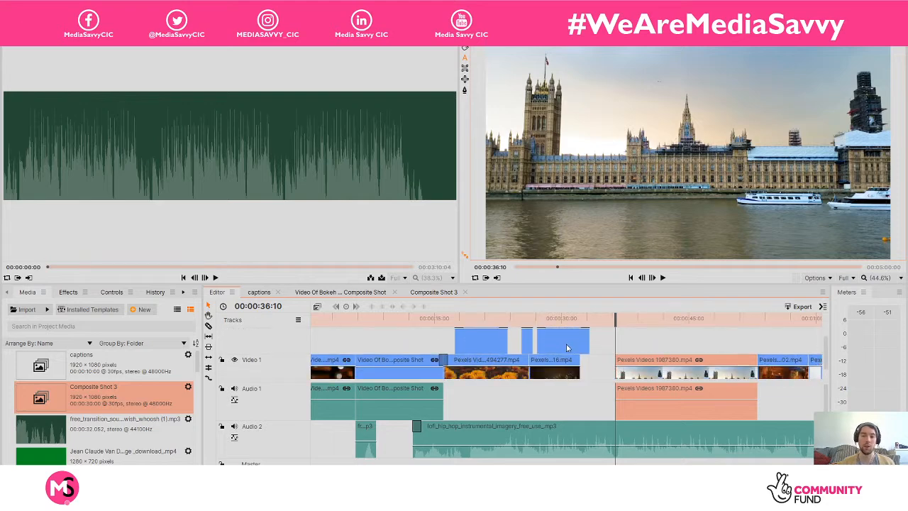
pyautogui.click(553, 317)
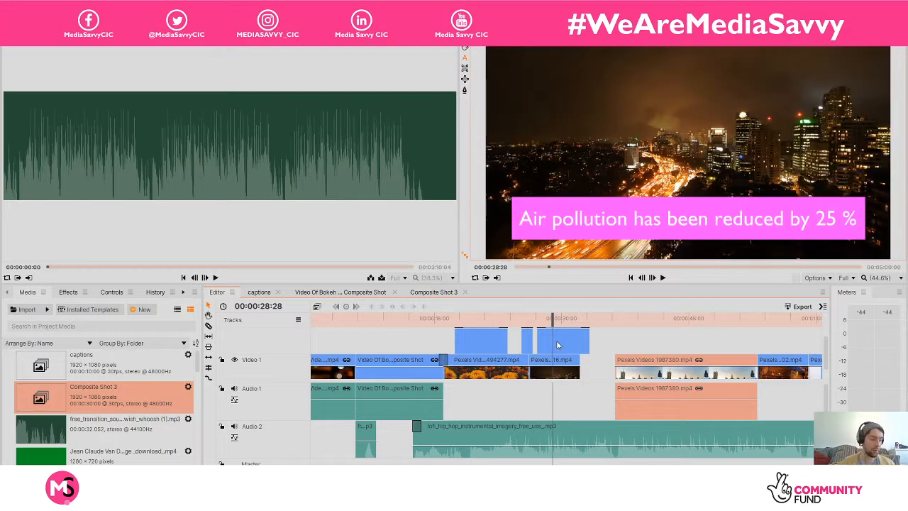
pyautogui.moveTo(558, 359); pyautogui.dragTo(564, 367)
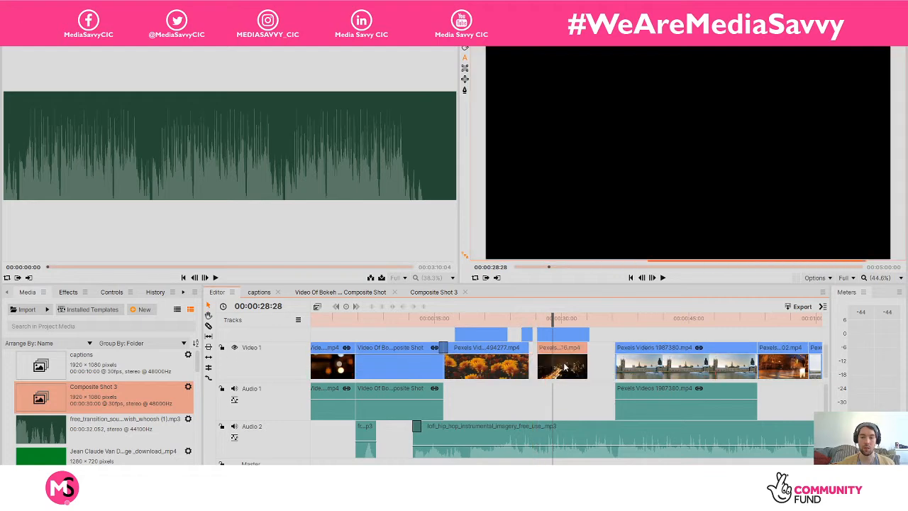
pyautogui.rightClick(563, 350)
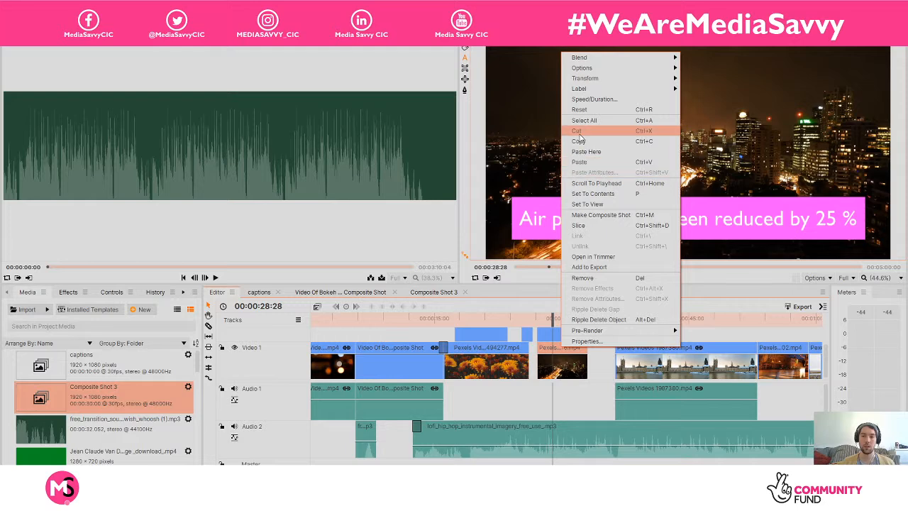
pyautogui.click(595, 98)
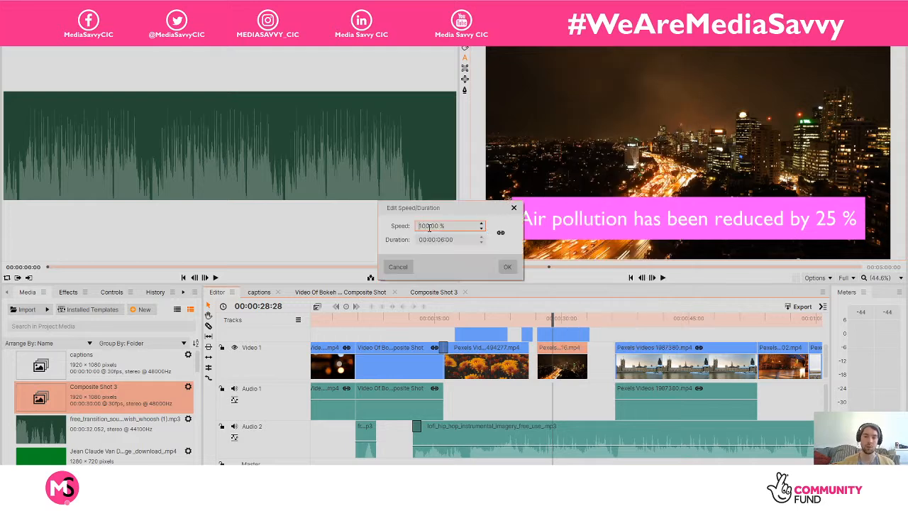
pyautogui.press('BackSpace')
pyautogui.press('BackSpace')
pyautogui.press('BackSpace')
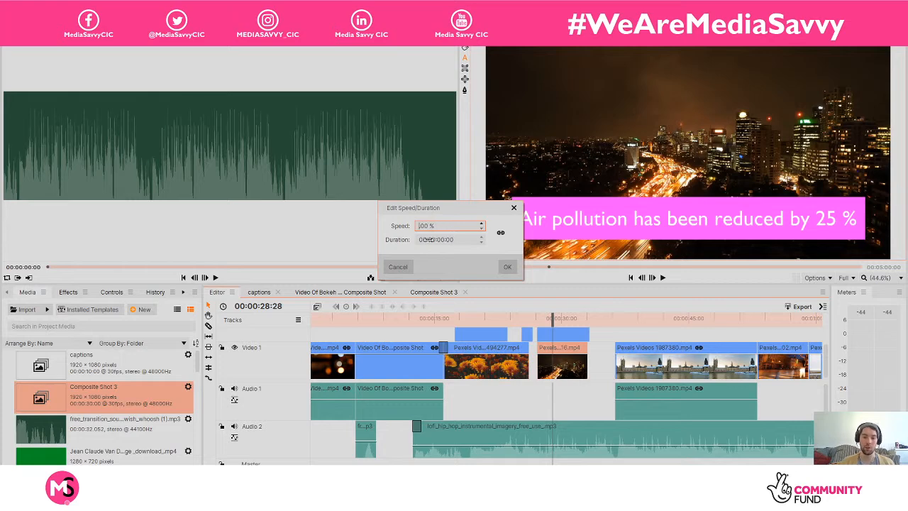
pyautogui.write('80.')
pyautogui.press('Return')
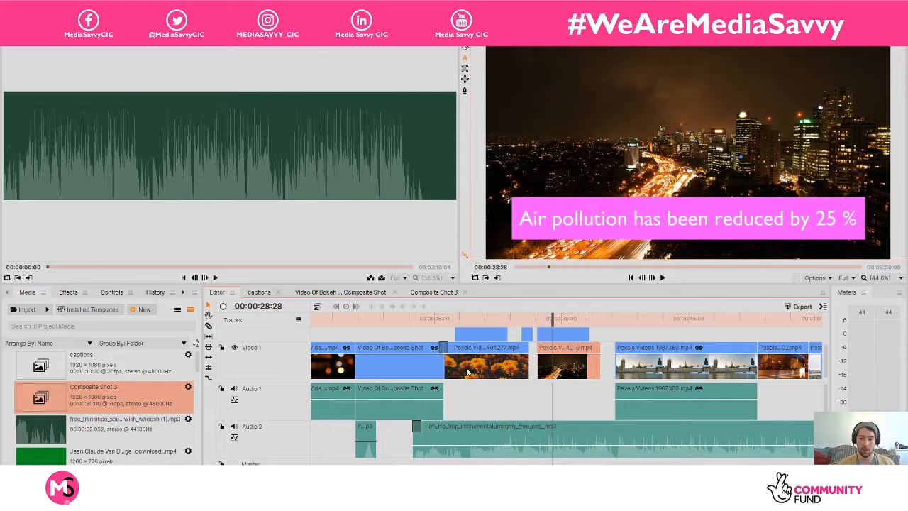
pyautogui.moveTo(579, 351); pyautogui.dragTo(573, 355)
# Open the captions composite shot from the clip above the city footage and delete all of its caption text
pyautogui.scroll(1, 573, 355)
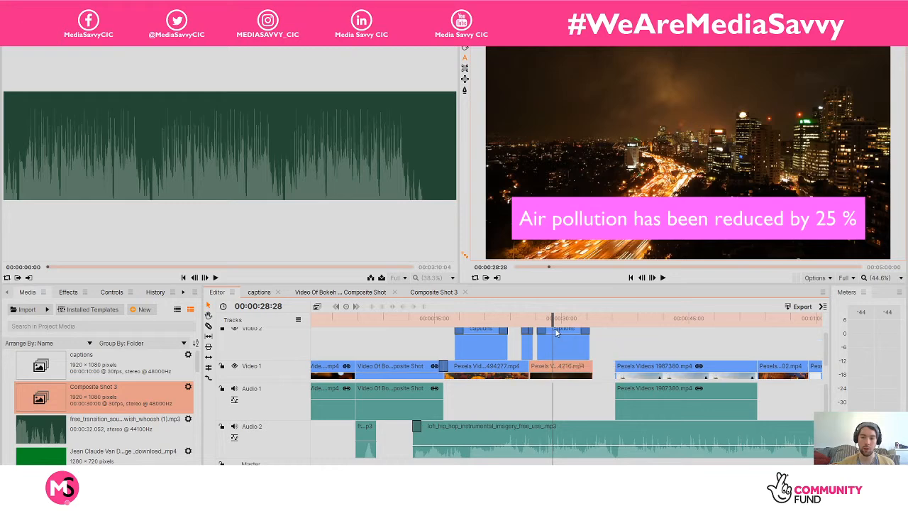
pyautogui.click(558, 328)
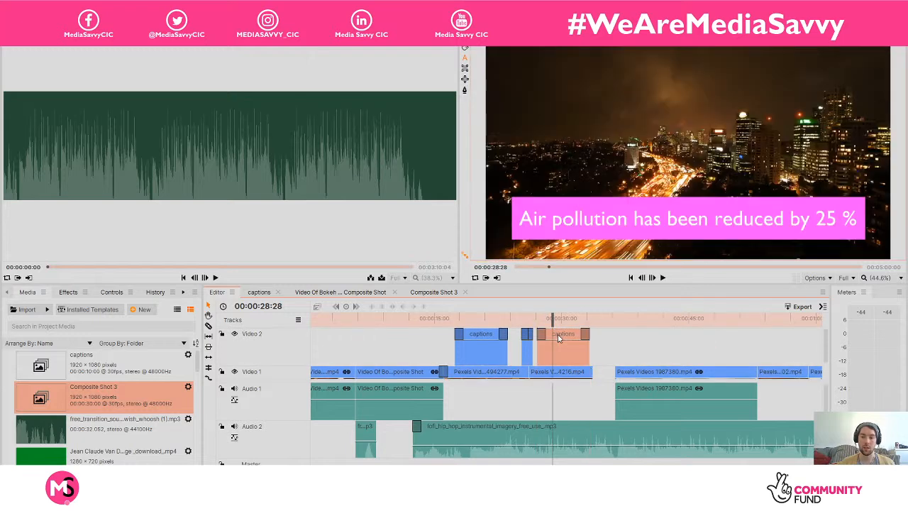
pyautogui.doubleClick(557, 338)
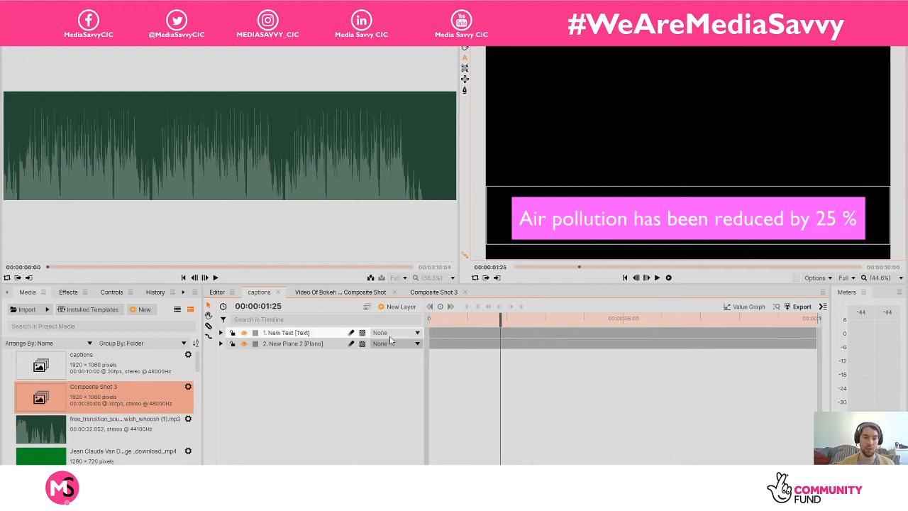
pyautogui.click(222, 333)
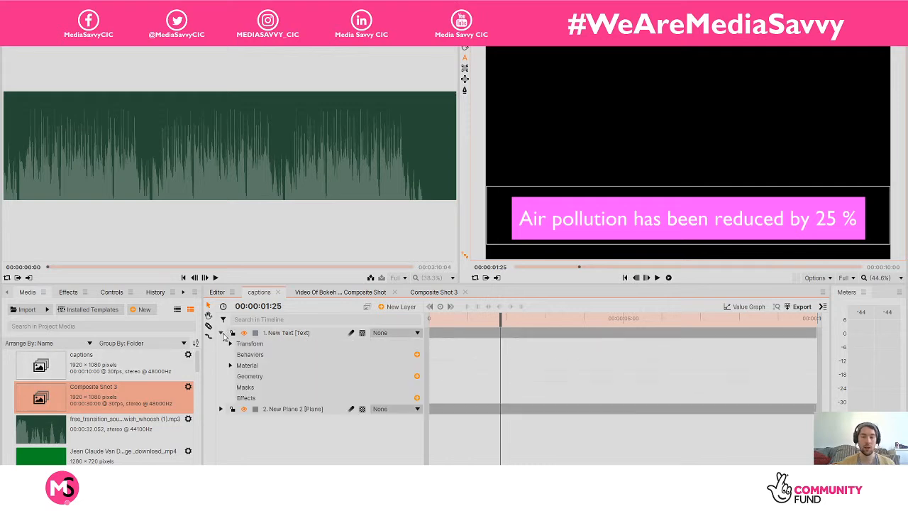
pyautogui.click(636, 226)
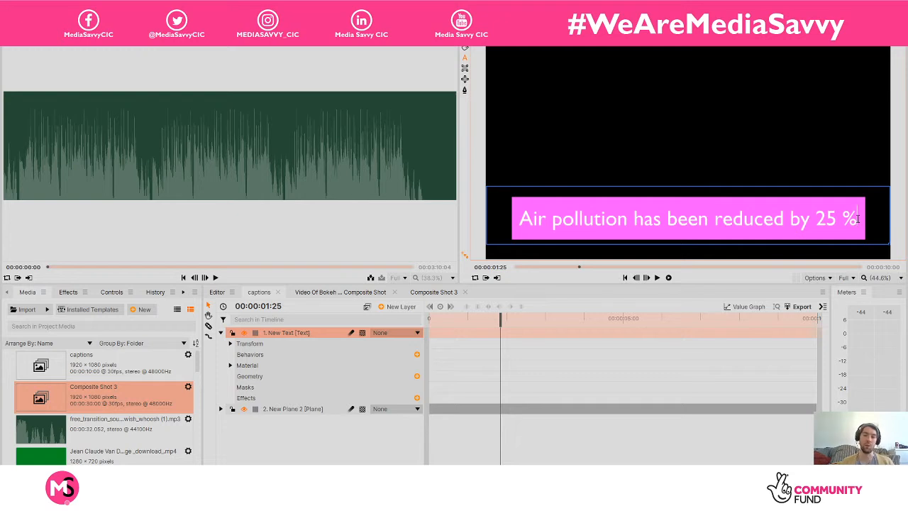
pyautogui.click(857, 219)
pyautogui.press('BackSpace')
pyautogui.press('BackSpace')
pyautogui.press('BackSpace')
pyautogui.press('BackSpace')
pyautogui.press('BackSpace')
pyautogui.press('BackSpace')
pyautogui.press('BackSpace')
pyautogui.press('BackSpace')
pyautogui.press('BackSpace')
pyautogui.press('BackSpace')
pyautogui.press('BackSpace')
pyautogui.press('BackSpace')
pyautogui.press('BackSpace')
pyautogui.press('BackSpace')
pyautogui.press('BackSpace')
pyautogui.press('BackSpace')
pyautogui.press('BackSpace')
pyautogui.press('BackSpace')
pyautogui.press('BackSpace')
pyautogui.press('BackSpace')
pyautogui.press('BackSpace')
pyautogui.press('capslock')
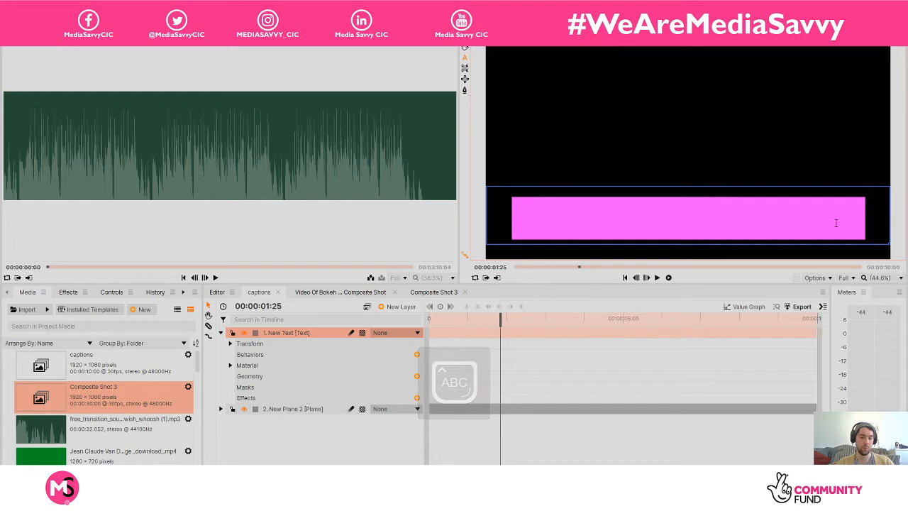
# Enter "People Are going back to work" as the new caption text in the pink box
pyautogui.write('P')
pyautogui.press('capslock')
pyautogui.write('eople')
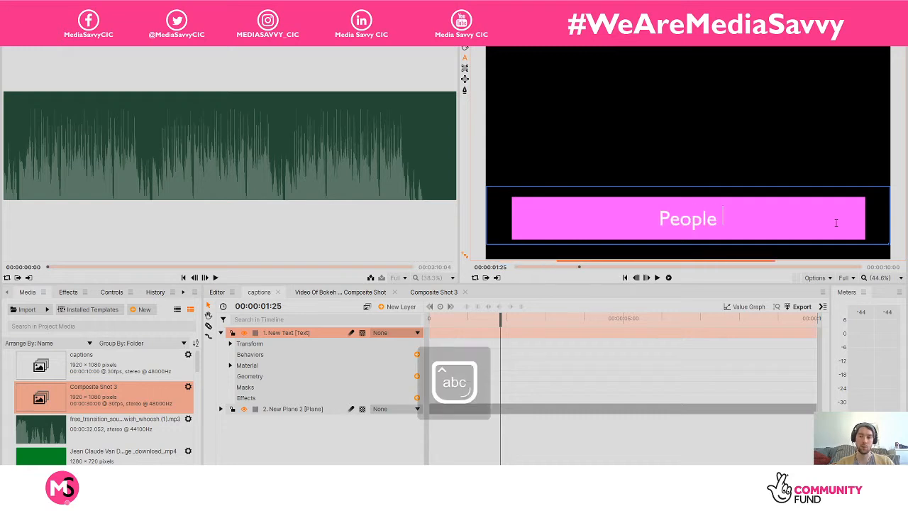
pyautogui.press('capslock')
pyautogui.write('A')
pyautogui.press('capslock')
pyautogui.write('r')
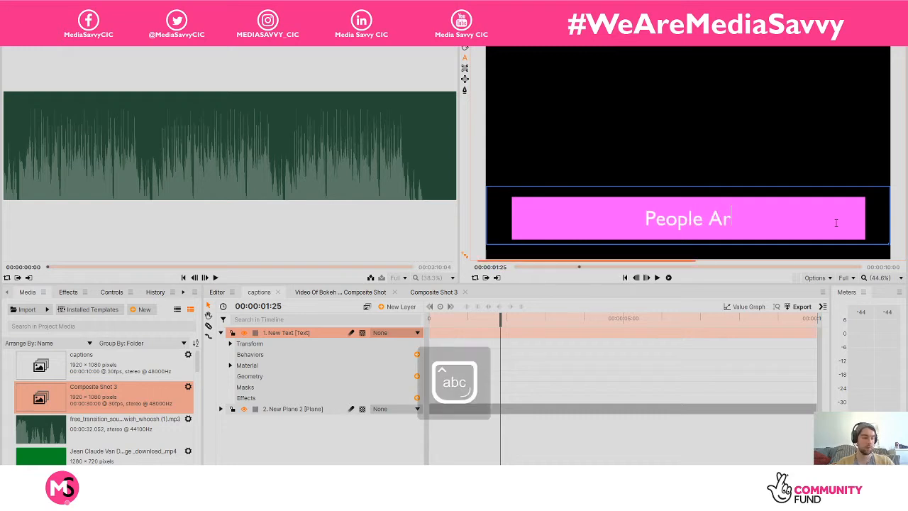
pyautogui.write('e going ')
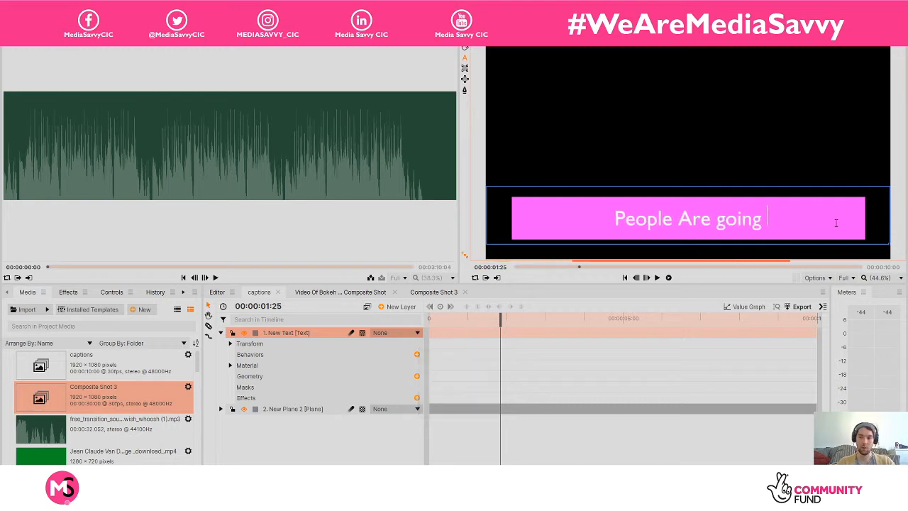
pyautogui.write('back to work')
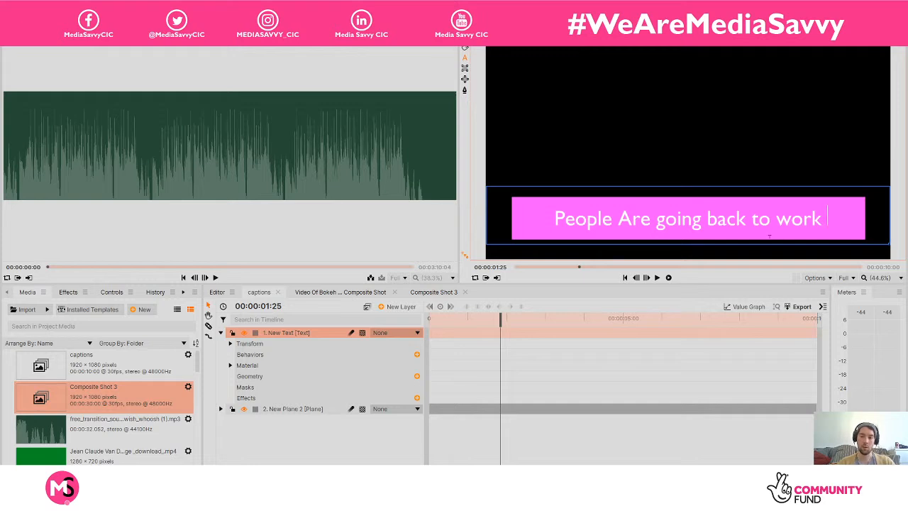
# Change the start of the caption so it reads "Many people Are going back to work"
pyautogui.click(559, 218)
pyautogui.press('BackSpace')
pyautogui.press('capslock')
pyautogui.write('M')
pyautogui.press('capslock')
pyautogui.write('any ')
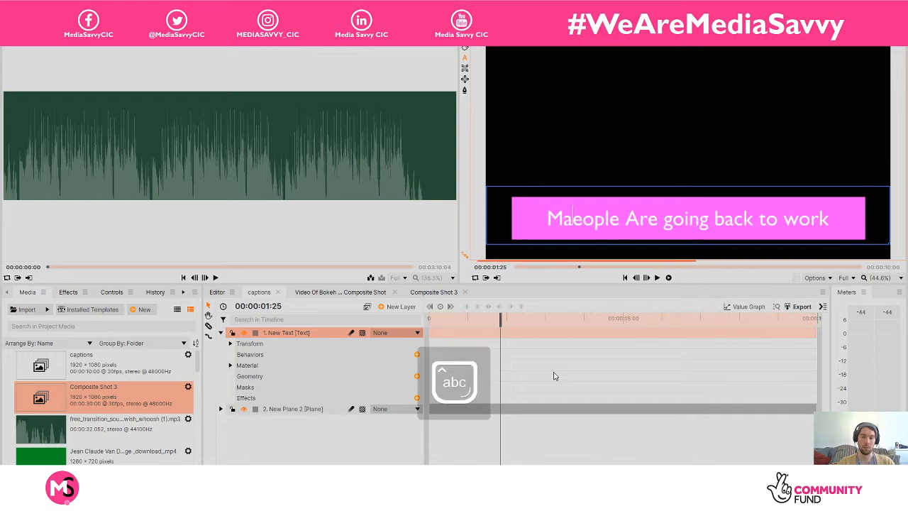
pyautogui.write('p')
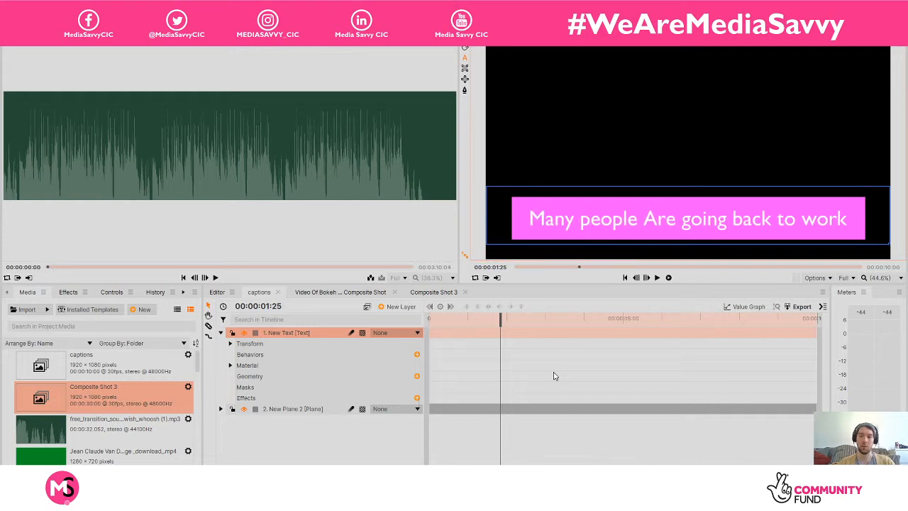
pyautogui.click(495, 375)
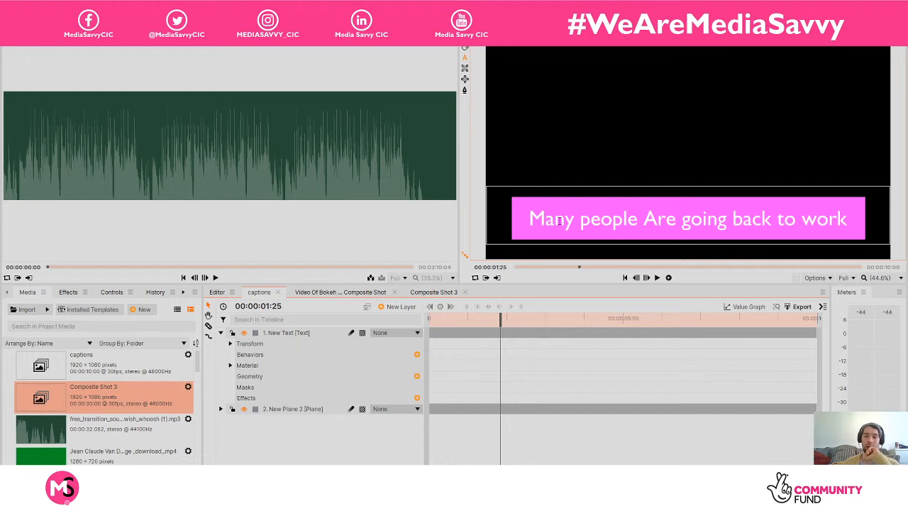
# Return to the Editor timeline and compare the caption wording over the flower clip and the city clip
pyautogui.click(331, 295)
pyautogui.click(217, 292)
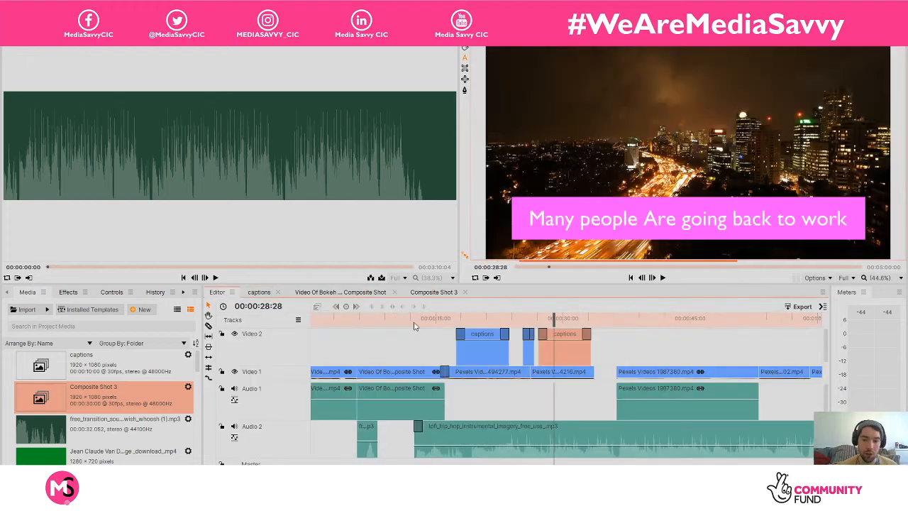
pyautogui.click(481, 317)
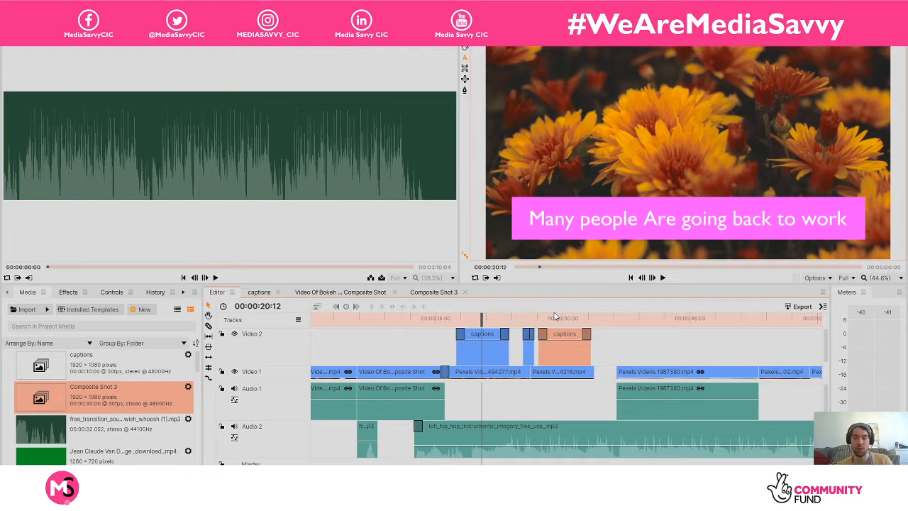
pyautogui.click(564, 317)
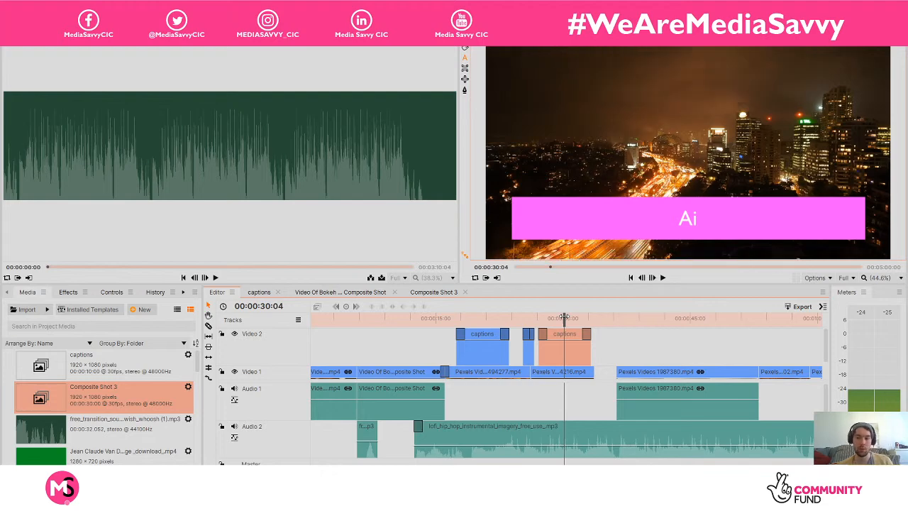
pyautogui.click(610, 331)
pyautogui.moveTo(565, 318); pyautogui.dragTo(487, 321)
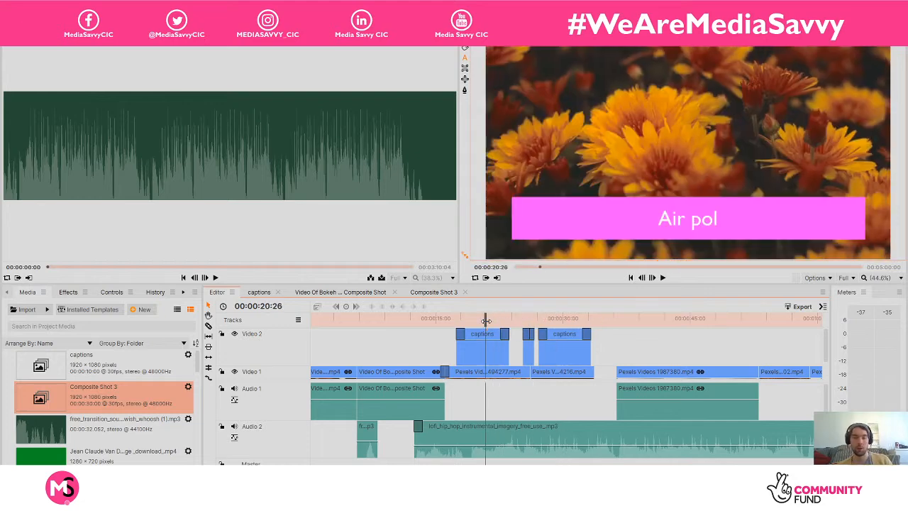
# Undo the caption text edits one by one, working back through the deletion of the original air pollution wording
pyautogui.click(152, 17)
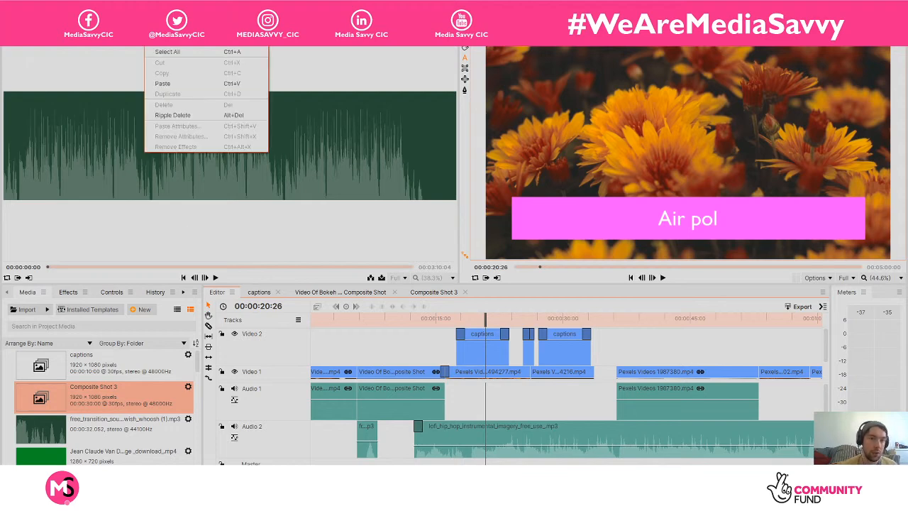
pyautogui.click(153, 17)
pyautogui.click(152, 17)
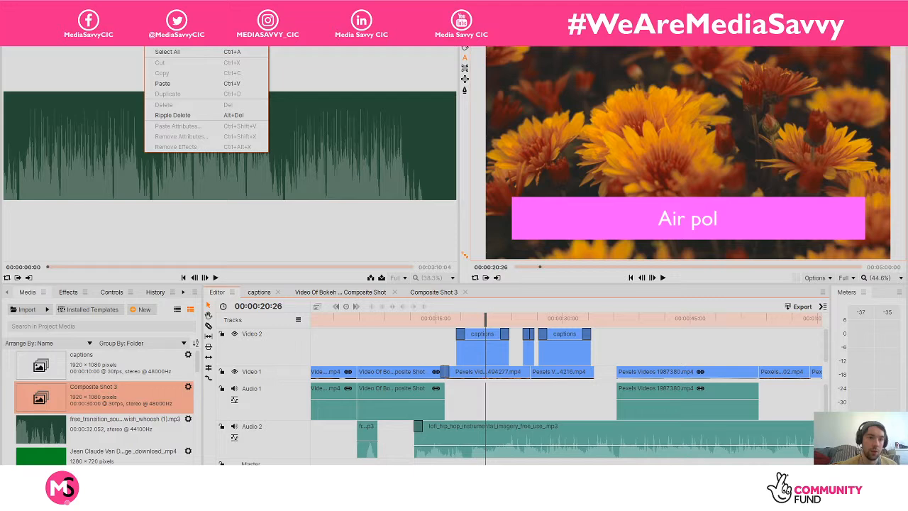
pyautogui.click(152, 17)
pyautogui.click(153, 17)
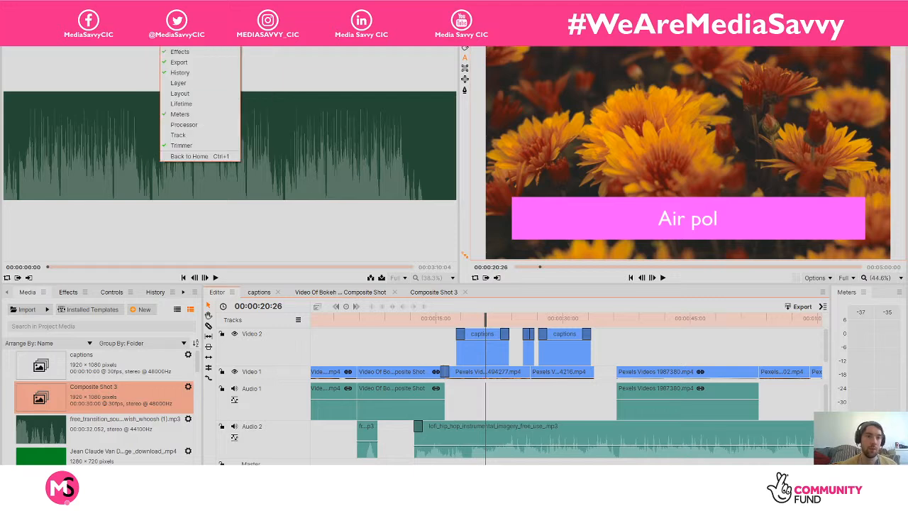
pyautogui.click(152, 17)
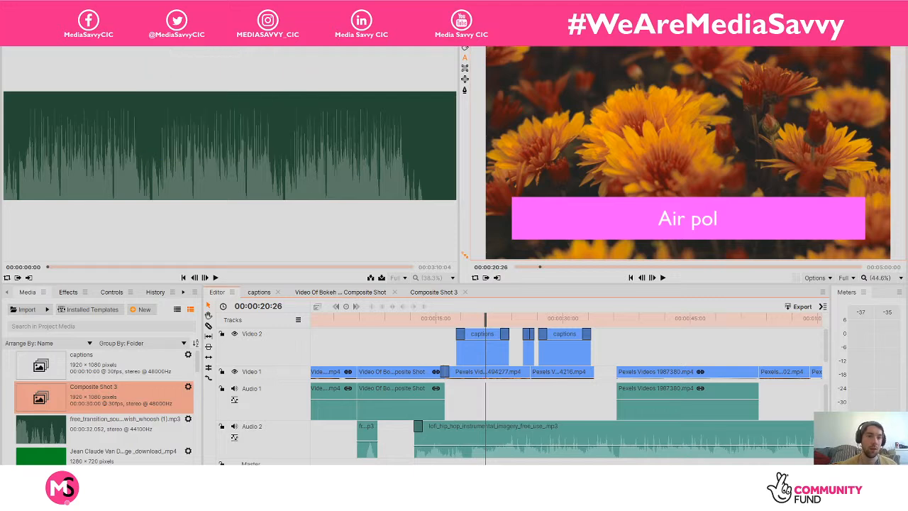
pyautogui.click(152, 17)
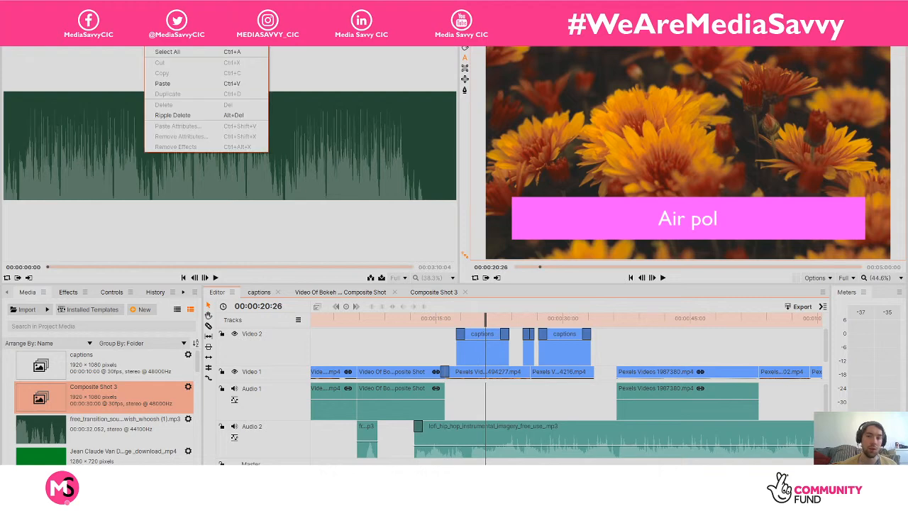
pyautogui.click(152, 17)
pyautogui.click(152, 17)
pyautogui.click(152, 17)
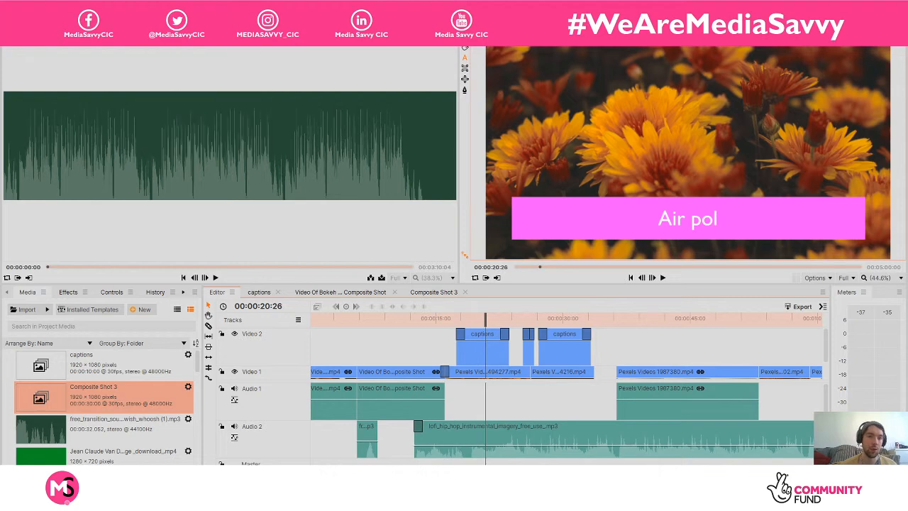
pyautogui.click(153, 17)
pyautogui.click(150, 7)
pyautogui.click(150, 7)
pyautogui.click(150, 7)
pyautogui.click(150, 7)
pyautogui.click(150, 7)
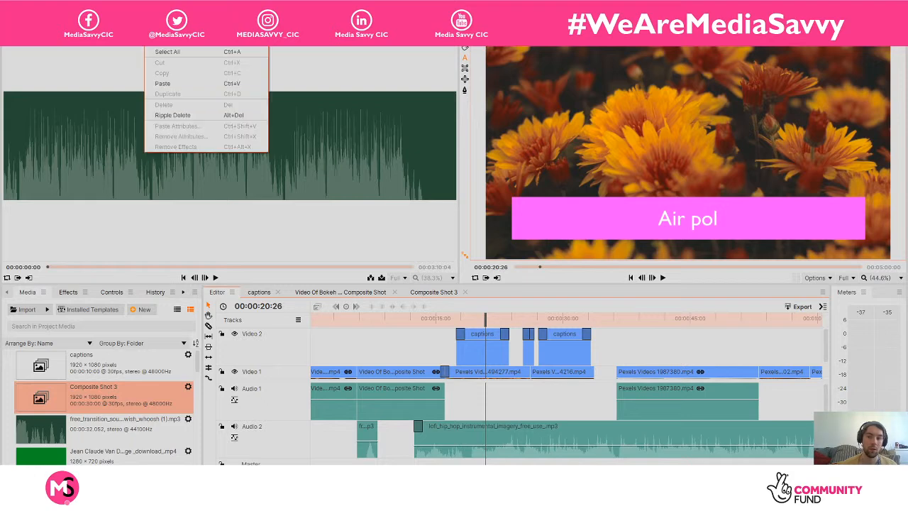
pyautogui.click(150, 6)
pyautogui.click(557, 318)
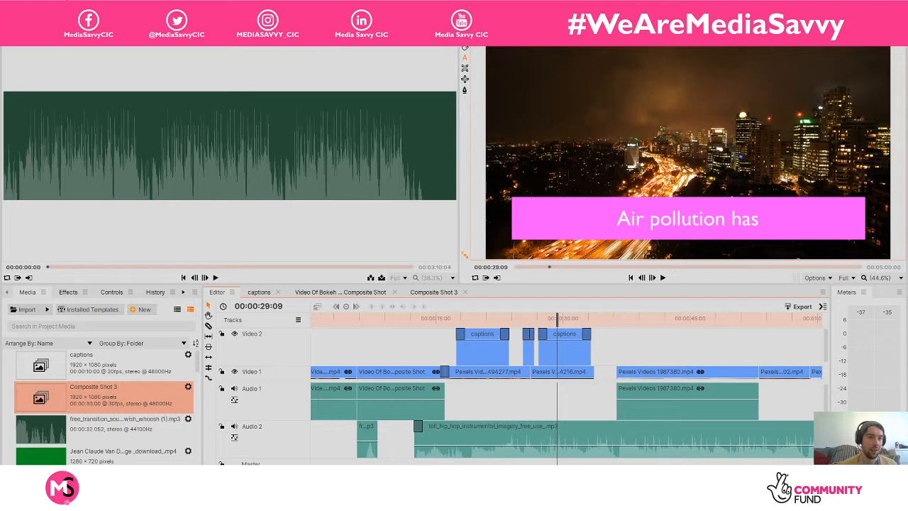
pyautogui.click(150, 6)
pyautogui.click(150, 7)
pyautogui.click(150, 7)
pyautogui.click(151, 7)
pyautogui.click(151, 7)
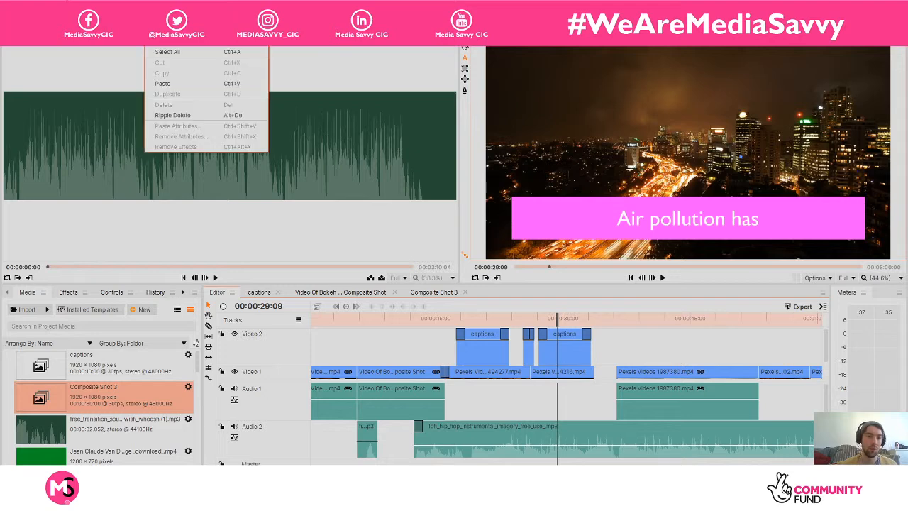
pyautogui.click(151, 7)
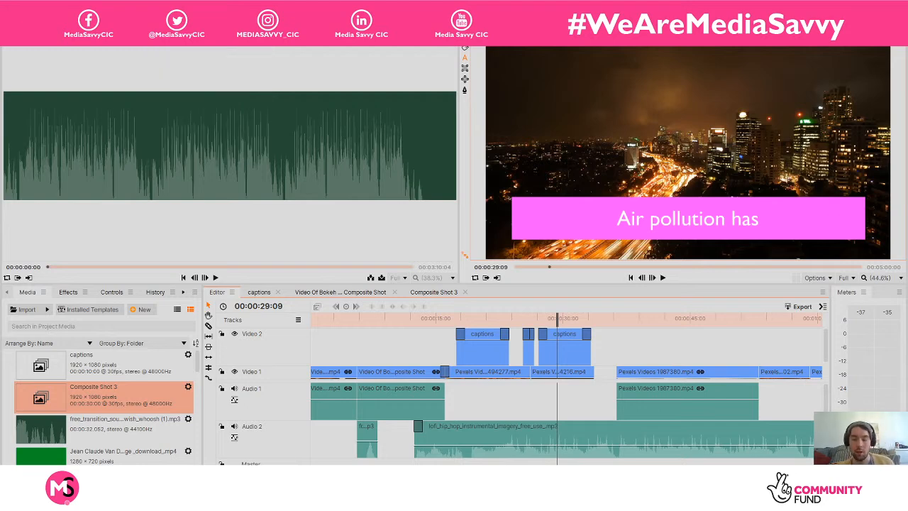
# Scrub between the flower and city clips to check the text shown by both captions
pyautogui.click(477, 320)
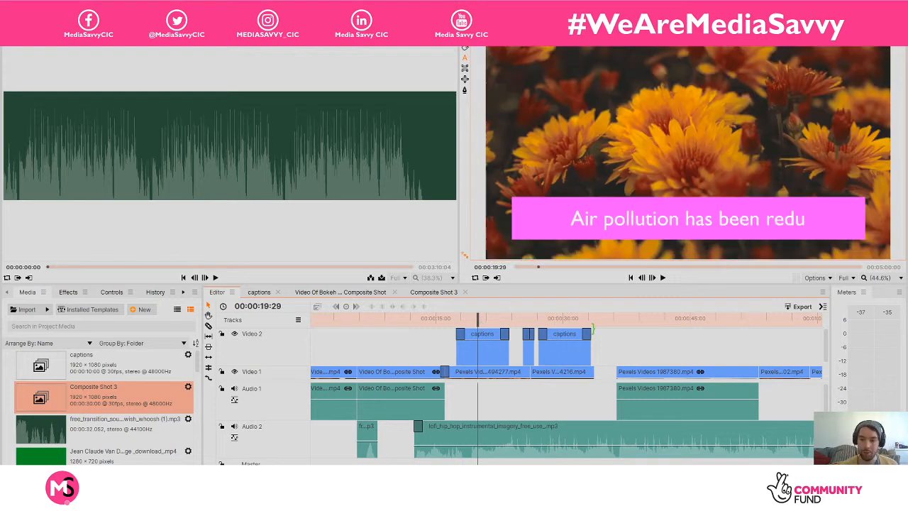
pyautogui.click(562, 318)
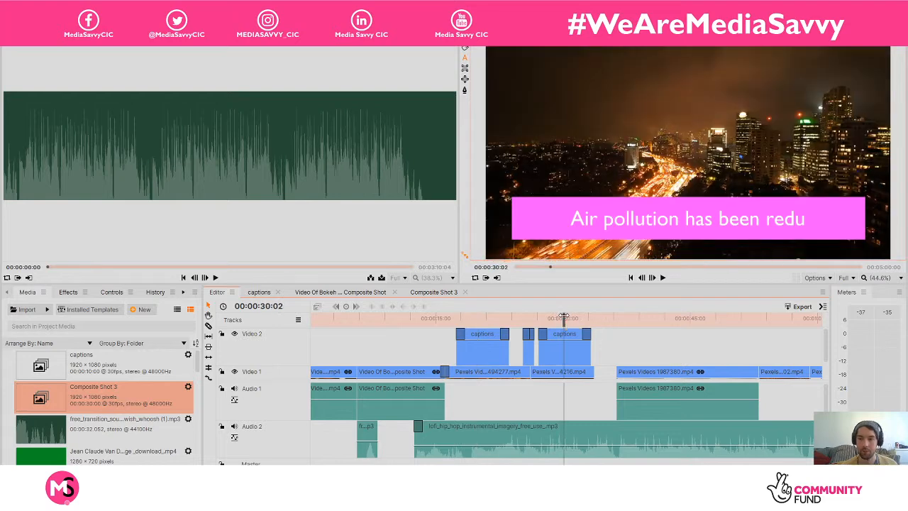
pyautogui.moveTo(563, 318); pyautogui.dragTo(482, 318)
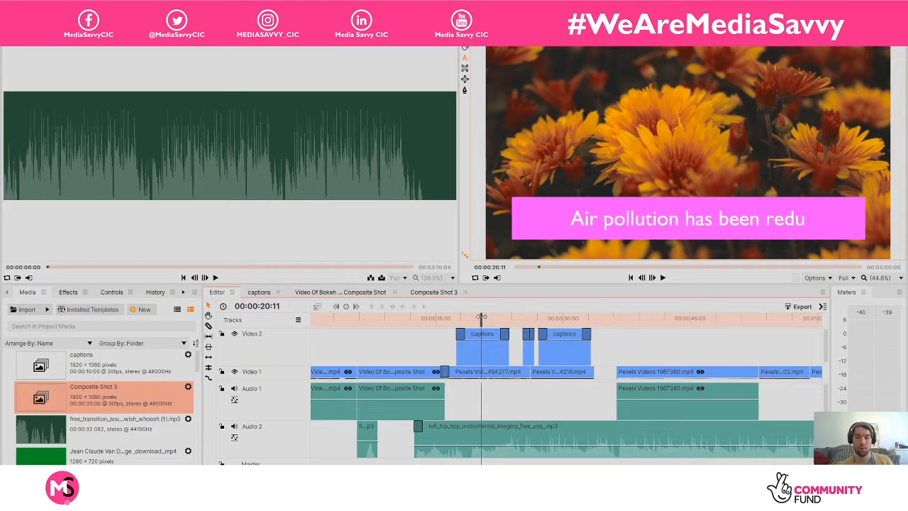
pyautogui.click(543, 312)
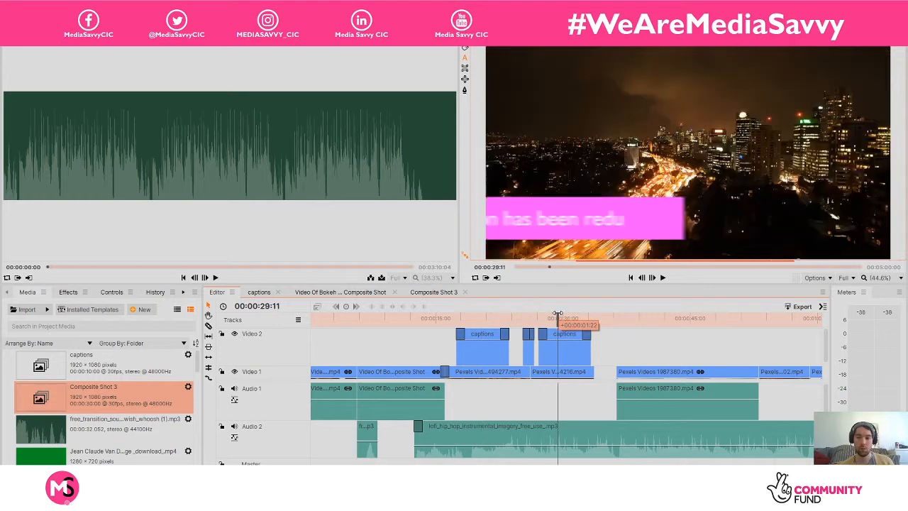
pyautogui.click(481, 310)
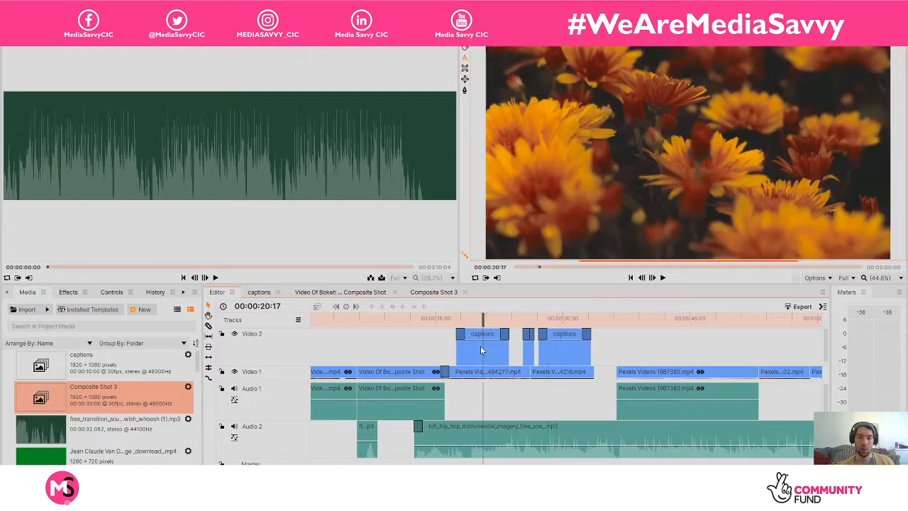
# Open the captions composite shot and complete its text so it reads "Air pollution has been reduced by 25%"
pyautogui.doubleClick(560, 335)
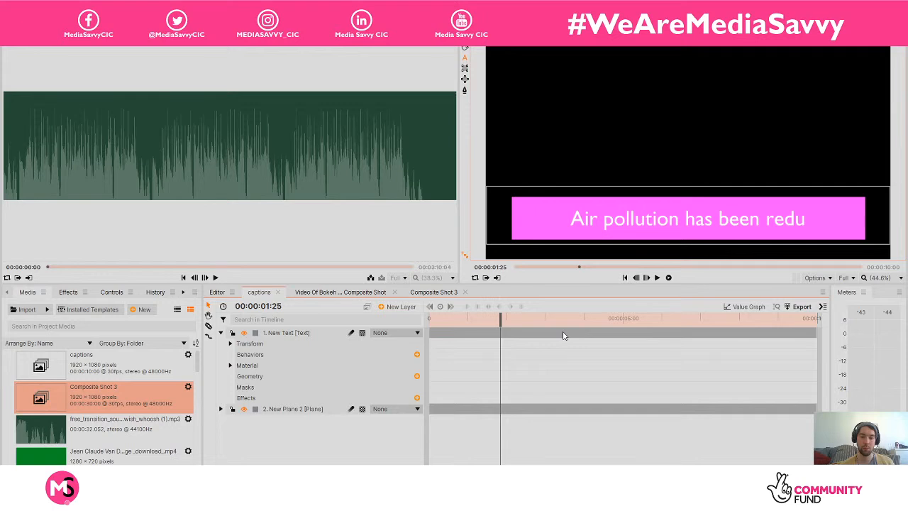
pyautogui.click(811, 218)
pyautogui.write('ced by 2')
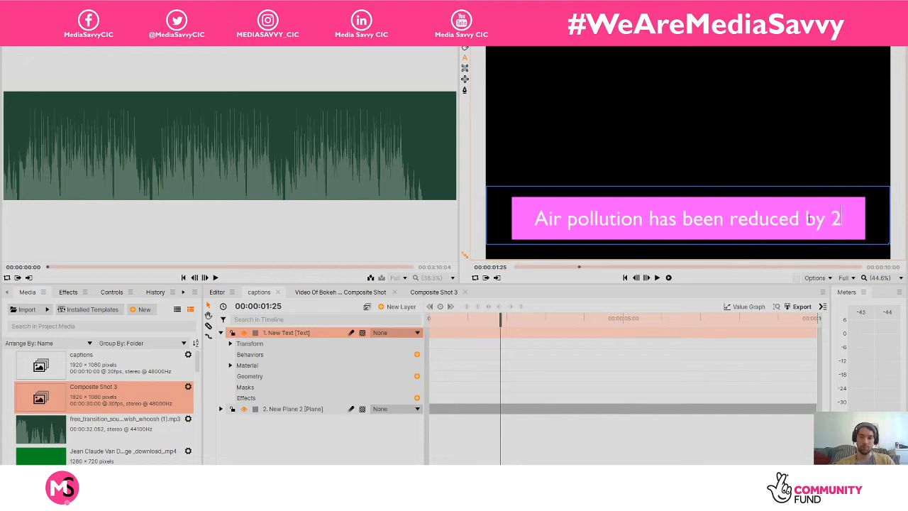
pyautogui.write('5')
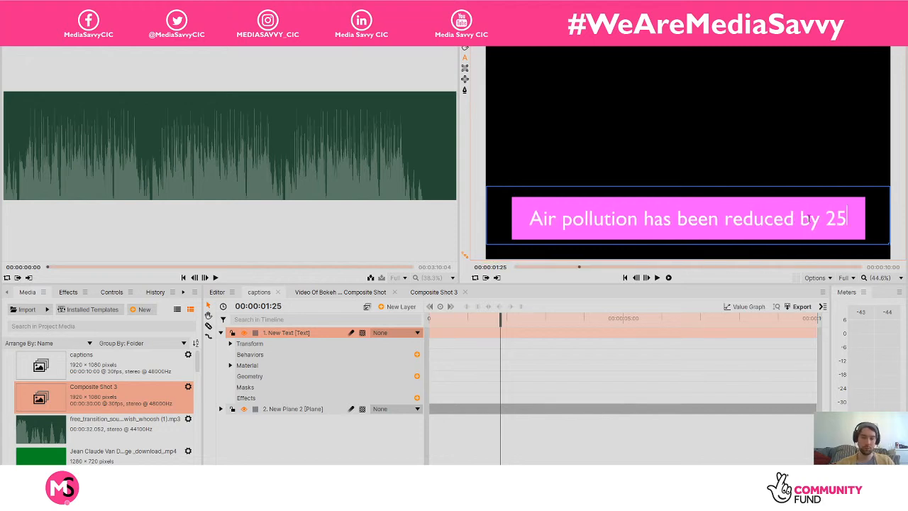
pyautogui.write('%')
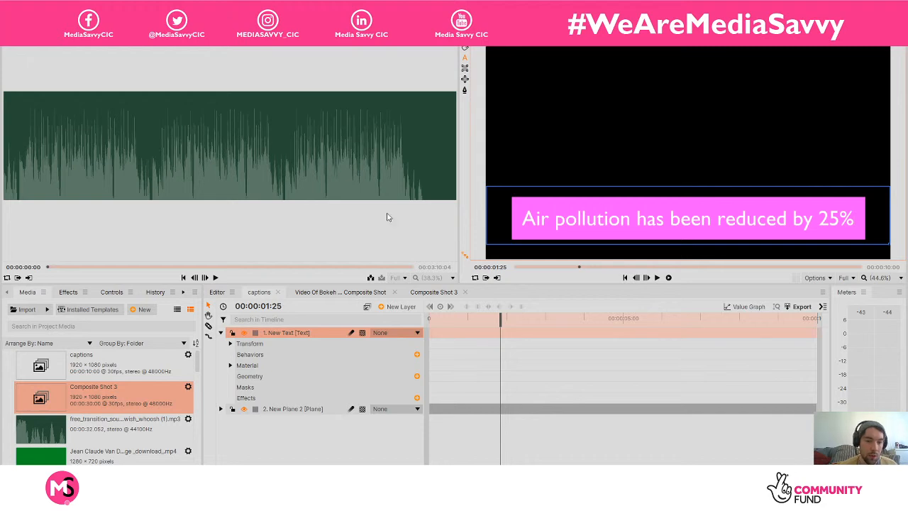
# Return to the Editor timeline, delete the duplicate captions clip above the city clip and place the playhead at 00:00:28:15
pyautogui.click(217, 291)
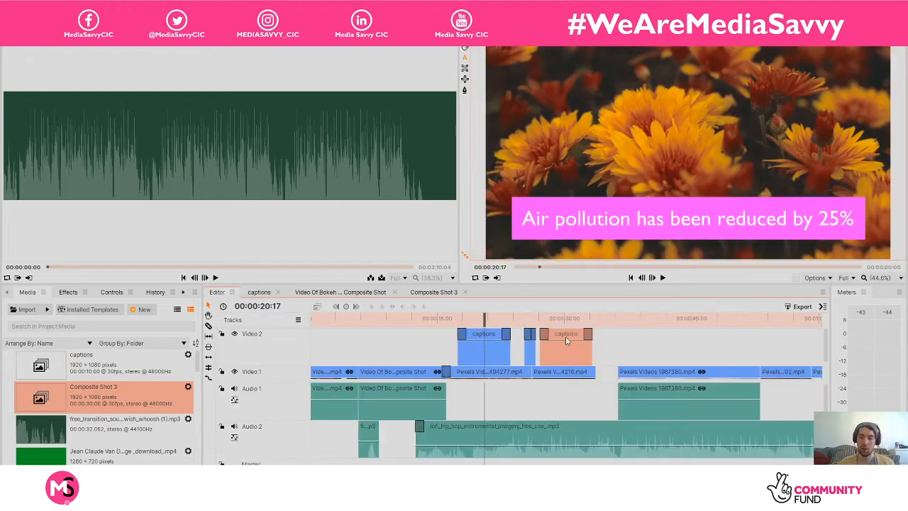
pyautogui.press('Delete')
pyautogui.moveTo(547, 322); pyautogui.dragTo(551, 322)
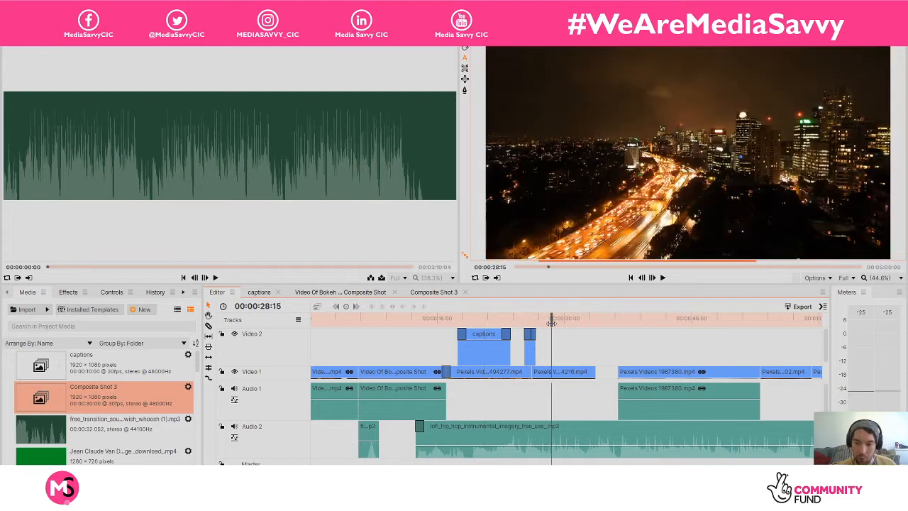
# Create a new composite shot named "C" with a duration of 7 seconds at 1080p Full HD, 30 fps
pyautogui.click(144, 311)
pyautogui.click(149, 321)
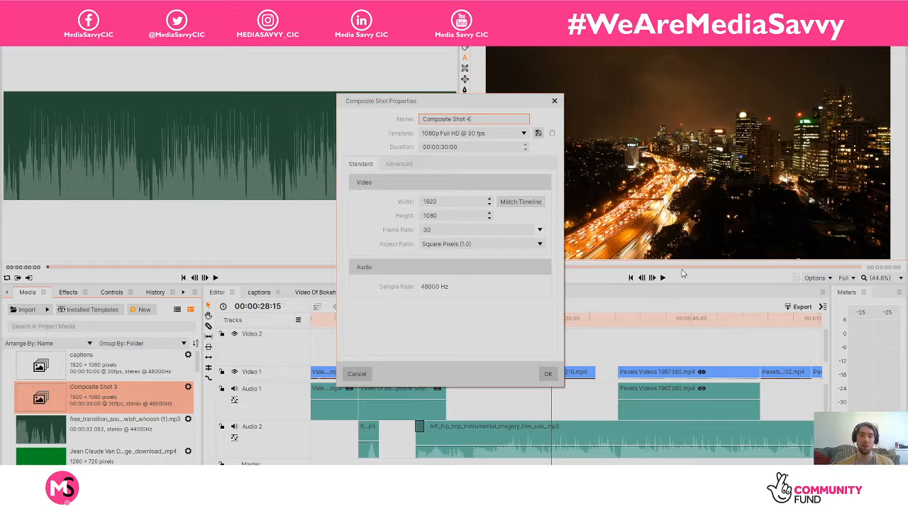
pyautogui.press('BackSpace')
pyautogui.press('BackSpace')
pyautogui.press('BackSpace')
pyautogui.press('BackSpace')
pyautogui.press('BackSpace')
pyautogui.press('BackSpace')
pyautogui.press('BackSpace')
pyautogui.press('BackSpace')
pyautogui.press('BackSpace')
pyautogui.press('BackSpace')
pyautogui.press('BackSpace')
pyautogui.press('BackSpace')
pyautogui.press('BackSpace')
pyautogui.press('BackSpace')
pyautogui.press('BackSpace')
pyautogui.press('BackSpace')
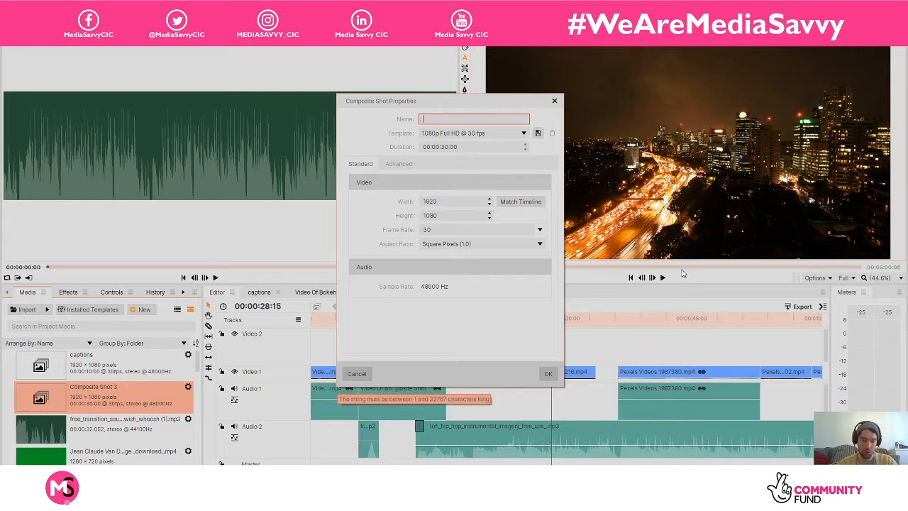
pyautogui.write('C')
pyautogui.click(447, 147)
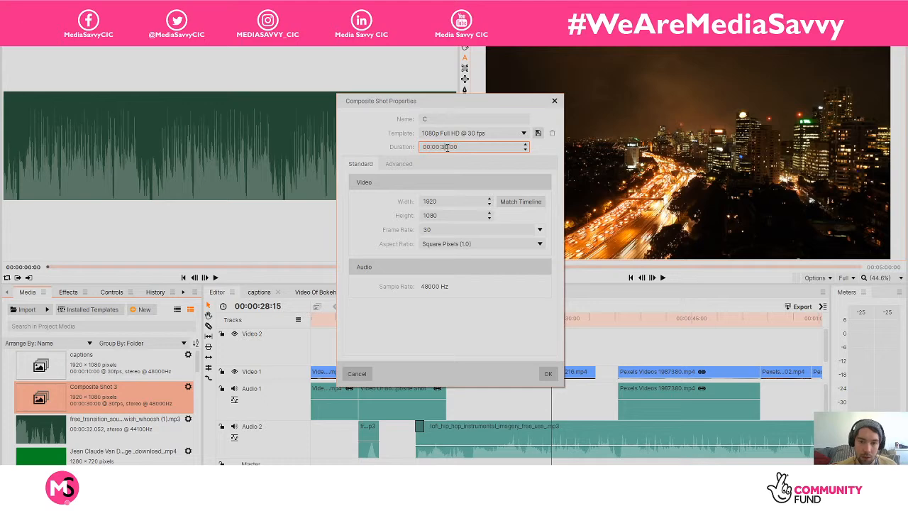
pyautogui.press('BackSpace')
pyautogui.press('BackSpace')
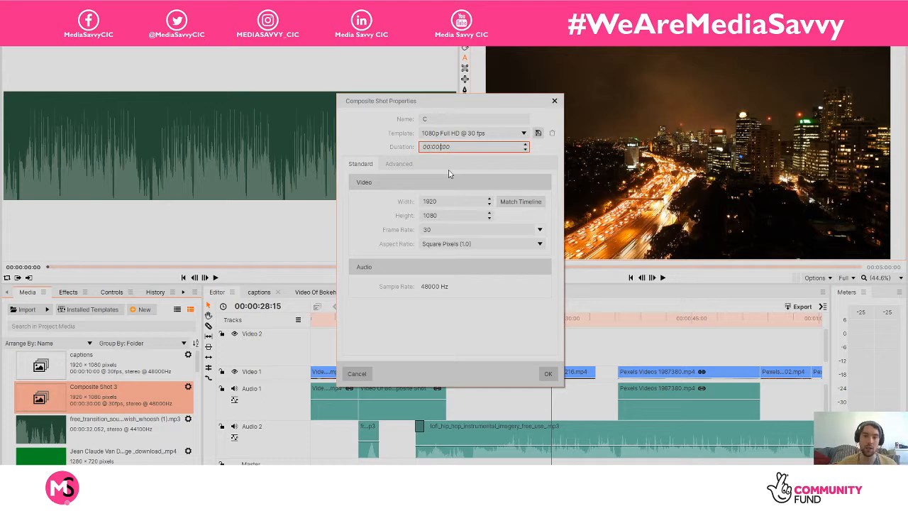
pyautogui.write('7')
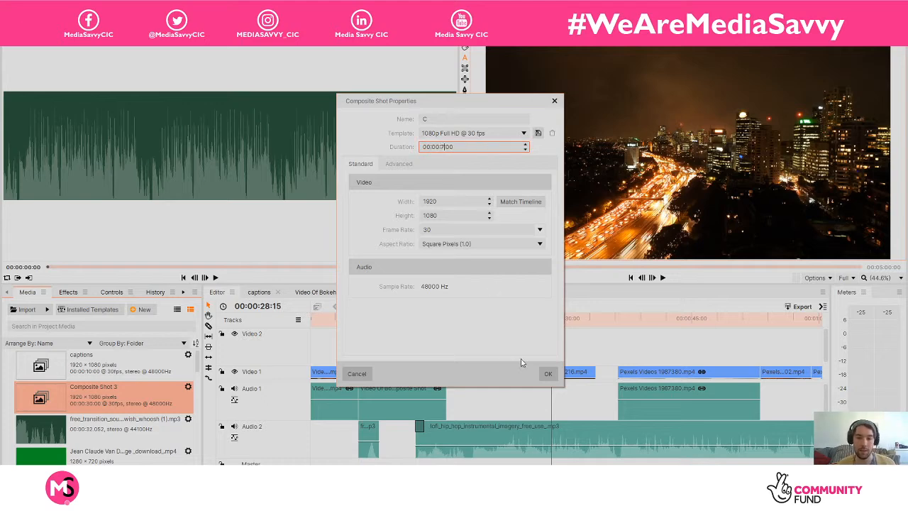
pyautogui.click(548, 373)
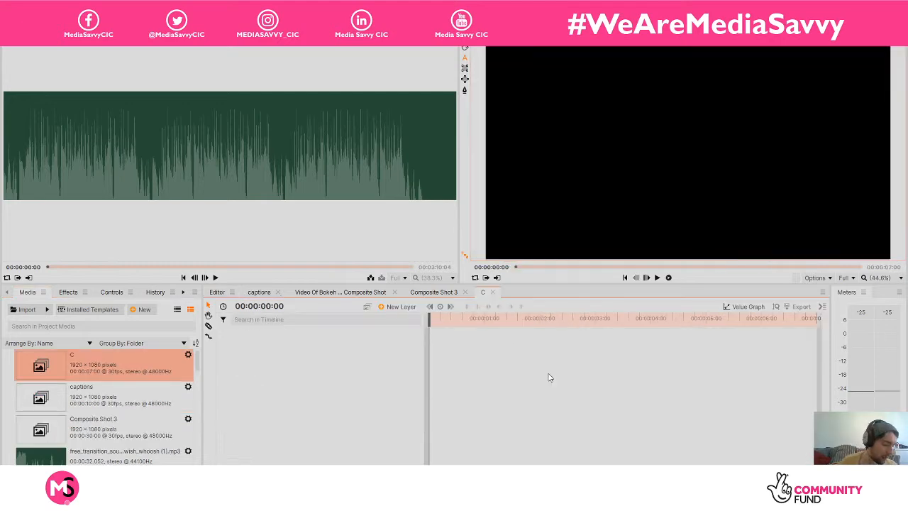
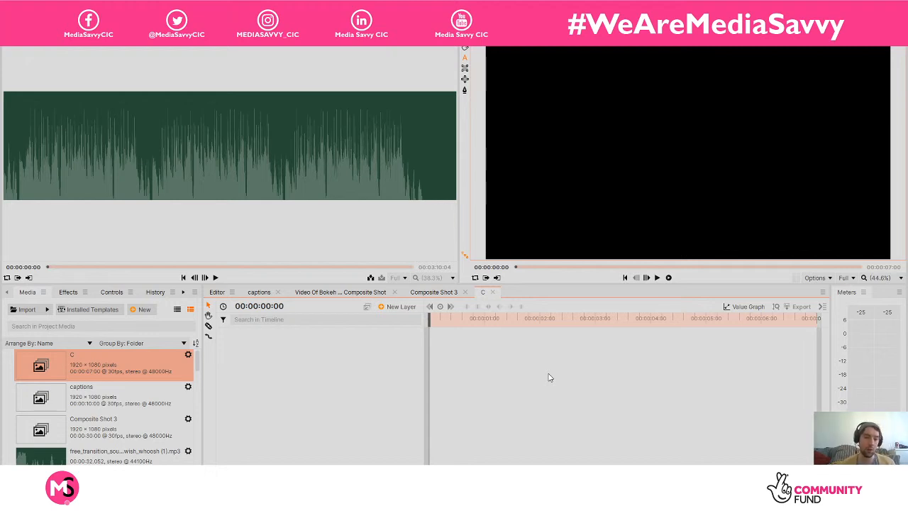
# Add a new text layer to composite shot C
pyautogui.rightClick(280, 370)
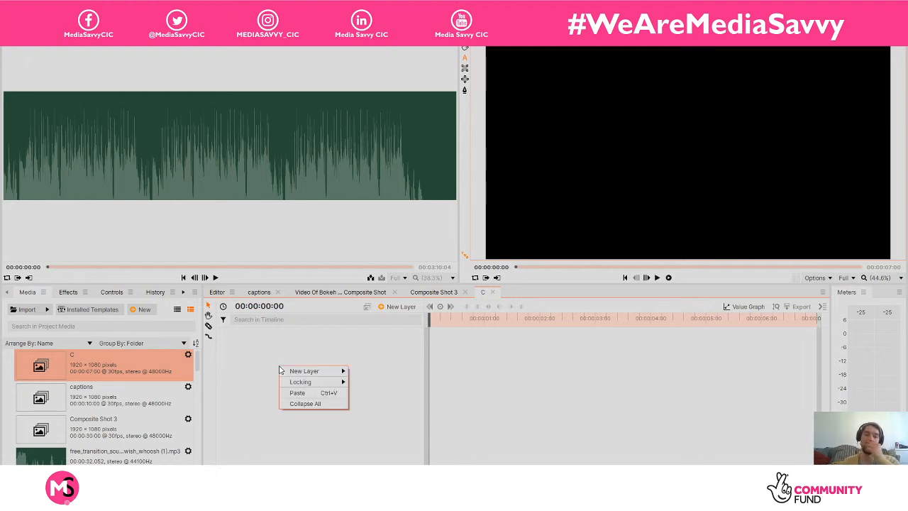
pyautogui.moveTo(292, 374)
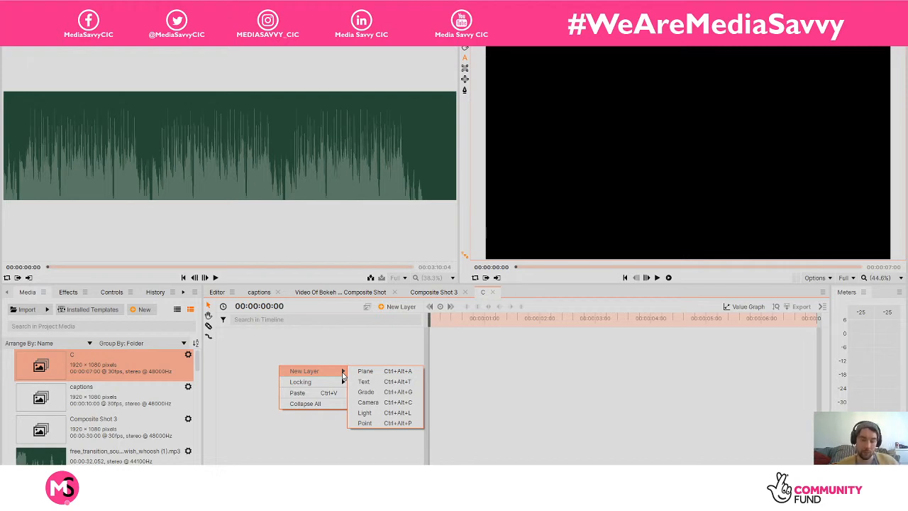
pyautogui.click(378, 385)
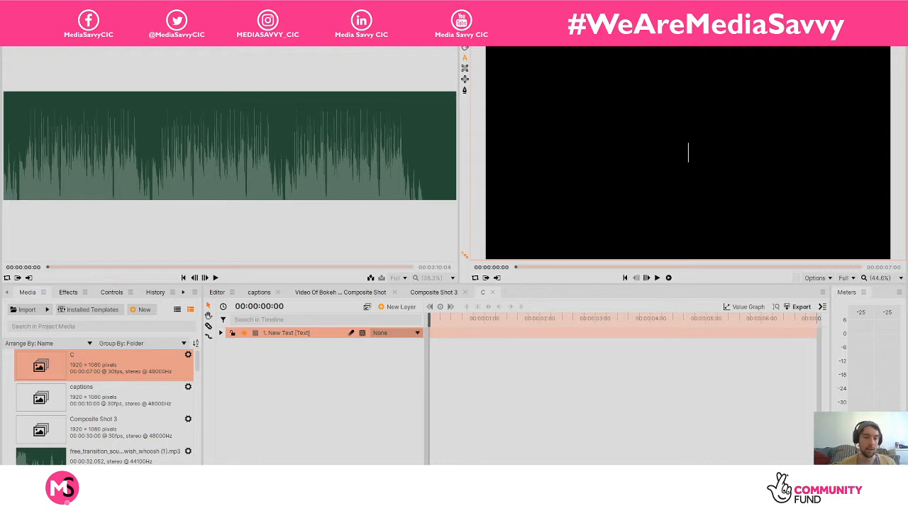
# Open the captions composite shot and copy both its text layer and its pink plane layer
pyautogui.click(125, 403)
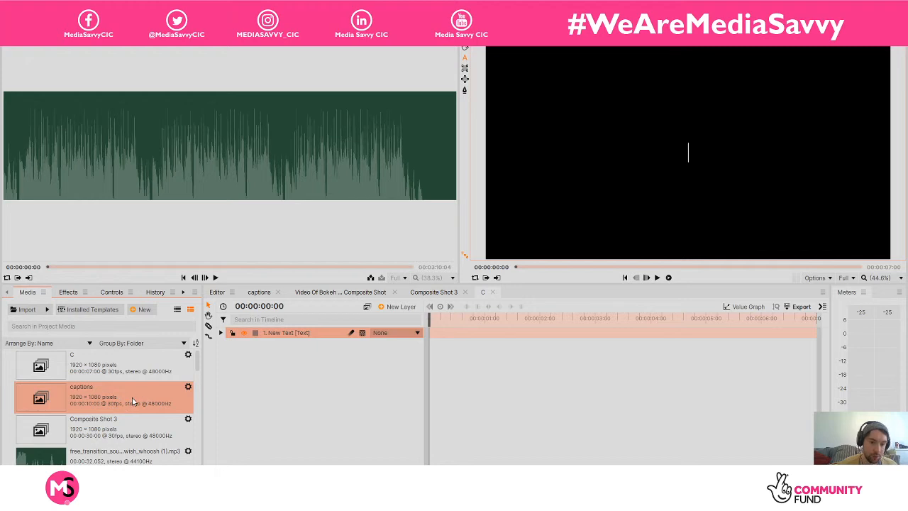
pyautogui.doubleClick(134, 401)
pyautogui.click(220, 333)
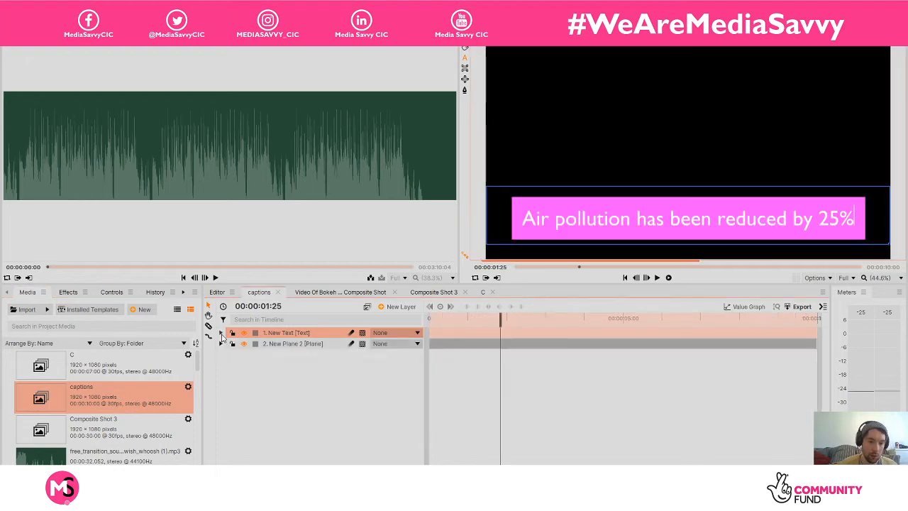
pyautogui.moveTo(269, 379); pyautogui.dragTo(270, 338)
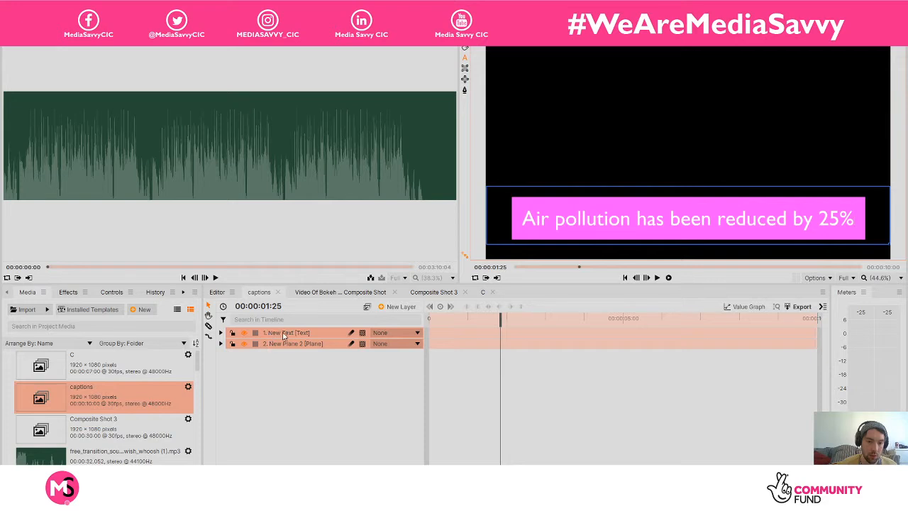
pyautogui.rightClick(284, 335)
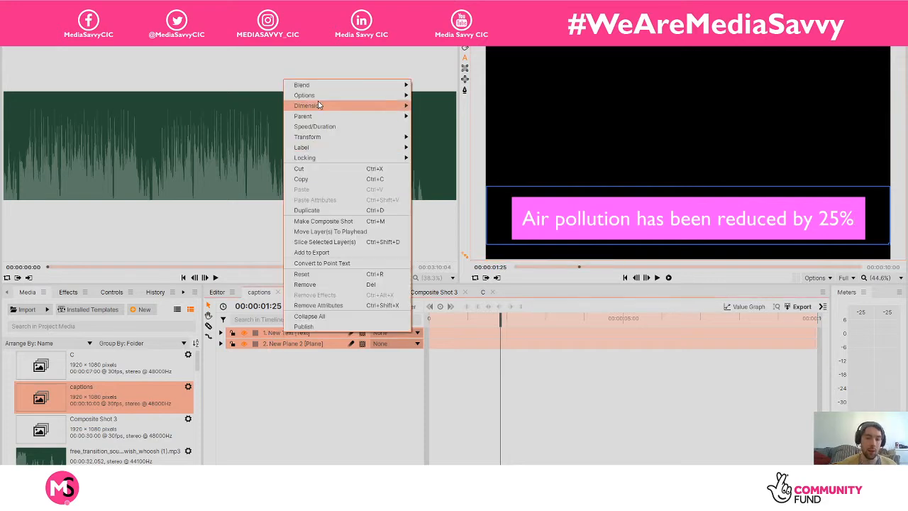
pyautogui.click(326, 180)
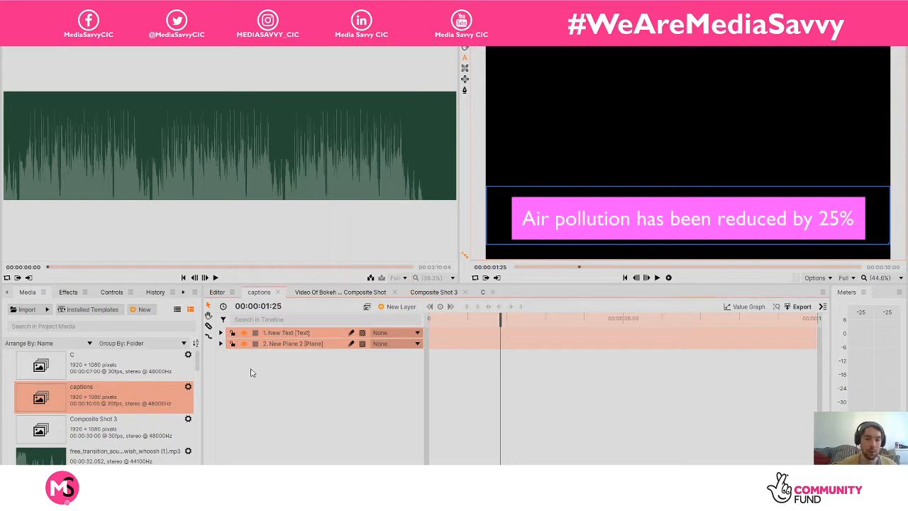
pyautogui.click(280, 379)
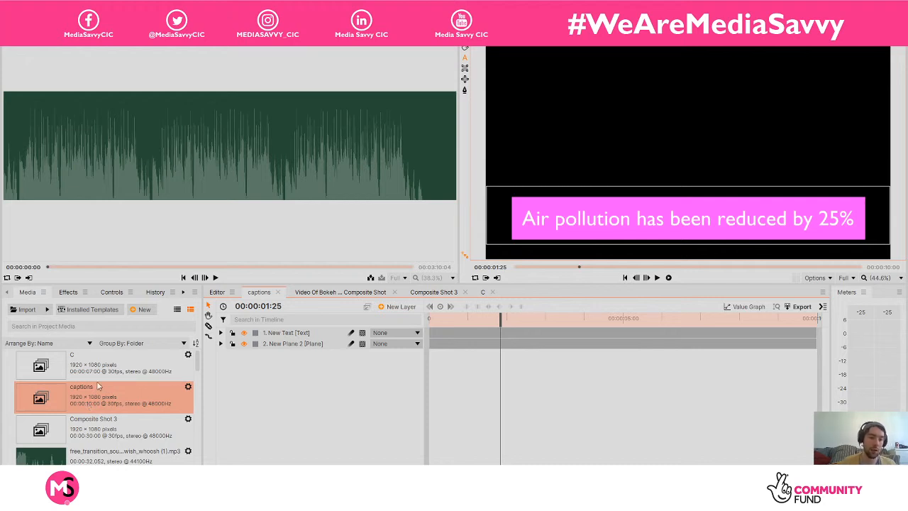
# Reopen composite shot C, remove its empty text layer and paste in the copied text and plane layers
pyautogui.click(118, 376)
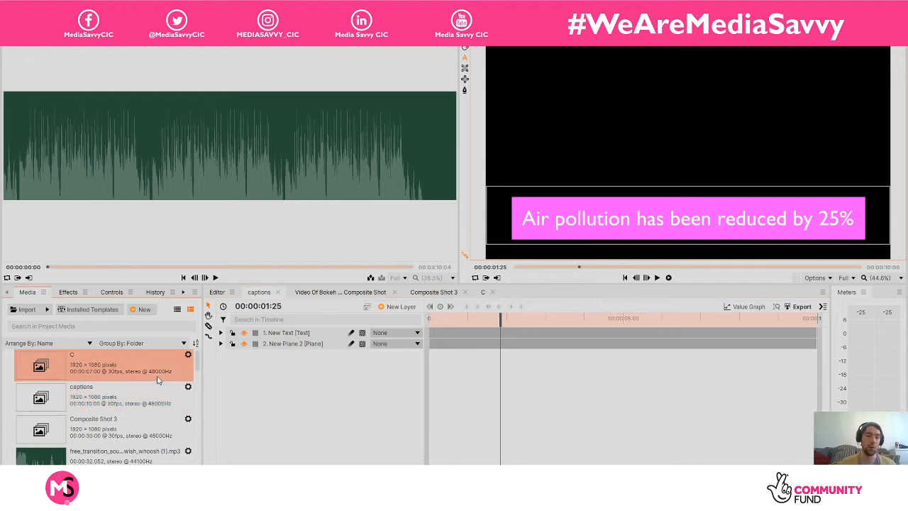
pyautogui.doubleClick(142, 375)
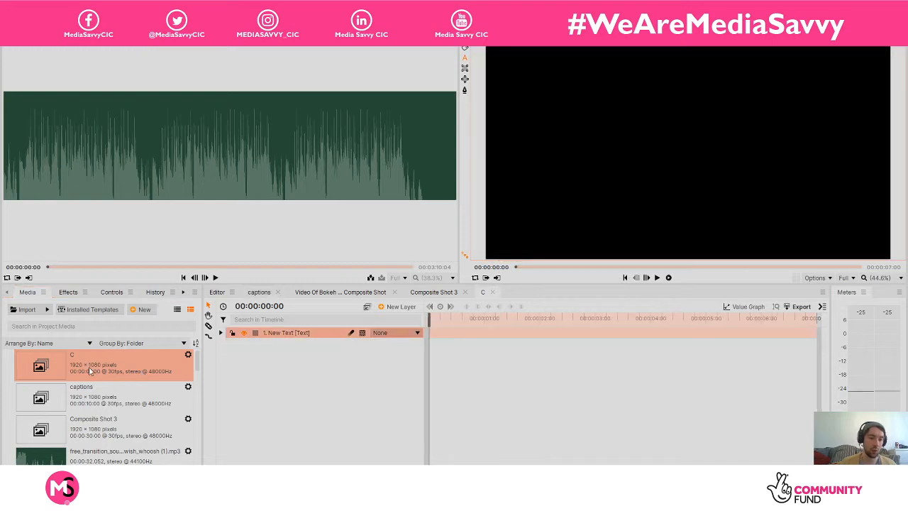
pyautogui.click(316, 334)
pyautogui.press('Delete')
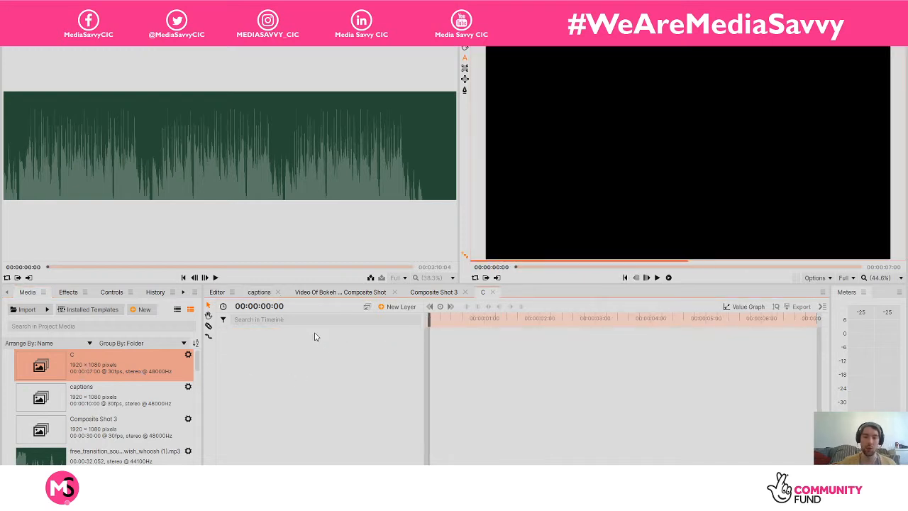
pyautogui.hotkey('ctrl', 'z')
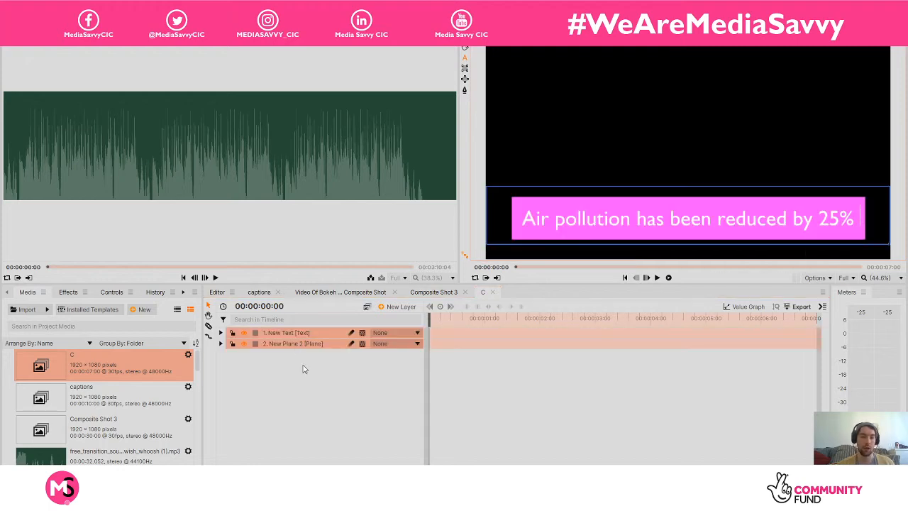
pyautogui.click(276, 371)
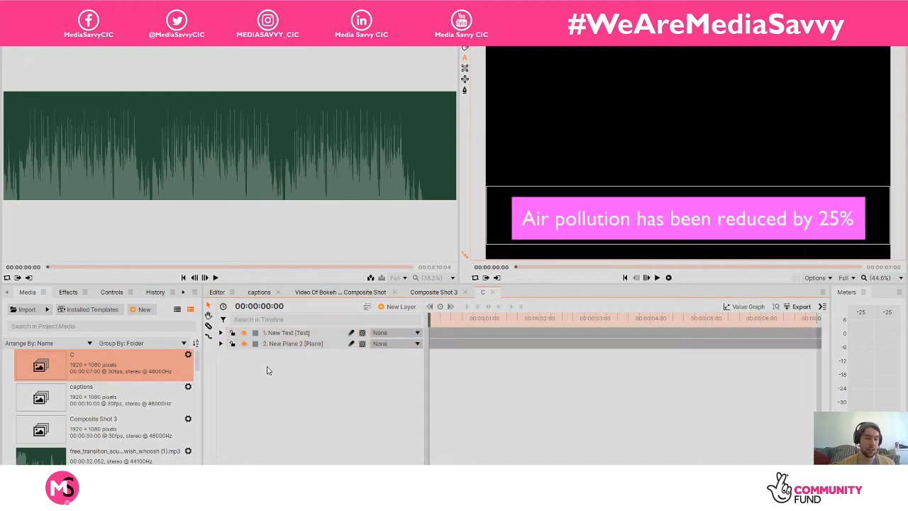
# Replace the caption wording in composite shot C with "Many people are heading back to work"
pyautogui.click(220, 332)
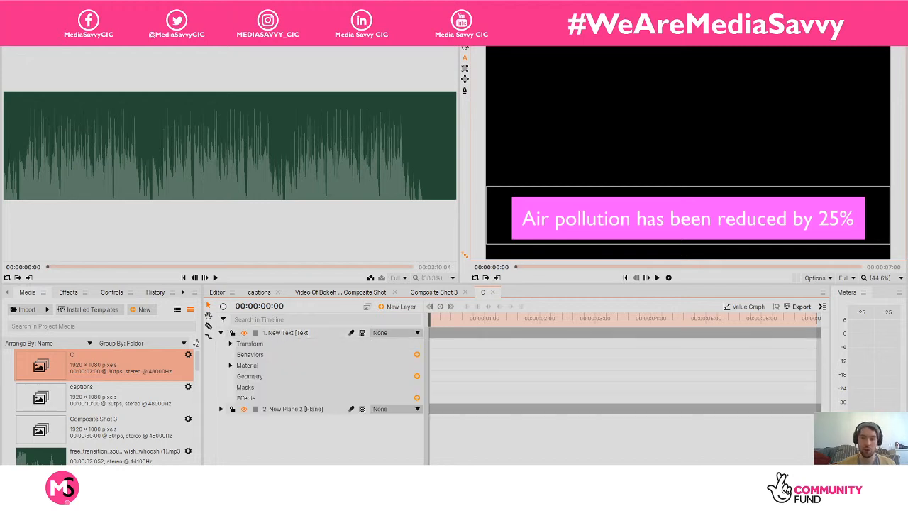
pyautogui.click(855, 212)
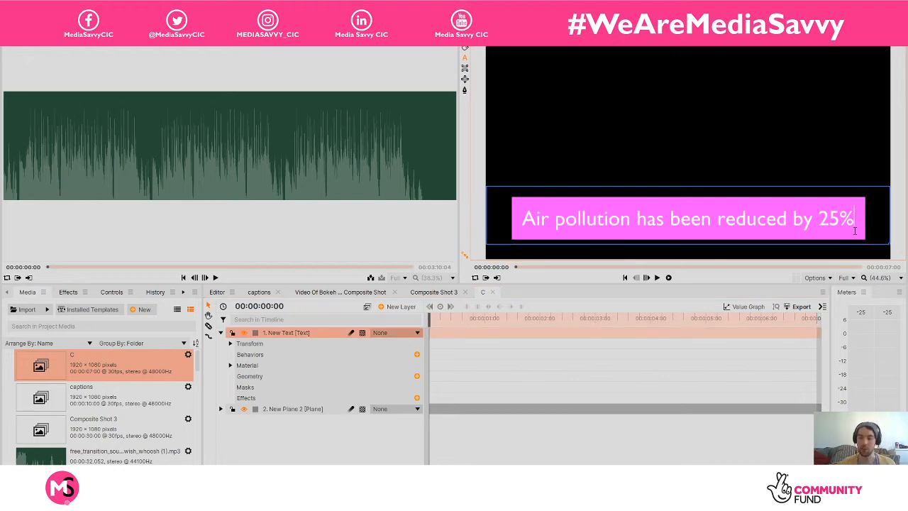
pyautogui.press('BackSpace')
pyautogui.press('BackSpace')
pyautogui.press('BackSpace')
pyautogui.press('BackSpace')
pyautogui.press('BackSpace')
pyautogui.press('BackSpace')
pyautogui.press('BackSpace')
pyautogui.press('BackSpace')
pyautogui.press('BackSpace')
pyautogui.press('BackSpace')
pyautogui.press('BackSpace')
pyautogui.press('BackSpace')
pyautogui.press('BackSpace')
pyautogui.press('BackSpace')
pyautogui.press('BackSpace')
pyautogui.press('BackSpace')
pyautogui.press('BackSpace')
pyautogui.press('BackSpace')
pyautogui.press('BackSpace')
pyautogui.press('BackSpace')
pyautogui.press('BackSpace')
pyautogui.press('BackSpace')
pyautogui.press('BackSpace')
pyautogui.press('BackSpace')
pyautogui.press('BackSpace')
pyautogui.press('BackSpace')
pyautogui.press('BackSpace')
pyautogui.press('BackSpace')
pyautogui.press('BackSpace')
pyautogui.press('BackSpace')
pyautogui.write('Many People')
pyautogui.press('BackSpace')
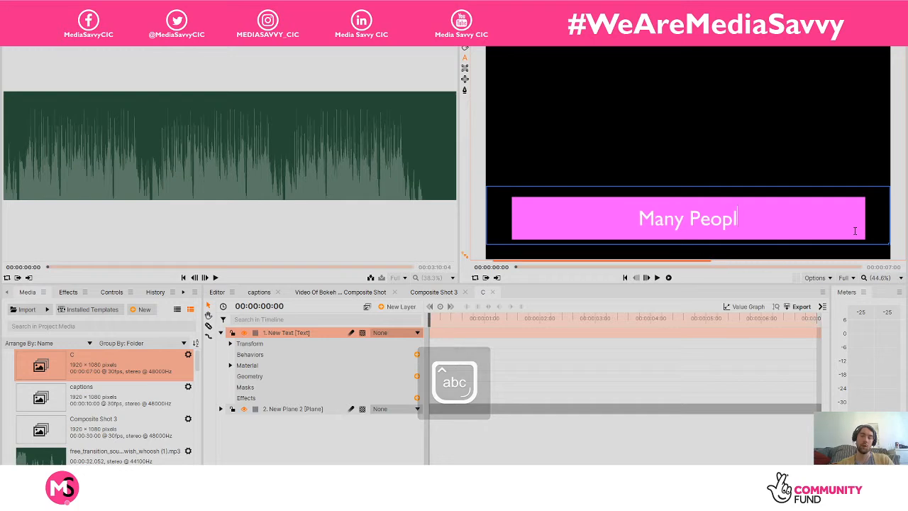
pyautogui.press('BackSpace')
pyautogui.press('BackSpace')
pyautogui.press('BackSpace')
pyautogui.press('BackSpace')
pyautogui.press('BackSpace')
pyautogui.write('people are heading back to work')
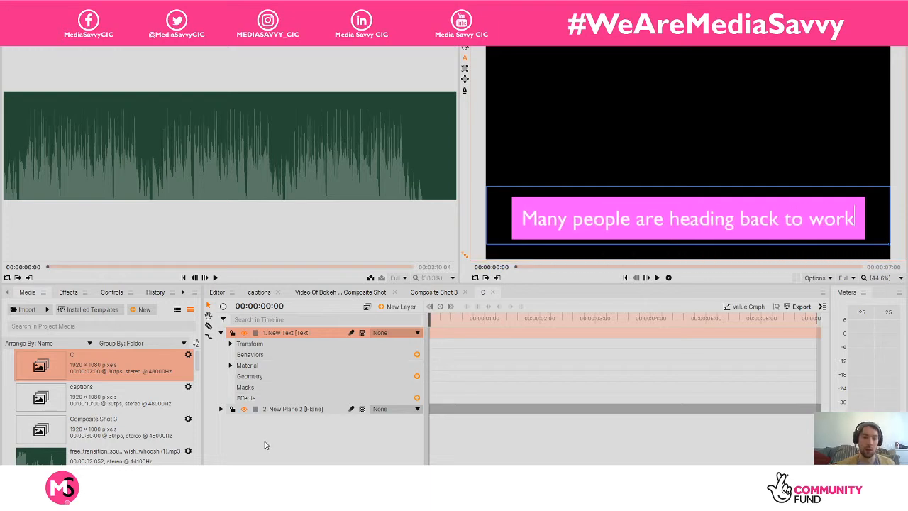
pyautogui.click(268, 447)
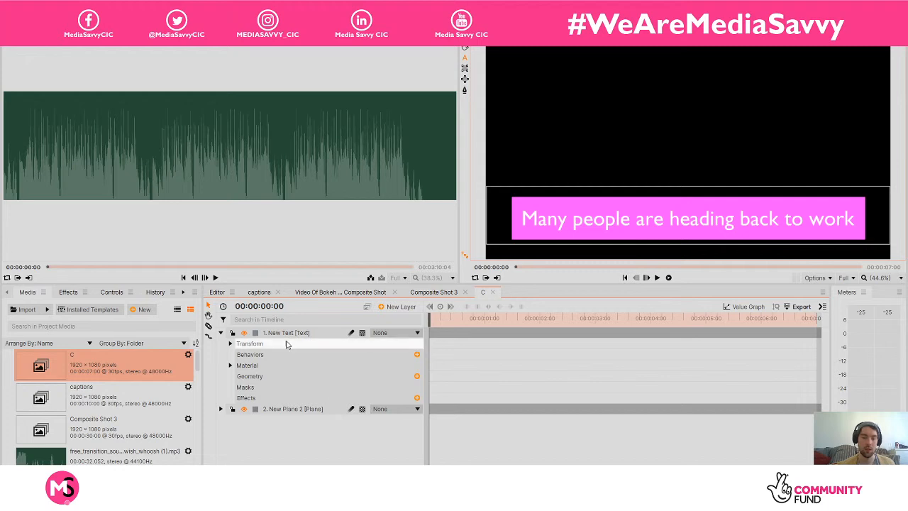
# Collapse the text layer's properties and compare the wording in the captions and C composite shots
pyautogui.click(221, 332)
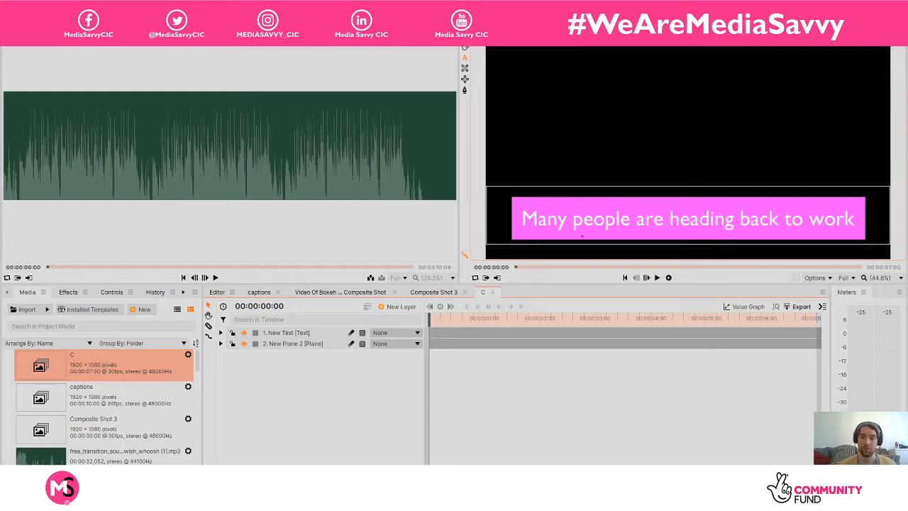
pyautogui.doubleClick(120, 403)
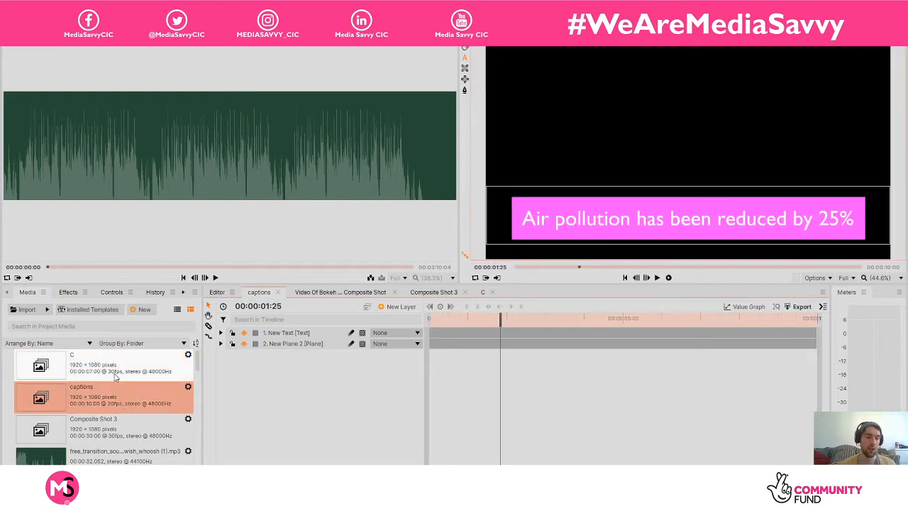
pyautogui.doubleClick(122, 376)
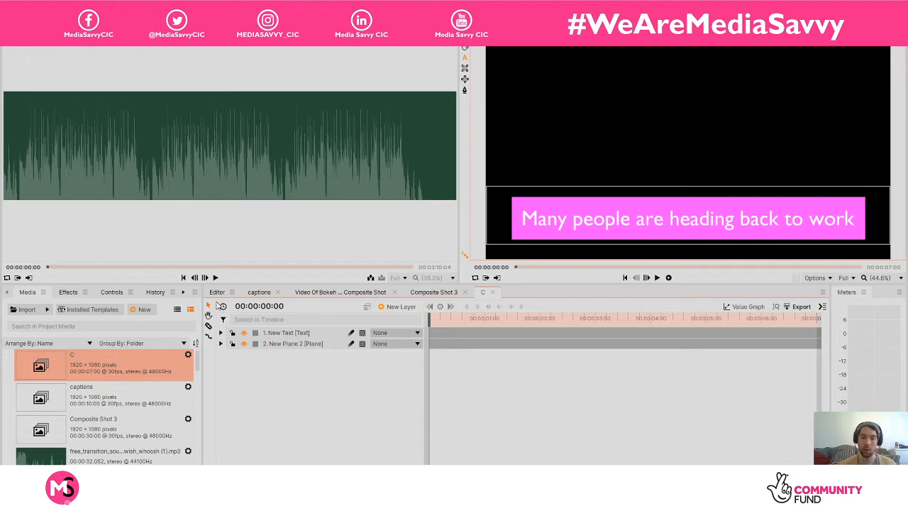
# Place composite shot C on the Video 2 track above the city clip, ending level with that clip
pyautogui.click(216, 292)
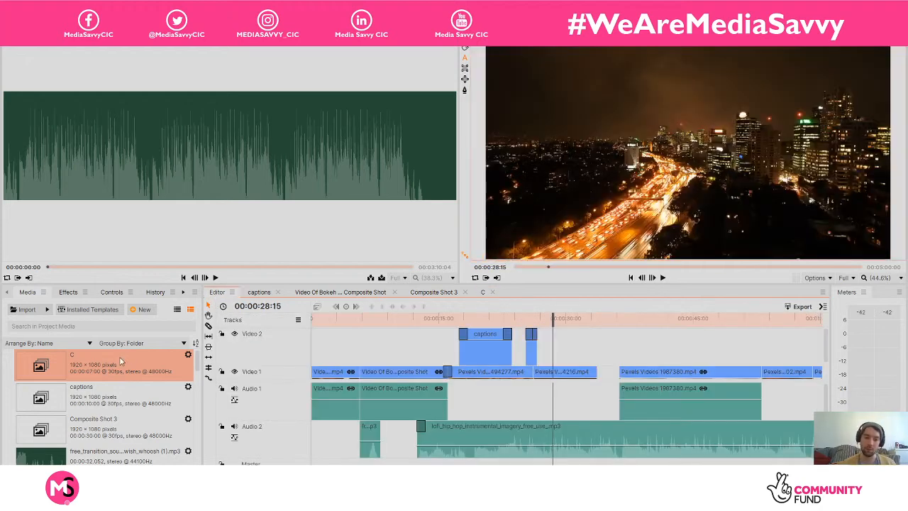
pyautogui.moveTo(92, 368); pyautogui.dragTo(544, 350)
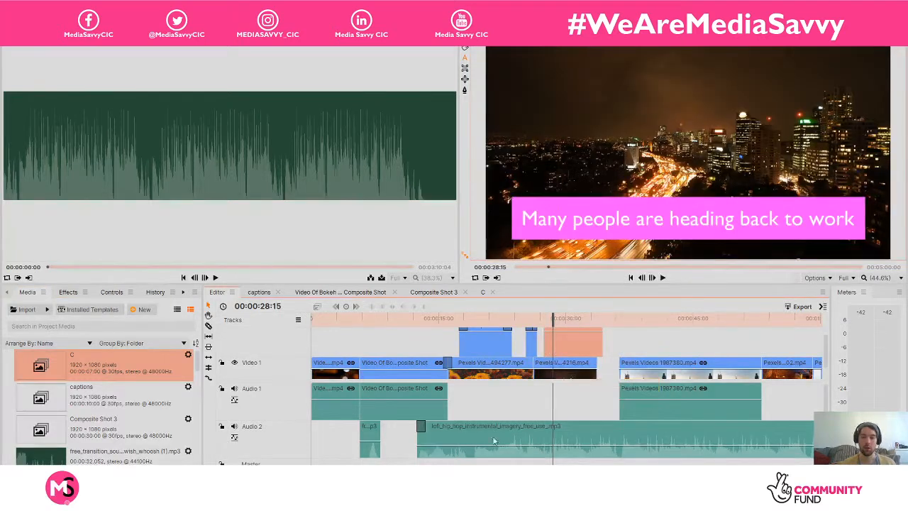
pyautogui.scroll(1, 816, 358)
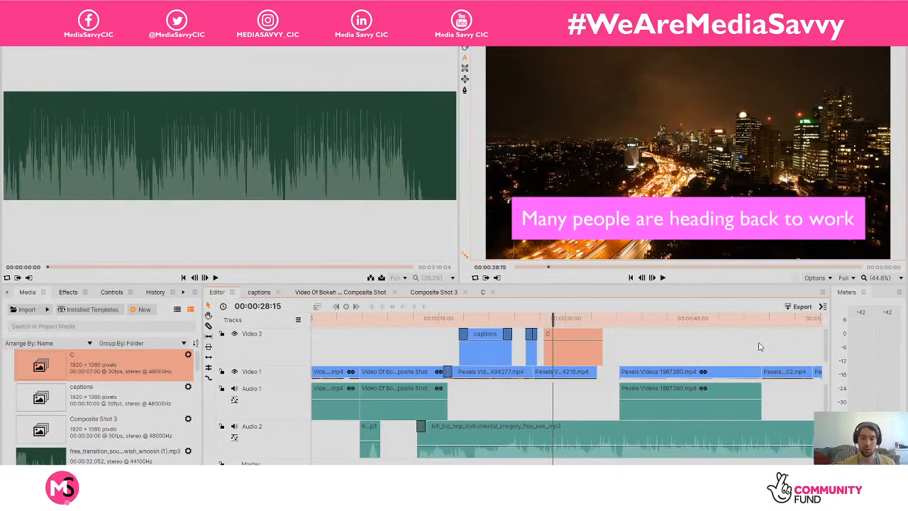
pyautogui.moveTo(590, 334); pyautogui.dragTo(582, 335)
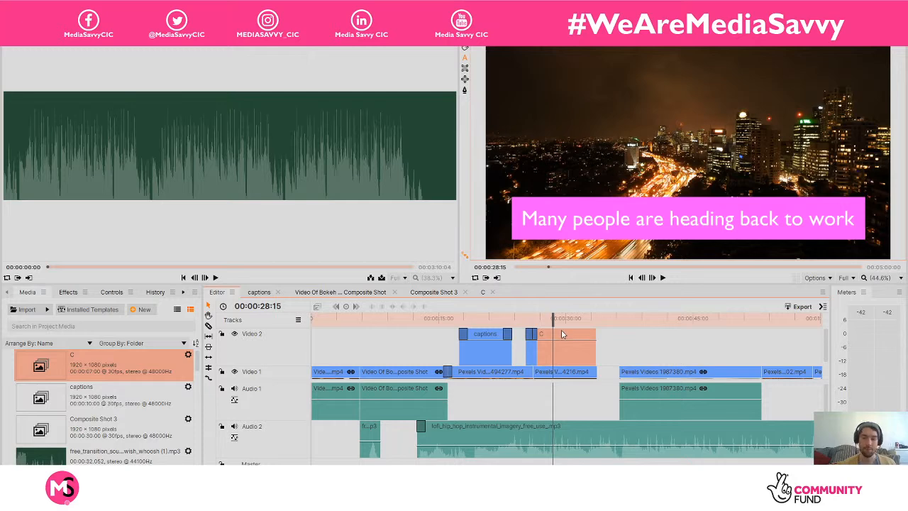
# Play back the city caption and shorten it so it starts and ends inside the city clip
pyautogui.moveTo(552, 319); pyautogui.dragTo(528, 317)
pyautogui.press('space')
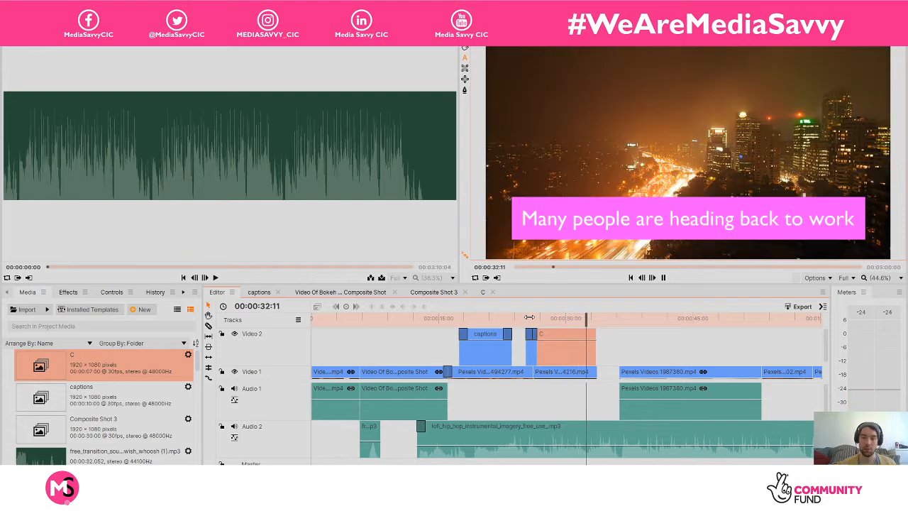
pyautogui.press('space')
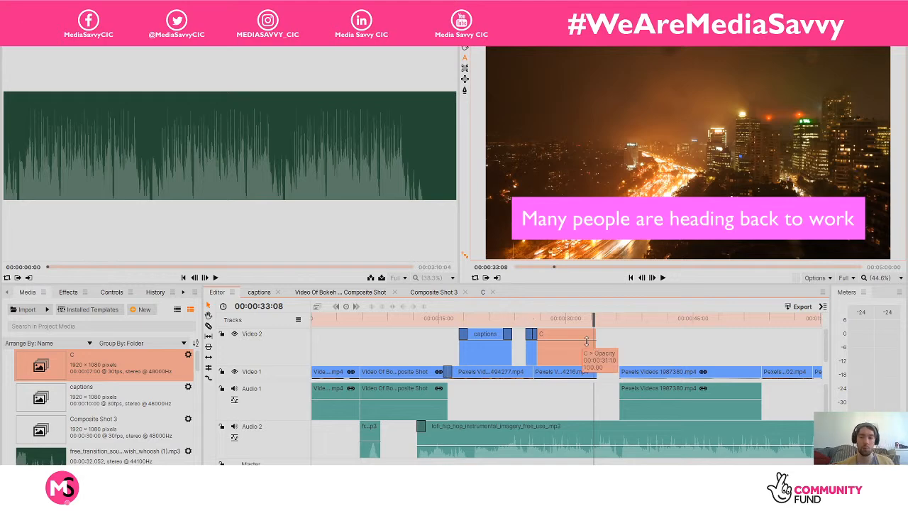
pyautogui.moveTo(596, 337); pyautogui.dragTo(566, 338)
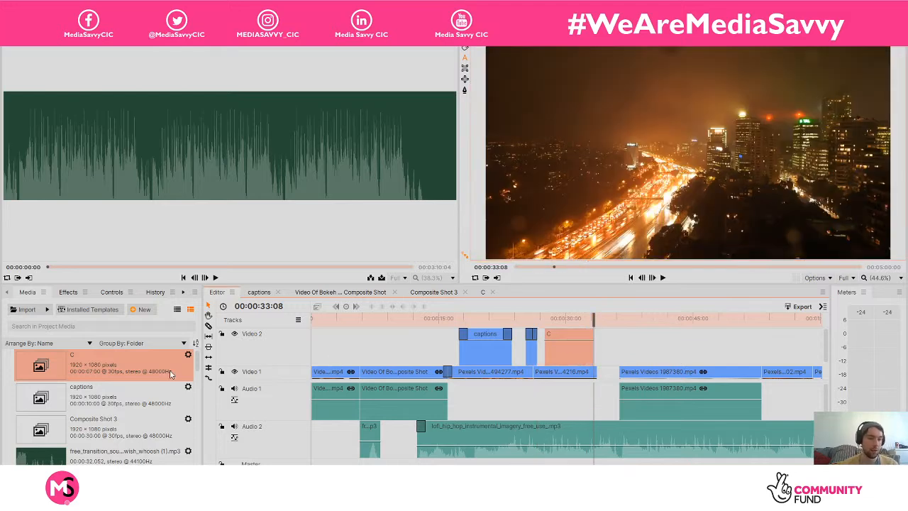
# Find the Push transition among the effects and apply it to the start of the city caption C
pyautogui.click(111, 327)
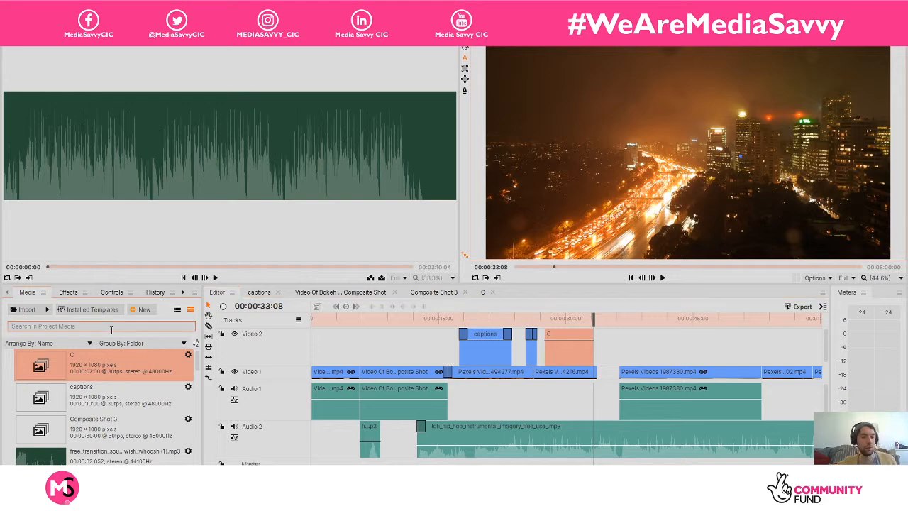
pyautogui.write('push')
pyautogui.press('BackSpace')
pyautogui.press('BackSpace')
pyautogui.press('BackSpace')
pyautogui.press('BackSpace')
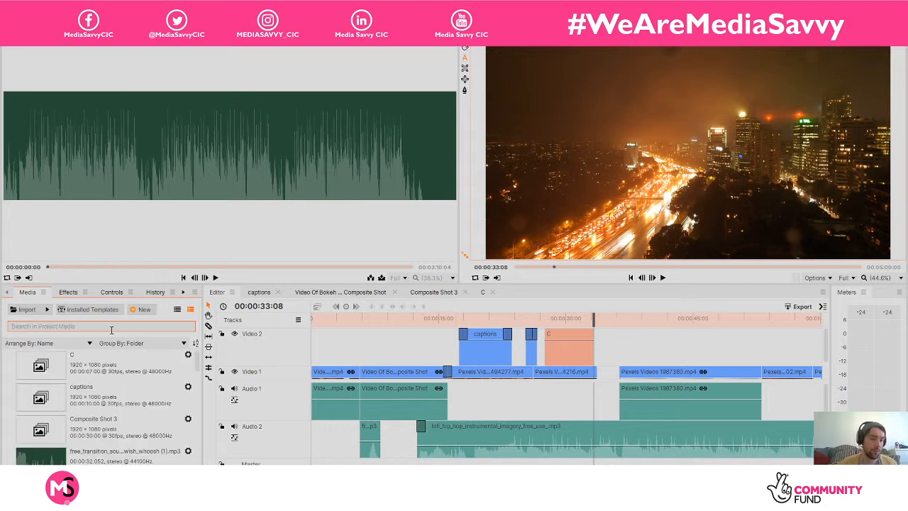
pyautogui.click(71, 292)
pyautogui.click(52, 310)
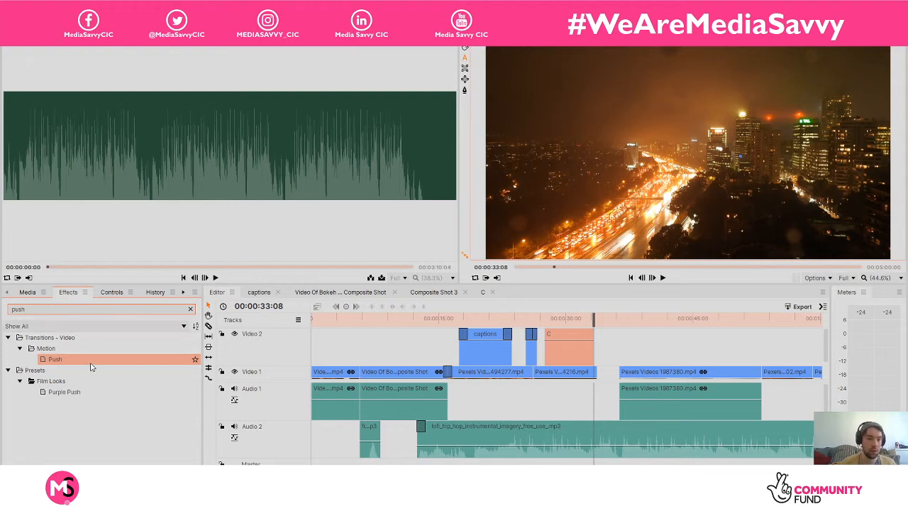
pyautogui.moveTo(83, 362); pyautogui.dragTo(549, 336)
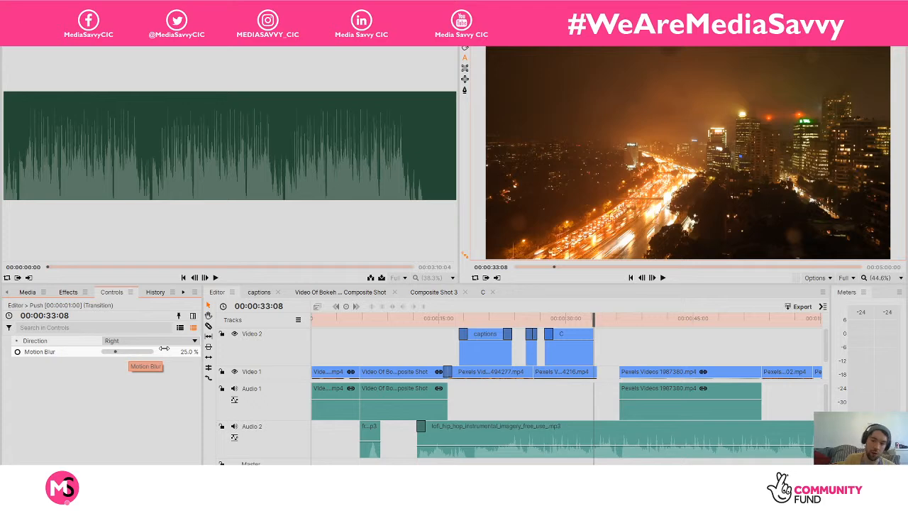
# Try a 45% motion blur on the city caption's opening Push transition, preview it and set the blur back to 25%
pyautogui.moveTo(588, 319); pyautogui.dragTo(553, 318)
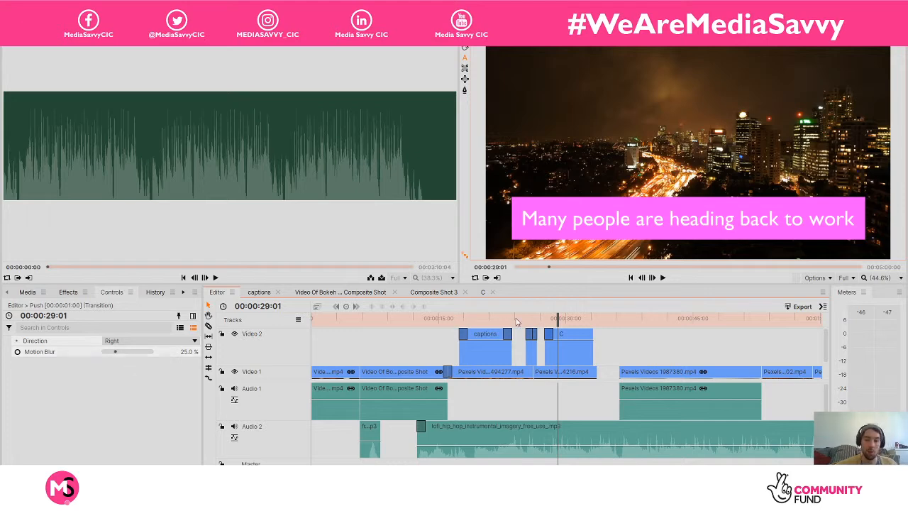
pyautogui.moveTo(559, 318); pyautogui.dragTo(547, 318)
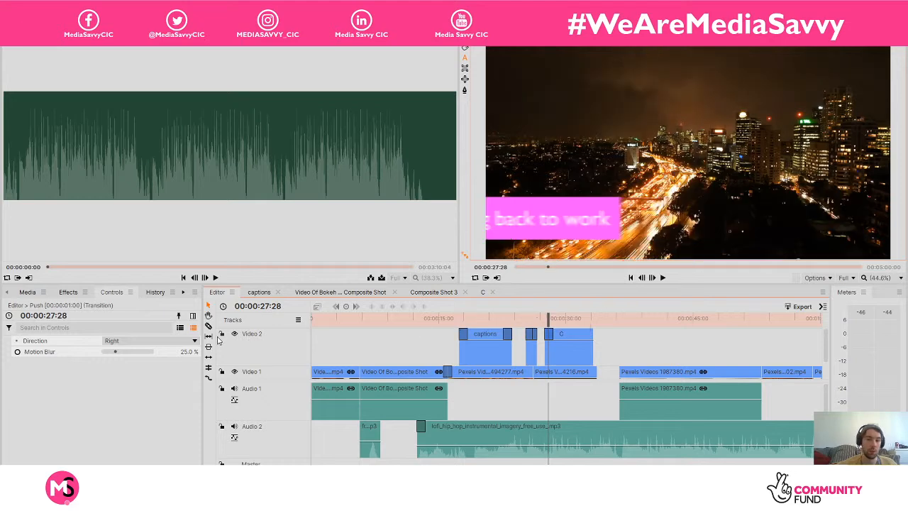
pyautogui.click(125, 351)
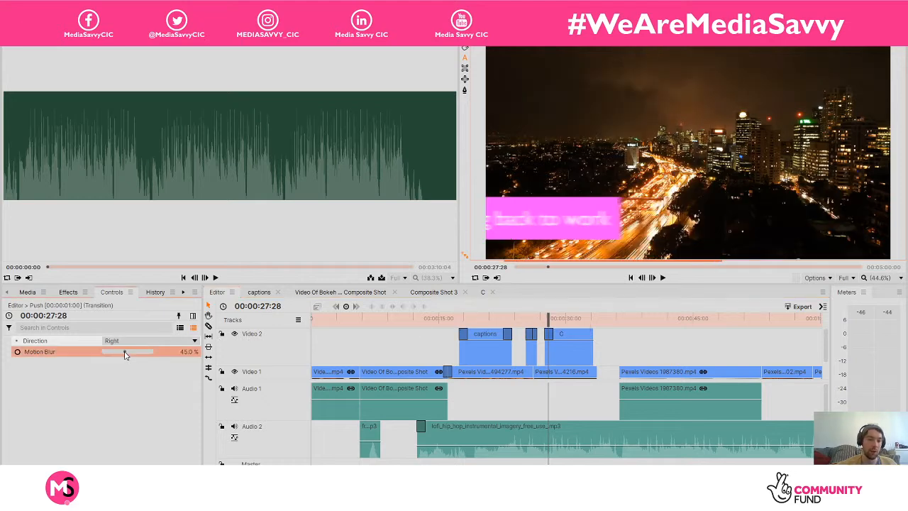
pyautogui.moveTo(548, 318); pyautogui.dragTo(546, 318)
pyautogui.press('space')
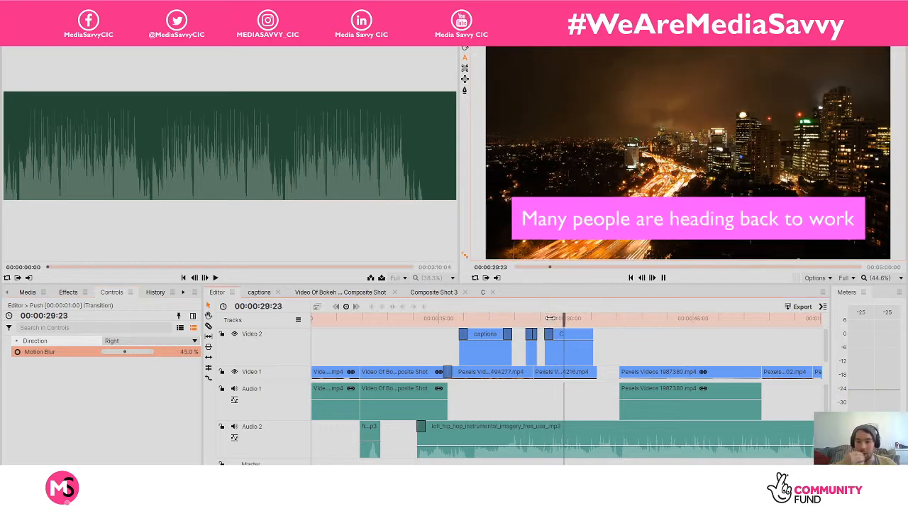
pyautogui.press('space')
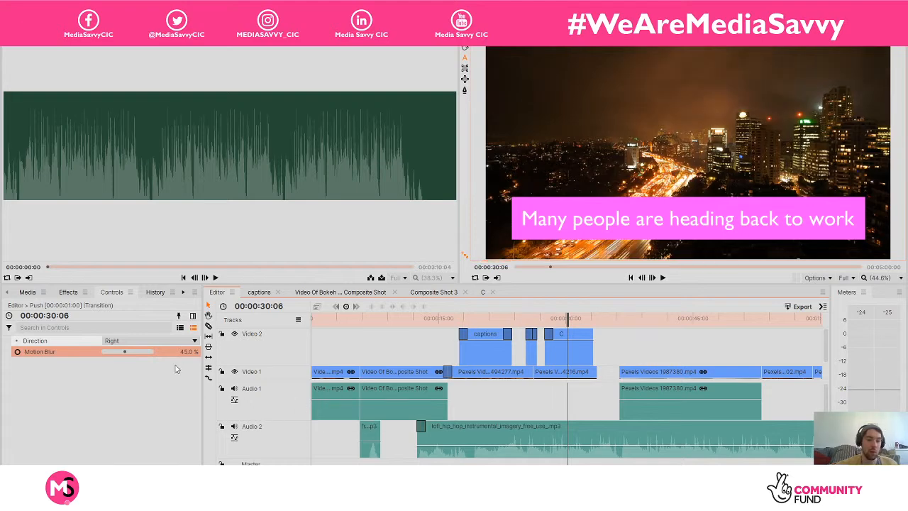
pyautogui.click(188, 351)
pyautogui.write('25')
pyautogui.press('Return')
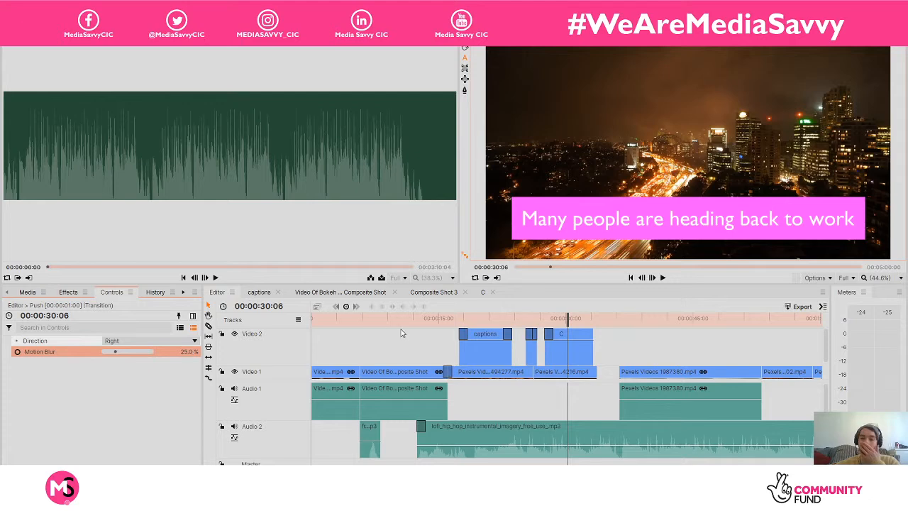
# Set the direction of the city caption's opening Push transition to Up and play the caption back to check its entrance
pyautogui.moveTo(568, 317); pyautogui.dragTo(547, 312)
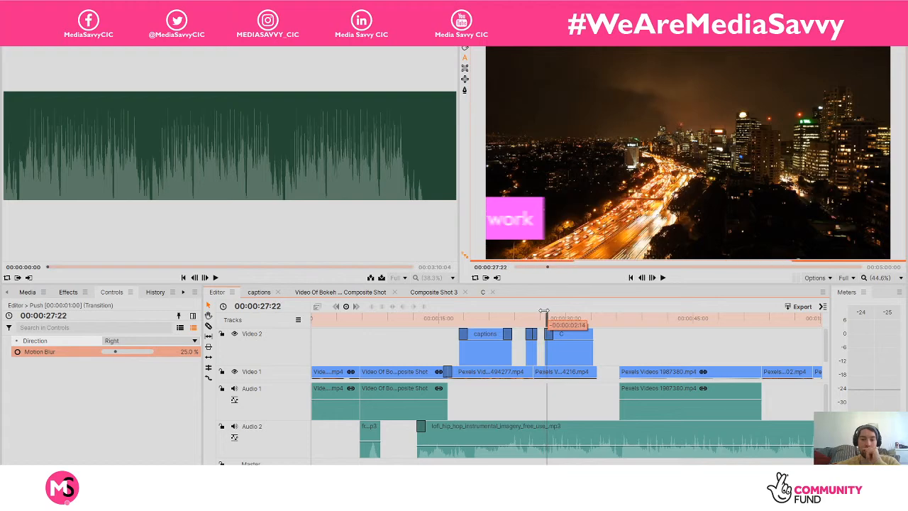
pyautogui.click(162, 343)
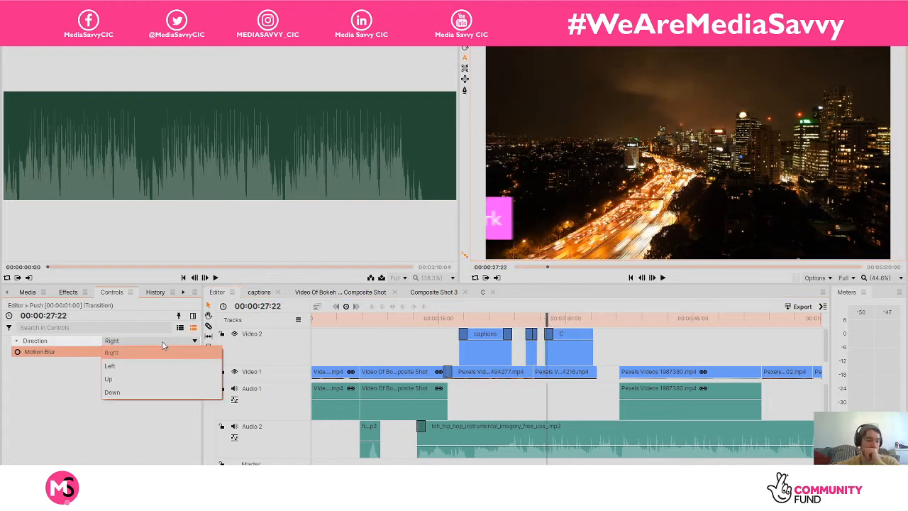
pyautogui.click(171, 389)
pyautogui.click(117, 339)
pyautogui.click(123, 376)
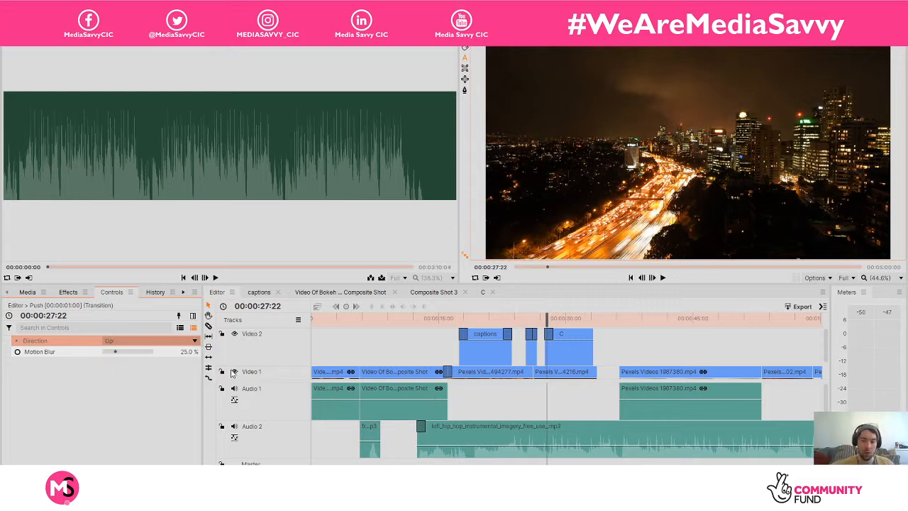
pyautogui.moveTo(547, 317); pyautogui.dragTo(545, 314)
pyautogui.press('space')
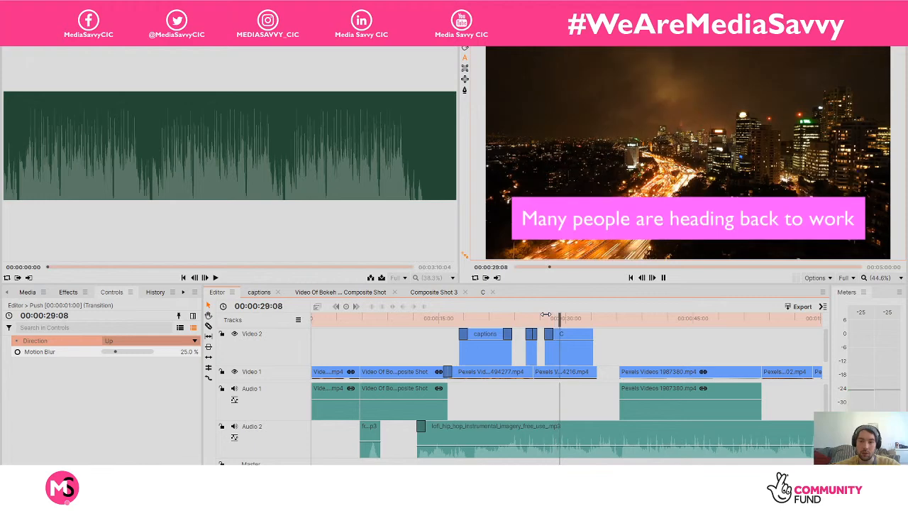
pyautogui.press('space')
pyautogui.moveTo(562, 317); pyautogui.dragTo(543, 317)
pyautogui.press('space')
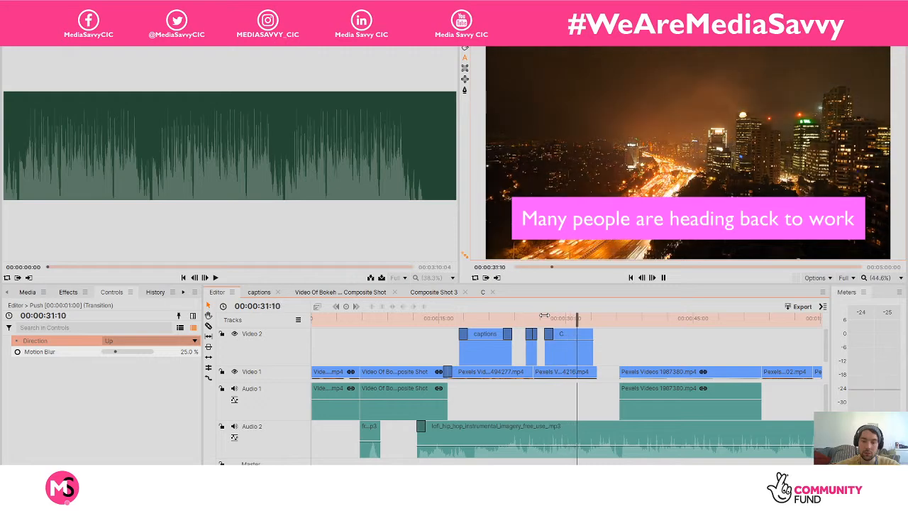
pyautogui.press('space')
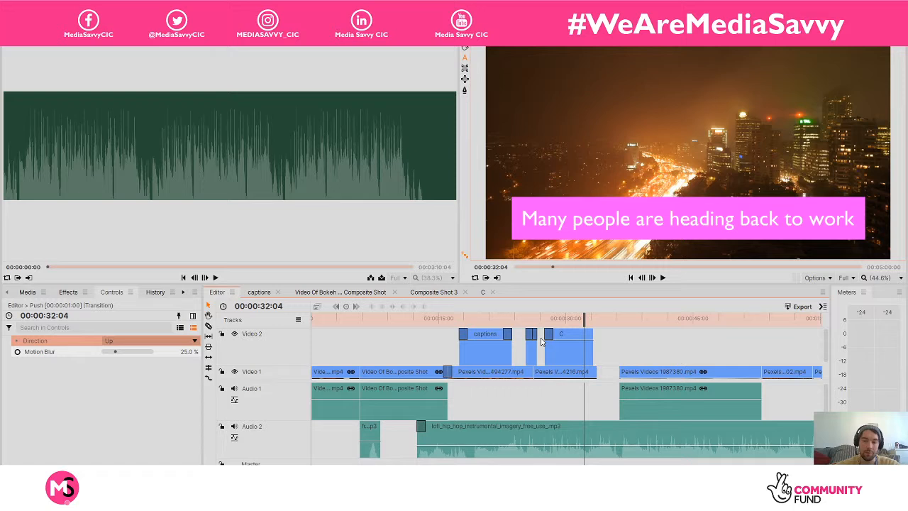
# Lengthen the city caption's opening Push transition slightly and play the caption to its end
pyautogui.moveTo(553, 333); pyautogui.dragTo(543, 319)
pyautogui.press('space')
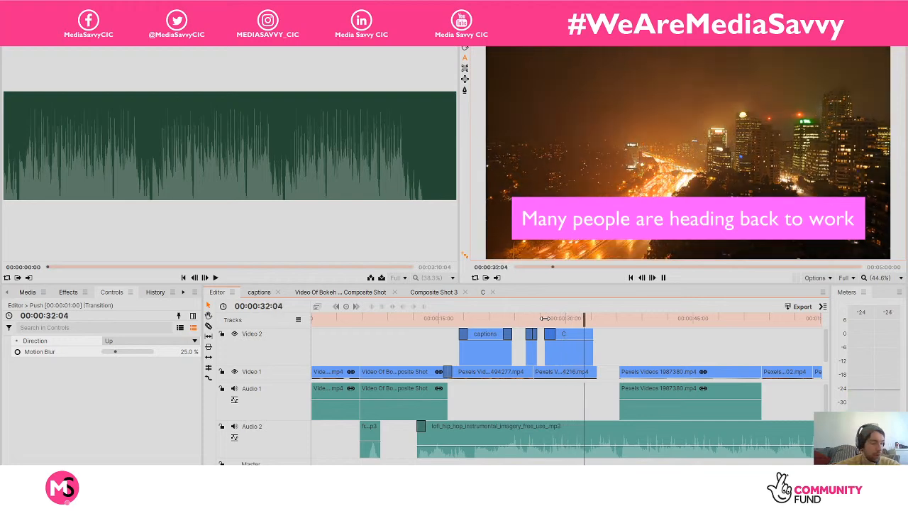
pyautogui.press('space')
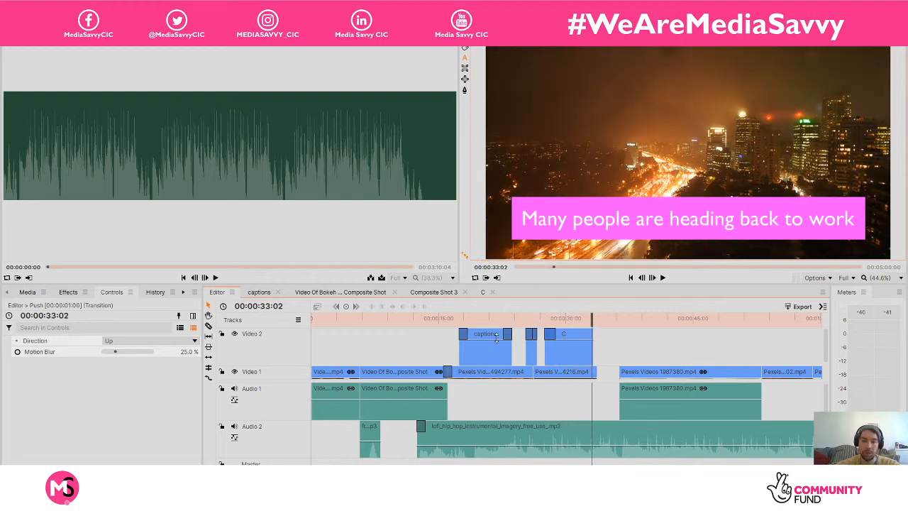
pyautogui.click(140, 341)
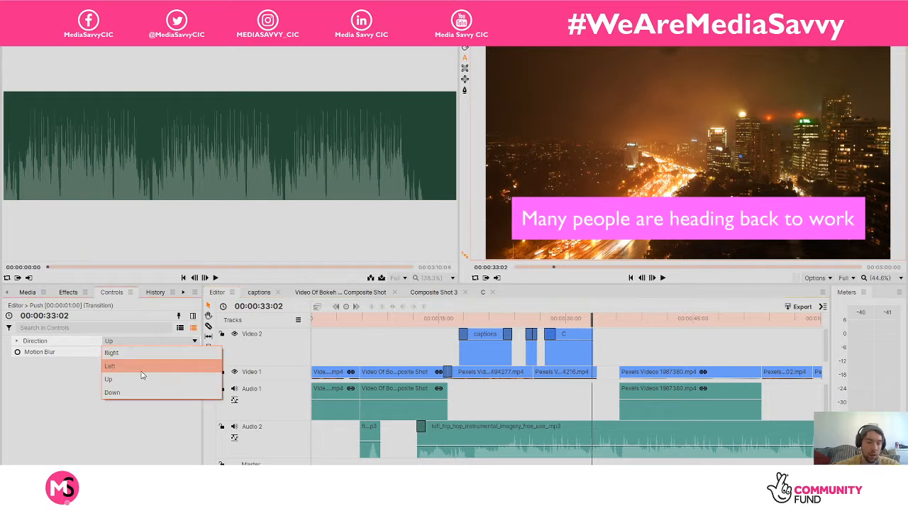
pyautogui.click(139, 365)
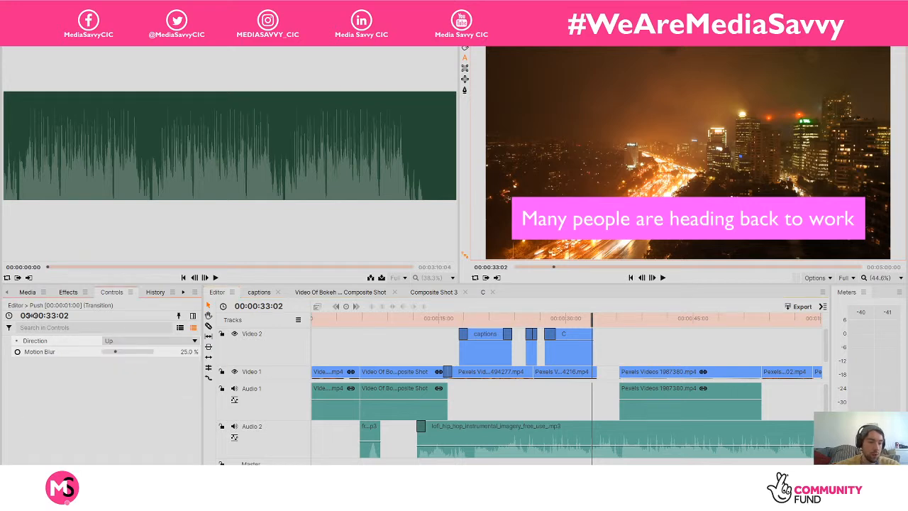
# Add a Push transition to the end of the city caption C and set its direction to Down
pyautogui.click(65, 295)
pyautogui.moveTo(128, 360); pyautogui.dragTo(587, 320)
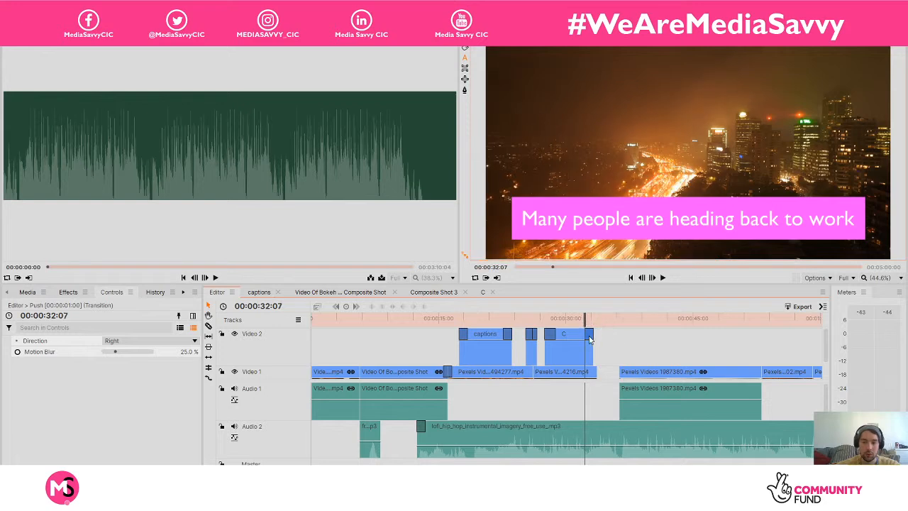
pyautogui.click(139, 340)
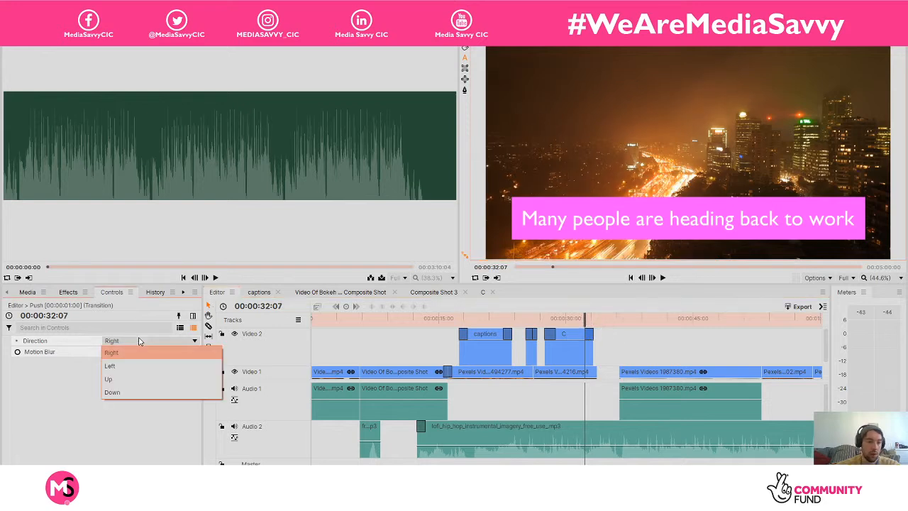
pyautogui.click(139, 391)
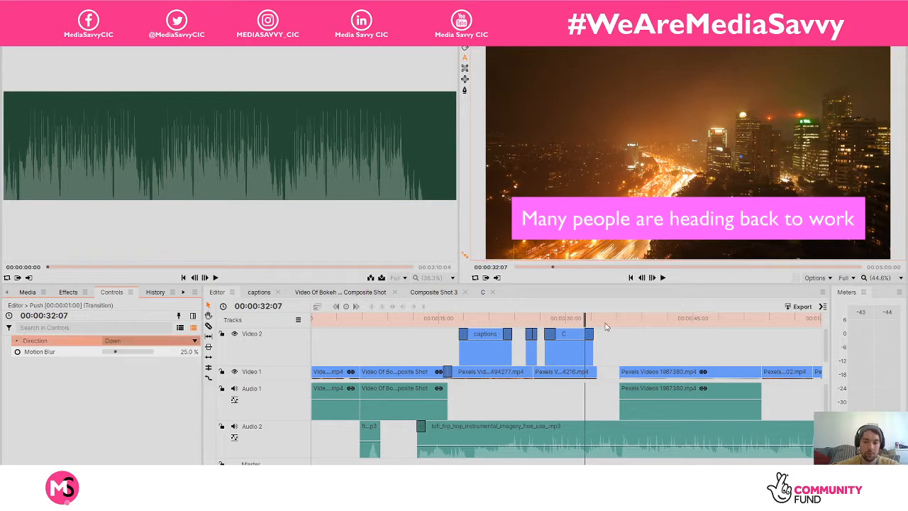
# Lengthen the city caption's closing Push transition slightly and play the whole caption back
pyautogui.moveTo(588, 317); pyautogui.dragTo(541, 320)
pyautogui.press('space')
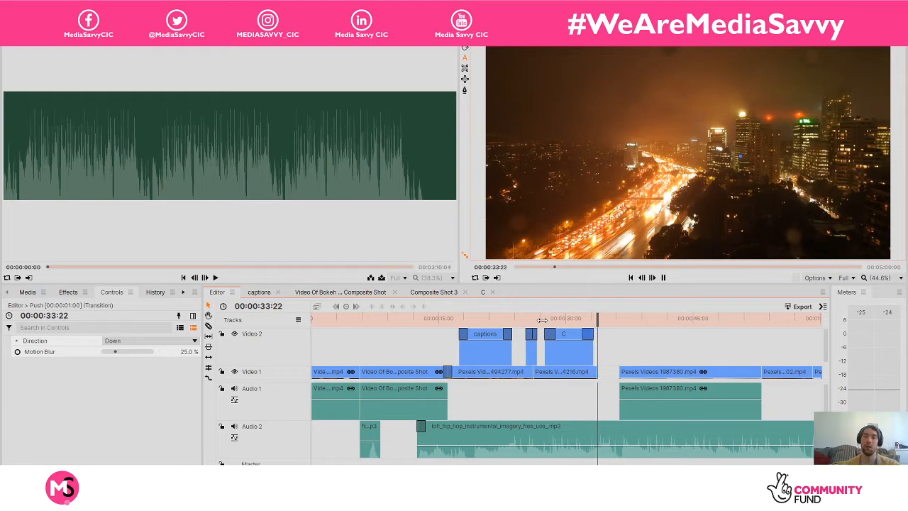
pyautogui.press('space')
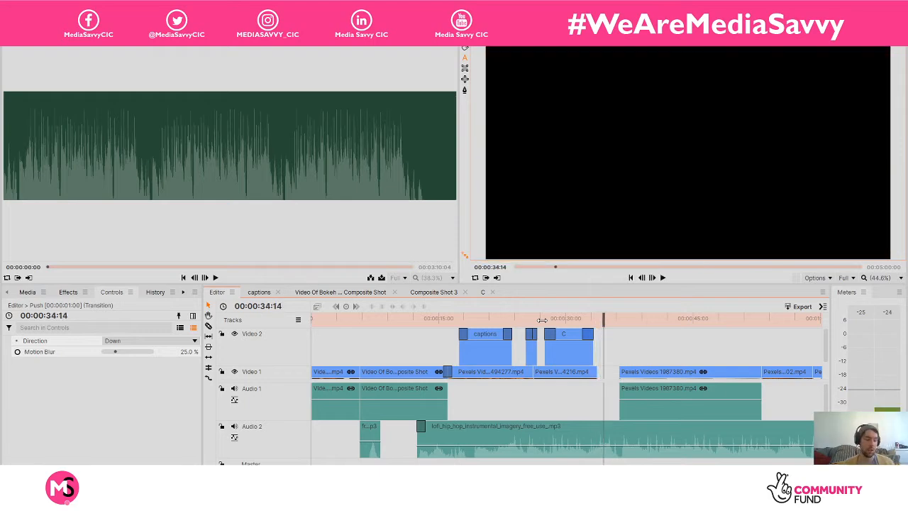
# Ripple delete the gap between the city clip and the Houses of Parliament clip on Video 1
pyautogui.rightClick(614, 376)
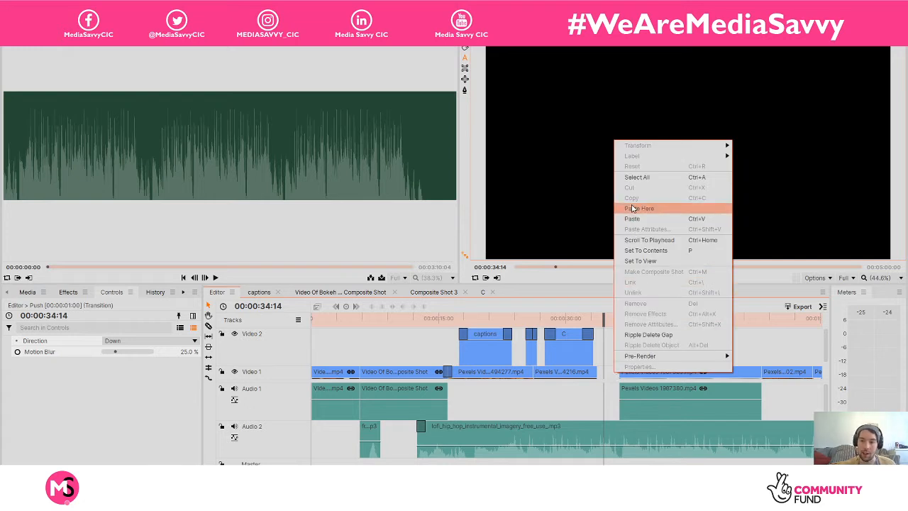
pyautogui.click(648, 334)
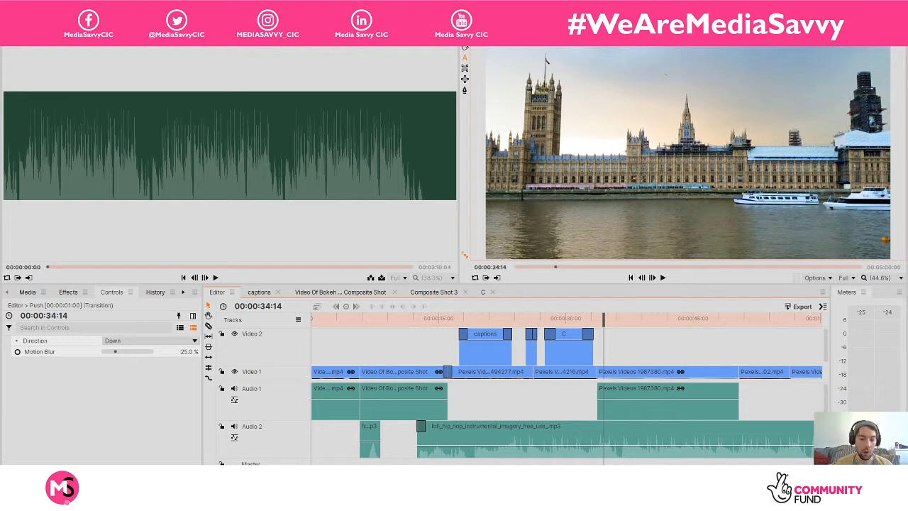
pyautogui.press('=')
pyautogui.press('=')
pyautogui.press('=')
pyautogui.press('=')
pyautogui.press('-')
pyautogui.press('-')
pyautogui.press('-')
pyautogui.press('-')
pyautogui.press('-')
pyautogui.press('-')
pyautogui.press('-')
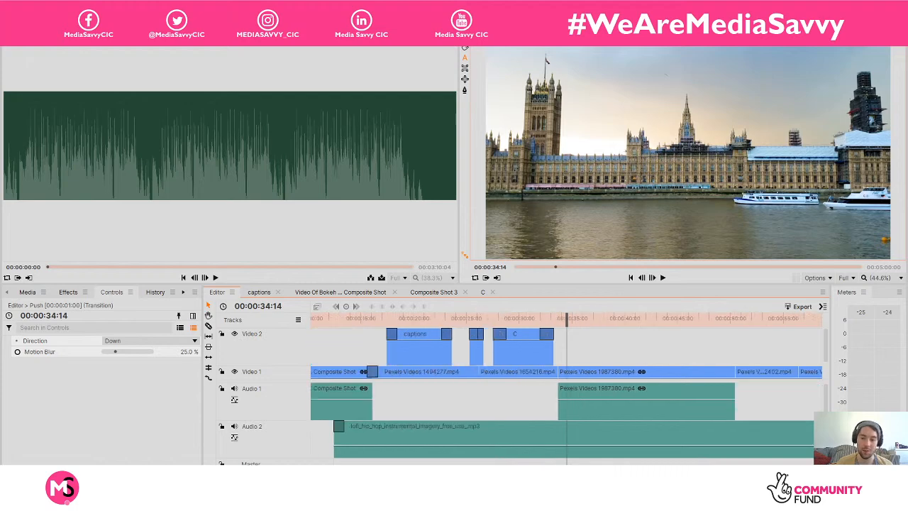
pyautogui.press('-')
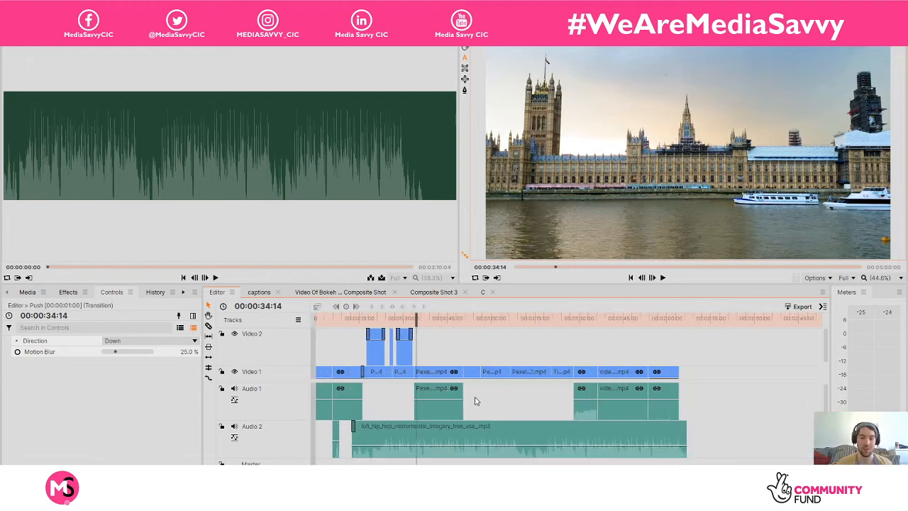
pyautogui.click(440, 390)
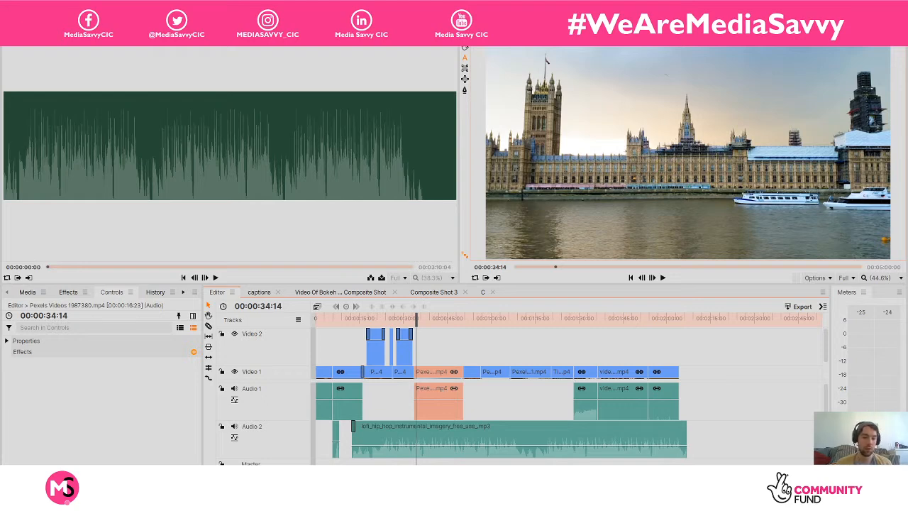
pyautogui.press('=')
pyautogui.press('=')
pyautogui.press('=')
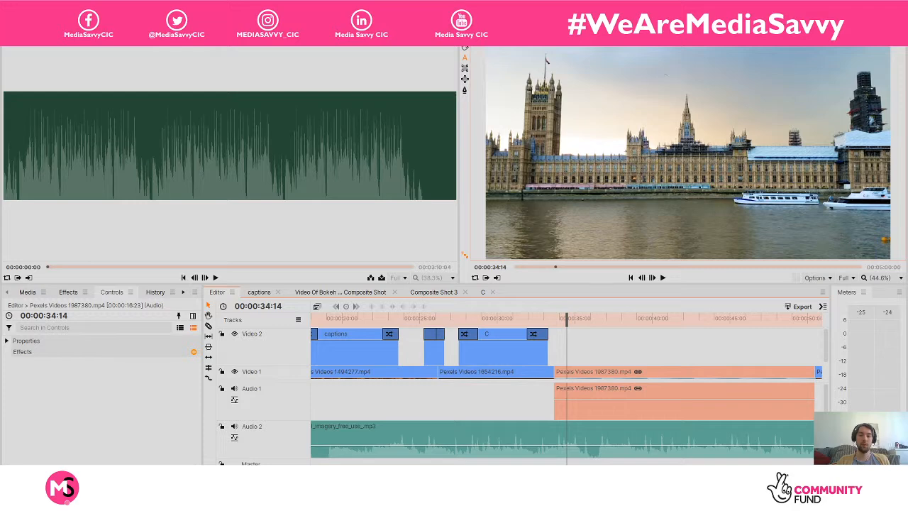
pyautogui.press('=')
pyautogui.press('=')
pyautogui.press('=')
pyautogui.press('=')
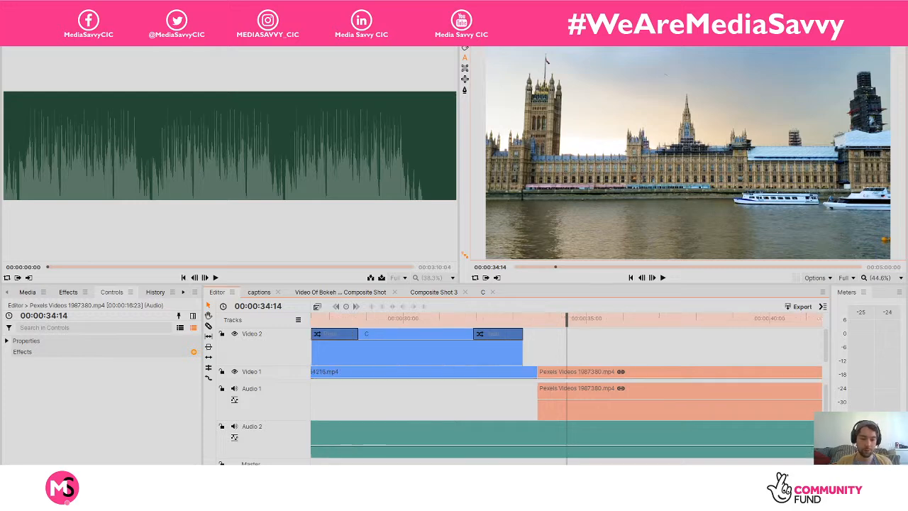
pyautogui.press('-')
pyautogui.press('-')
pyautogui.press('-')
pyautogui.press('-')
pyautogui.press('-')
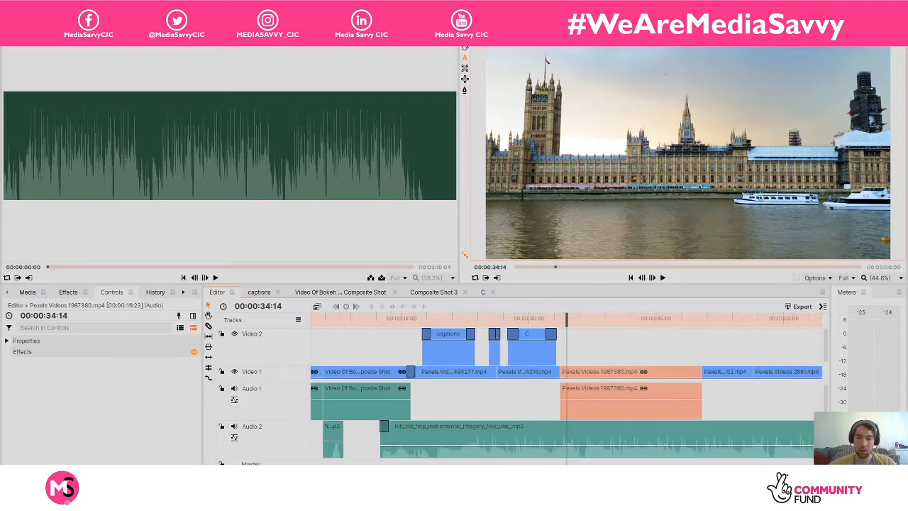
# Play ahead to 00:00:36:16, cut the short pink Composite Shot 3 clip from between the captions, and paste it there on Video 2
pyautogui.press('space')
pyautogui.press('space')
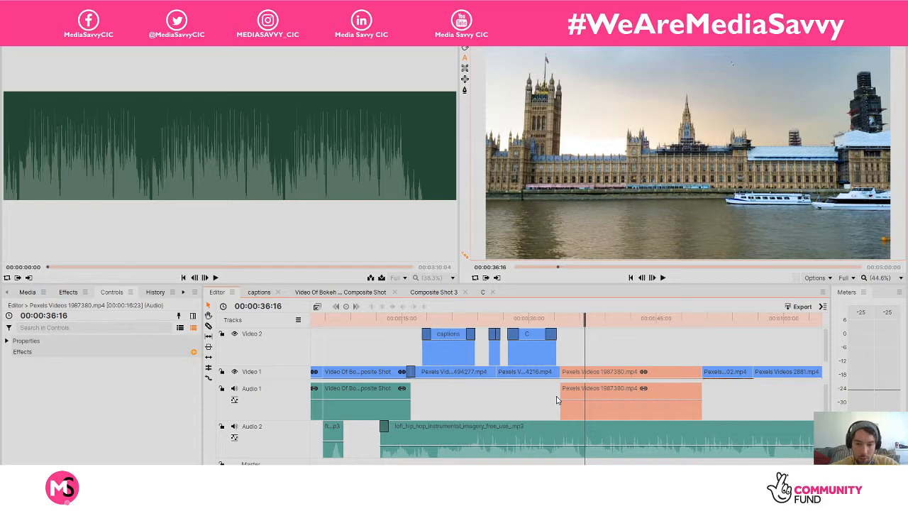
pyautogui.click(492, 344)
pyautogui.rightClick(493, 344)
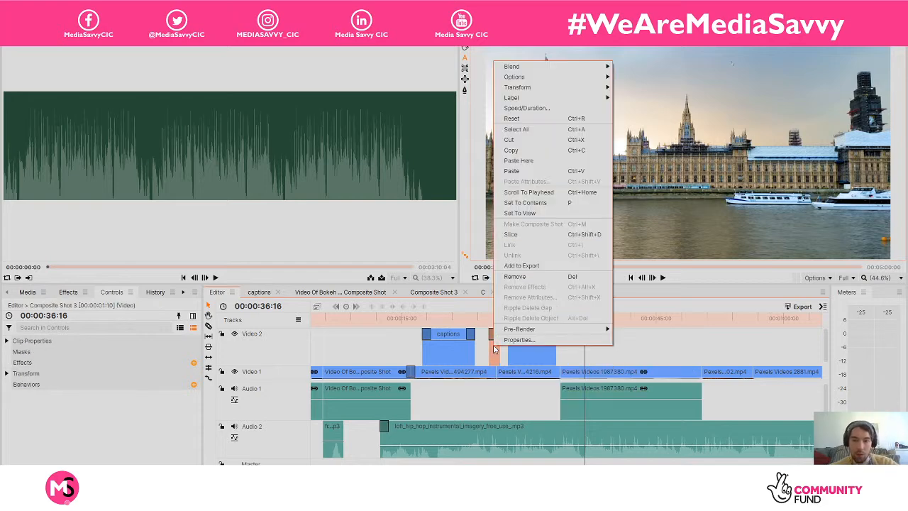
pyautogui.click(508, 140)
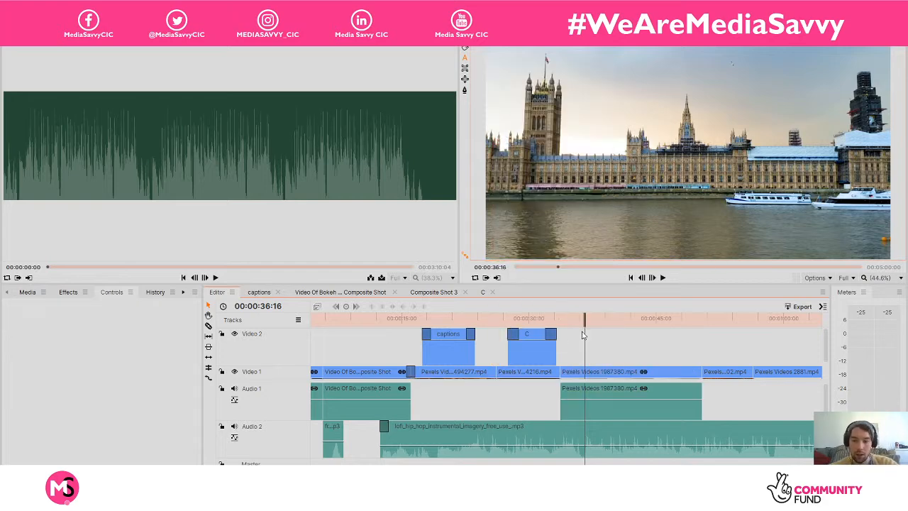
pyautogui.hotkey('ctrl', 'v')
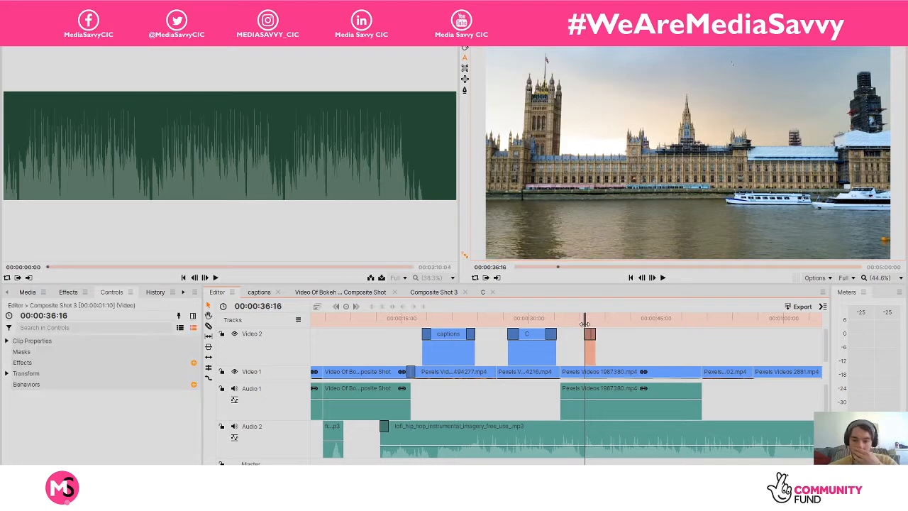
# Set the direction of the opening Push transition on the pasted pink Composite Shot 3 to Left
pyautogui.moveTo(584, 323)
pyautogui.mouseDown()
pyautogui.moveTo(596, 324)
pyautogui.moveTo(587, 323)
pyautogui.mouseUp()
pyautogui.click(589, 338)
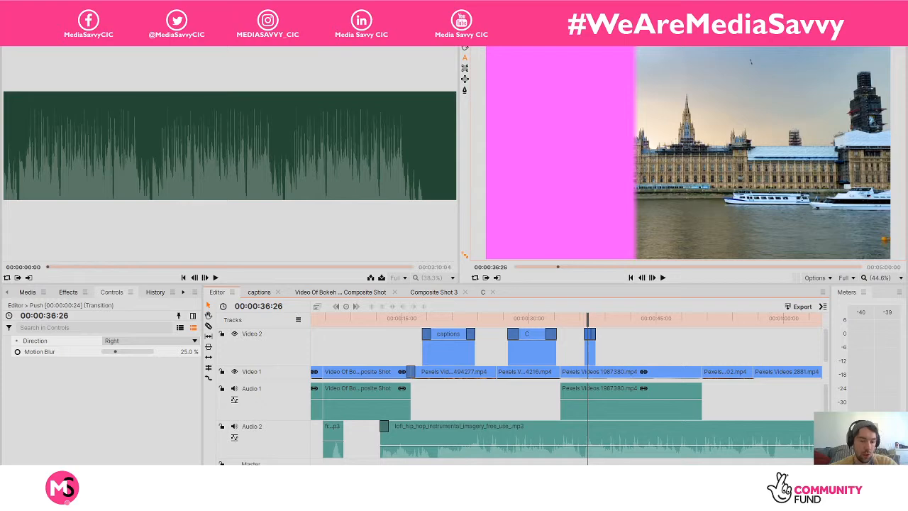
pyautogui.press('=')
pyautogui.press('=')
pyautogui.press('=')
pyautogui.press('=')
pyautogui.press('=')
pyautogui.press('=')
pyautogui.press('=')
pyautogui.press('=')
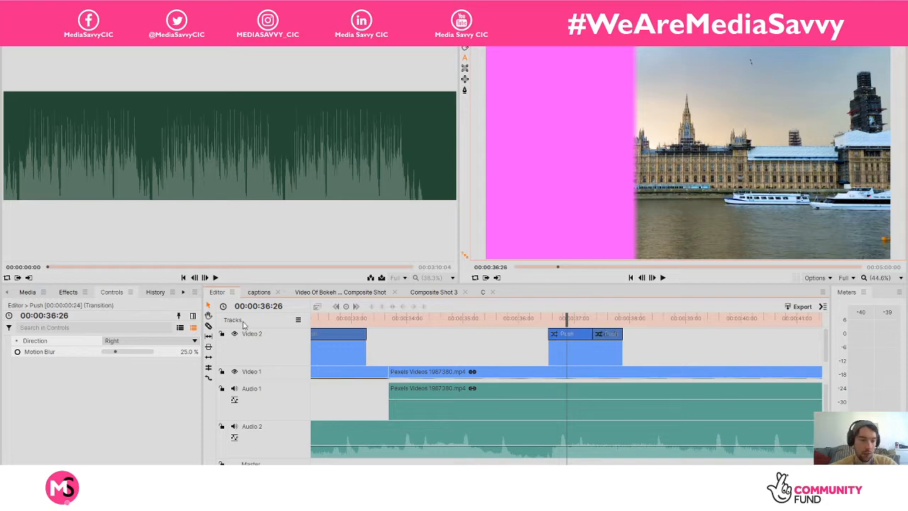
pyautogui.click(148, 339)
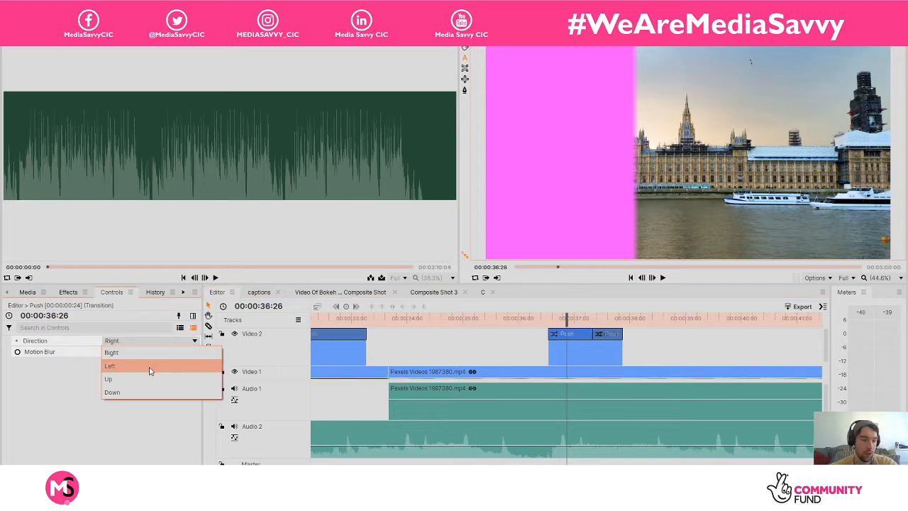
pyautogui.click(150, 366)
# Set the direction of the pink shot's closing Push transition to Left and play the whole shot back
pyautogui.click(608, 333)
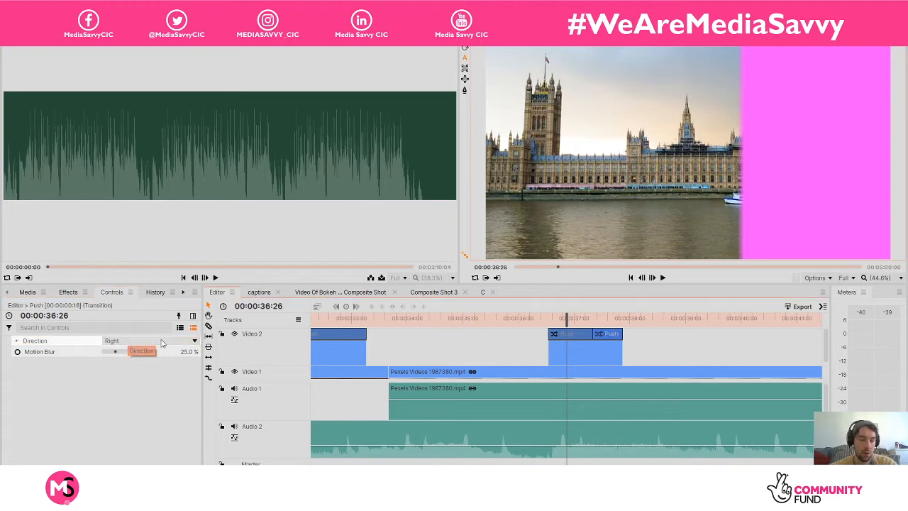
pyautogui.moveTo(563, 314); pyautogui.dragTo(546, 316)
pyautogui.press('space')
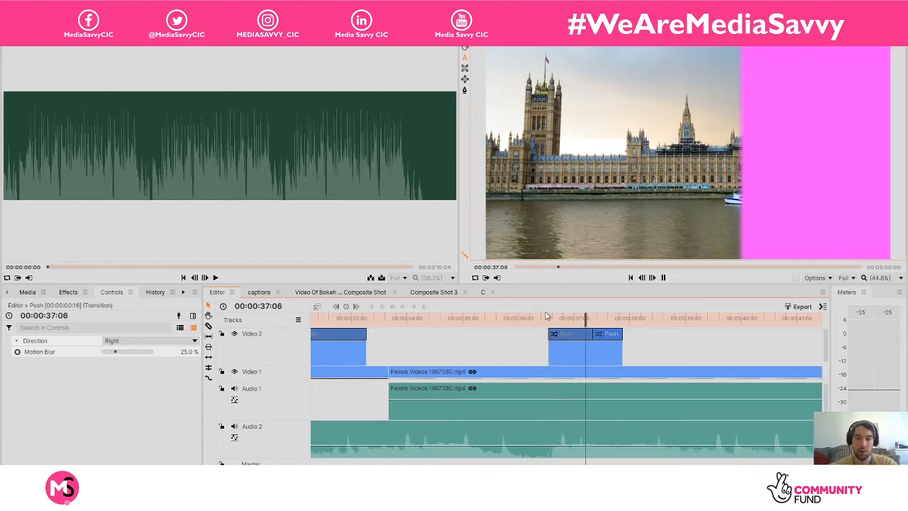
pyautogui.press('space')
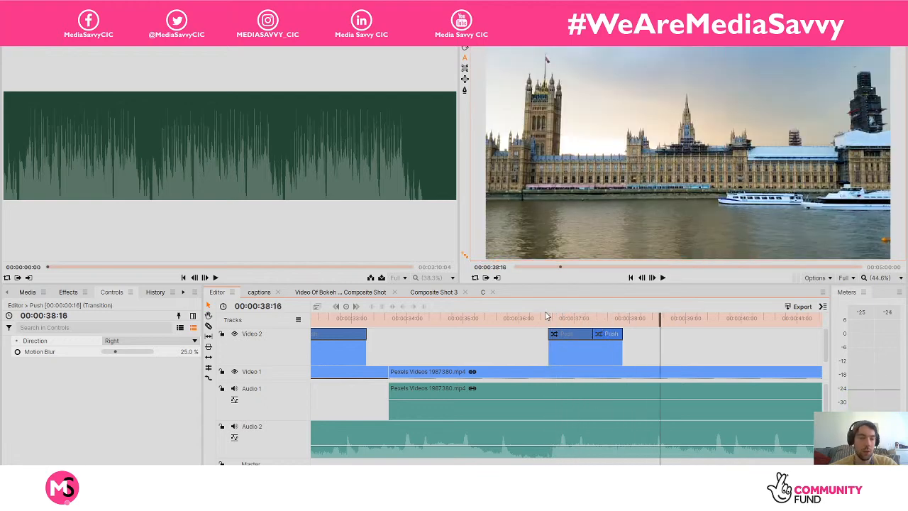
pyautogui.moveTo(656, 320); pyautogui.dragTo(616, 320)
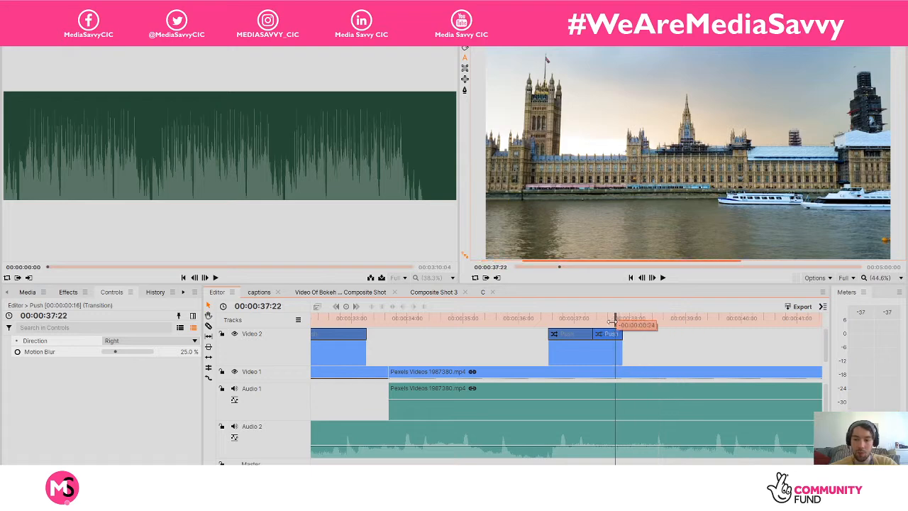
pyautogui.click(133, 341)
pyautogui.click(136, 365)
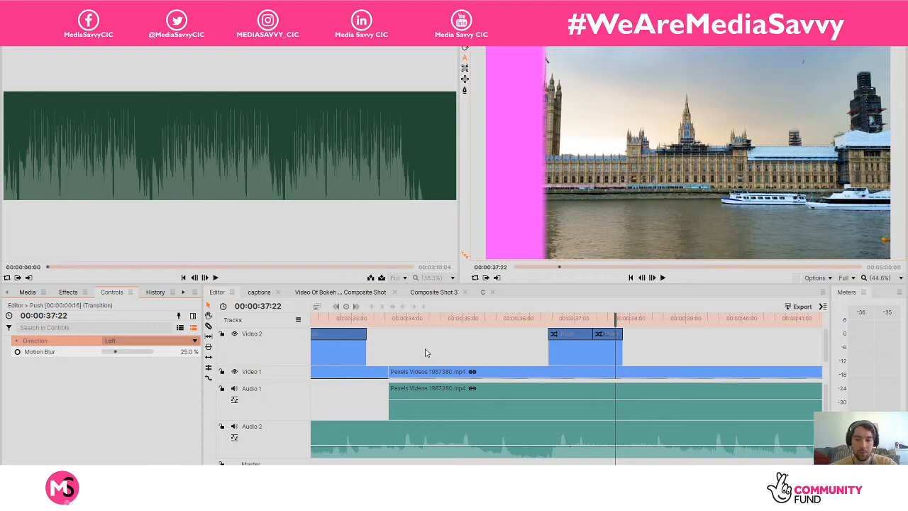
pyautogui.click(546, 318)
pyautogui.press('space')
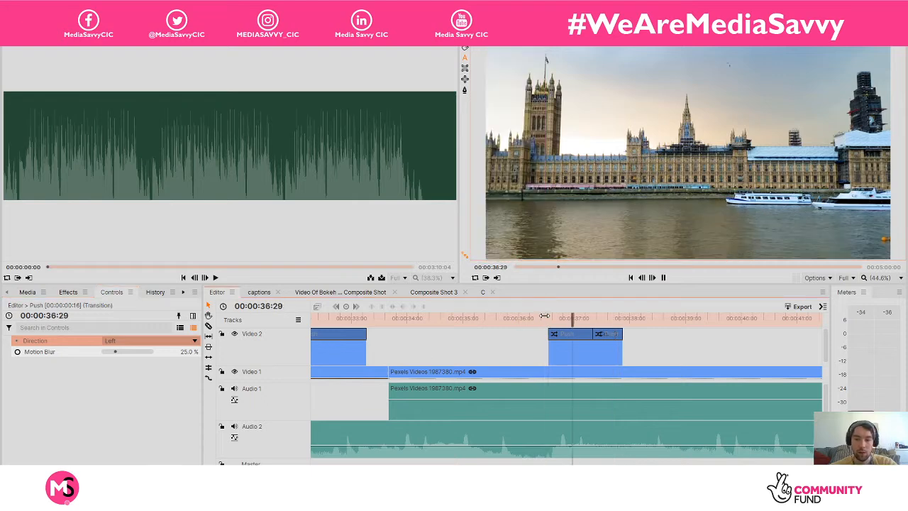
pyautogui.press('space')
pyautogui.click(548, 316)
pyautogui.press('space')
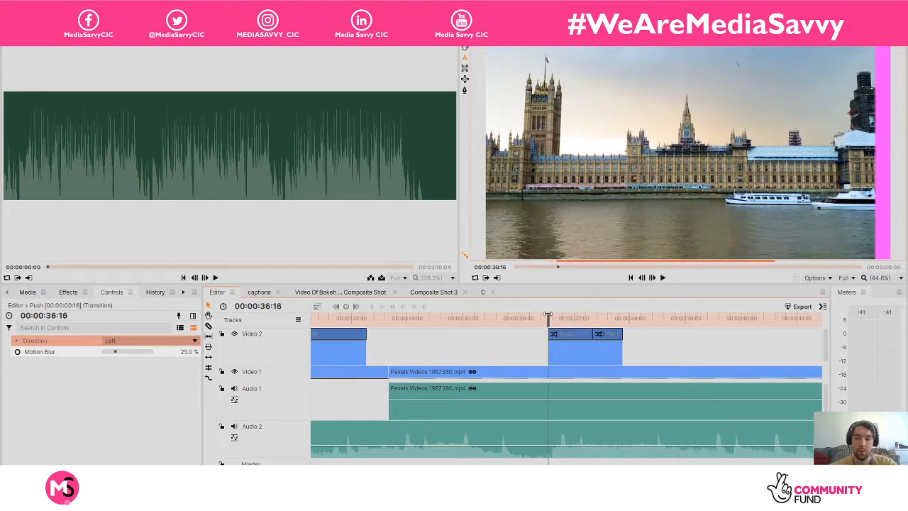
pyautogui.press('space')
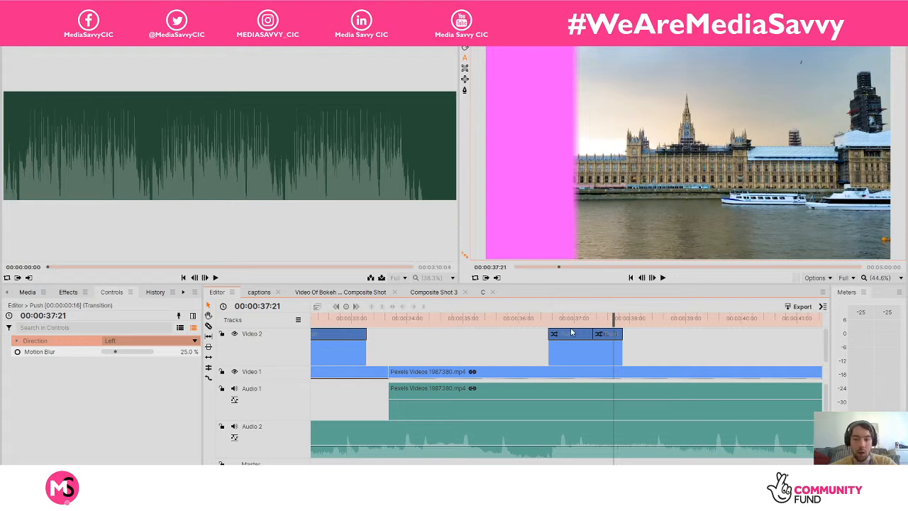
# Move the pink Composite Shot 3 right after caption C, over the cut to the Houses of Parliament clip, and play it
pyautogui.moveTo(571, 346); pyautogui.dragTo(394, 356)
pyautogui.click(378, 320)
pyautogui.press('space')
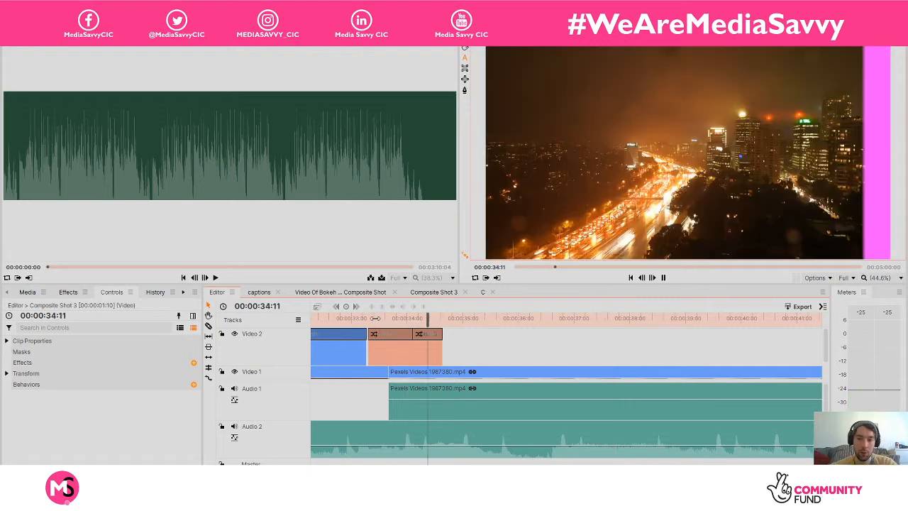
pyautogui.press('space')
# Extend the pink shot's closing Push back to the cut between the city and Houses of Parliament clips, and play the result
pyautogui.moveTo(388, 317); pyautogui.dragTo(397, 333)
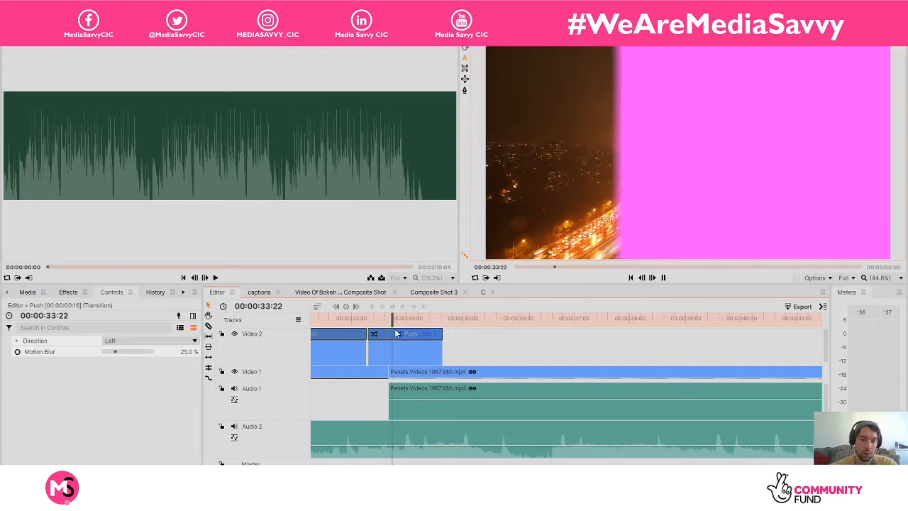
pyautogui.press('space')
pyautogui.moveTo(387, 319); pyautogui.dragTo(459, 322)
pyautogui.press('space')
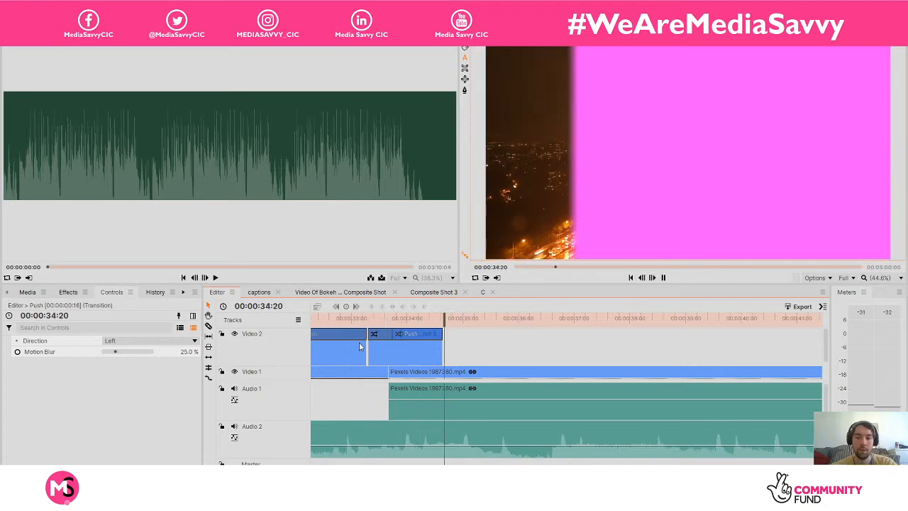
pyautogui.press('space')
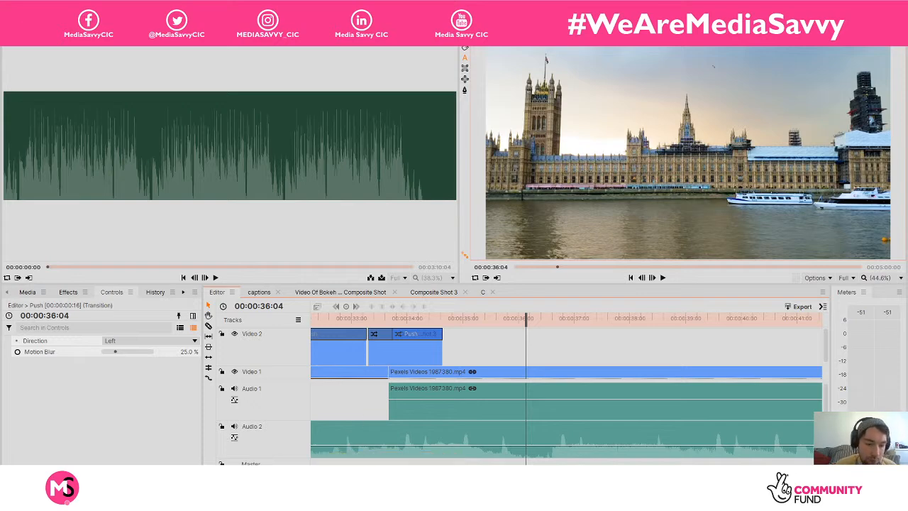
pyautogui.scroll(-8, 497, 432)
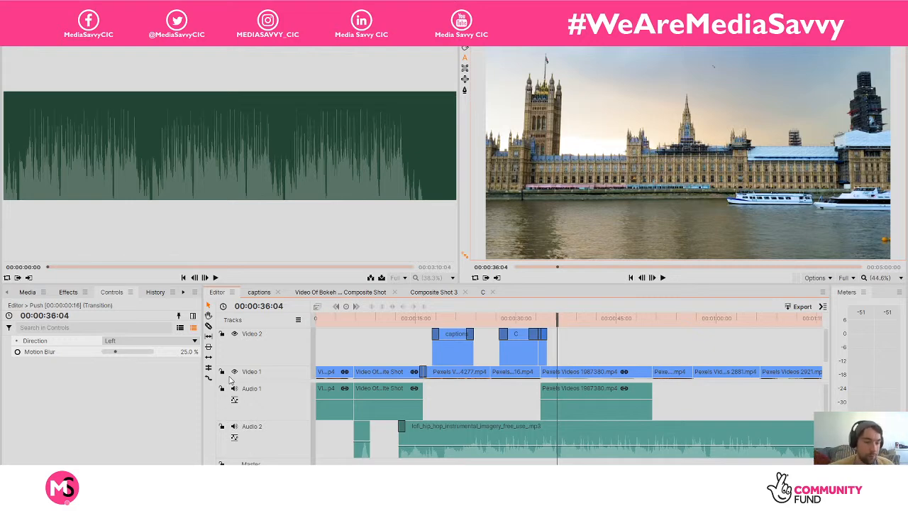
pyautogui.click(31, 291)
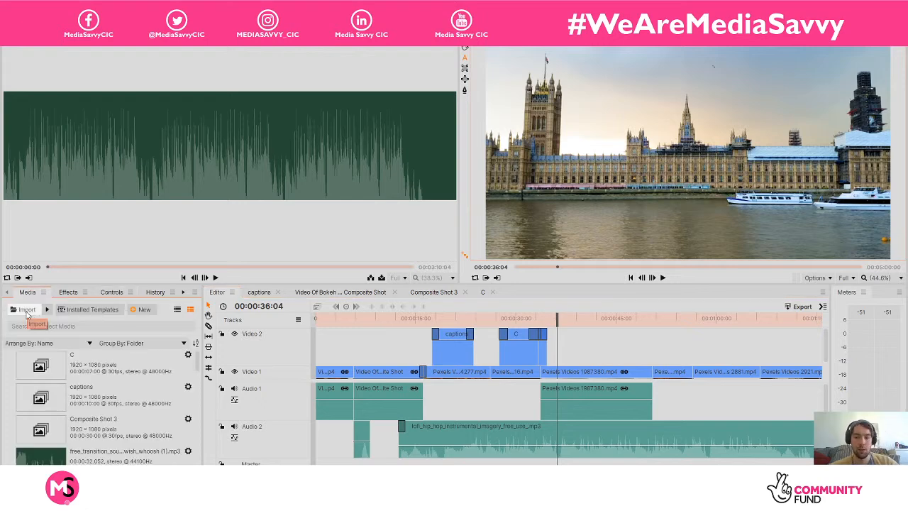
pyautogui.click(26, 309)
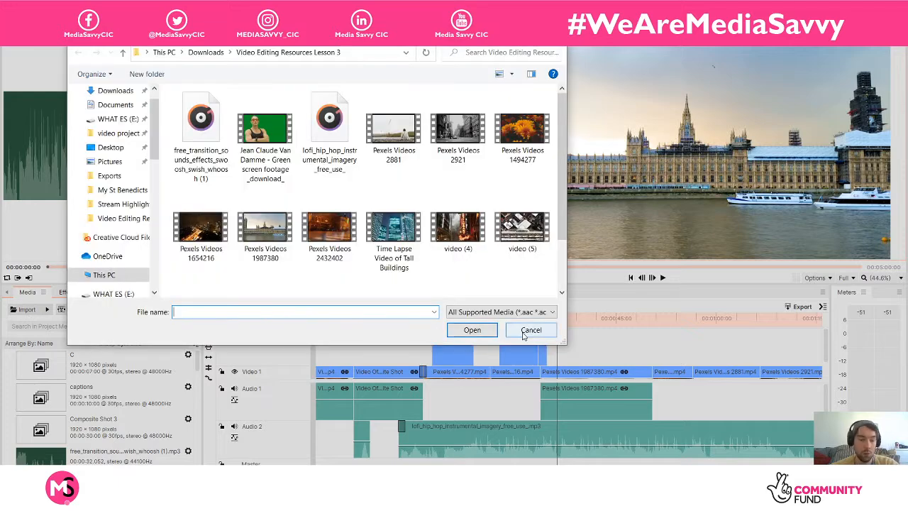
pyautogui.click(528, 330)
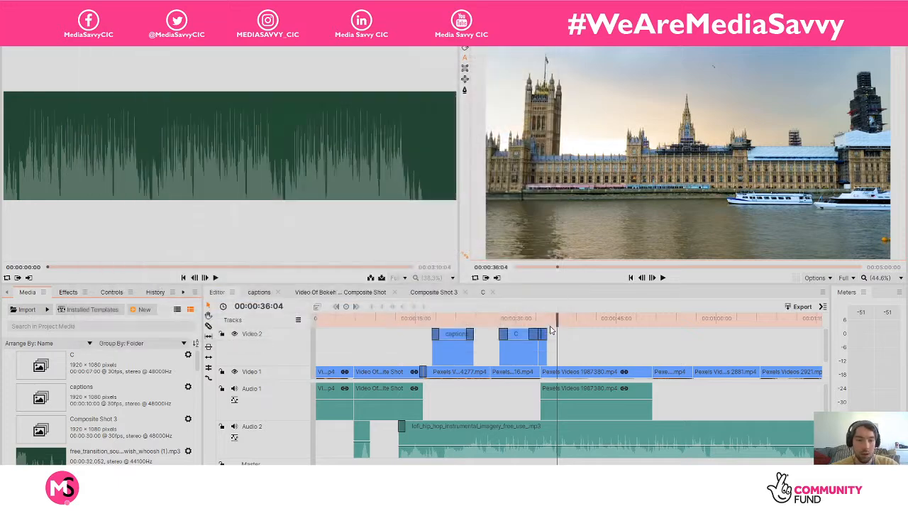
# Create a new composite shot named captions 3 with a duration of 00:00:07:00
pyautogui.click(146, 312)
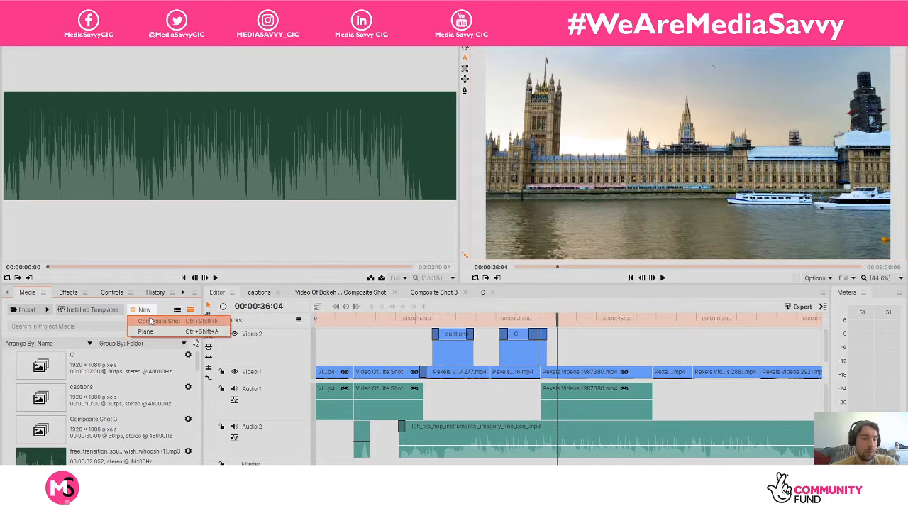
pyautogui.click(150, 319)
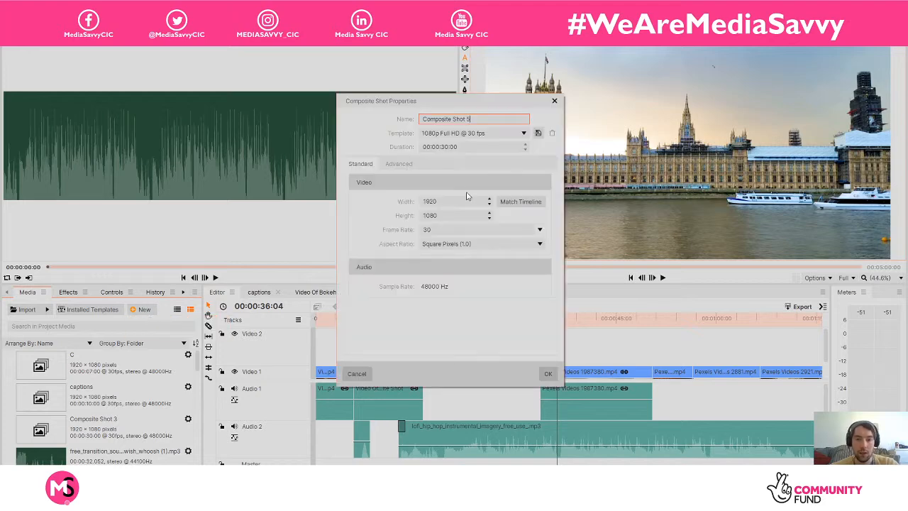
pyautogui.doubleClick(454, 119)
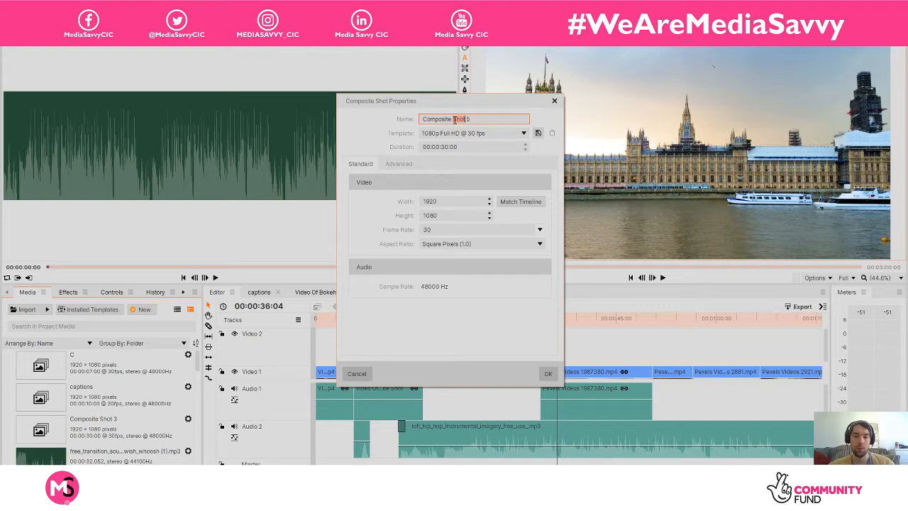
pyautogui.tripleClick(473, 119)
pyautogui.press('BackSpace')
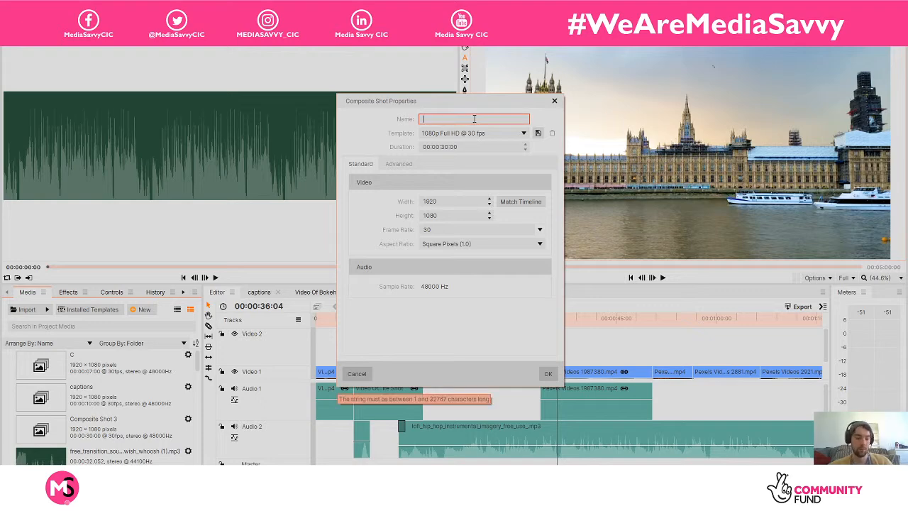
pyautogui.write('captions 3')
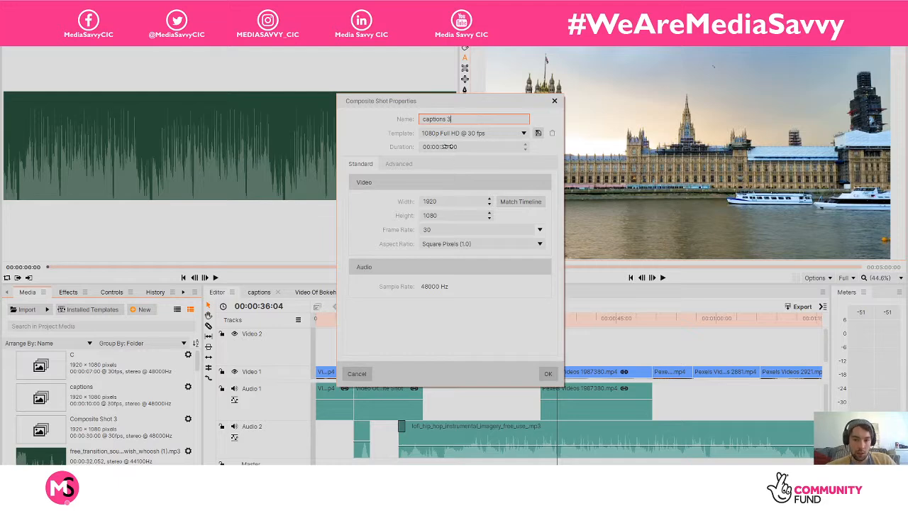
pyautogui.click(448, 146)
pyautogui.click(448, 146)
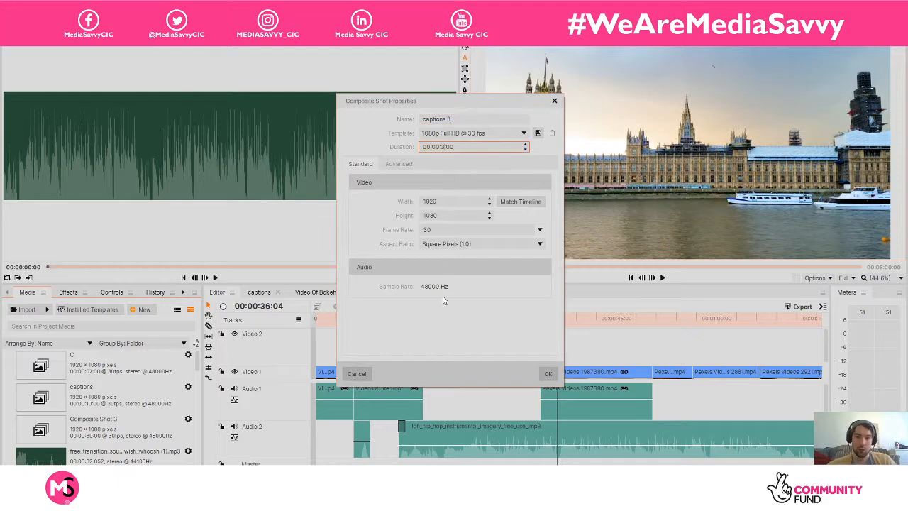
pyautogui.press('BackSpace')
pyautogui.write('7')
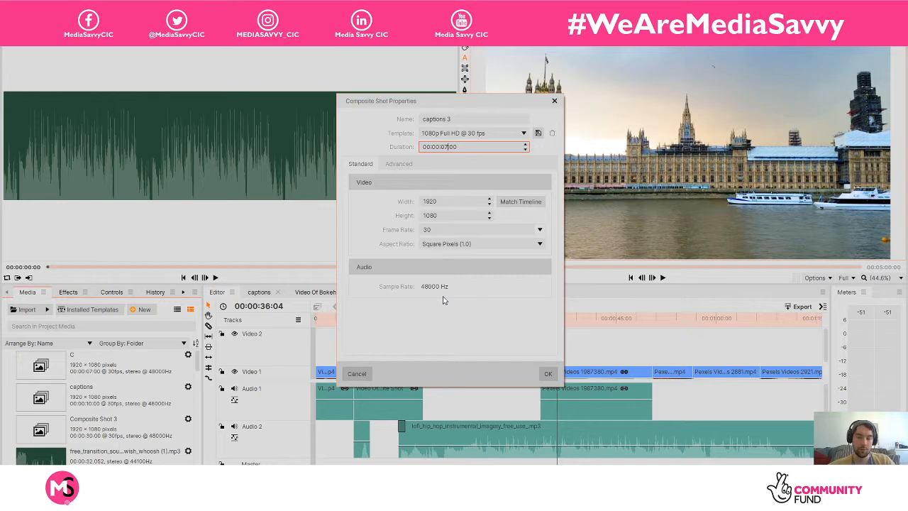
pyautogui.click(544, 376)
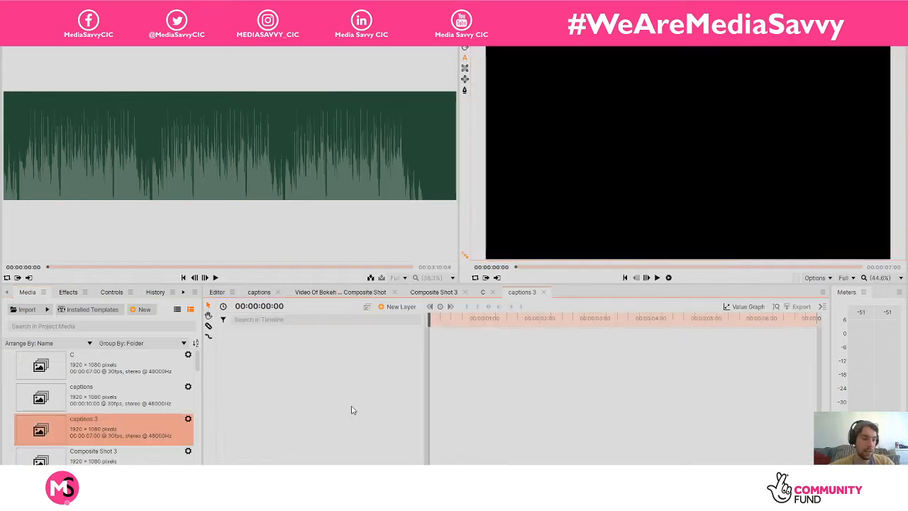
# Copy the text and pink plane layers from composite shot C into captions 3
pyautogui.doubleClick(106, 376)
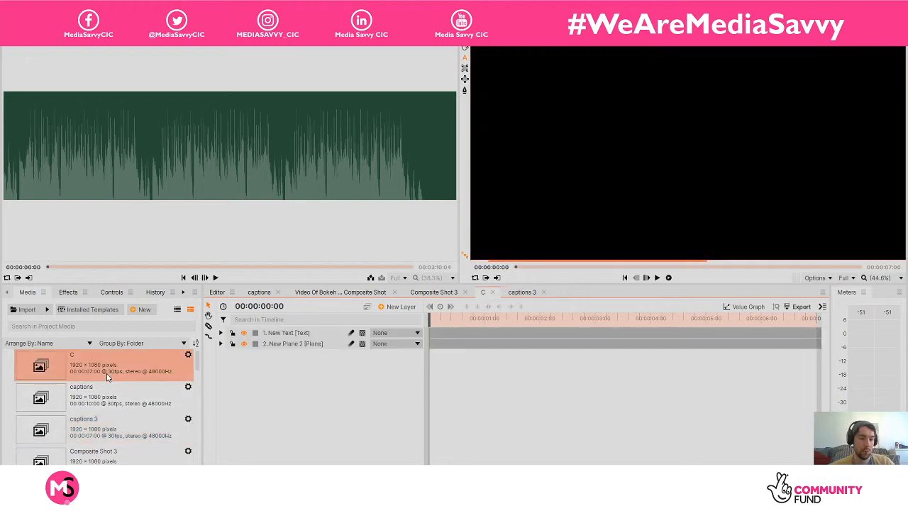
pyautogui.moveTo(311, 381); pyautogui.dragTo(268, 338)
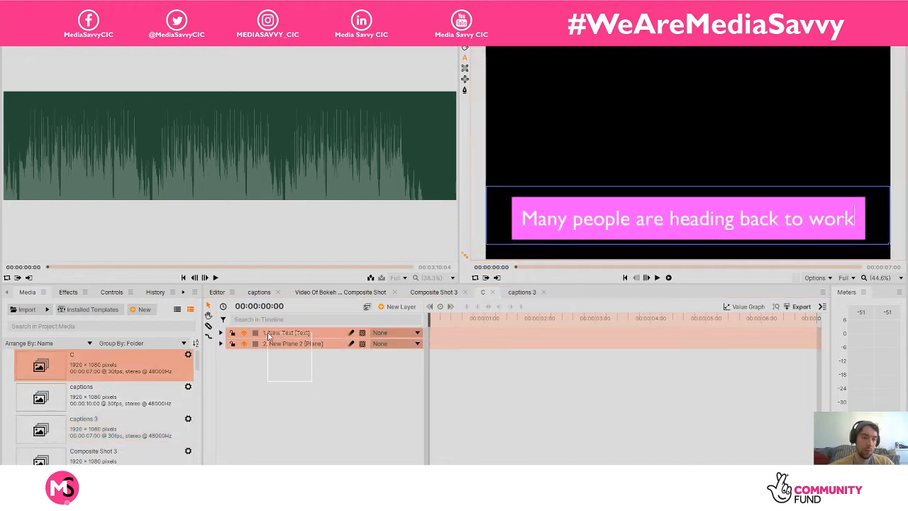
pyautogui.rightClick(268, 336)
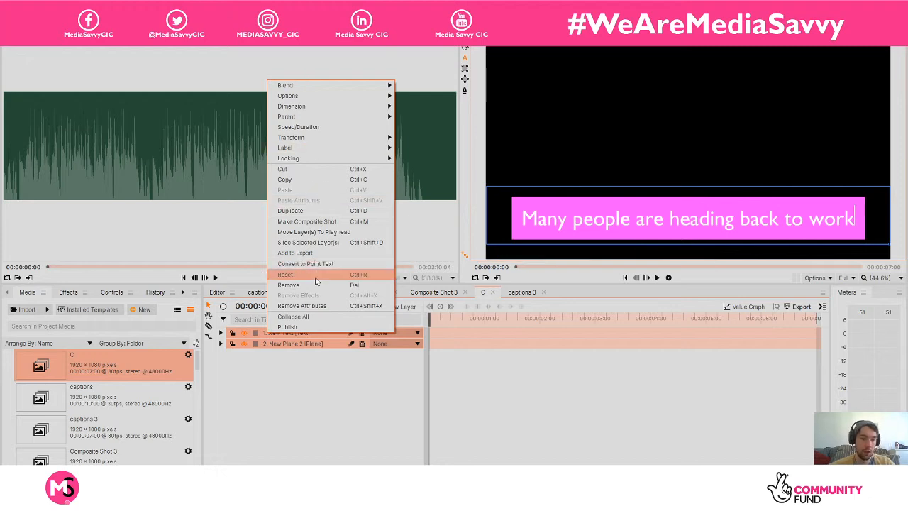
pyautogui.click(308, 177)
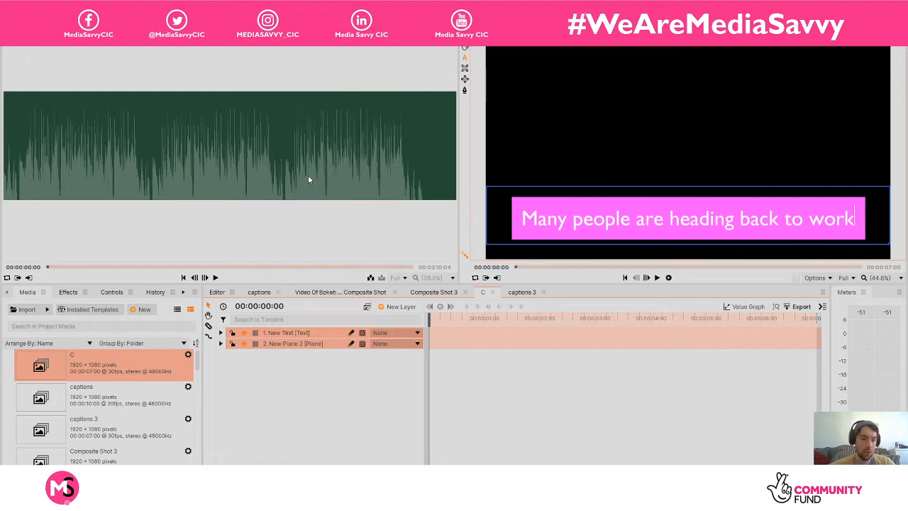
pyautogui.doubleClick(114, 424)
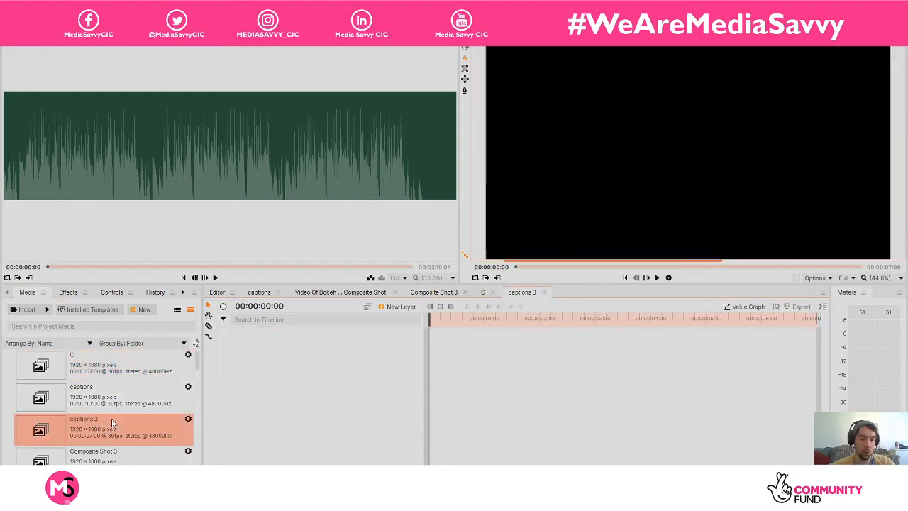
pyautogui.rightClick(291, 370)
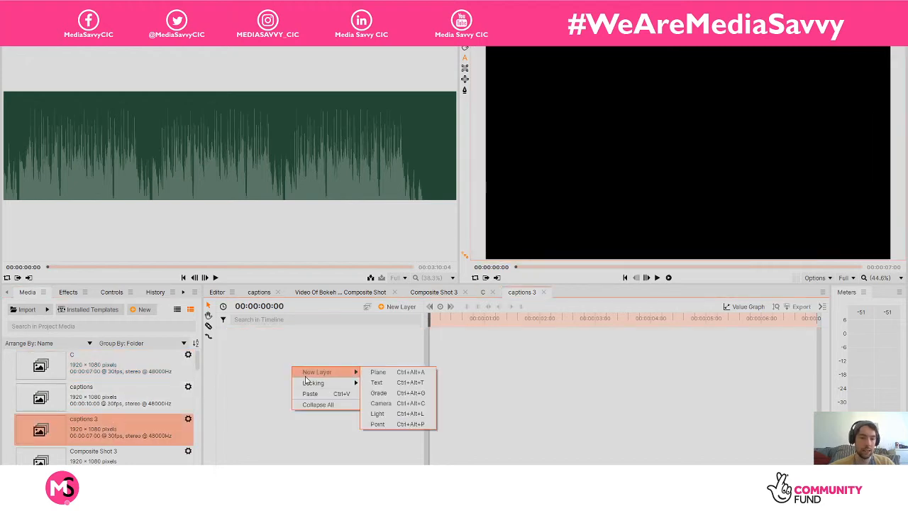
pyautogui.click(309, 395)
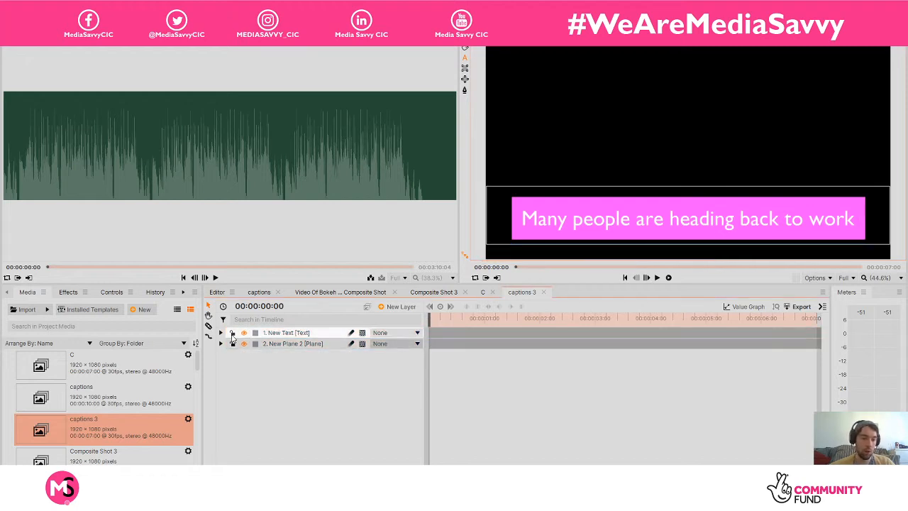
# Replace the caption text in captions 3 with "Lots of Brits are out enjoying the sun" and collapse the layer's properties
pyautogui.click(220, 333)
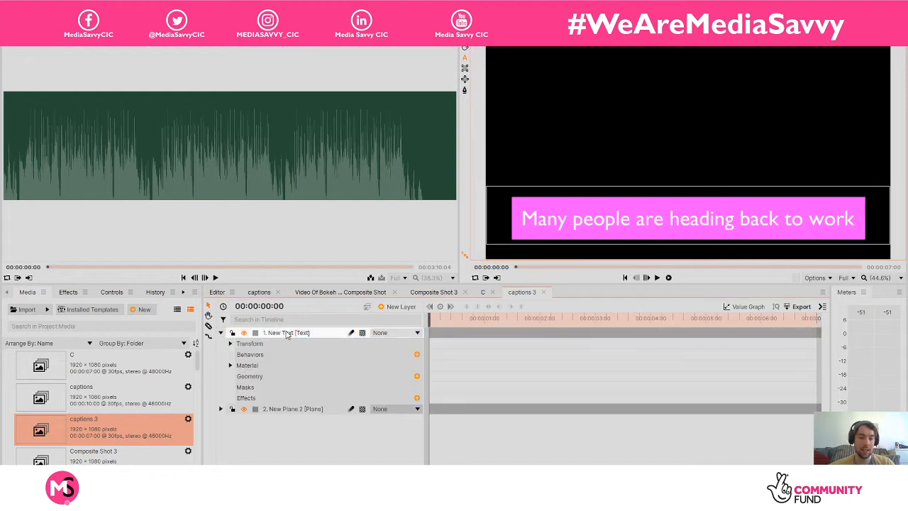
pyautogui.click(856, 220)
pyautogui.press('BackSpace')
pyautogui.press('BackSpace')
pyautogui.press('BackSpace')
pyautogui.press('BackSpace')
pyautogui.press('BackSpace')
pyautogui.press('BackSpace')
pyautogui.press('BackSpace')
pyautogui.press('BackSpace')
pyautogui.press('BackSpace')
pyautogui.press('BackSpace')
pyautogui.press('BackSpace')
pyautogui.press('BackSpace')
pyautogui.press('BackSpace')
pyautogui.press('BackSpace')
pyautogui.press('BackSpace')
pyautogui.press('BackSpace')
pyautogui.press('BackSpace')
pyautogui.press('BackSpace')
pyautogui.press('BackSpace')
pyautogui.press('BackSpace')
pyautogui.press('BackSpace')
pyautogui.press('BackSpace')
pyautogui.press('BackSpace')
pyautogui.press('BackSpace')
pyautogui.press('BackSpace')
pyautogui.press('BackSpace')
pyautogui.press('BackSpace')
pyautogui.press('BackSpace')
pyautogui.press('BackSpace')
pyautogui.press('BackSpace')
pyautogui.press('BackSpace')
pyautogui.press('BackSpace')
pyautogui.press('BackSpace')
pyautogui.press('BackSpace')
pyautogui.press('BackSpace')
pyautogui.press('BackSpace')
pyautogui.write('Lo')
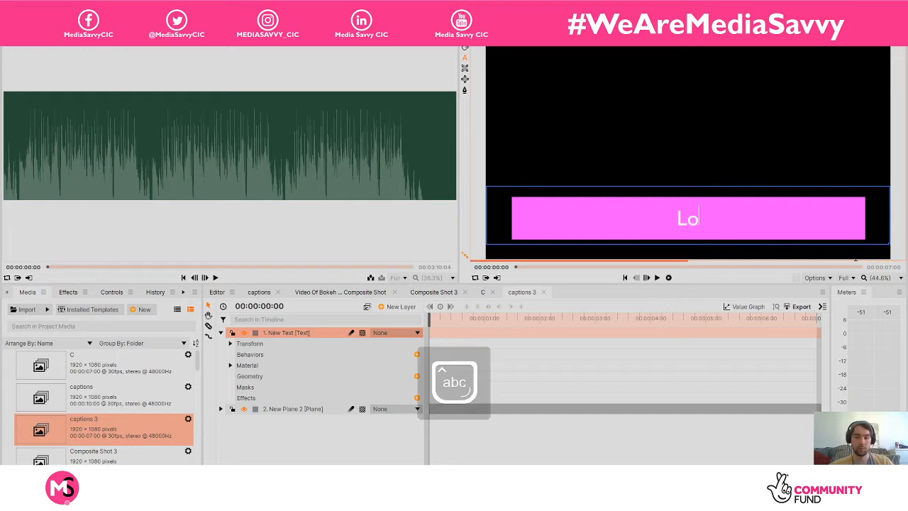
pyautogui.write('ts of b')
pyautogui.press('BackSpace')
pyautogui.write('B')
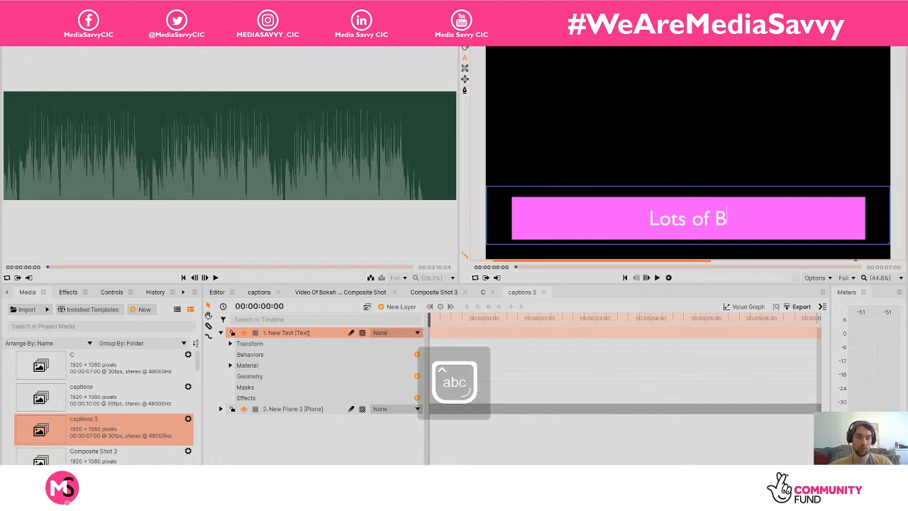
pyautogui.write('rits ar')
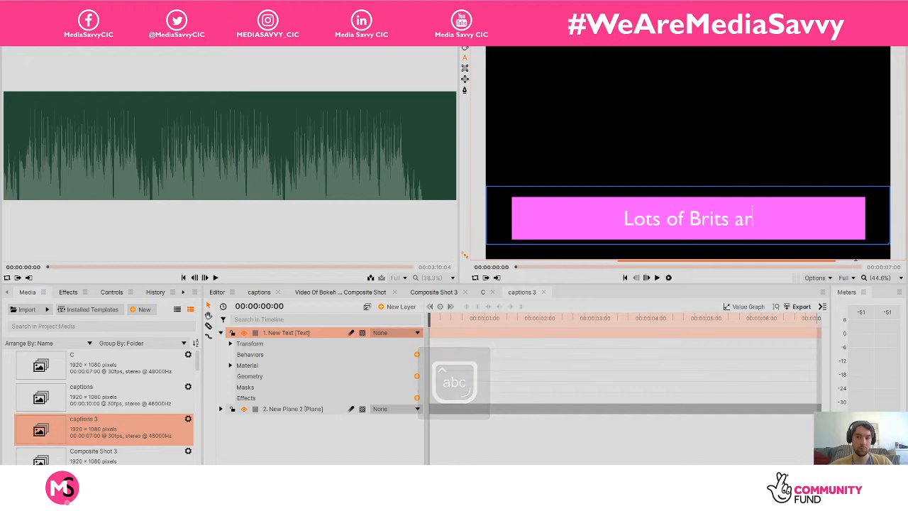
pyautogui.write('e out enjoying yh')
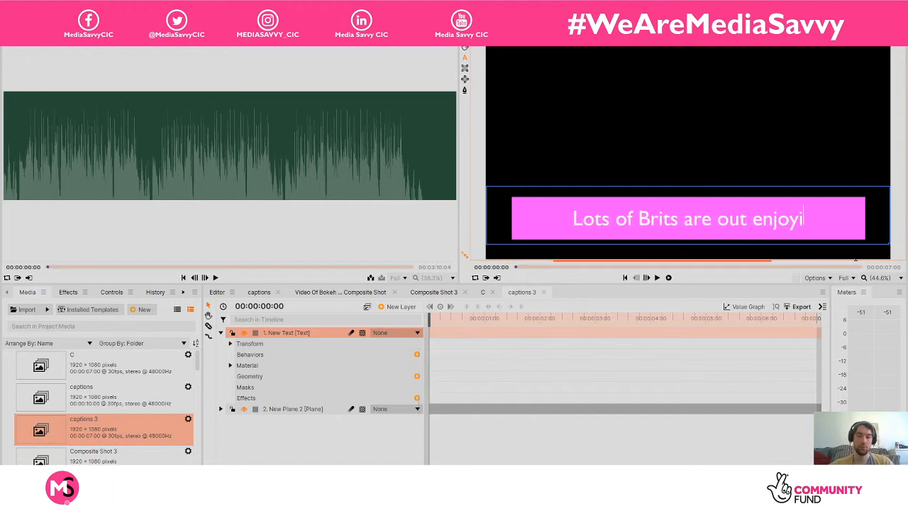
pyautogui.press('BackSpace')
pyautogui.press('BackSpace')
pyautogui.write('t')
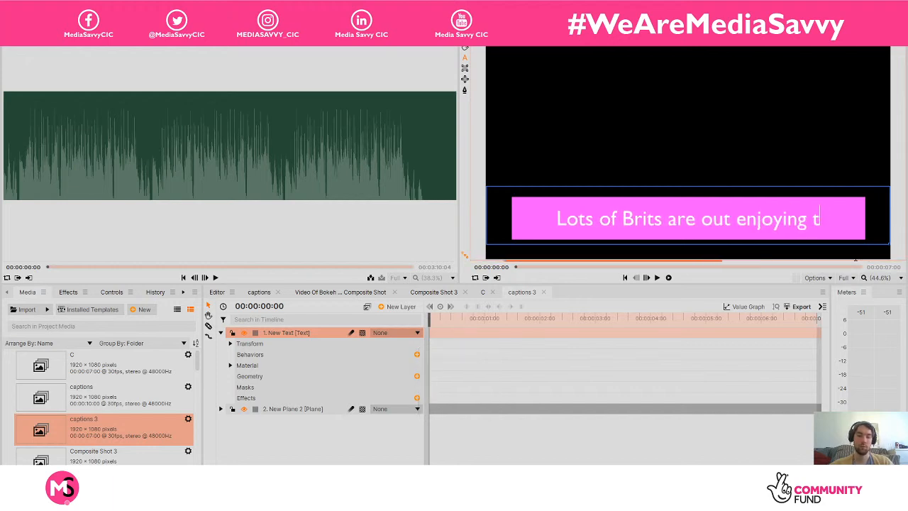
pyautogui.write('he sun')
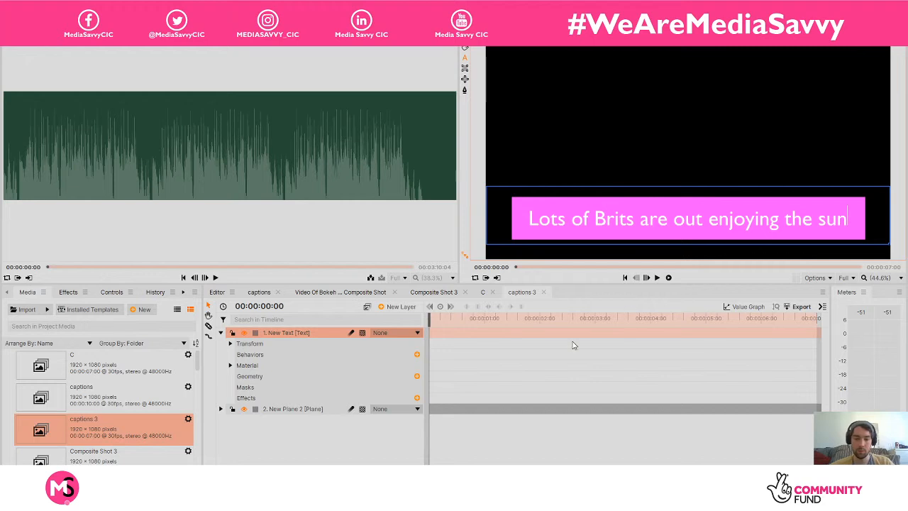
pyautogui.click(483, 364)
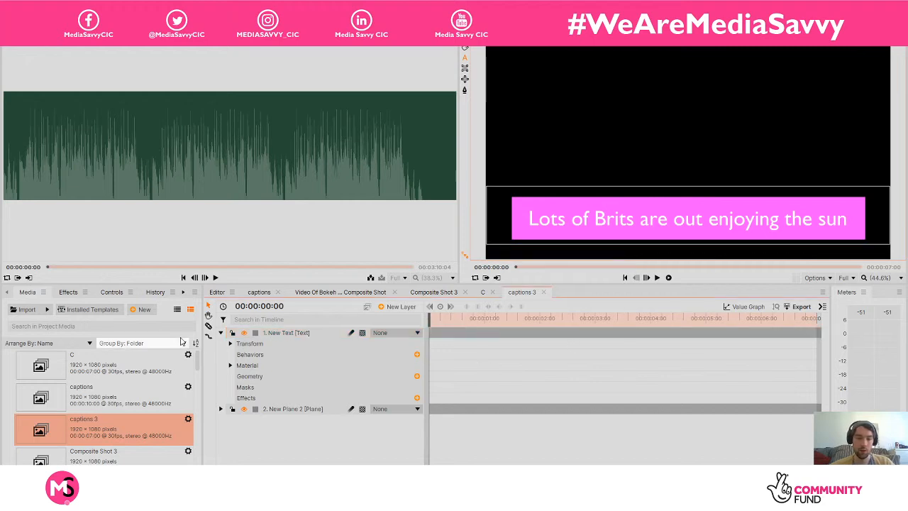
pyautogui.click(221, 332)
pyautogui.click(221, 346)
pyautogui.click(221, 345)
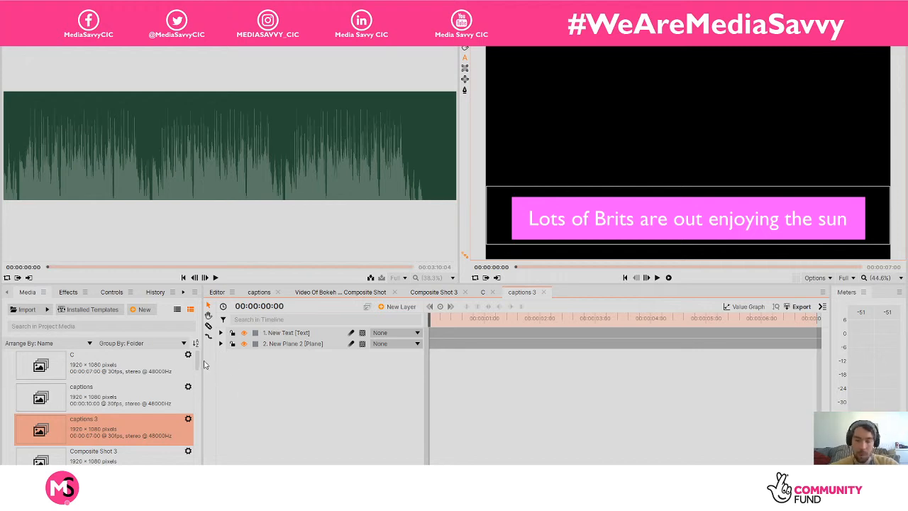
# Place captions 3 on Video 2 at 00:00:36:04 in the main edit and trim the Houses of Parliament clip to end just after it
pyautogui.click(217, 292)
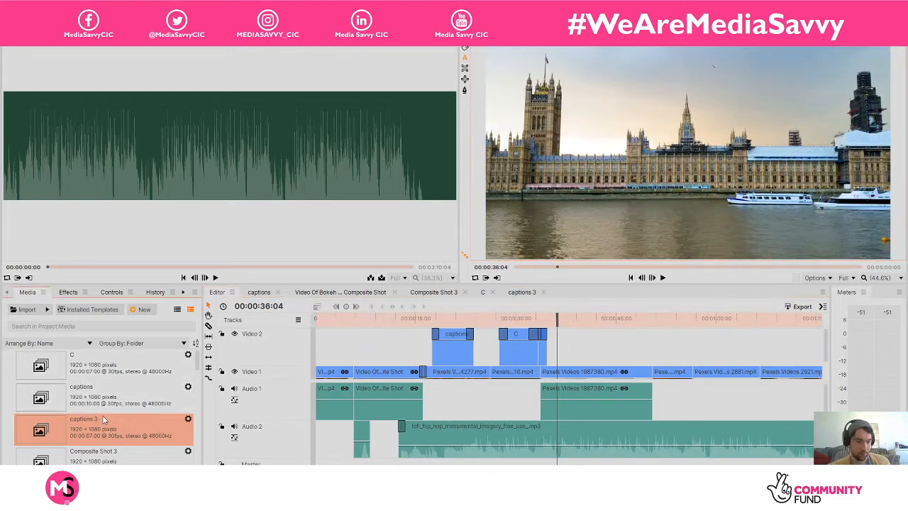
pyautogui.moveTo(110, 428); pyautogui.dragTo(559, 344)
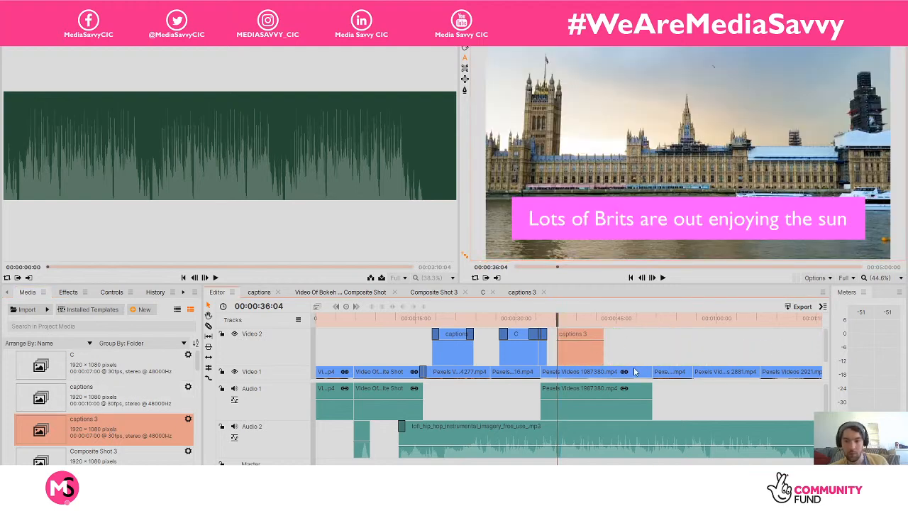
pyautogui.moveTo(651, 371); pyautogui.dragTo(610, 368)
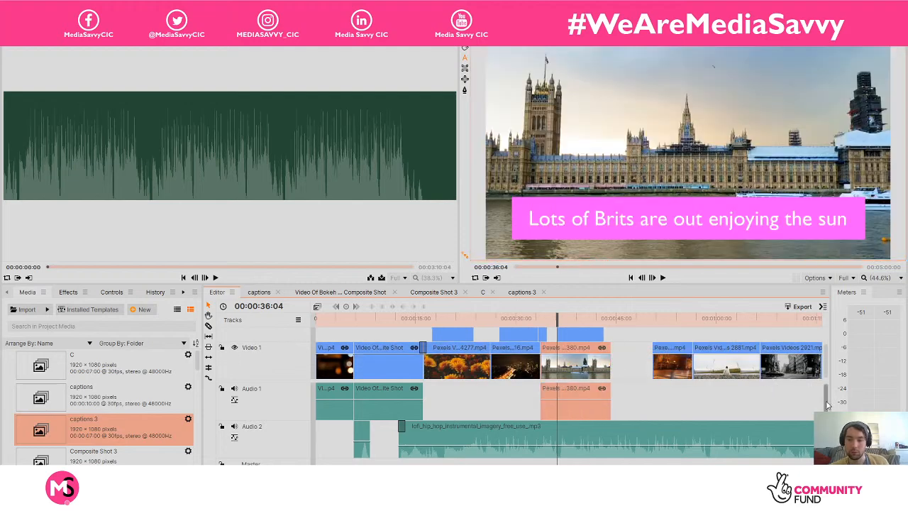
pyautogui.moveTo(825, 373); pyautogui.dragTo(816, 357)
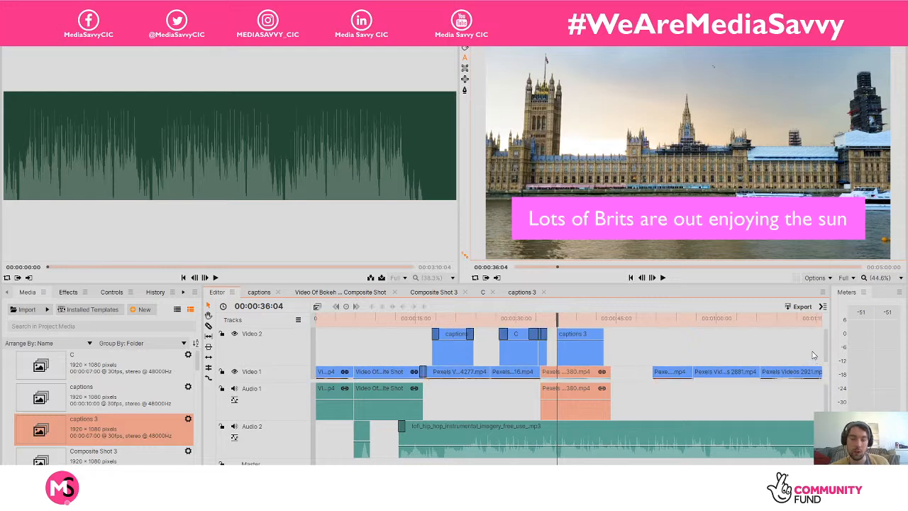
# Add a Push transition to the start of captions 3 on Video 2 and preview it
pyautogui.click(66, 293)
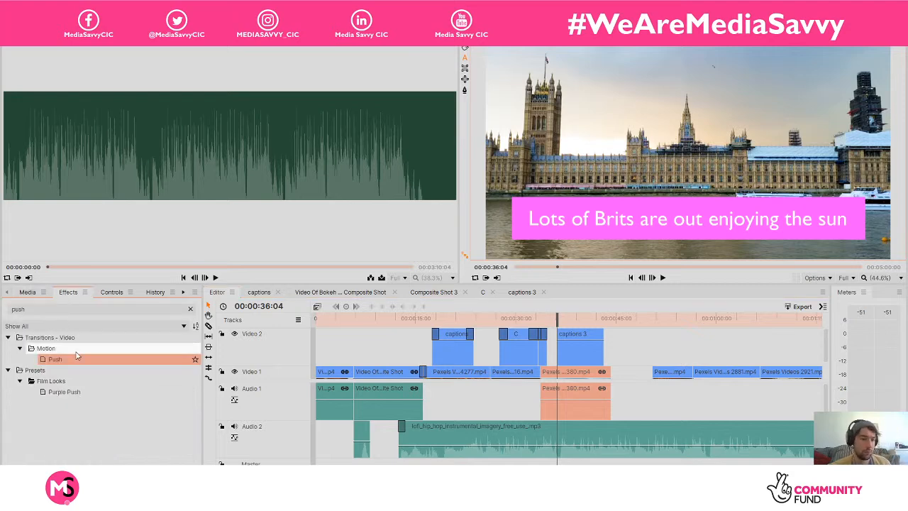
pyautogui.moveTo(89, 363); pyautogui.dragTo(558, 336)
pyautogui.press('space')
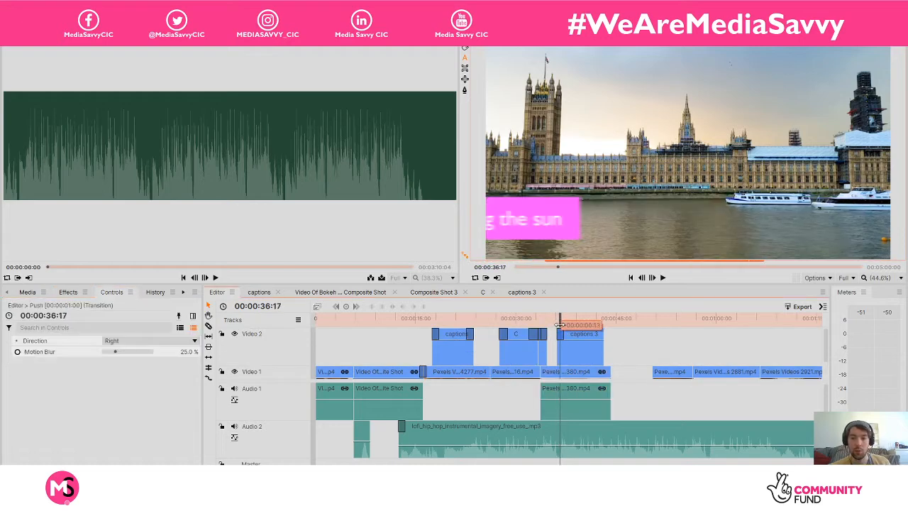
pyautogui.moveTo(564, 320); pyautogui.dragTo(560, 321)
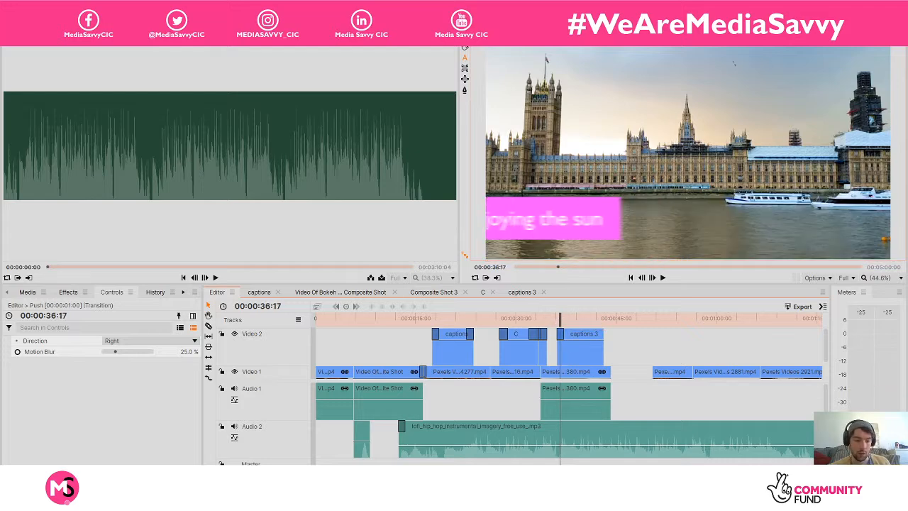
# Set the direction of the Push transition at the start of captions 3 to Left
pyautogui.scroll(2, 560, 347)
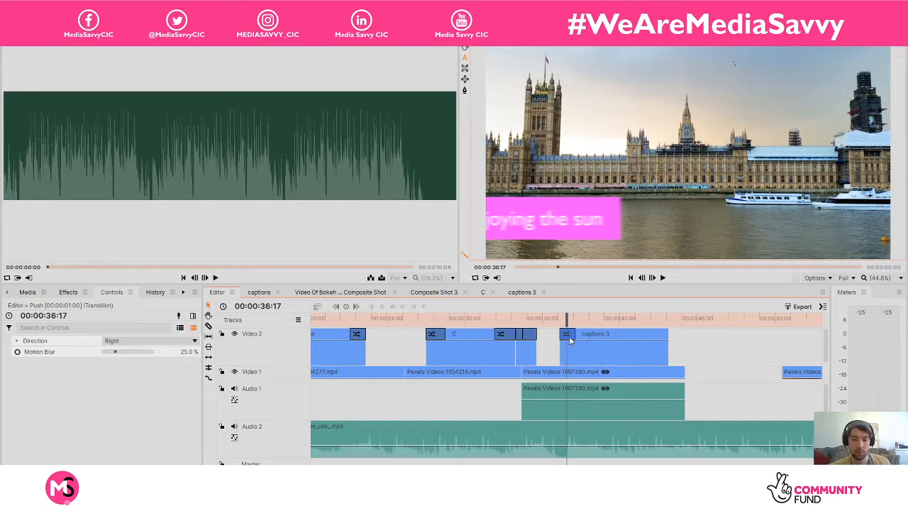
pyautogui.click(68, 291)
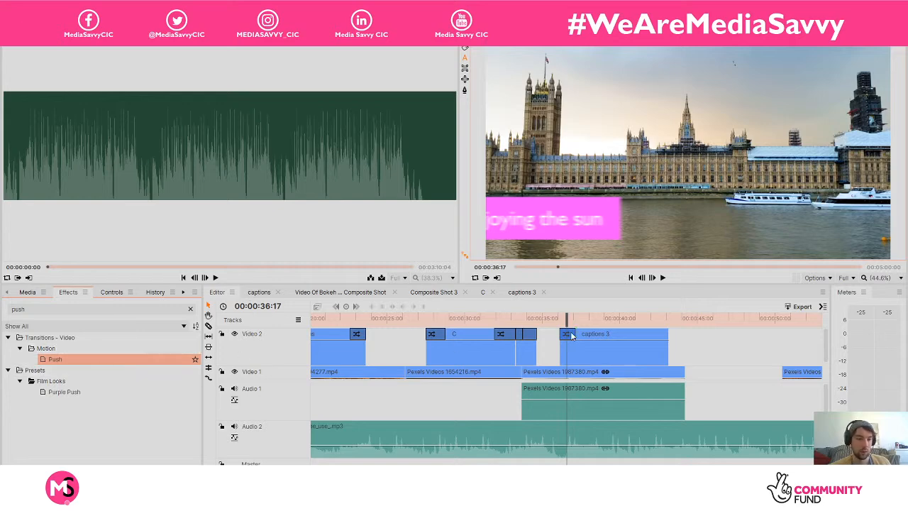
pyautogui.click(106, 295)
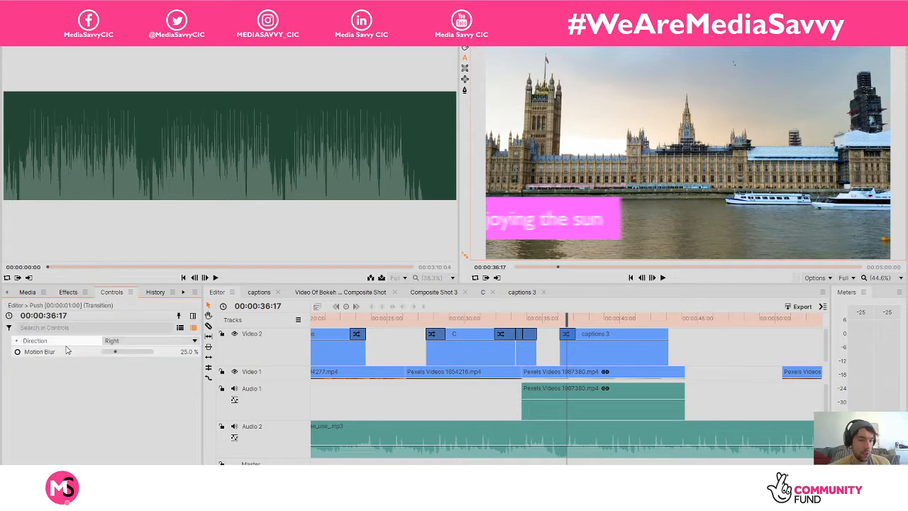
pyautogui.click(142, 340)
pyautogui.click(144, 365)
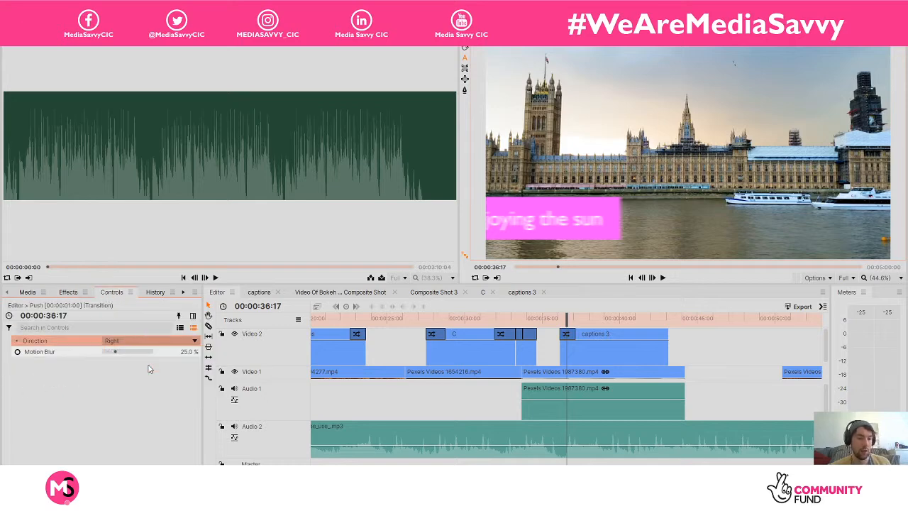
# Add a Push transition with direction Right to the end of captions 3 on Video 2 and preview it
pyautogui.moveTo(565, 318); pyautogui.dragTo(665, 319)
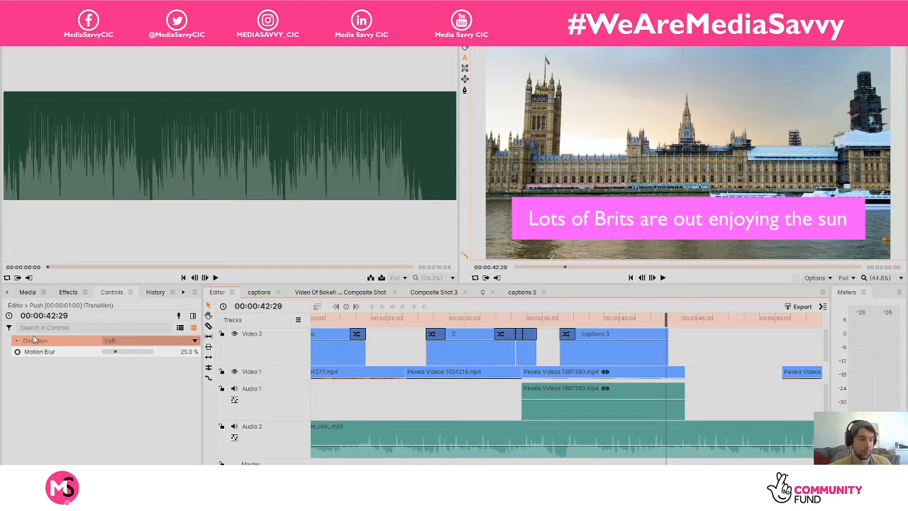
pyautogui.click(67, 292)
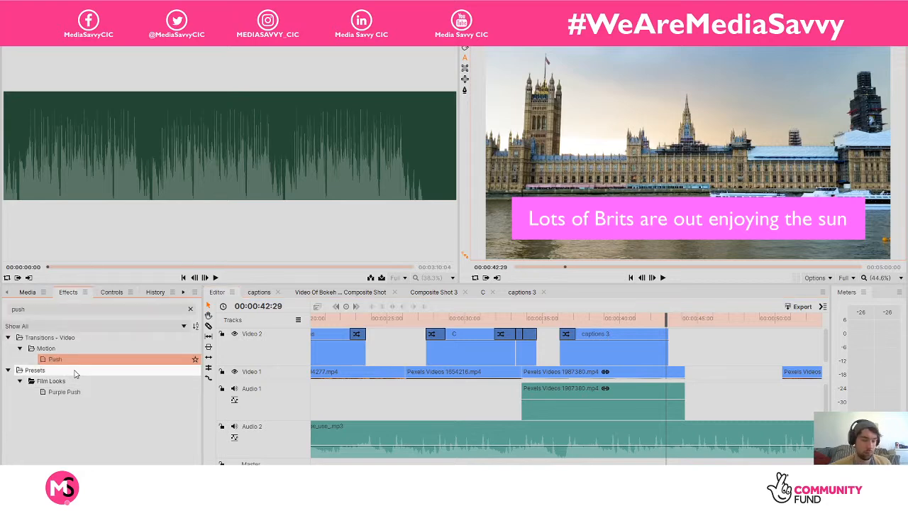
pyautogui.moveTo(83, 366); pyautogui.dragTo(679, 312)
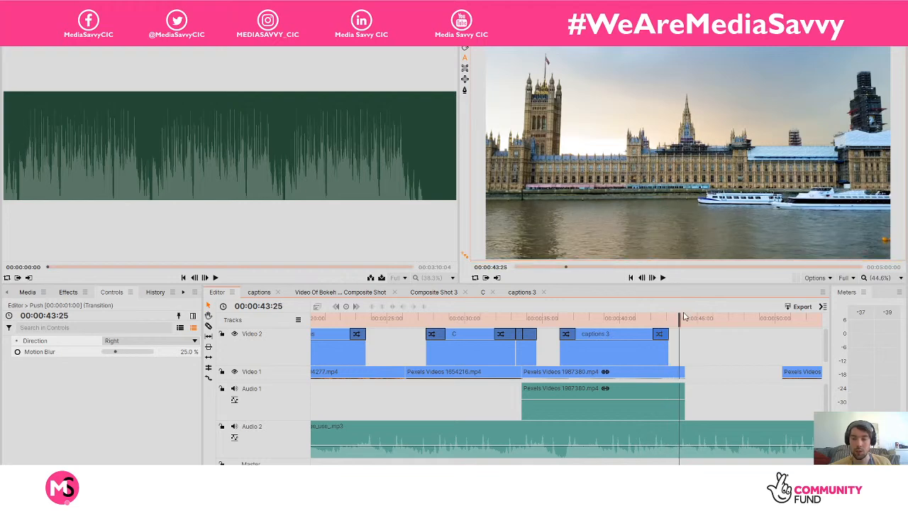
pyautogui.moveTo(679, 319); pyautogui.dragTo(685, 319)
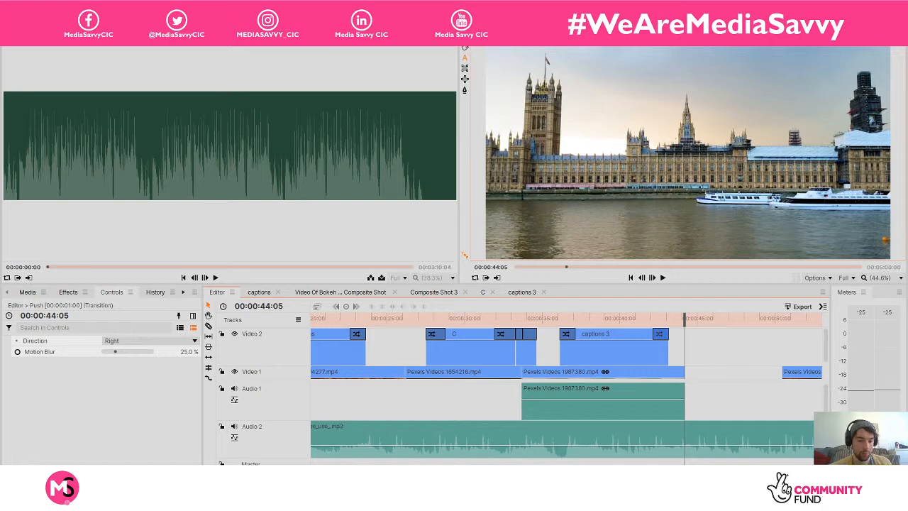
# Review the main edit from the opening title through the captioned clips to the start of captions 3
pyautogui.press('=')
pyautogui.press('=')
pyautogui.press('=')
pyautogui.press('-')
pyautogui.press('-')
pyautogui.press('-')
pyautogui.press('-')
pyautogui.press('-')
pyautogui.press('-')
pyautogui.press('-')
pyautogui.press('-')
pyautogui.press('=')
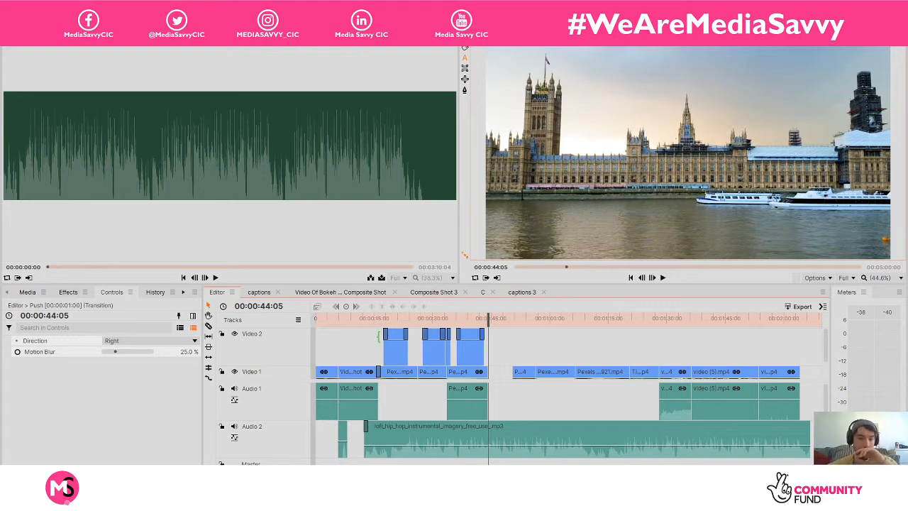
pyautogui.moveTo(359, 323); pyautogui.dragTo(459, 313)
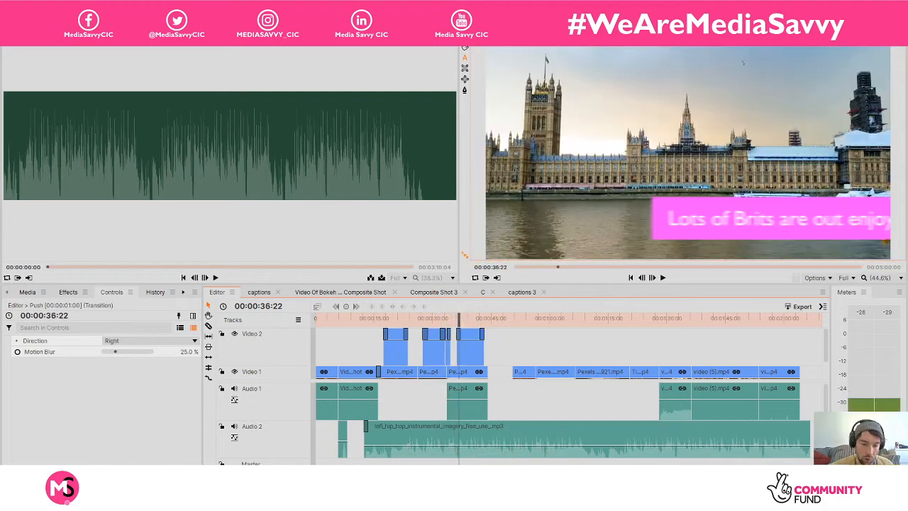
# Copy the short Composite Shot 3 clip on Video 2 and place the copy over the cut between the flower and night city clips
pyautogui.moveTo(241, 471); pyautogui.dragTo(251, 471)
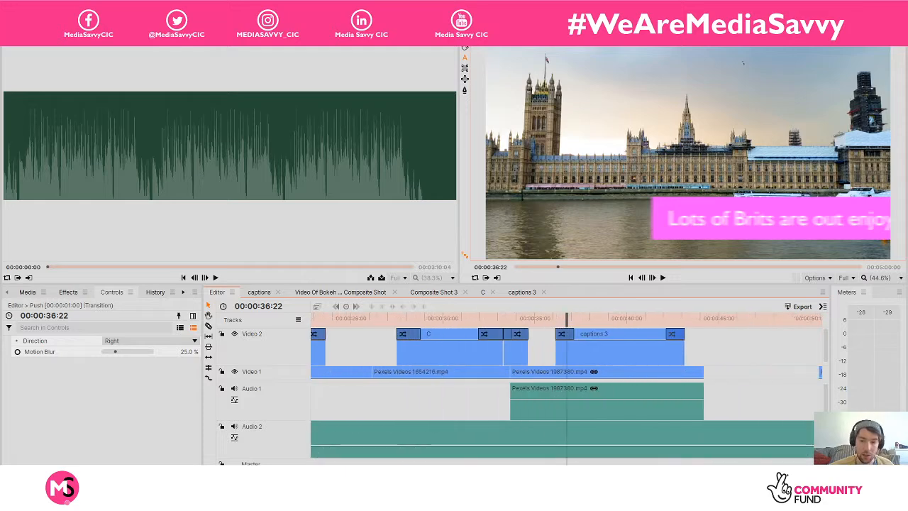
pyautogui.rightClick(520, 348)
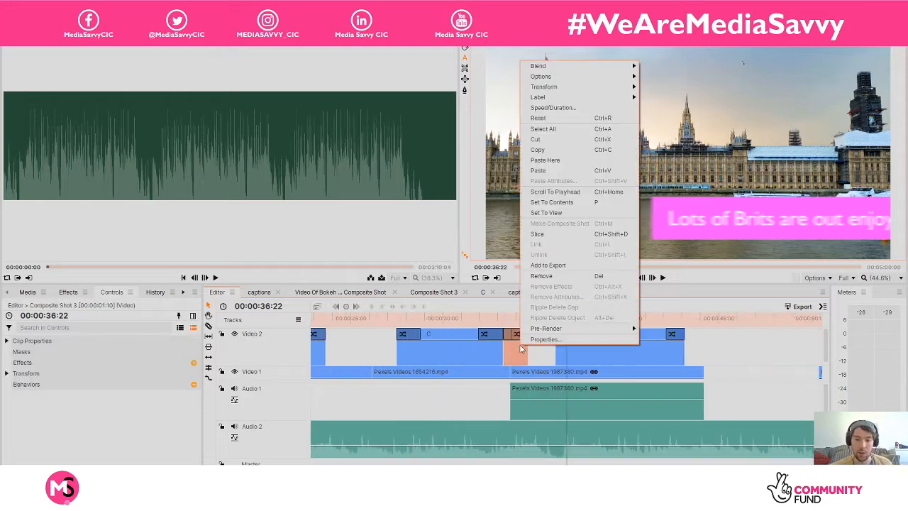
pyautogui.click(551, 150)
pyautogui.moveTo(369, 322); pyautogui.dragTo(349, 319)
pyautogui.hotkey('ctrl', 'v')
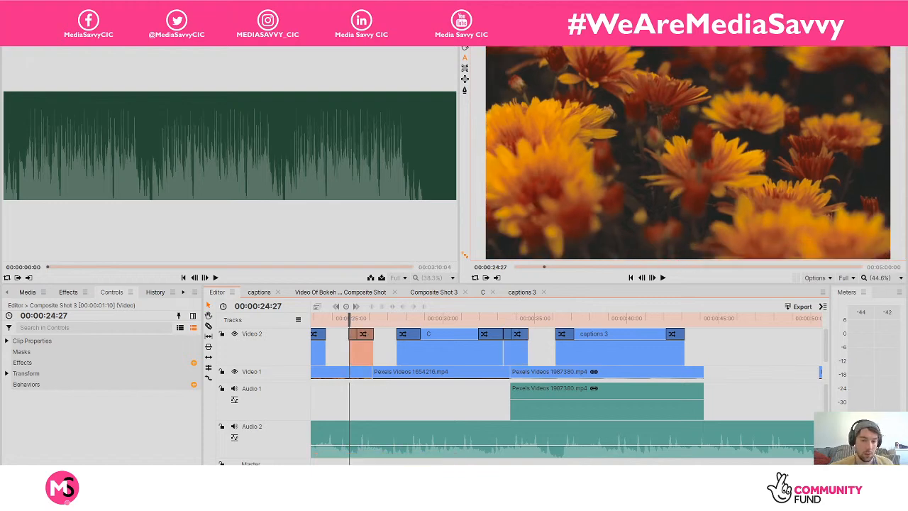
pyautogui.scroll(5, 566, 387)
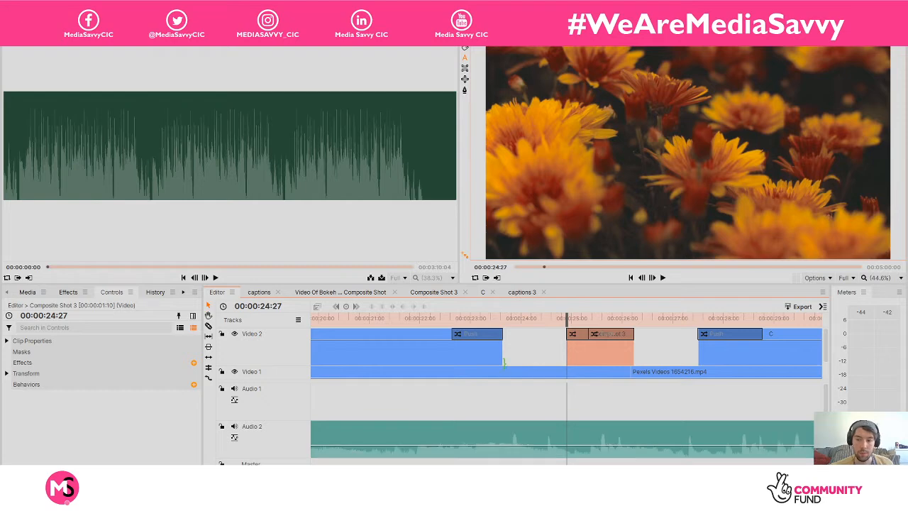
pyautogui.moveTo(614, 353); pyautogui.dragTo(649, 355)
pyautogui.moveTo(615, 323); pyautogui.dragTo(681, 316)
# Delete all clips after the Houses of Parliament clip and trim the Audio 2 music to end with it
pyautogui.press('=')
pyautogui.press('-')
pyautogui.press('-')
pyautogui.press('-')
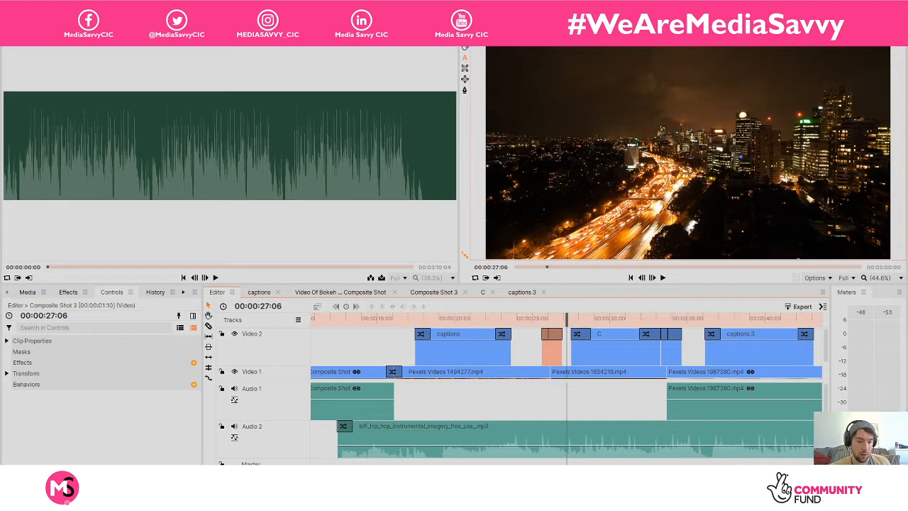
pyautogui.press('=')
pyautogui.press('-')
pyautogui.press('-')
pyautogui.press('-')
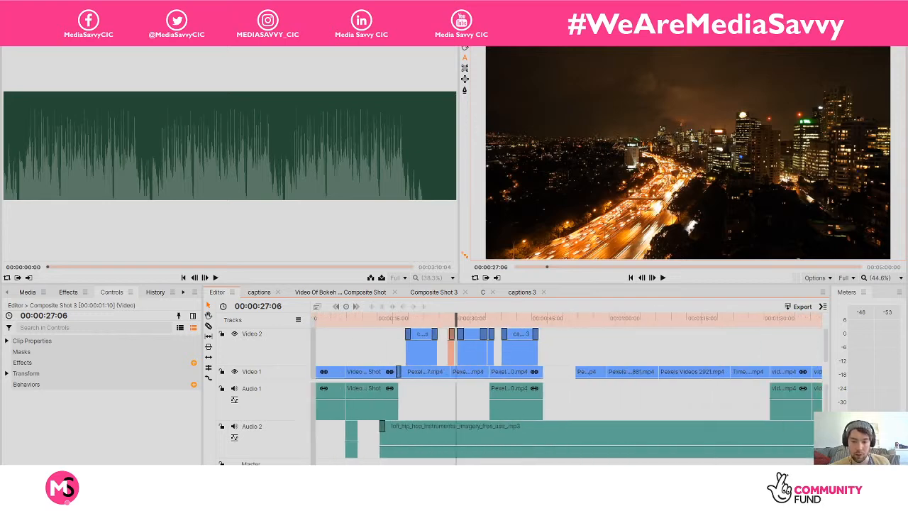
pyautogui.press('-')
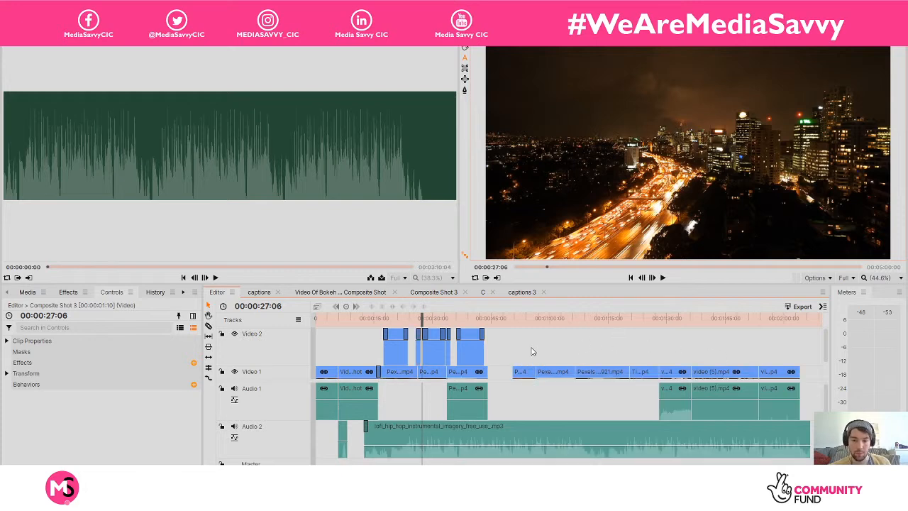
pyautogui.moveTo(532, 351); pyautogui.dragTo(757, 395)
pyautogui.hscroll(2, 757, 395)
pyautogui.press('Delete')
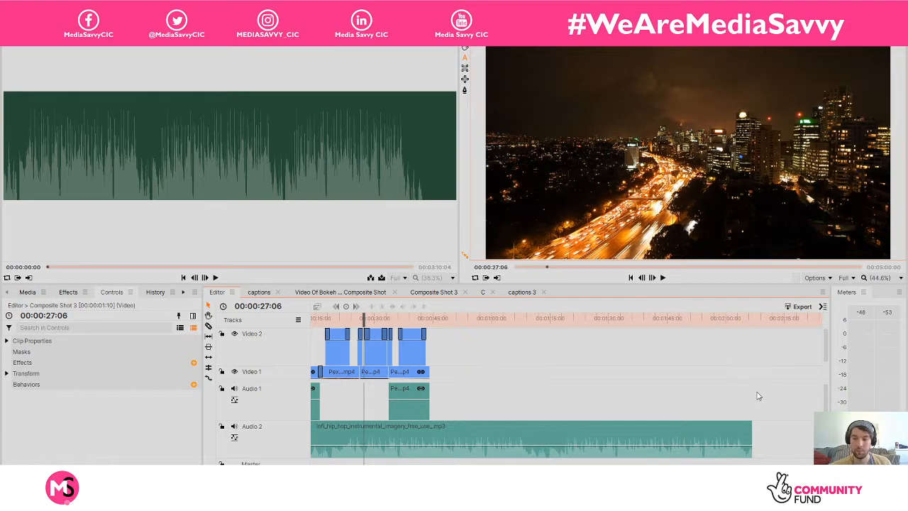
pyautogui.moveTo(753, 425); pyautogui.dragTo(486, 434)
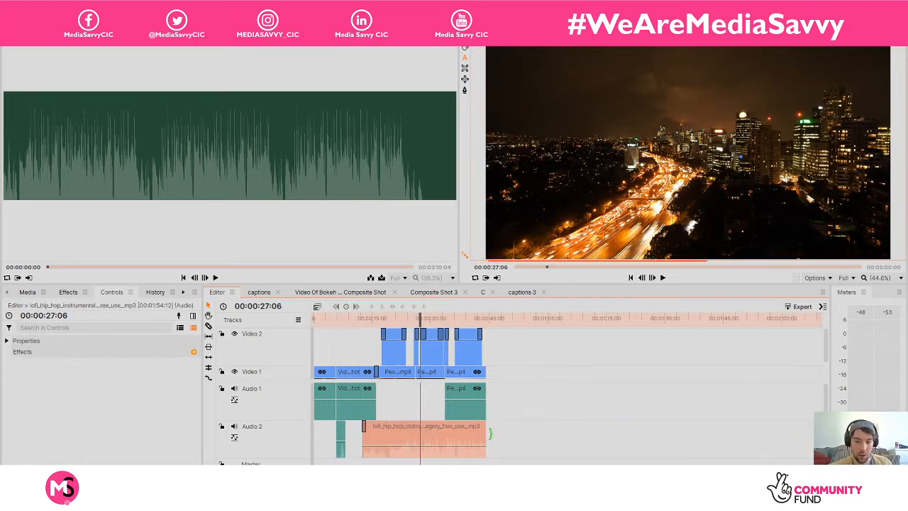
# Add Cross Fade transitions to the ends of the Audio 2 music and the Houses of Parliament audio on Audio 1
pyautogui.click(68, 292)
pyautogui.doubleClick(72, 310)
pyautogui.press('BackSpace')
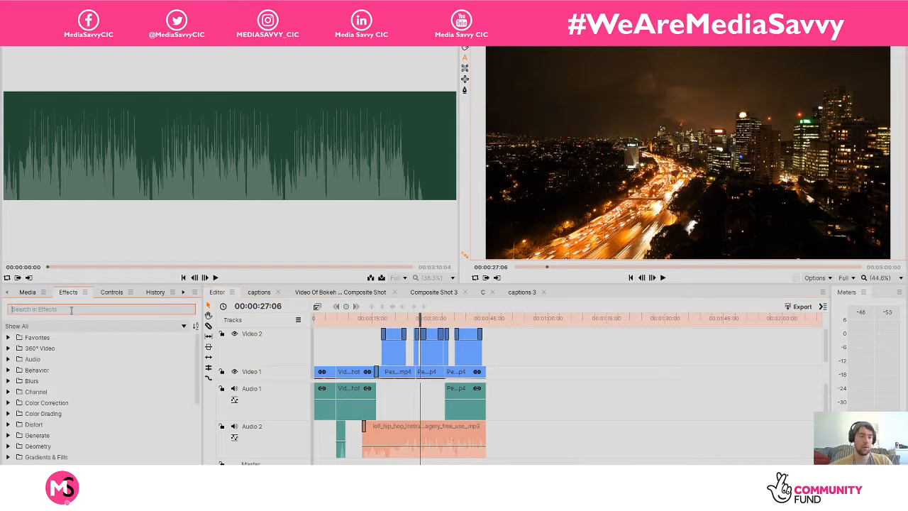
pyautogui.write('cross')
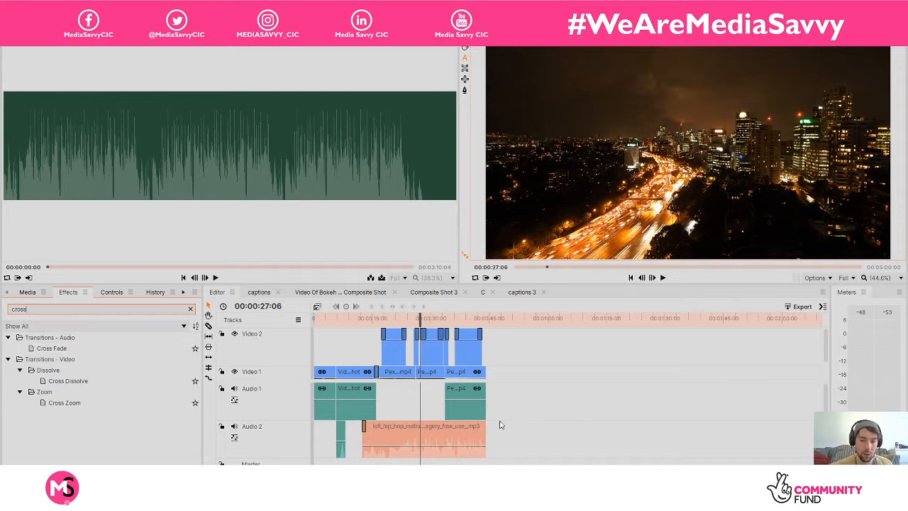
pyautogui.moveTo(51, 348); pyautogui.dragTo(485, 427)
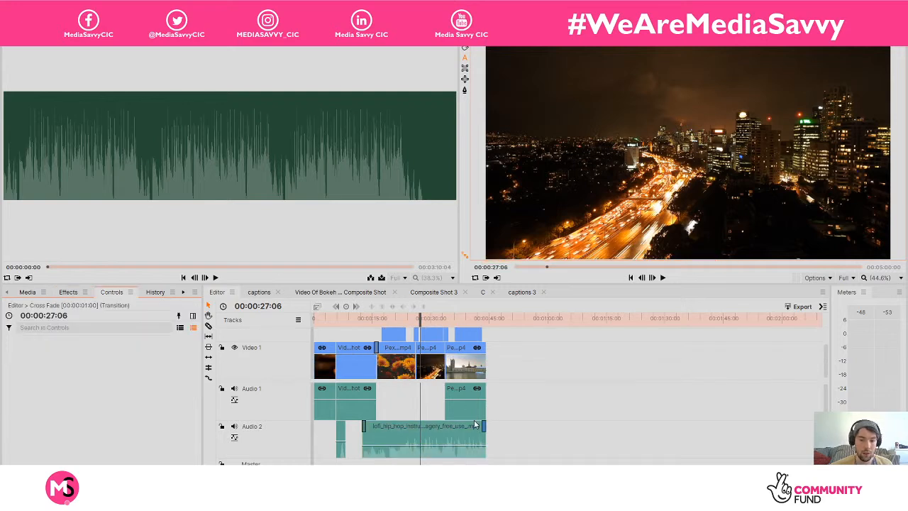
pyautogui.click(60, 295)
pyautogui.moveTo(70, 352); pyautogui.dragTo(485, 390)
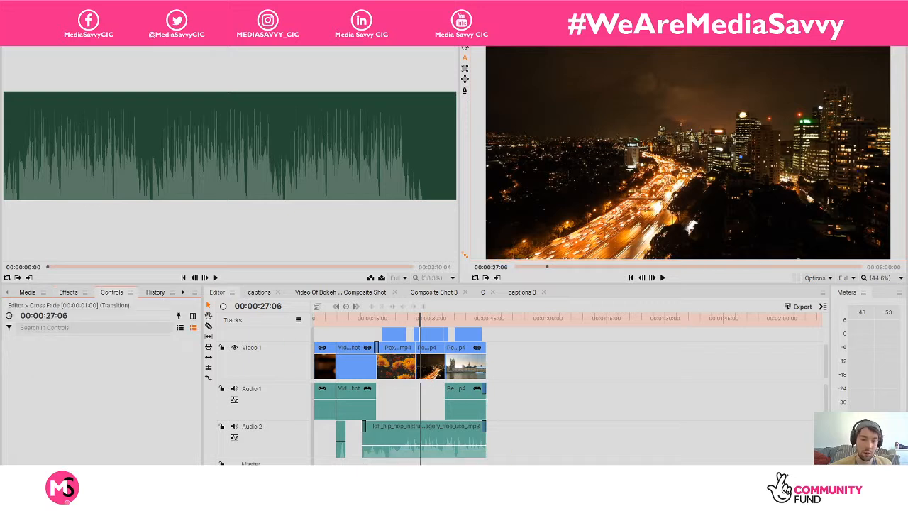
# Preview the end of the edit and add a Cross Dissolve to the end of the Houses of Parliament clip on Video 1
pyautogui.hscroll(-1, 425, 390)
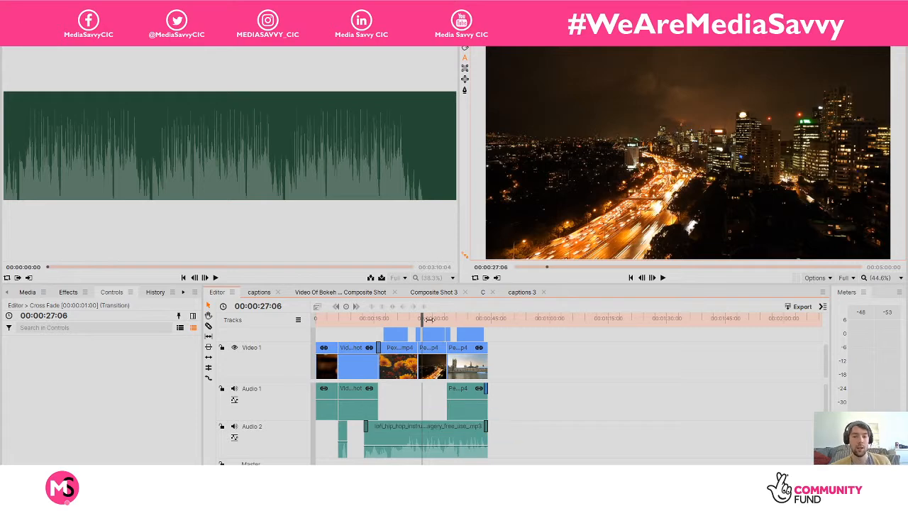
pyautogui.moveTo(423, 317); pyautogui.dragTo(485, 317)
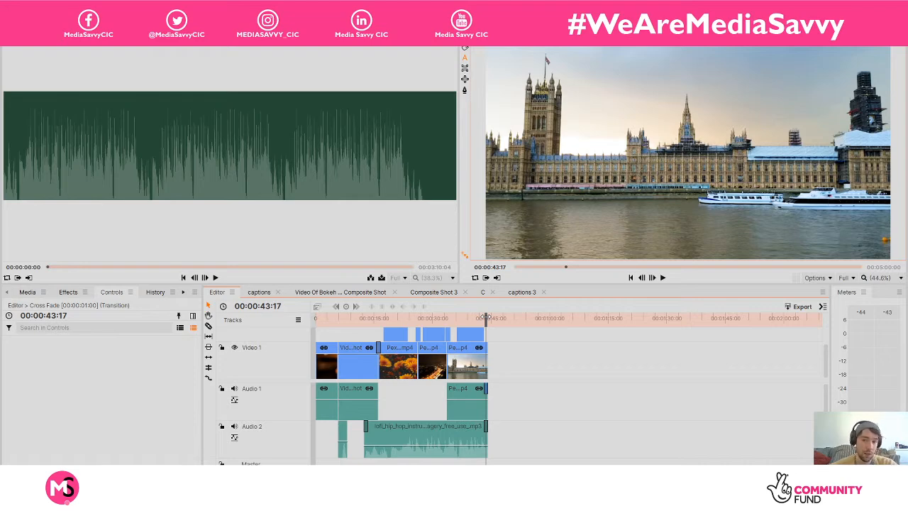
pyautogui.moveTo(487, 317)
pyautogui.mouseDown()
pyautogui.moveTo(494, 317)
pyautogui.moveTo(483, 318)
pyautogui.mouseUp()
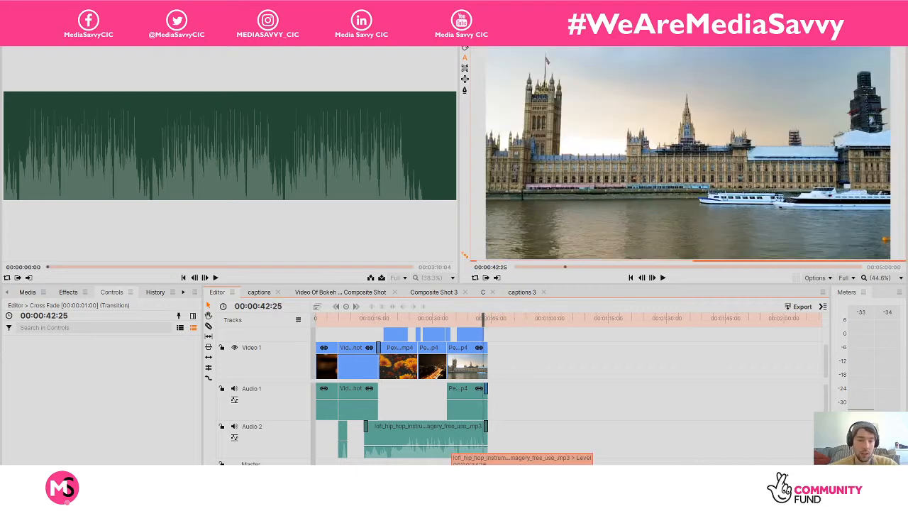
pyautogui.click(66, 292)
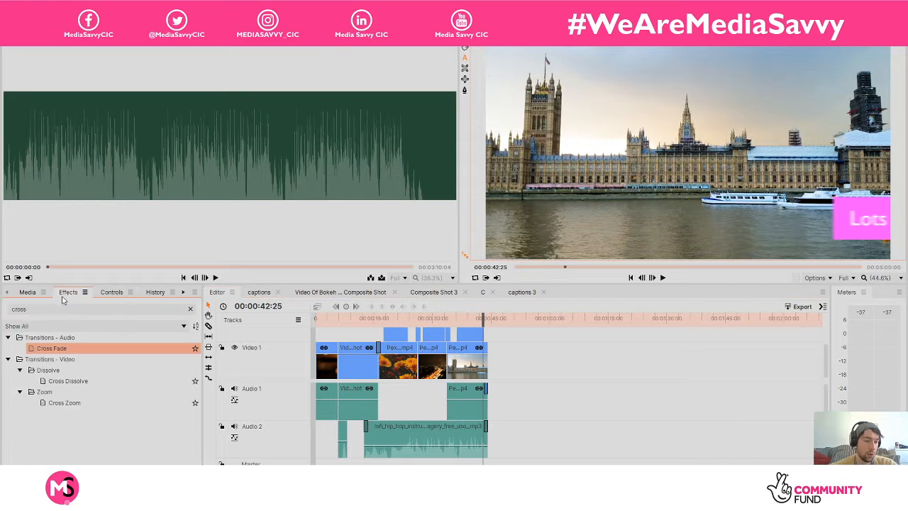
pyautogui.click(52, 310)
pyautogui.write('disso')
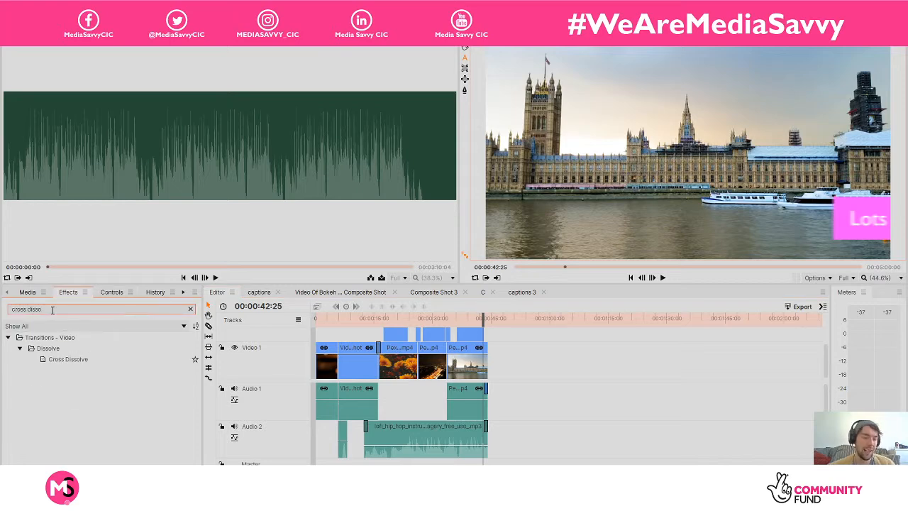
pyautogui.moveTo(68, 359); pyautogui.dragTo(486, 352)
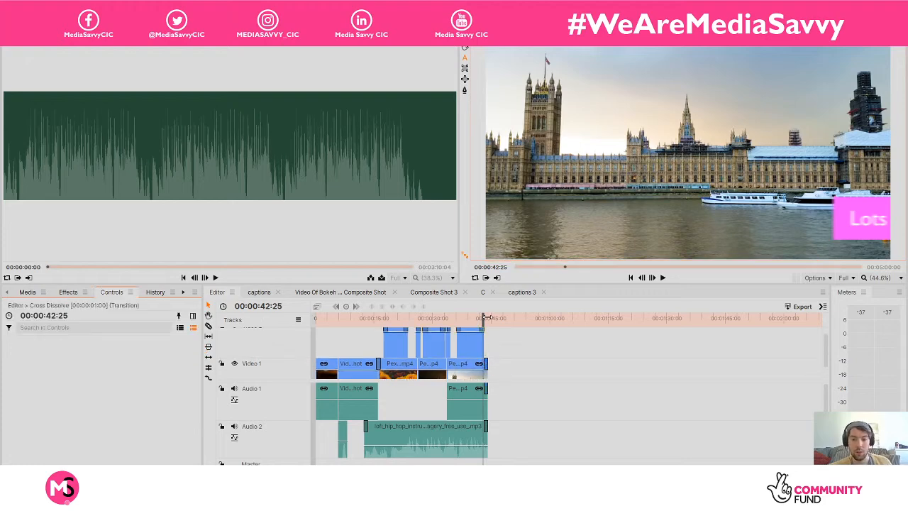
# Open the Video Of Bokeh Lights composite shot from the main edit and examine the New Text layer's transform properties
pyautogui.moveTo(487, 317); pyautogui.dragTo(321, 326)
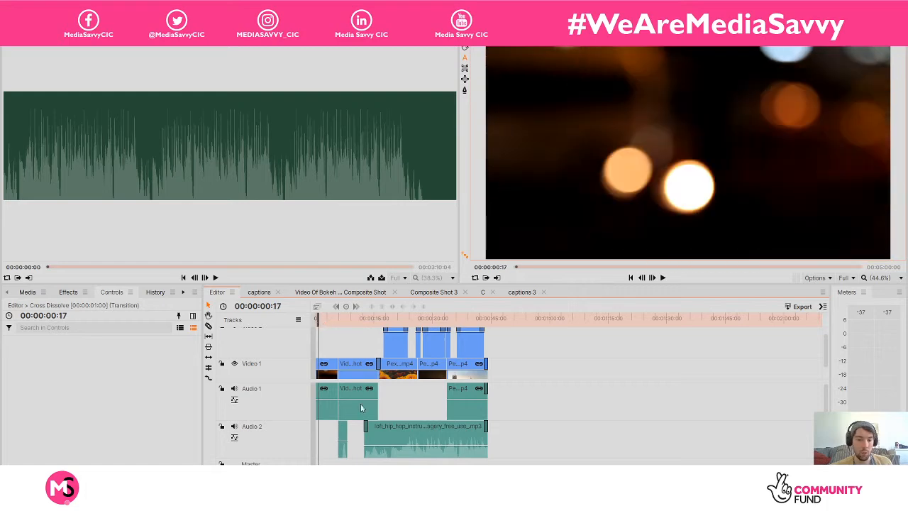
pyautogui.click(353, 366)
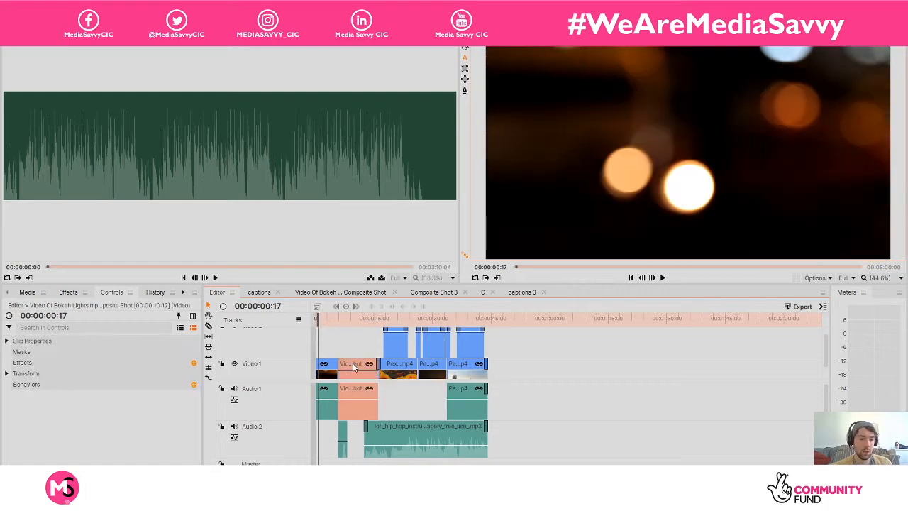
pyautogui.doubleClick(353, 366)
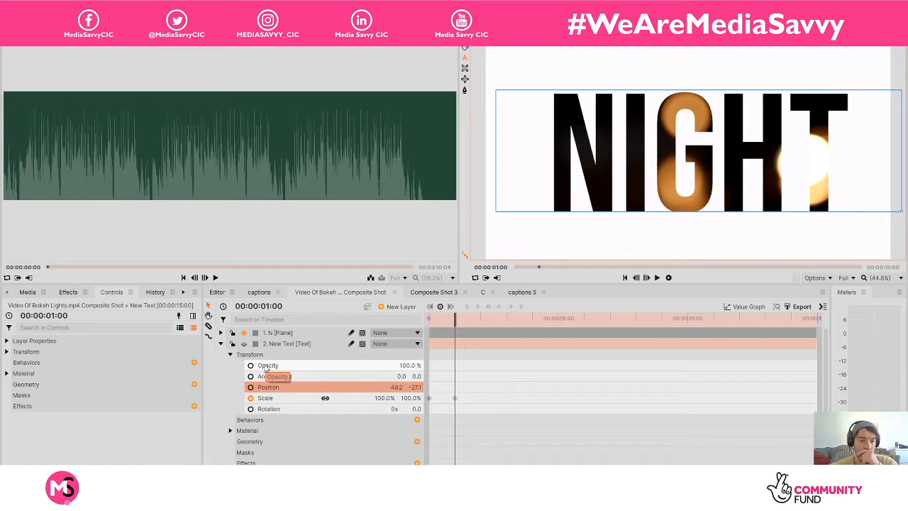
pyautogui.click(230, 355)
pyautogui.click(287, 345)
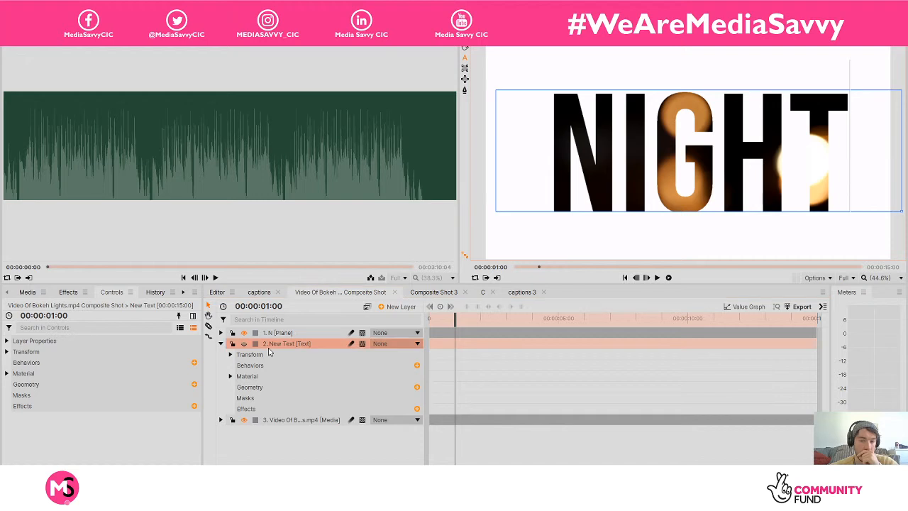
pyautogui.click(230, 354)
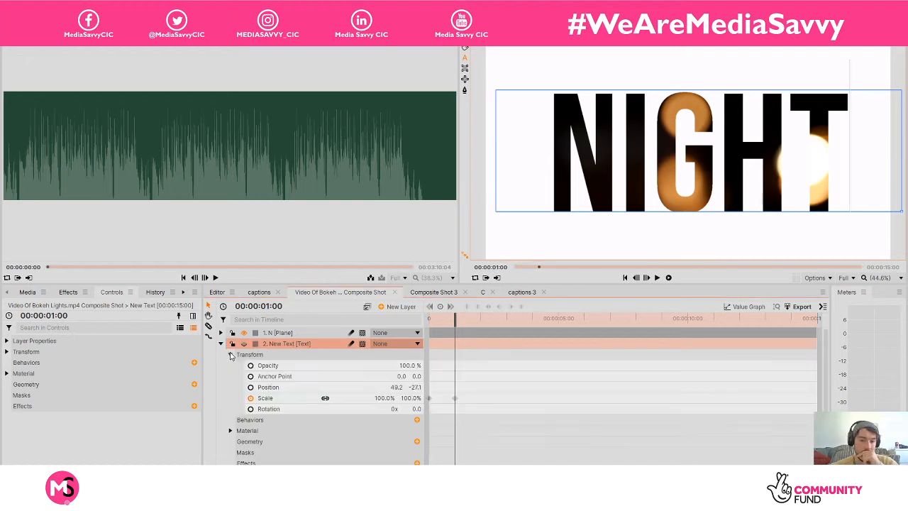
pyautogui.click(229, 355)
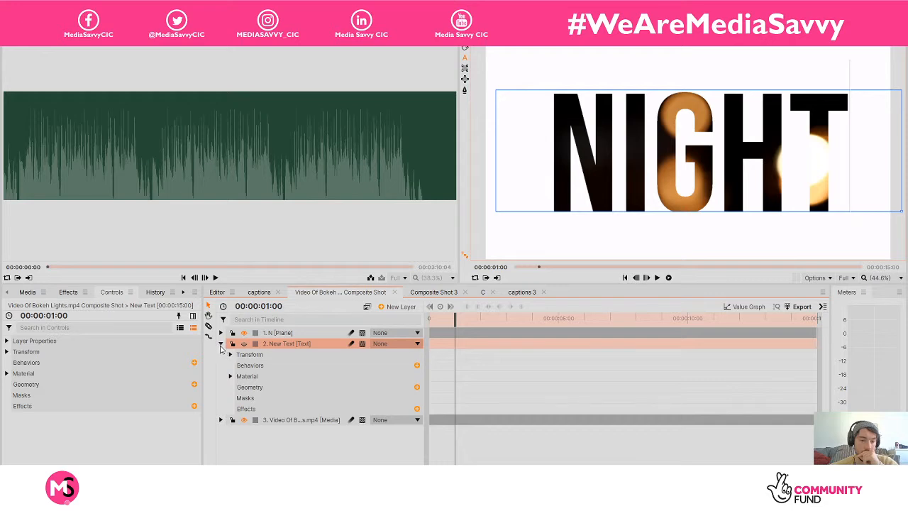
# Expand the New Text layer's transform properties and scrub to 00:00:00:04 to examine the Scale animation
pyautogui.click(219, 343)
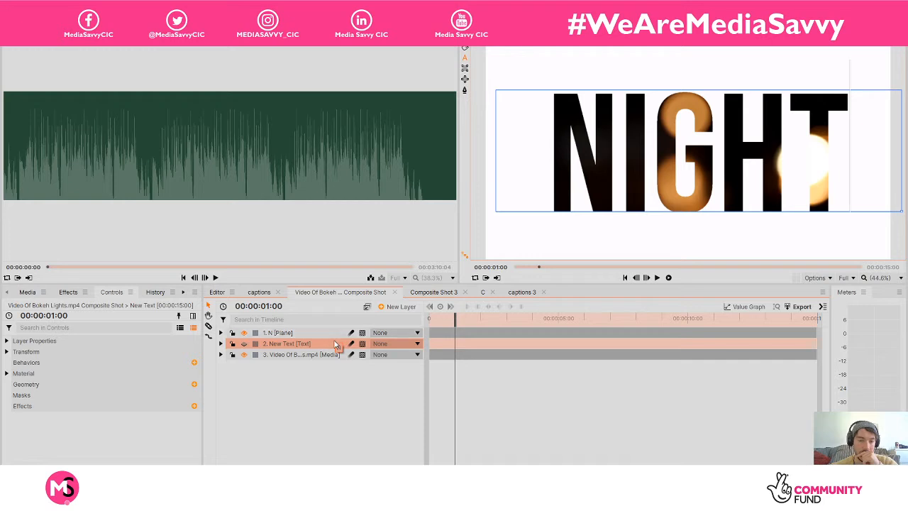
pyautogui.click(220, 343)
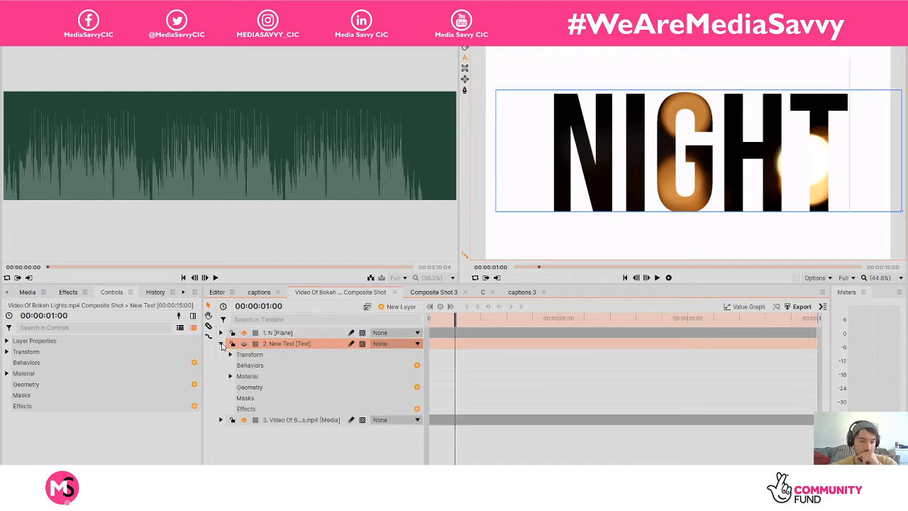
pyautogui.click(230, 354)
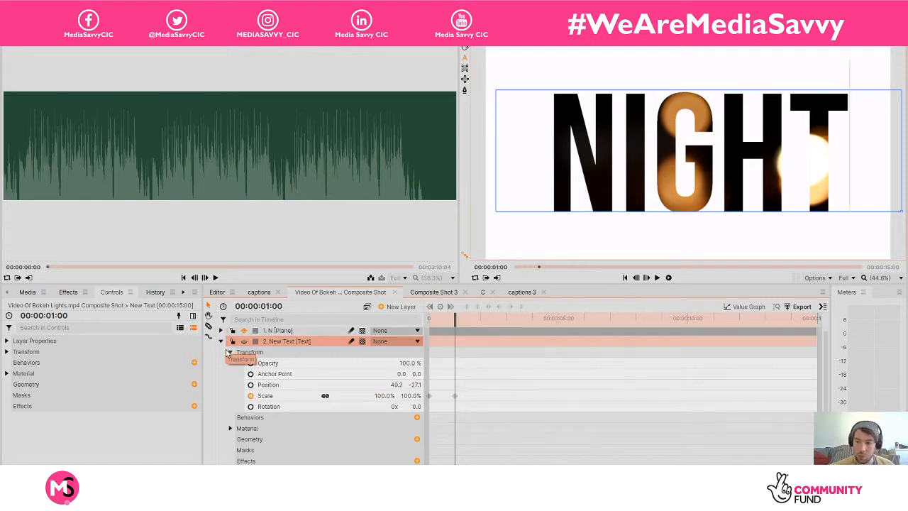
pyautogui.moveTo(455, 320); pyautogui.dragTo(432, 320)
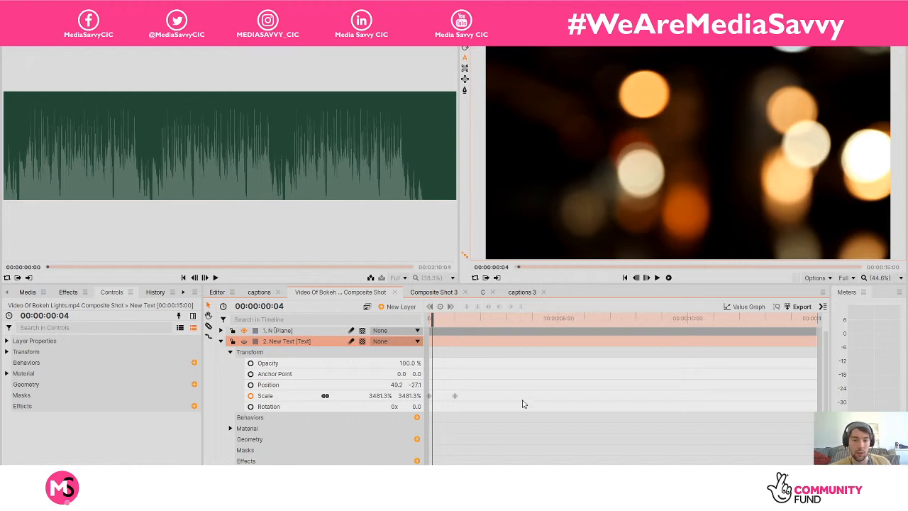
# Change both Scale keyframes of the New Text layer from linear to another interpolation type and preview the title's scaling
pyautogui.moveTo(525, 419); pyautogui.dragTo(421, 392)
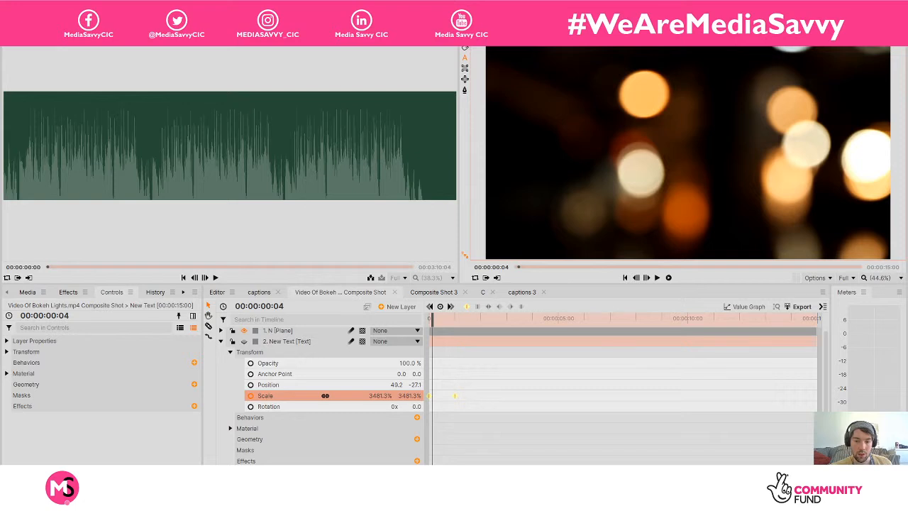
pyautogui.click(496, 455)
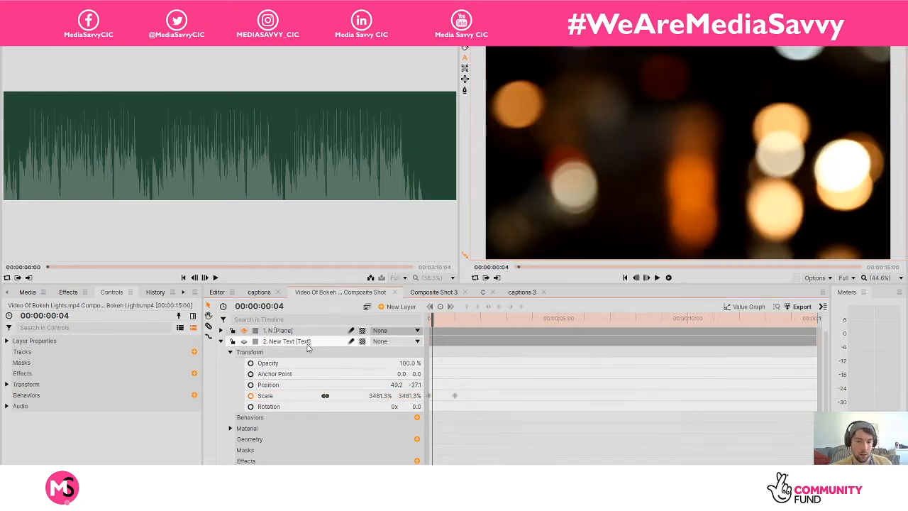
pyautogui.moveTo(511, 437); pyautogui.dragTo(425, 390)
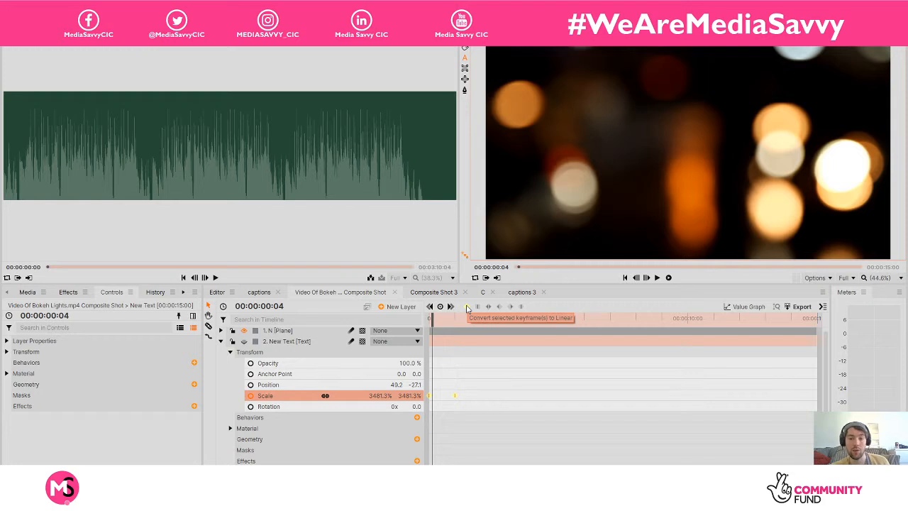
pyautogui.click(522, 309)
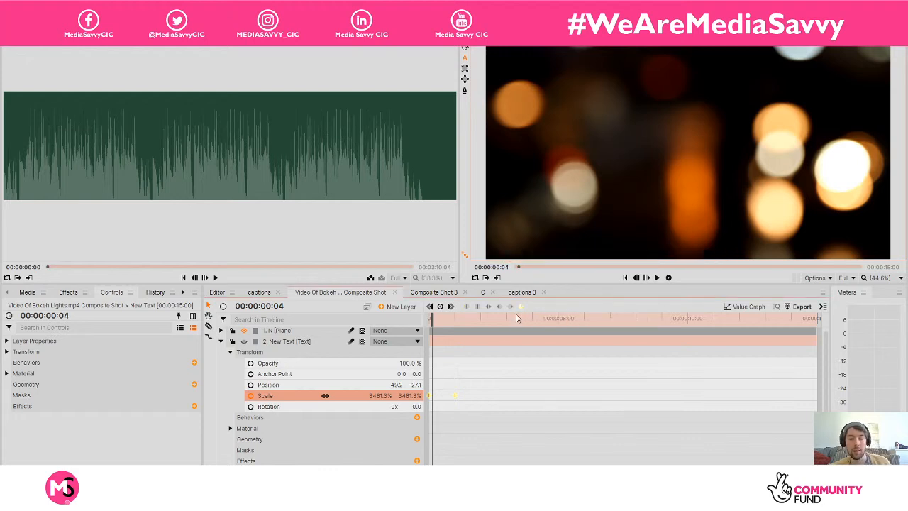
pyautogui.click(429, 321)
pyautogui.moveTo(429, 321); pyautogui.dragTo(460, 323)
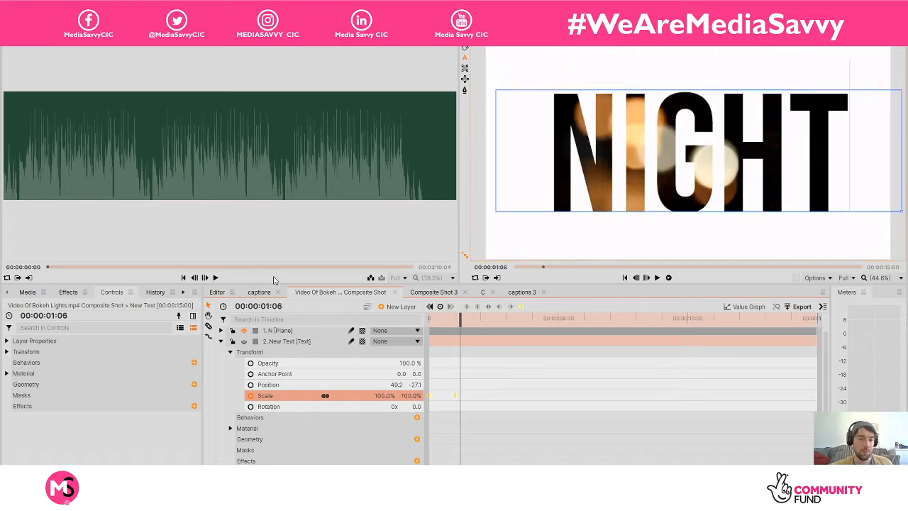
# Return to the main edit and export its contents as an MP4 named "test 4" in the Exports folder
pyautogui.click(217, 291)
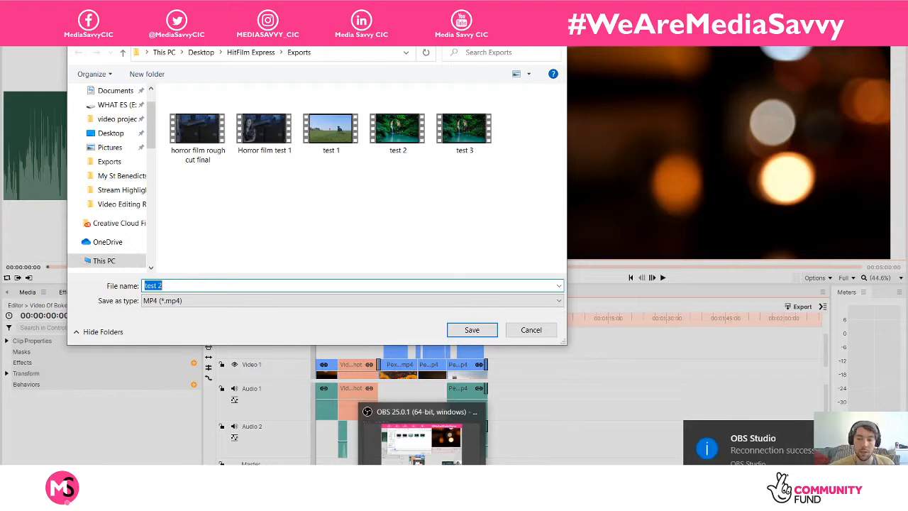
pyautogui.click(401, 262)
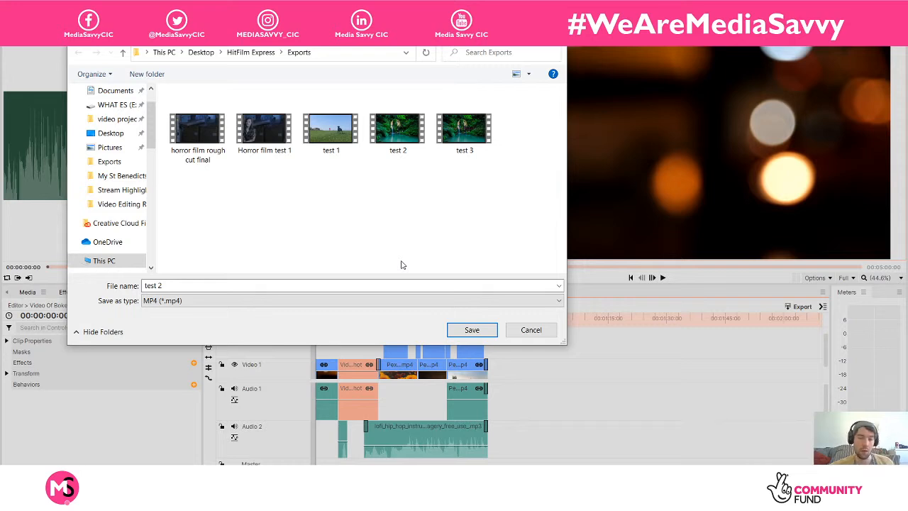
pyautogui.click(381, 283)
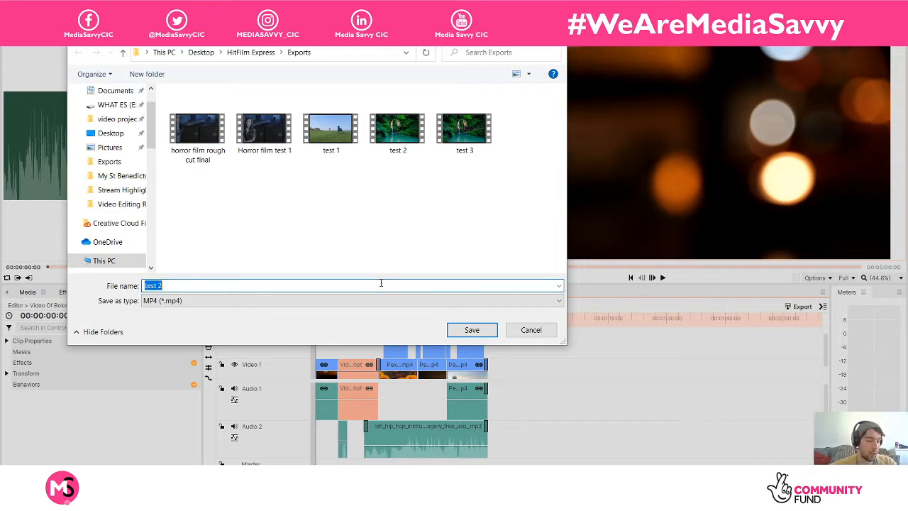
pyautogui.press('BackSpace')
pyautogui.write('test')
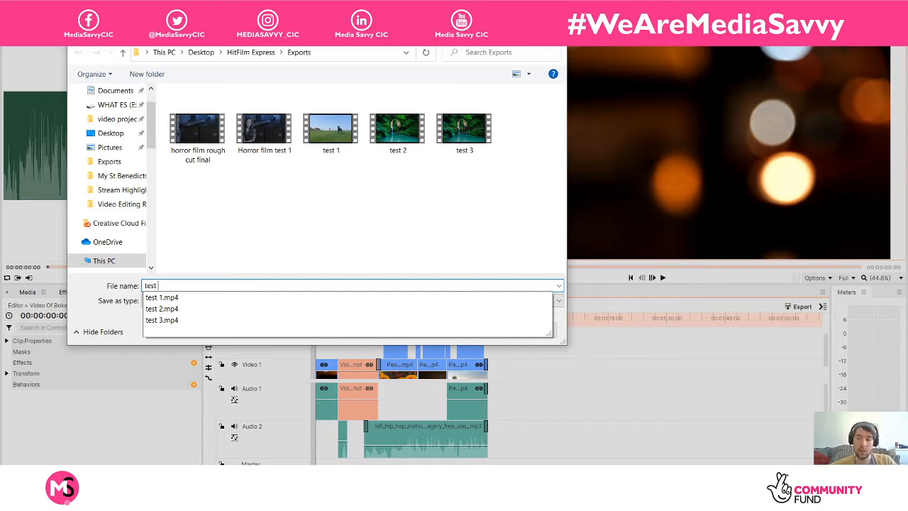
pyautogui.write('4')
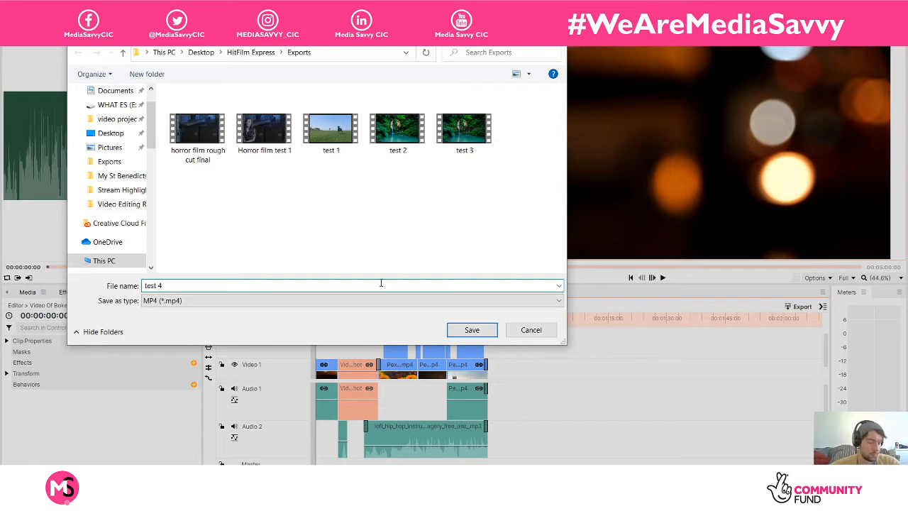
pyautogui.press('Return')
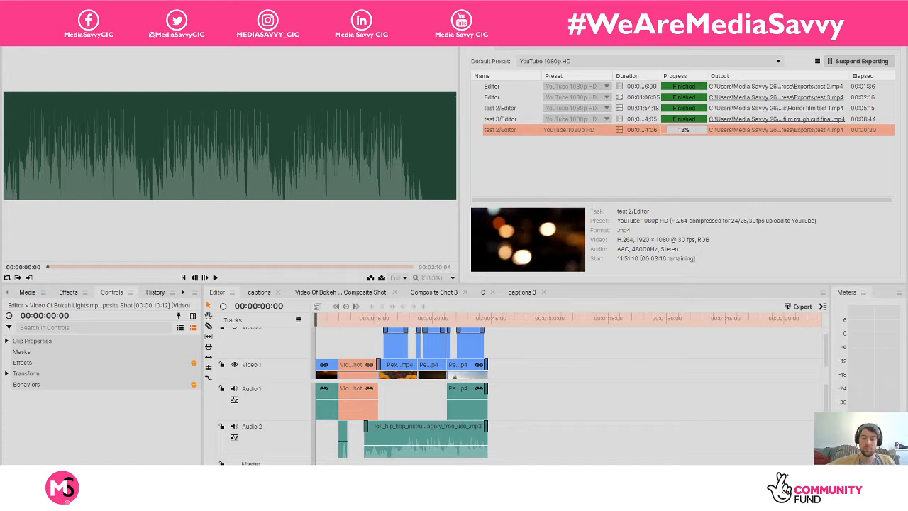
pyautogui.click(776, 499)
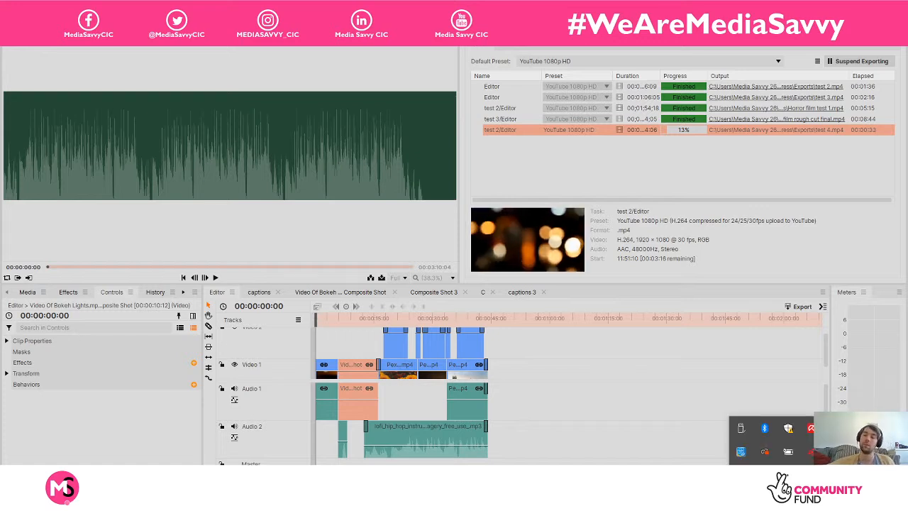
pyautogui.click(776, 499)
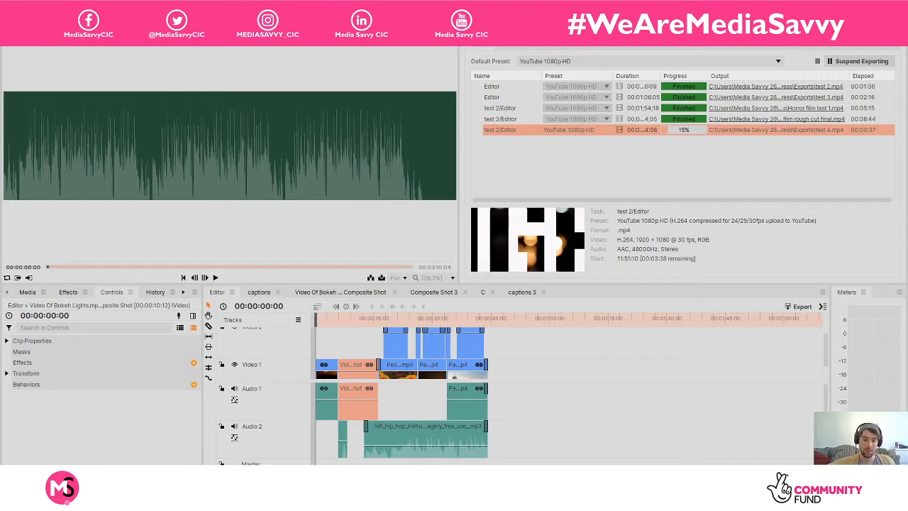
pyautogui.hotkey('alt', 'Tab')
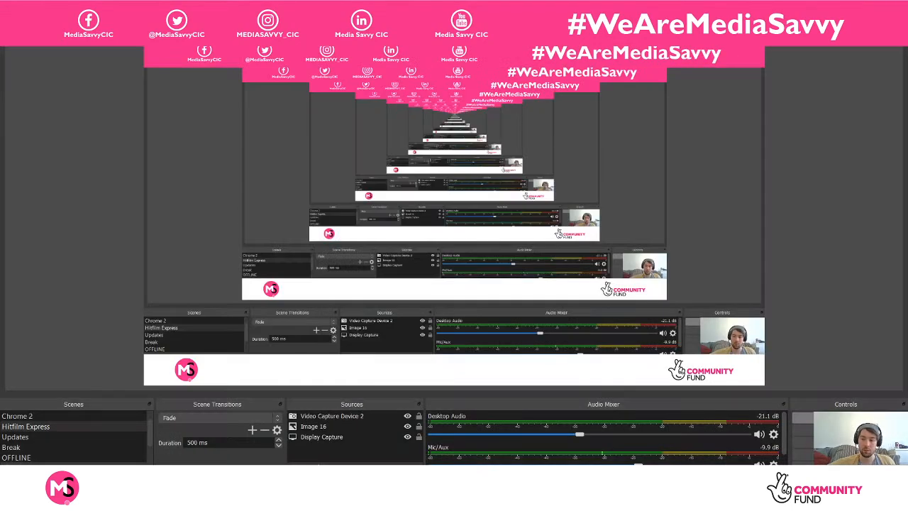
pyautogui.hotkey('alt', 'Tab')
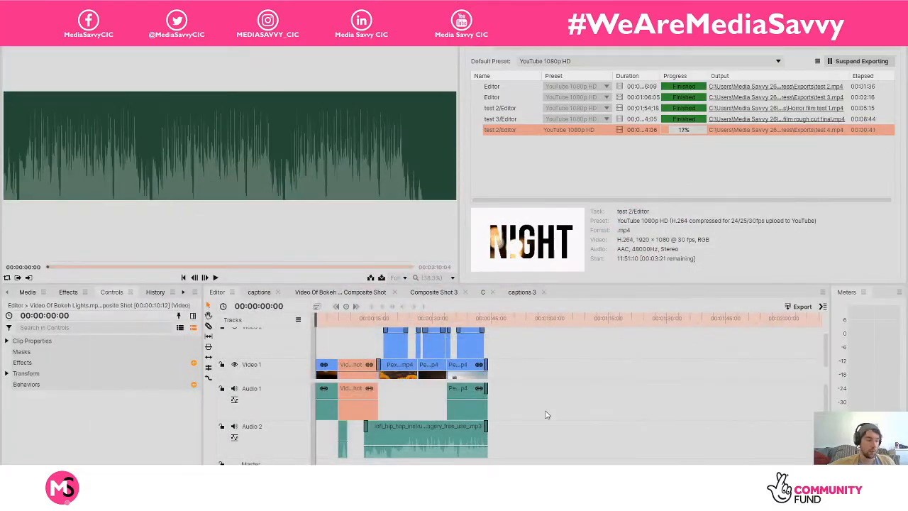
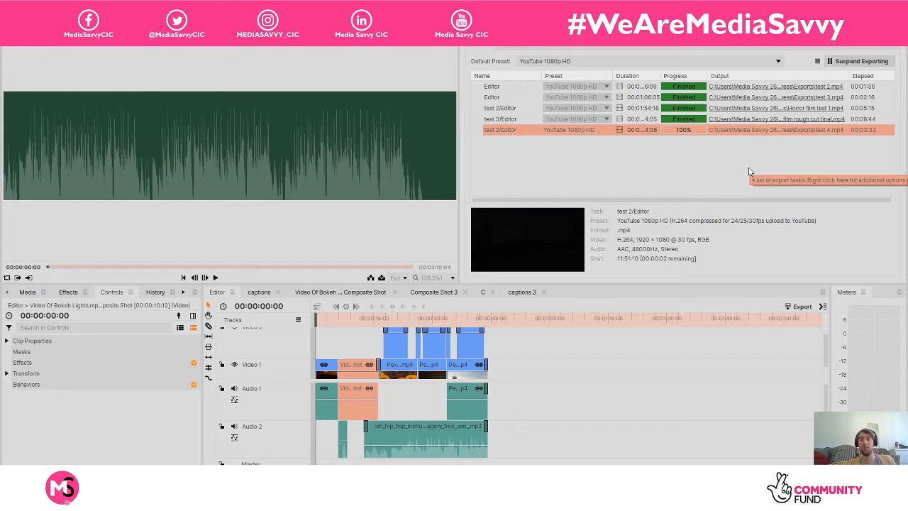
# Open the exported test 4 video from its output folder, watch it from the start and close it
pyautogui.click(751, 131)
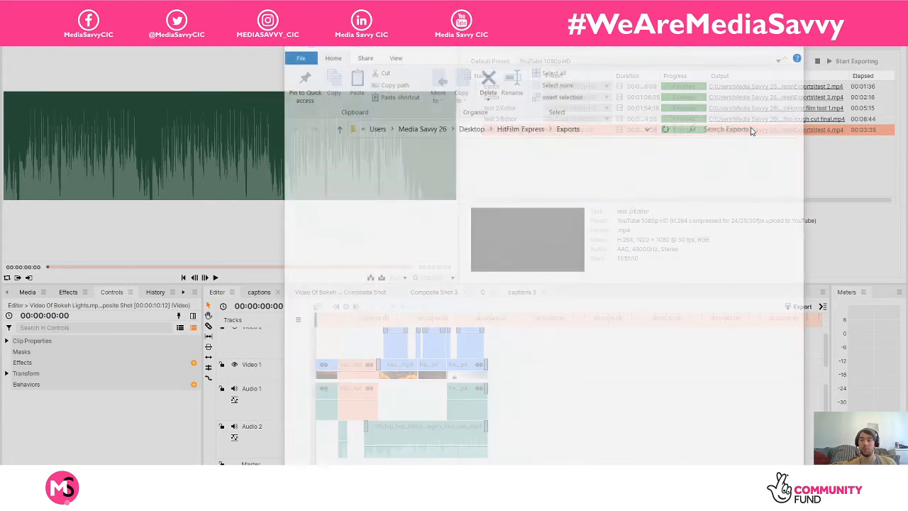
pyautogui.doubleClick(760, 176)
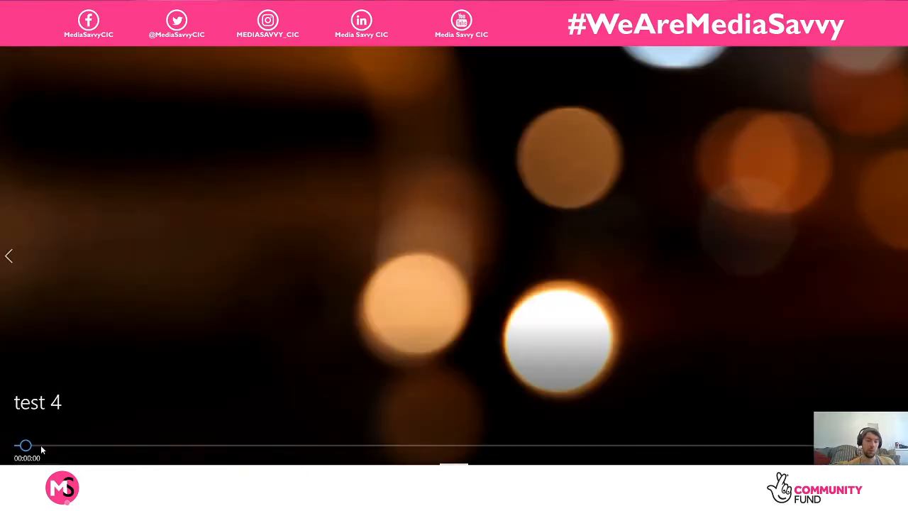
pyautogui.moveTo(27, 446); pyautogui.dragTo(15, 445)
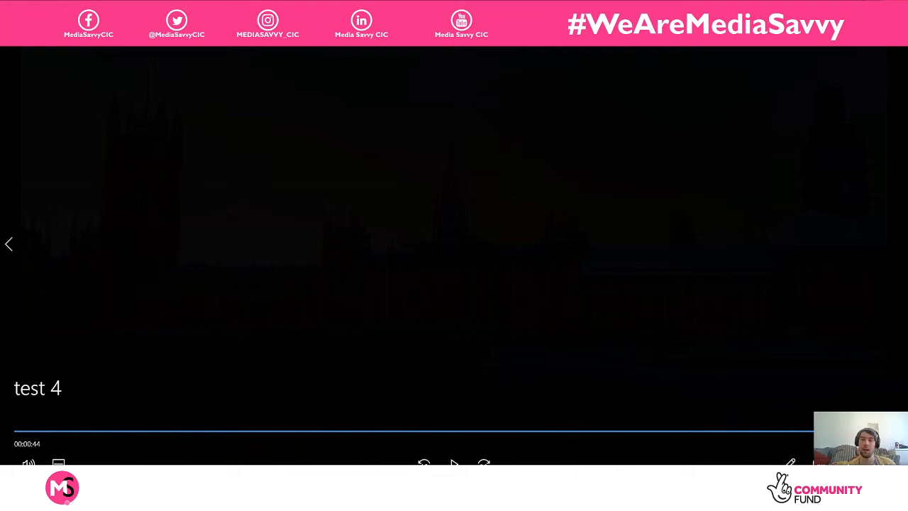
pyautogui.click(895, 6)
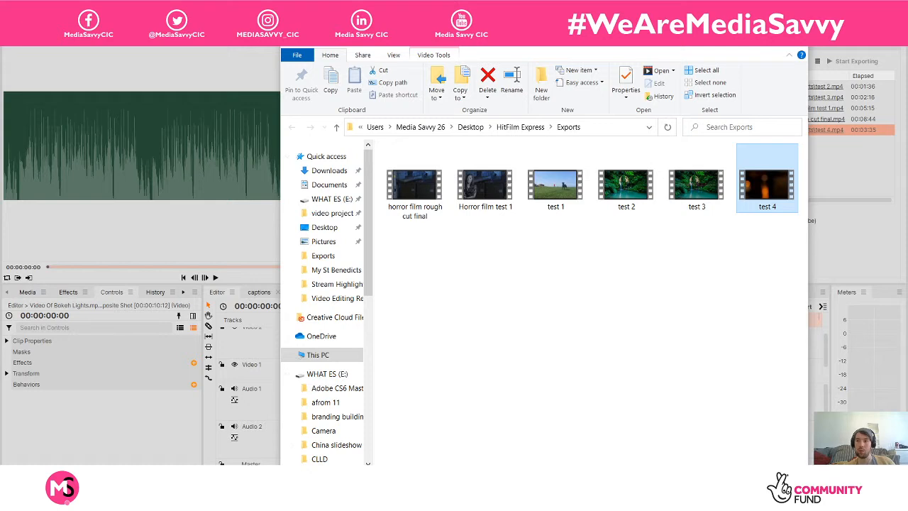
pyautogui.click(793, 42)
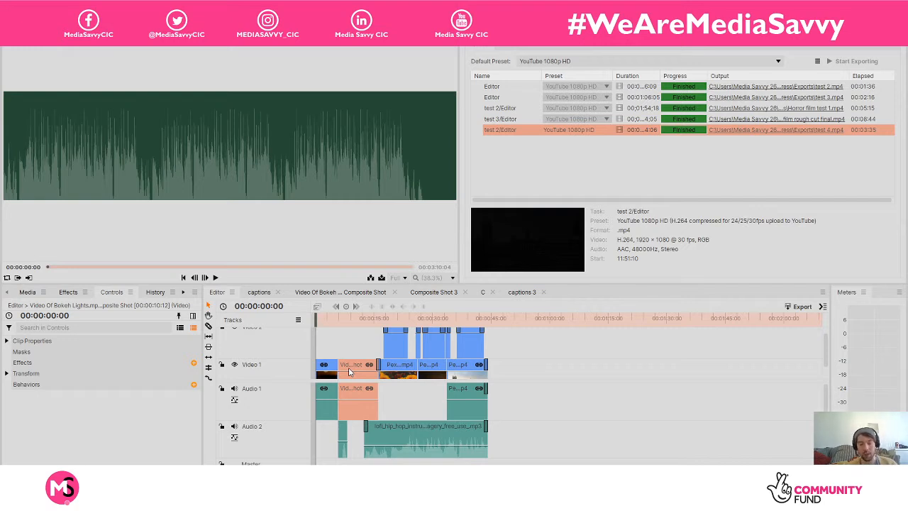
# Trim the start of the opening Video Of Bokeh Lights clip to 00:00:02:16 and ripple delete the gap before it
pyautogui.click(391, 320)
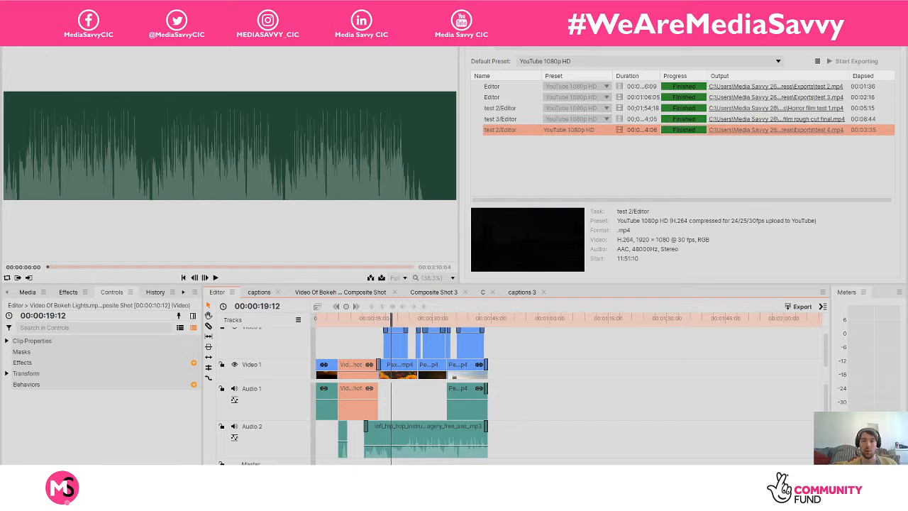
pyautogui.click(478, 22)
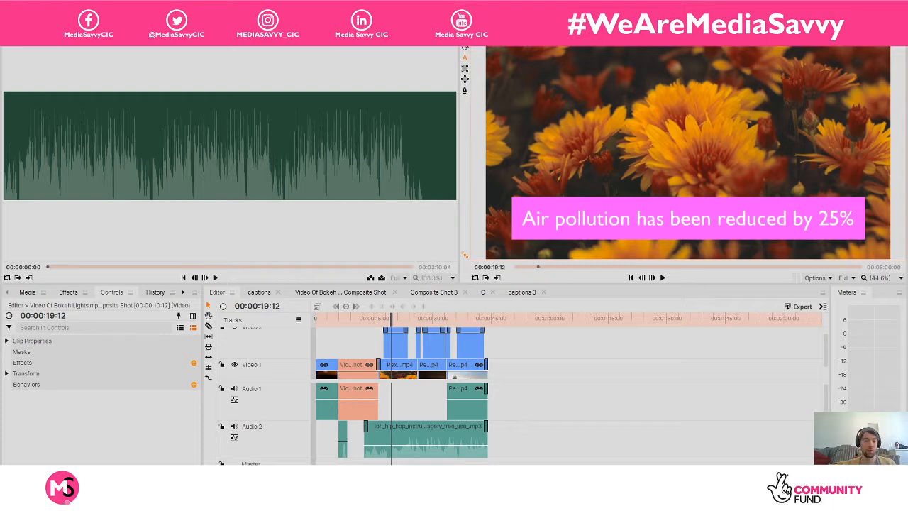
pyautogui.press('=')
pyautogui.press('=')
pyautogui.press('=')
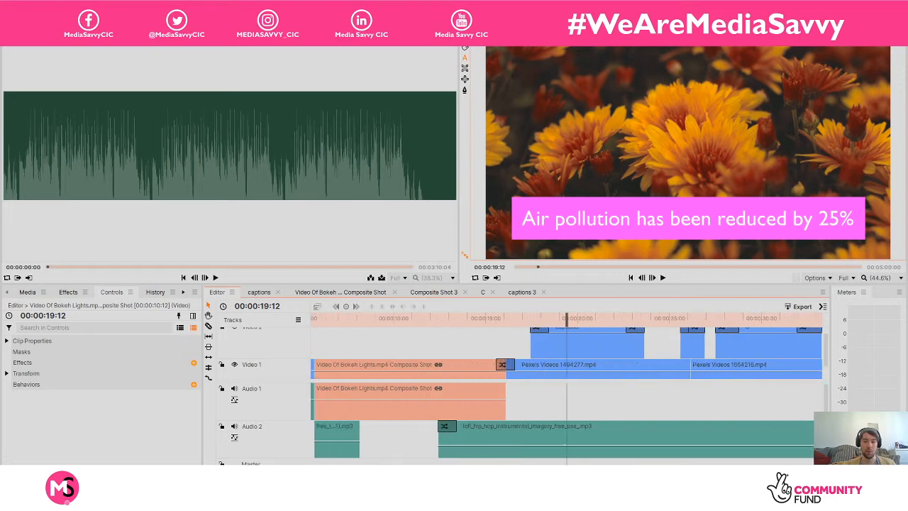
pyautogui.press('-')
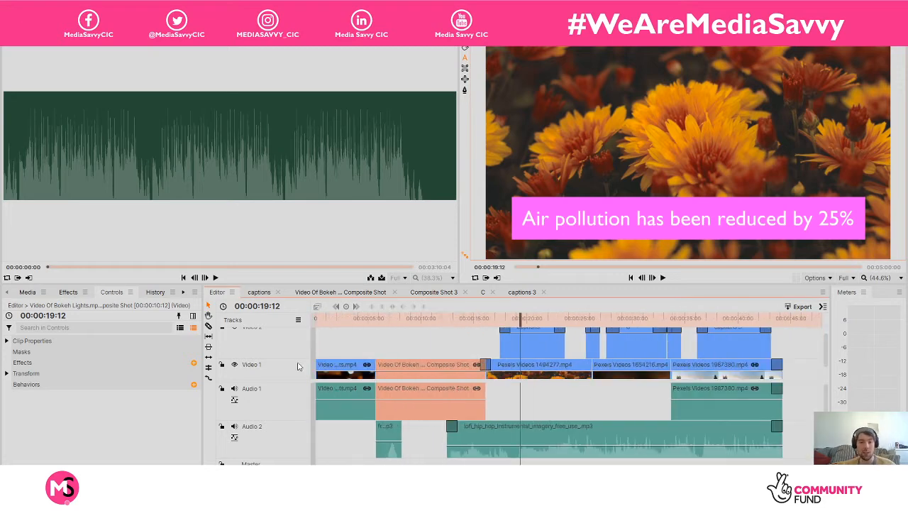
pyautogui.moveTo(330, 319); pyautogui.dragTo(342, 319)
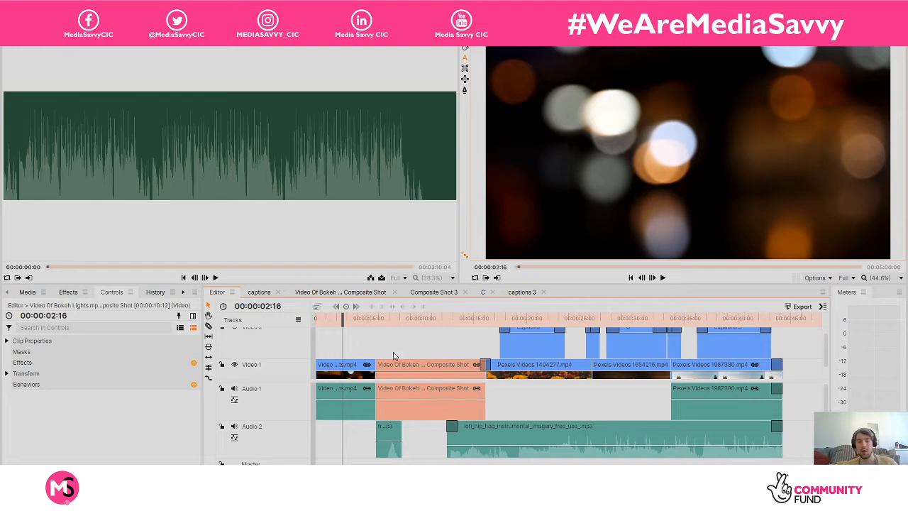
pyautogui.moveTo(320, 365); pyautogui.dragTo(346, 363)
pyautogui.rightClick(332, 360)
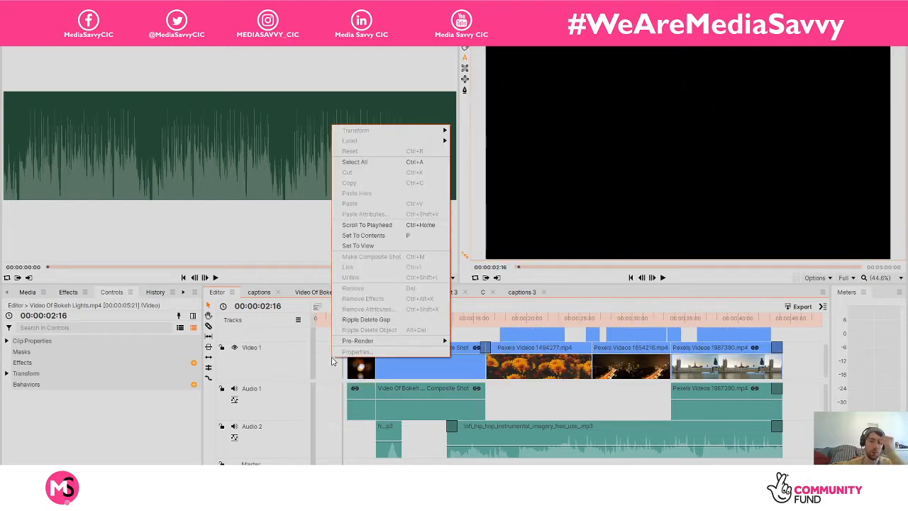
pyautogui.click(367, 321)
# Review the flower, night city and Houses of Parliament sections with their captions, and return the playhead to the start
pyautogui.moveTo(434, 319); pyautogui.dragTo(462, 318)
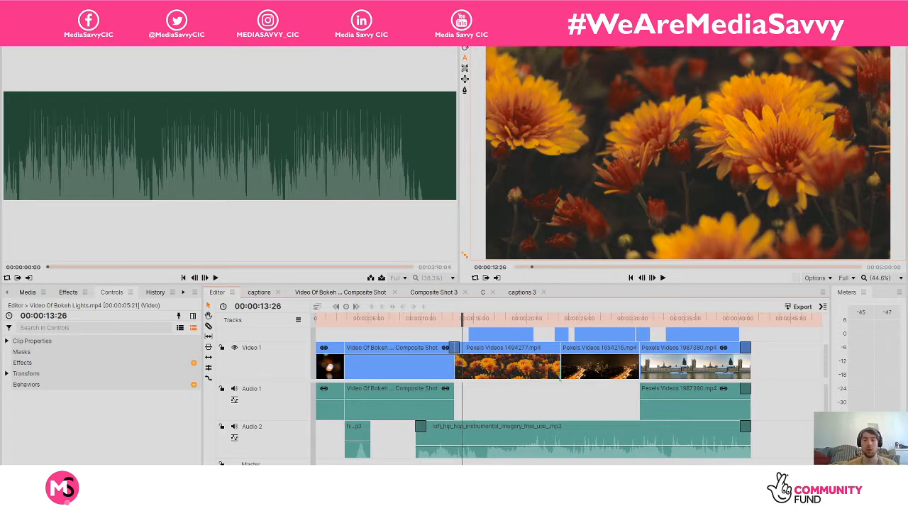
pyautogui.moveTo(543, 317); pyautogui.dragTo(607, 315)
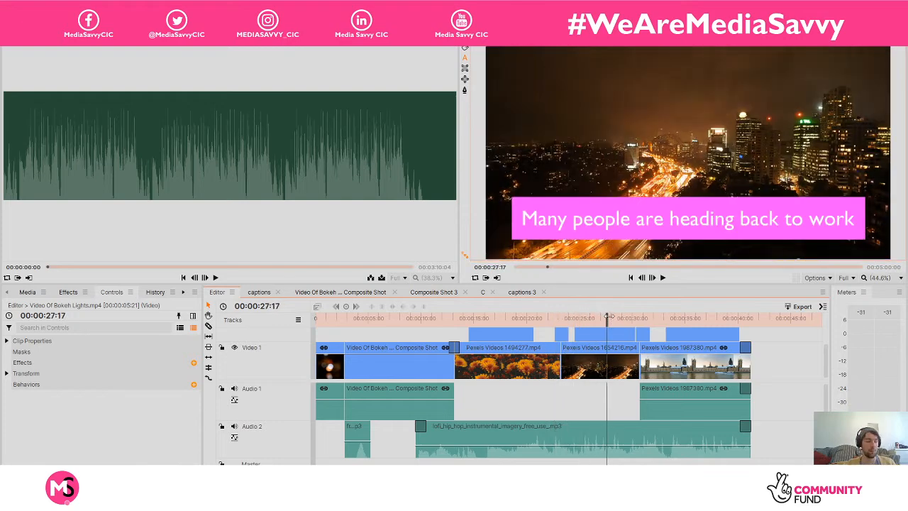
pyautogui.moveTo(616, 319); pyautogui.dragTo(660, 317)
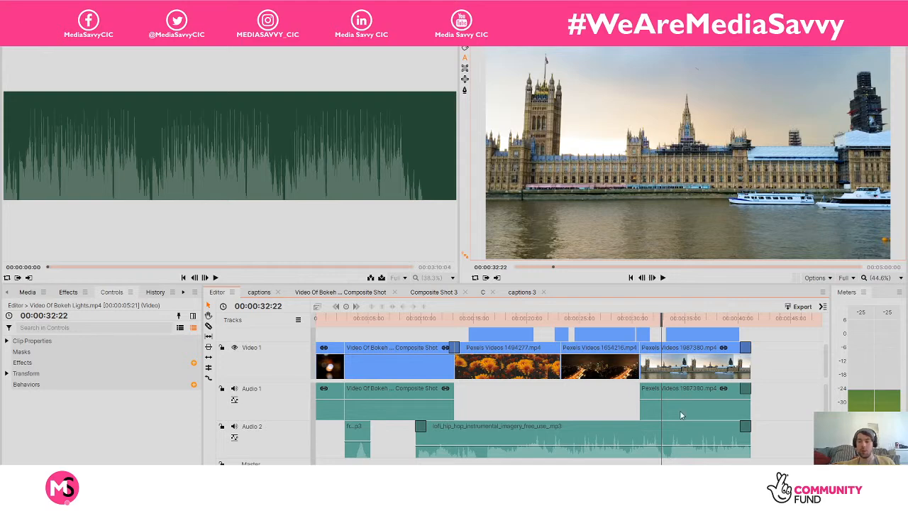
pyautogui.scroll(2, 815, 373)
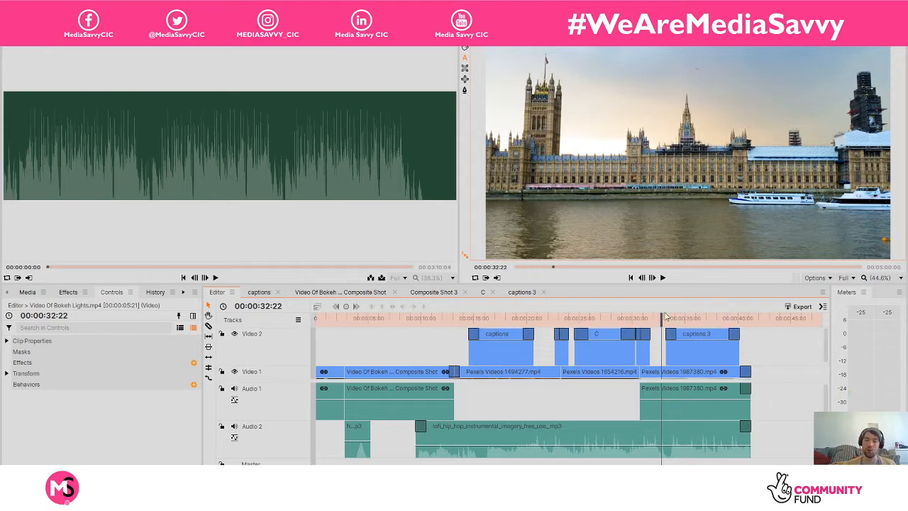
pyautogui.moveTo(659, 317); pyautogui.dragTo(317, 319)
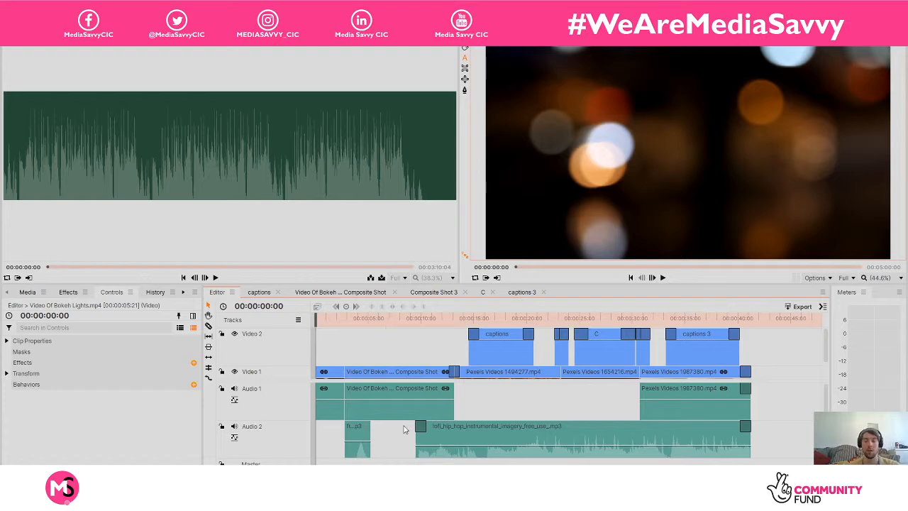
# Switch to OBS Studio and change the live scene to OFFLINE
pyautogui.click(422, 496)
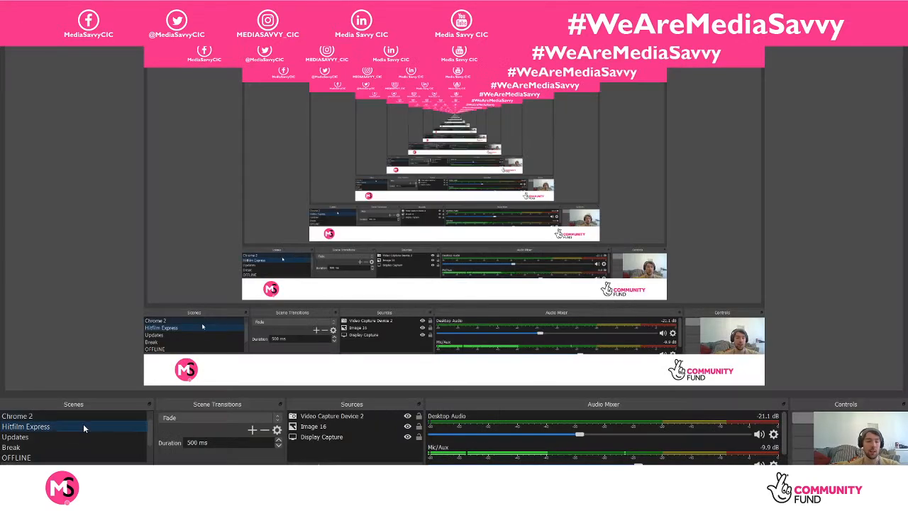
pyautogui.scroll(-2, 83, 433)
pyautogui.click(58, 436)
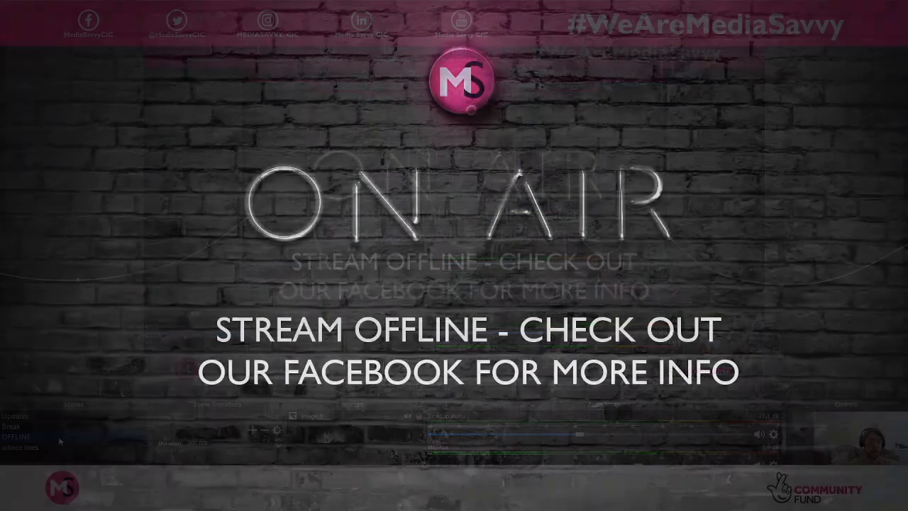